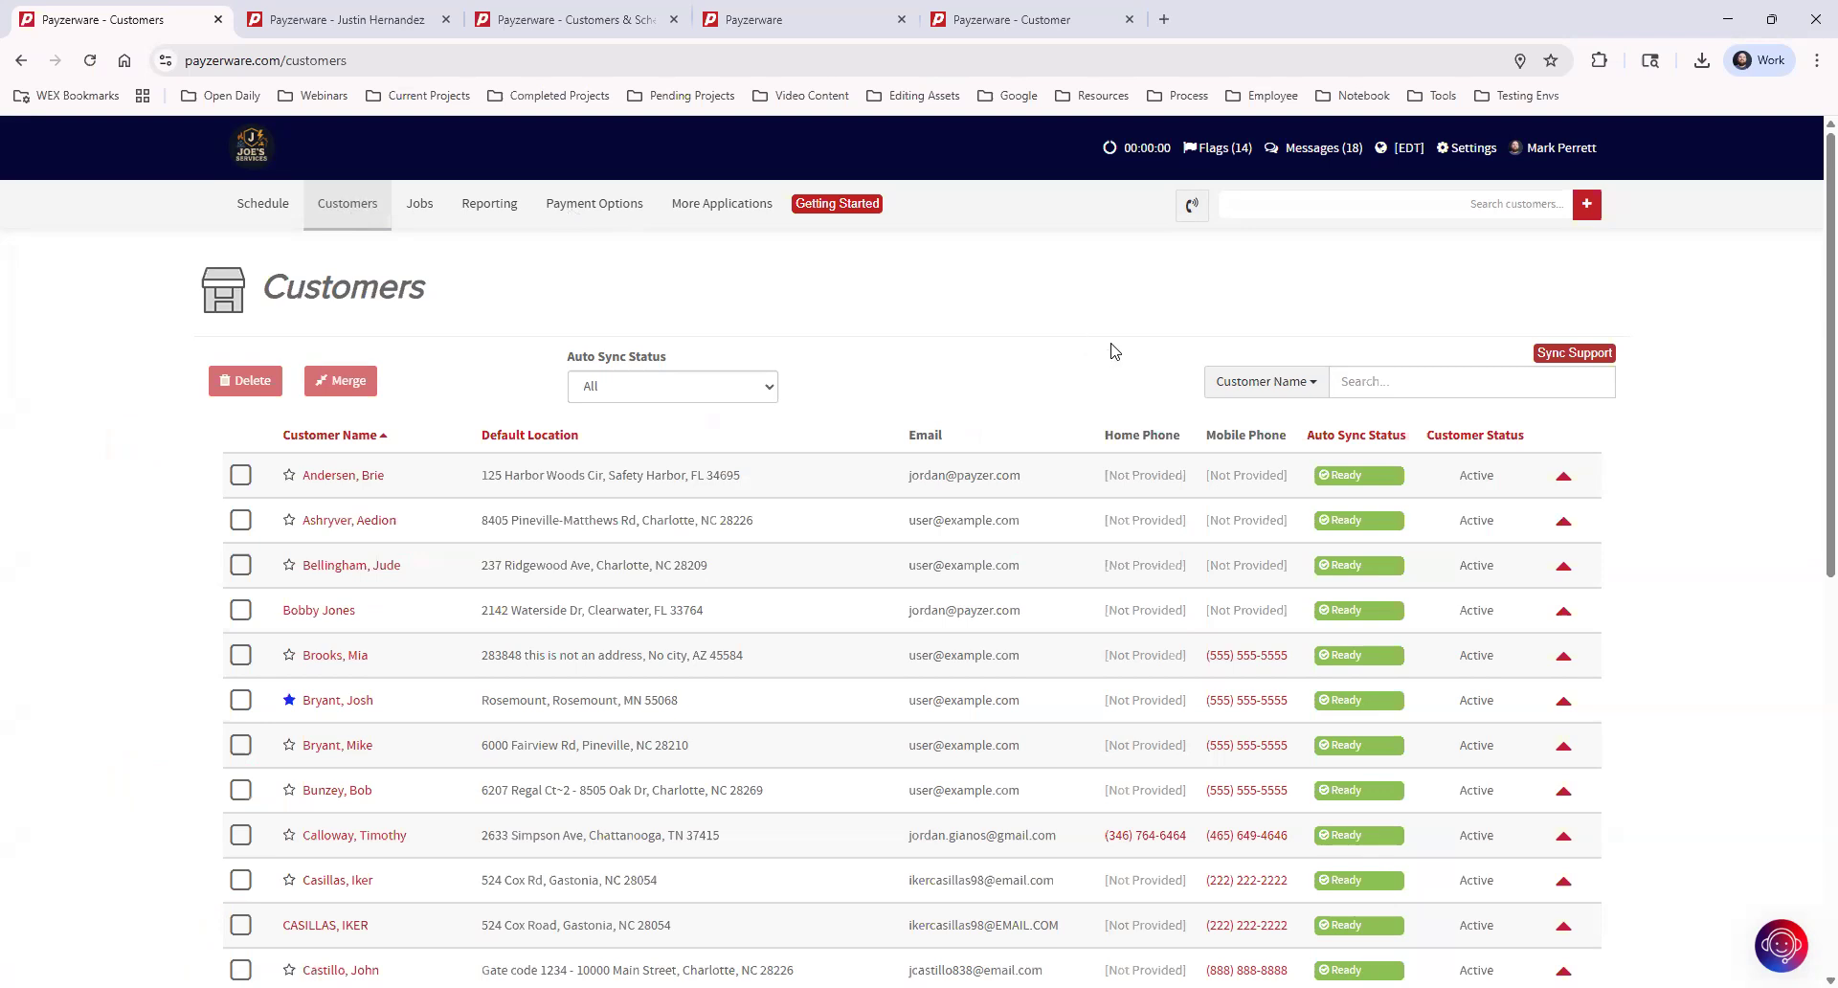
# Start a new customer record, compare the Residential and Commercial types, choose Commercial, and set the default tax group to No Tax.
pyautogui.scroll(-6, 1084, 418)
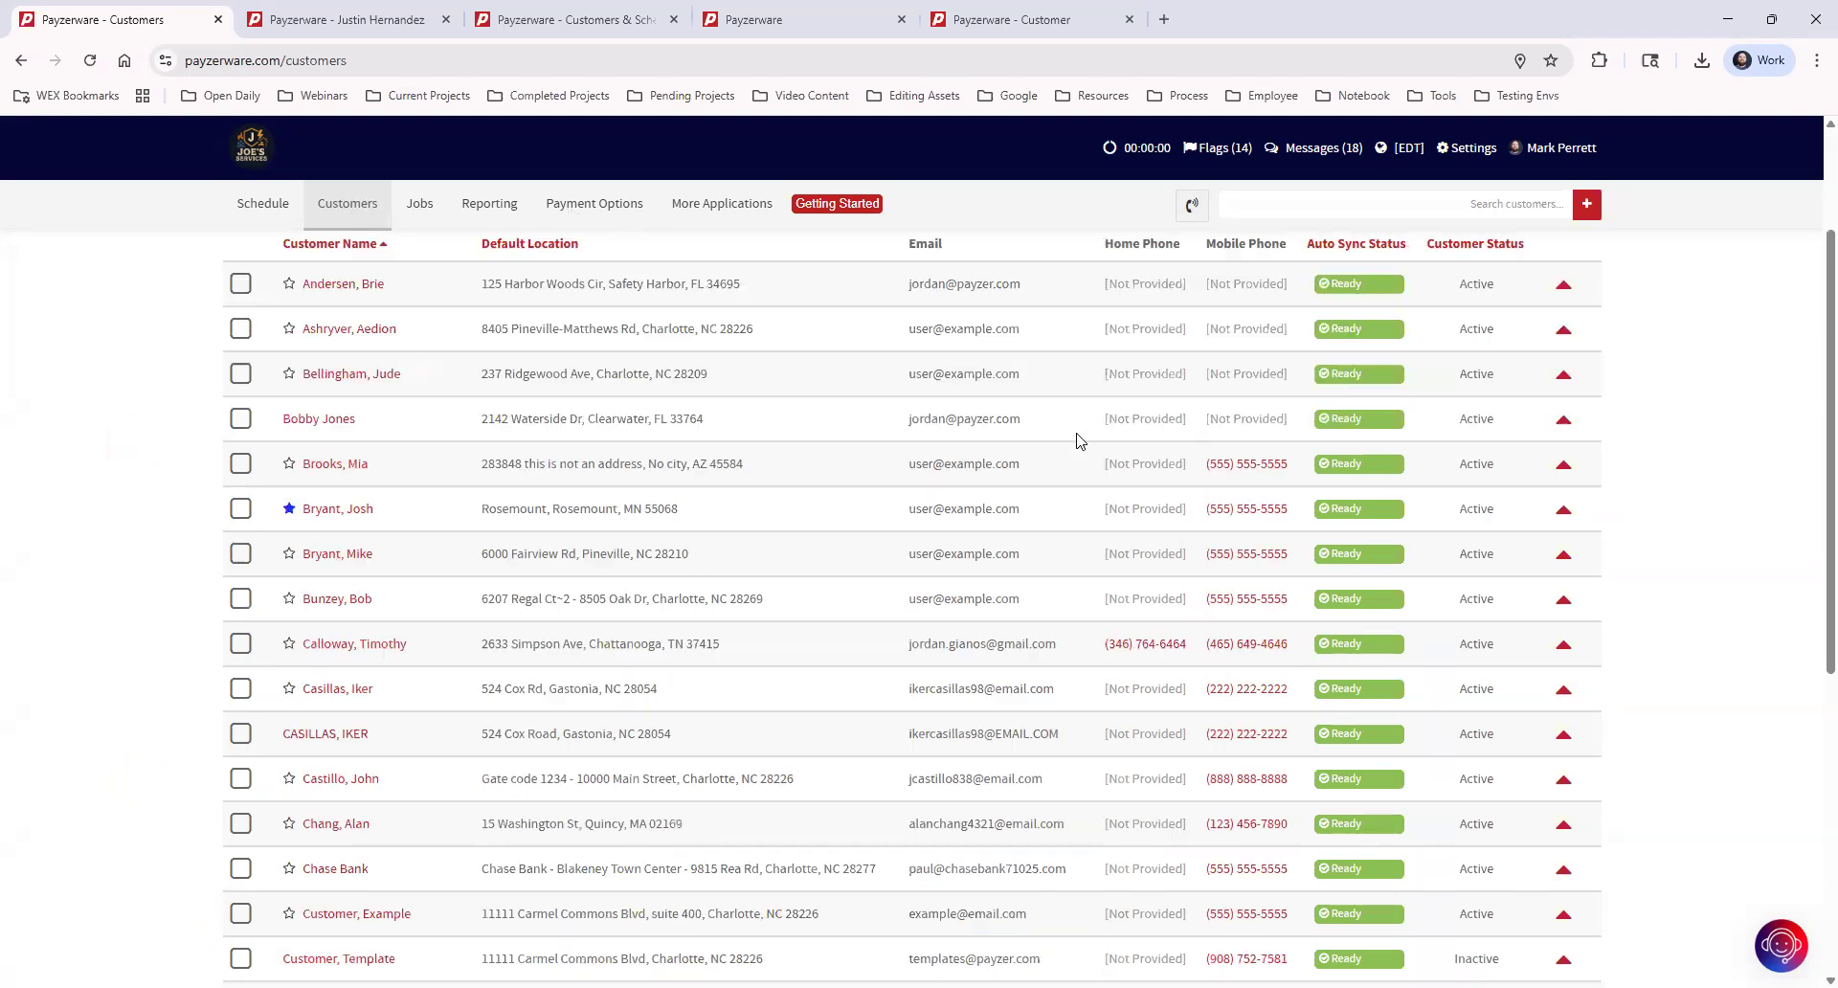
pyautogui.scroll(-2, 1079, 497)
pyautogui.scroll(8, 1079, 498)
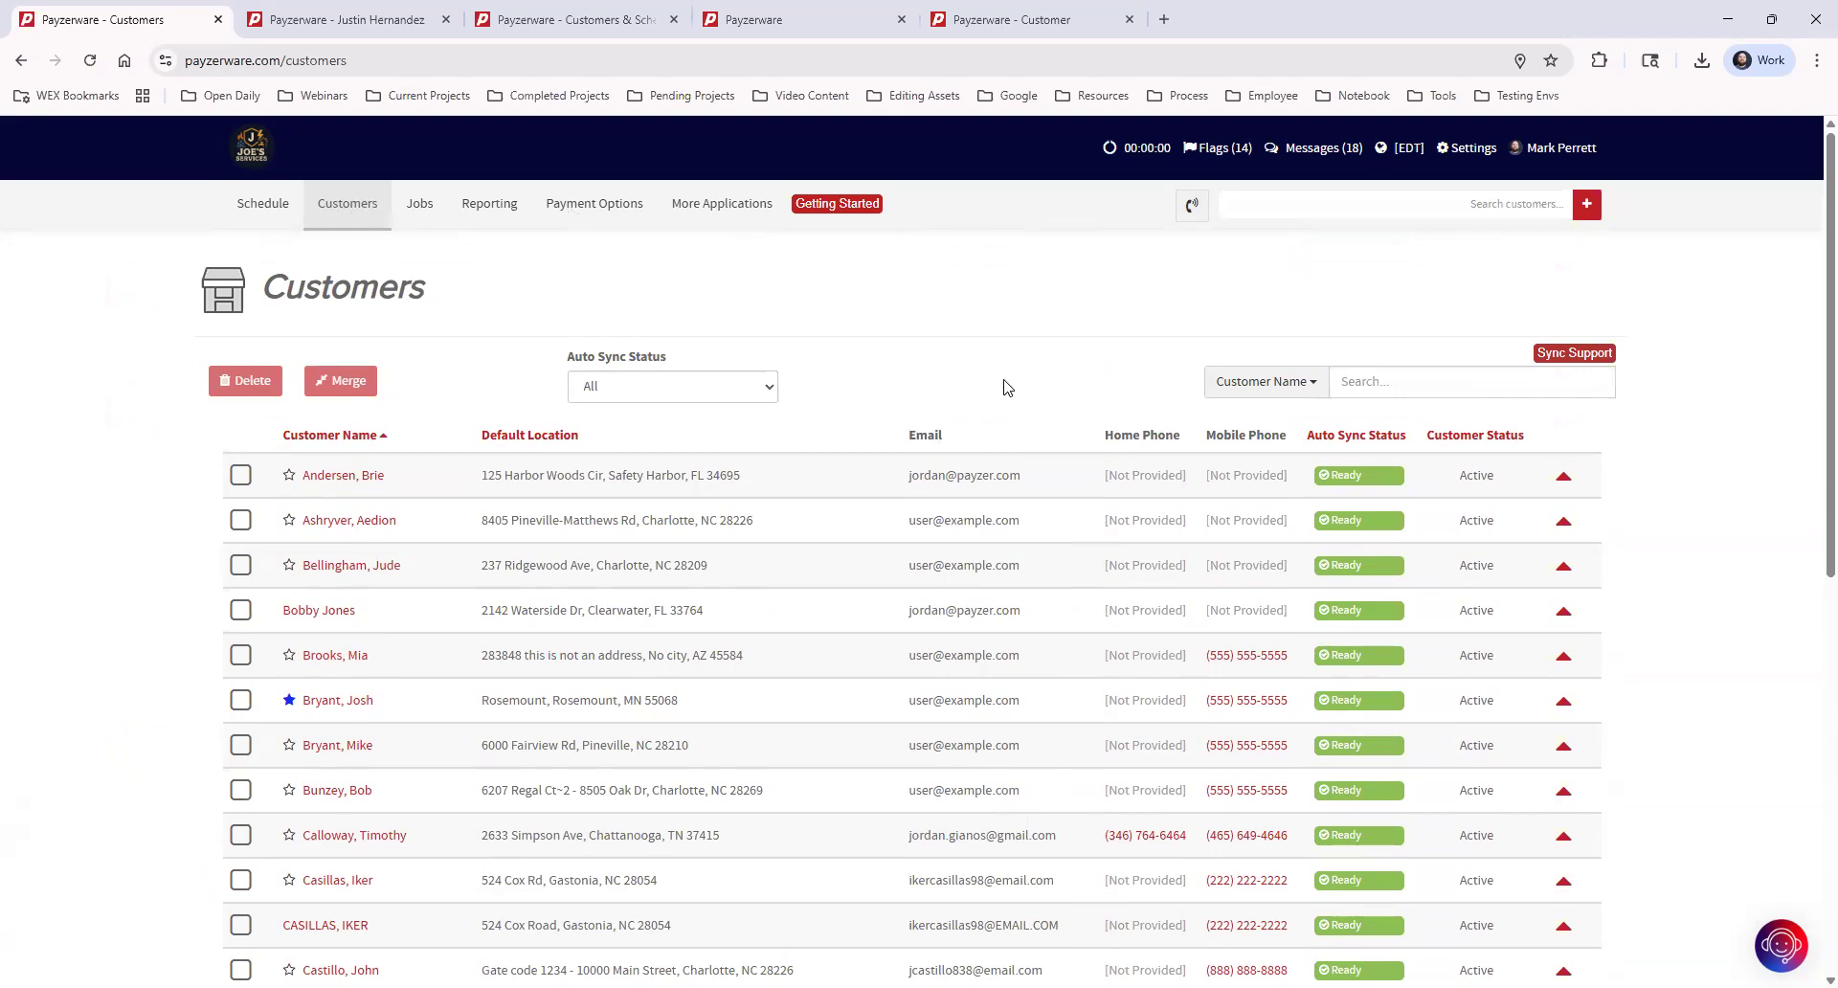
pyautogui.click(1588, 212)
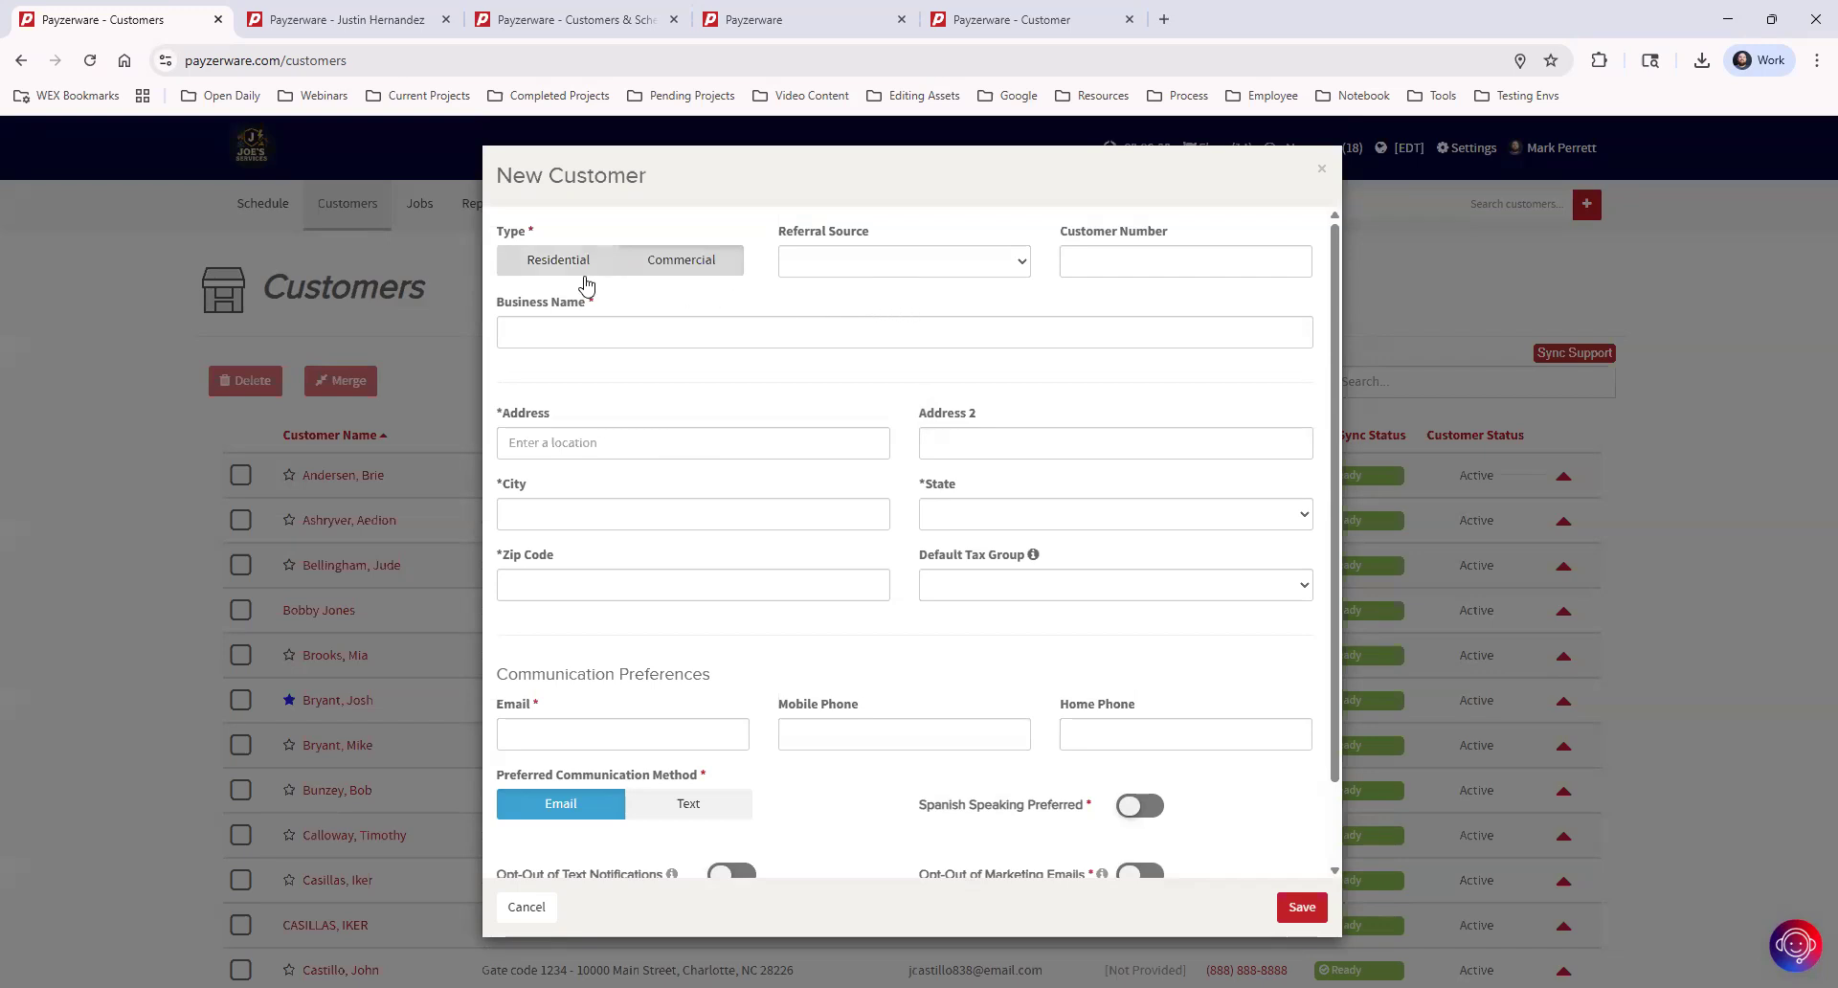
pyautogui.click(554, 265)
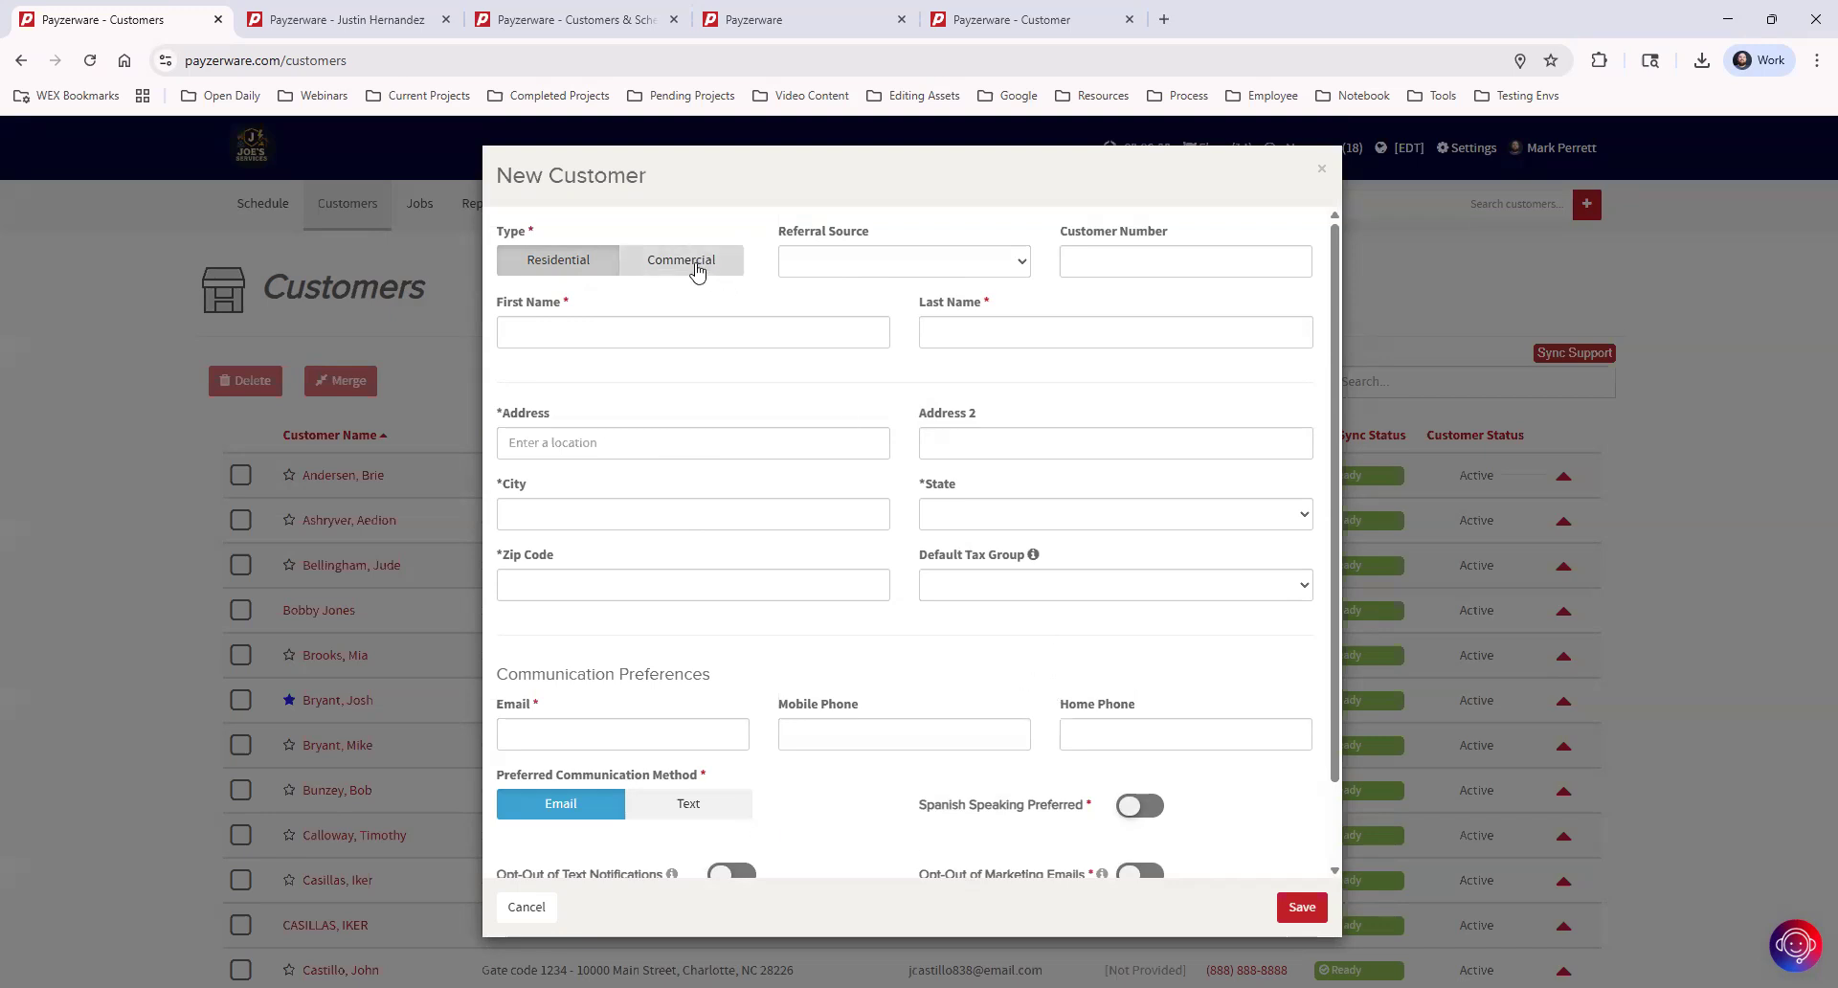
pyautogui.click(697, 272)
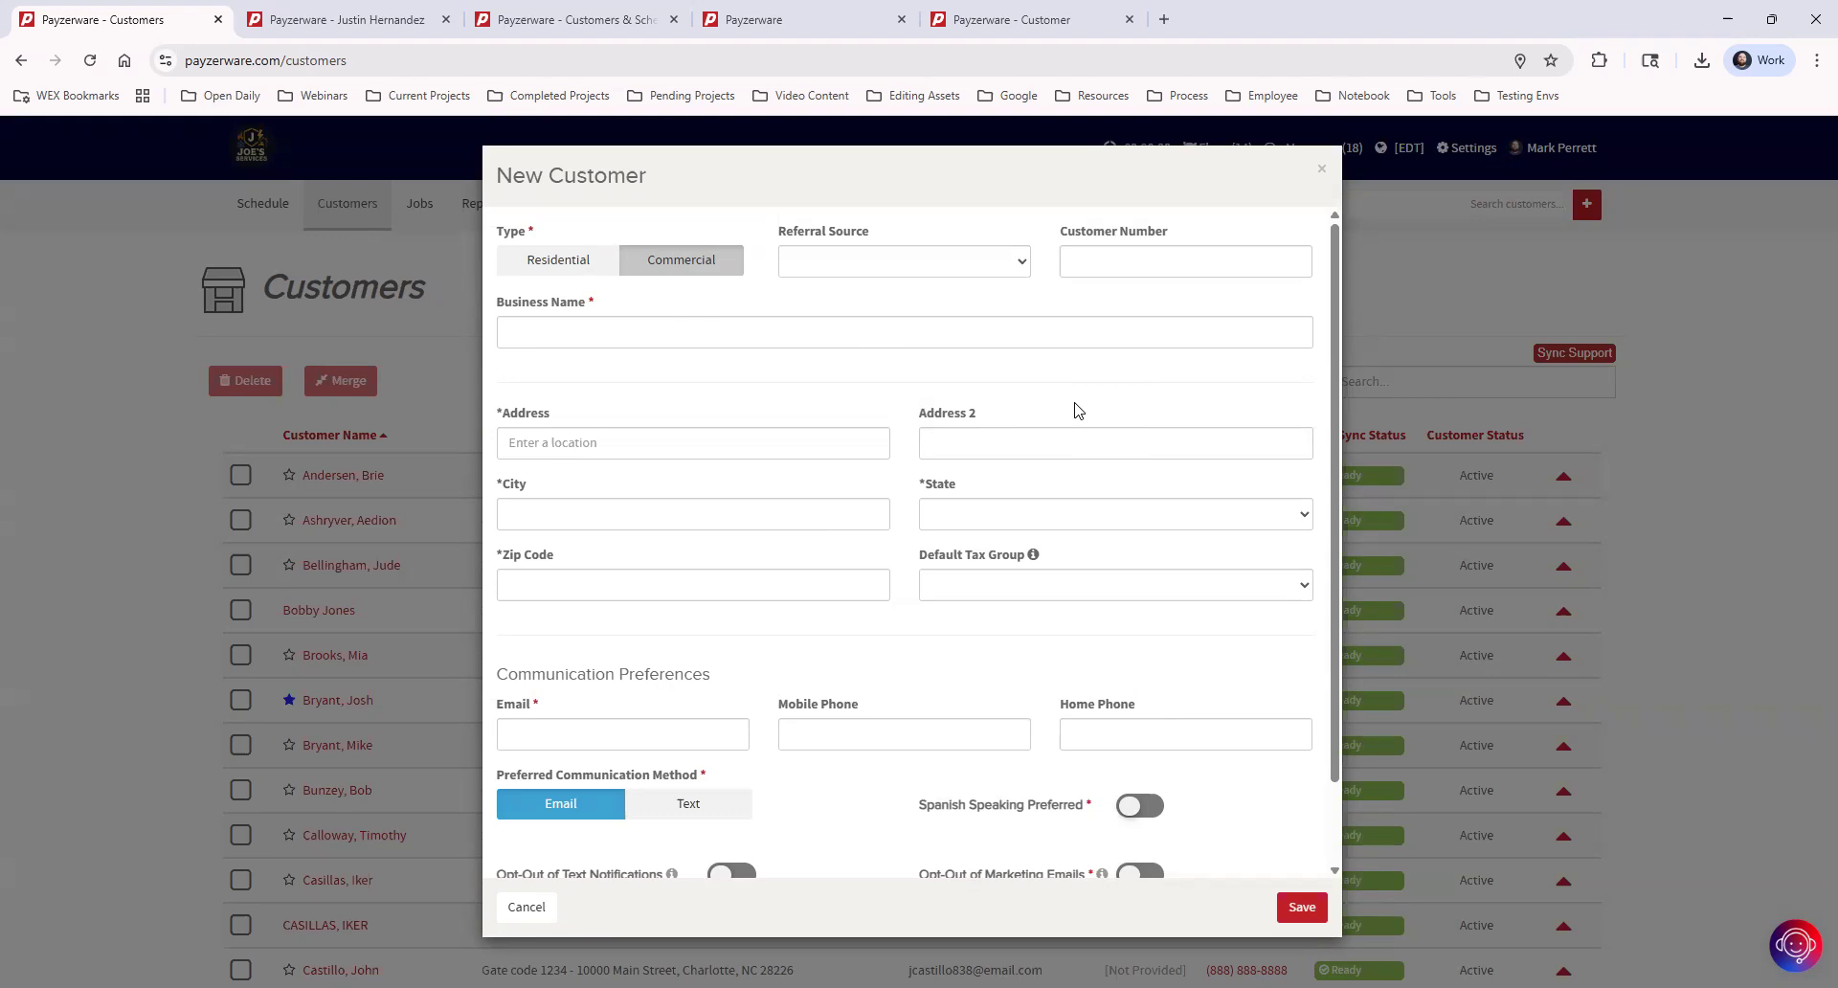
pyautogui.click(938, 582)
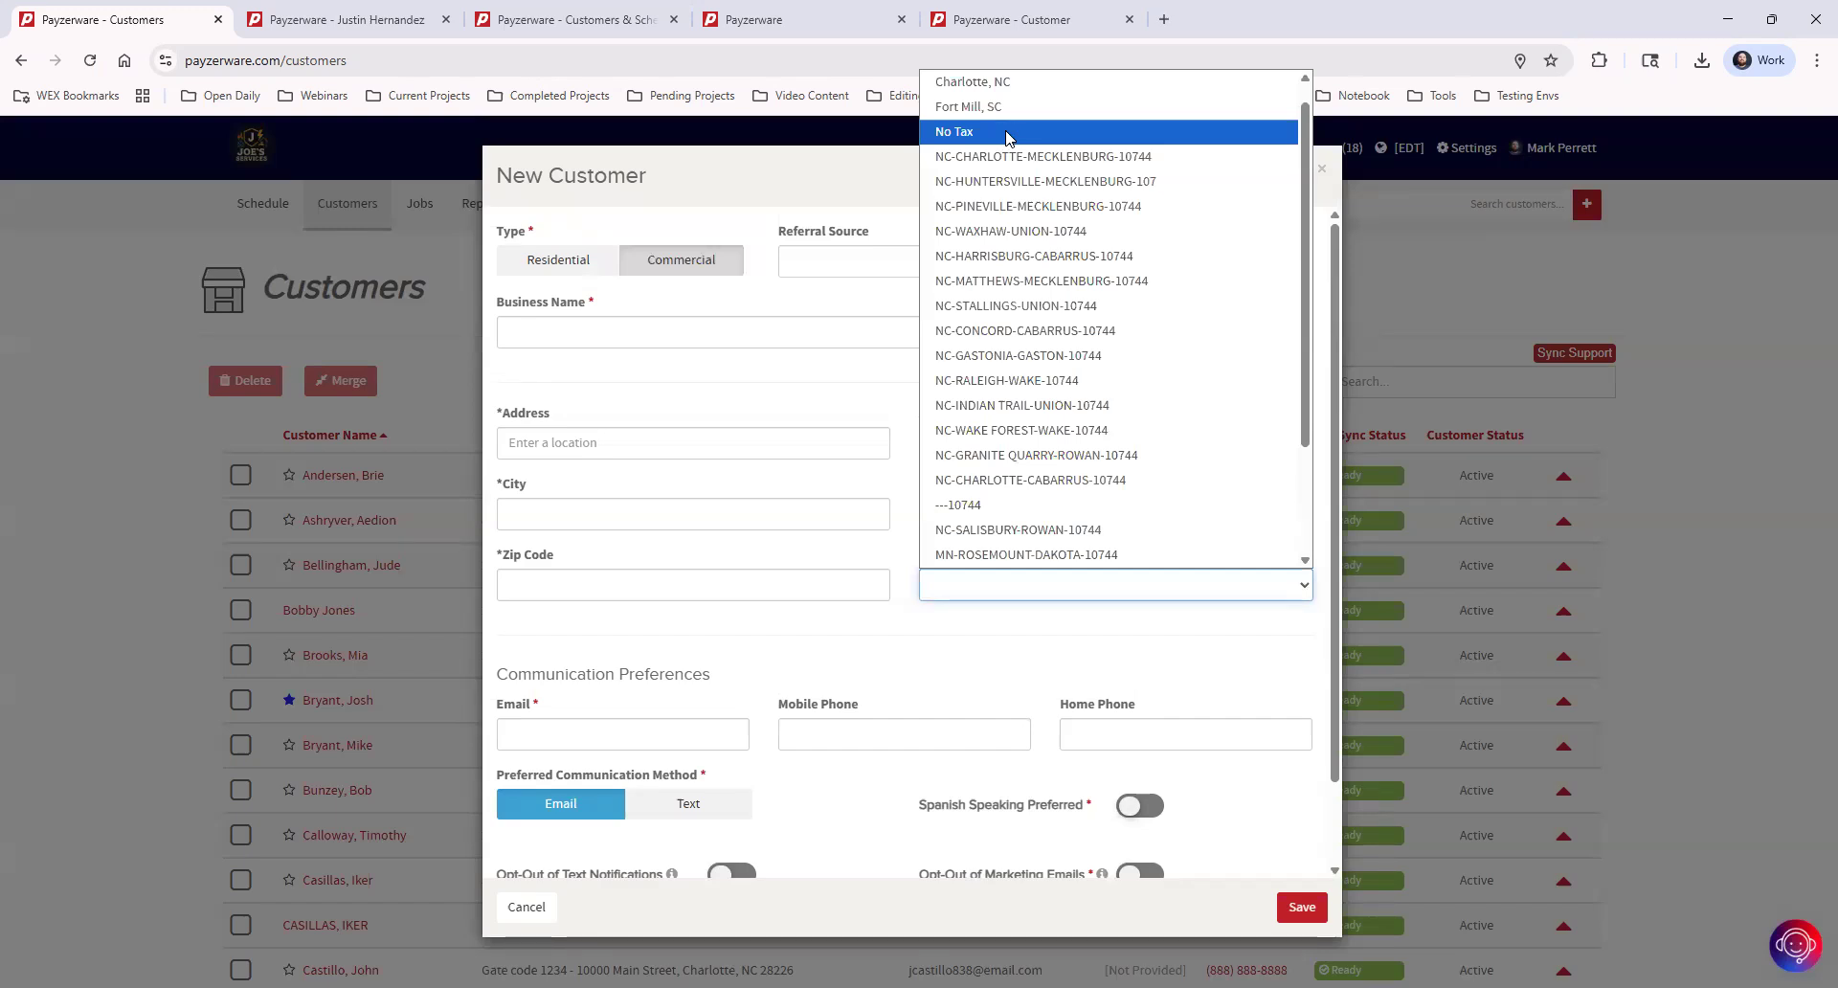
pyautogui.click(1003, 137)
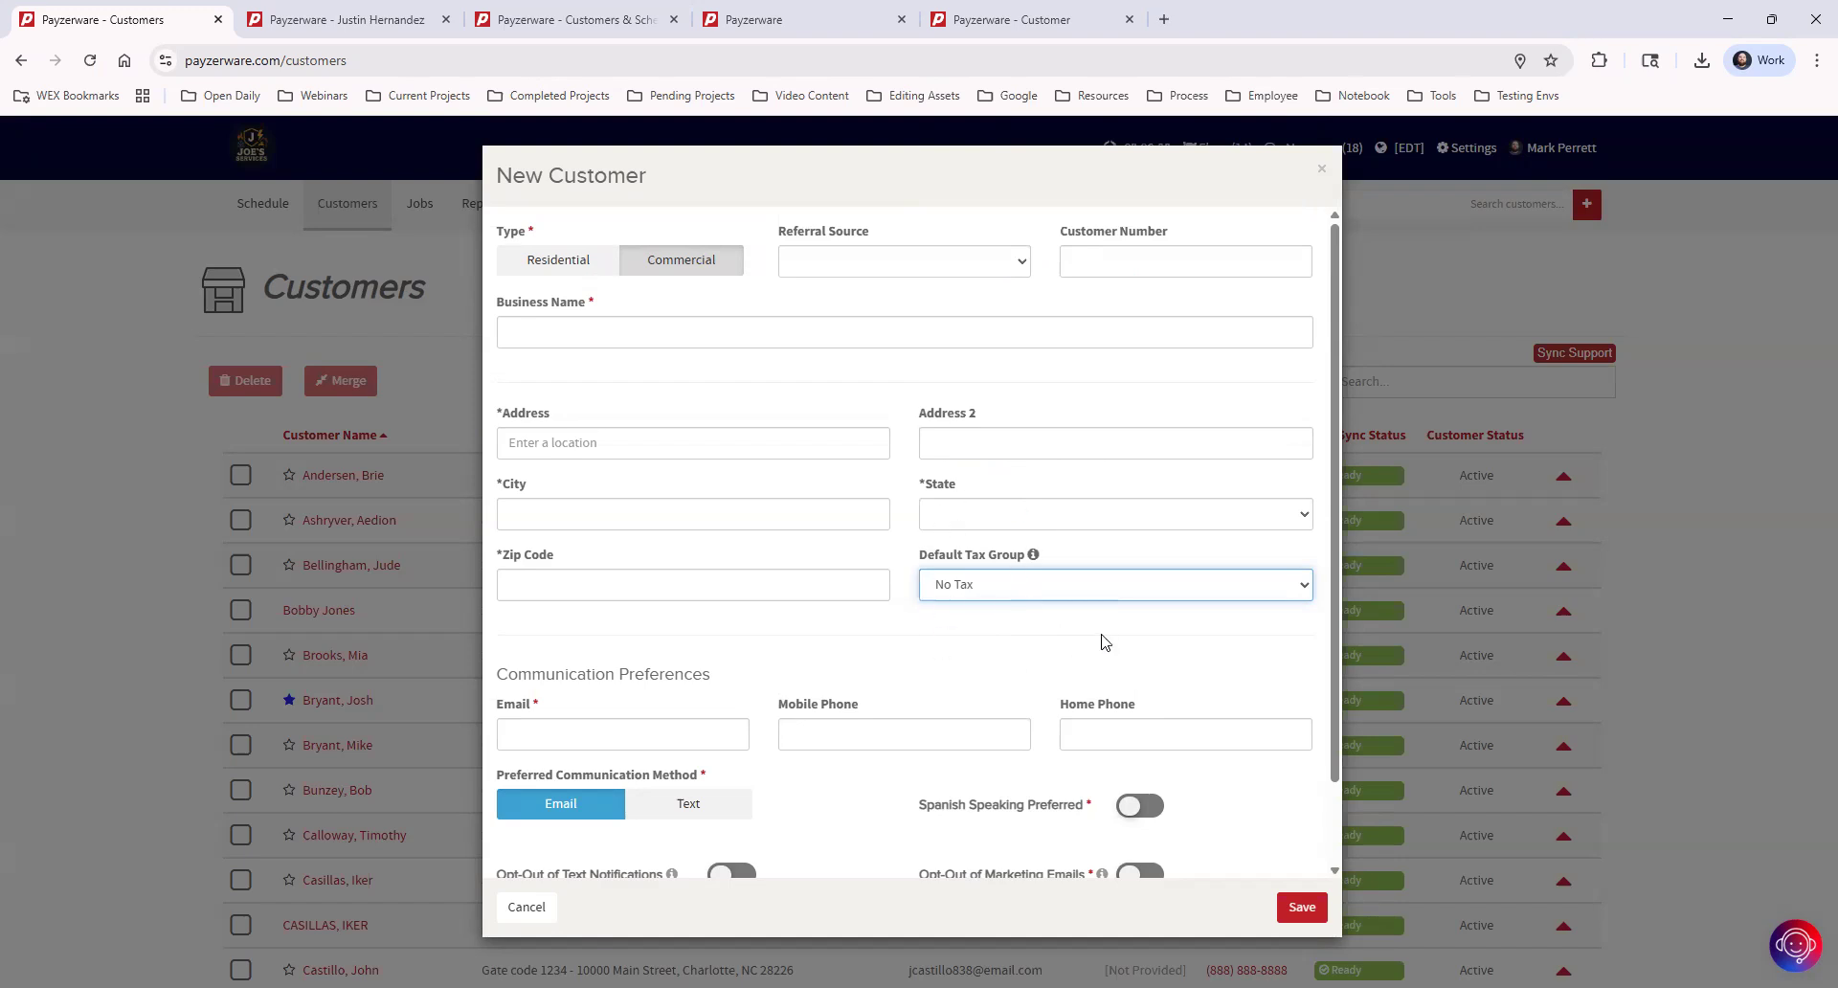
pyautogui.click(1019, 642)
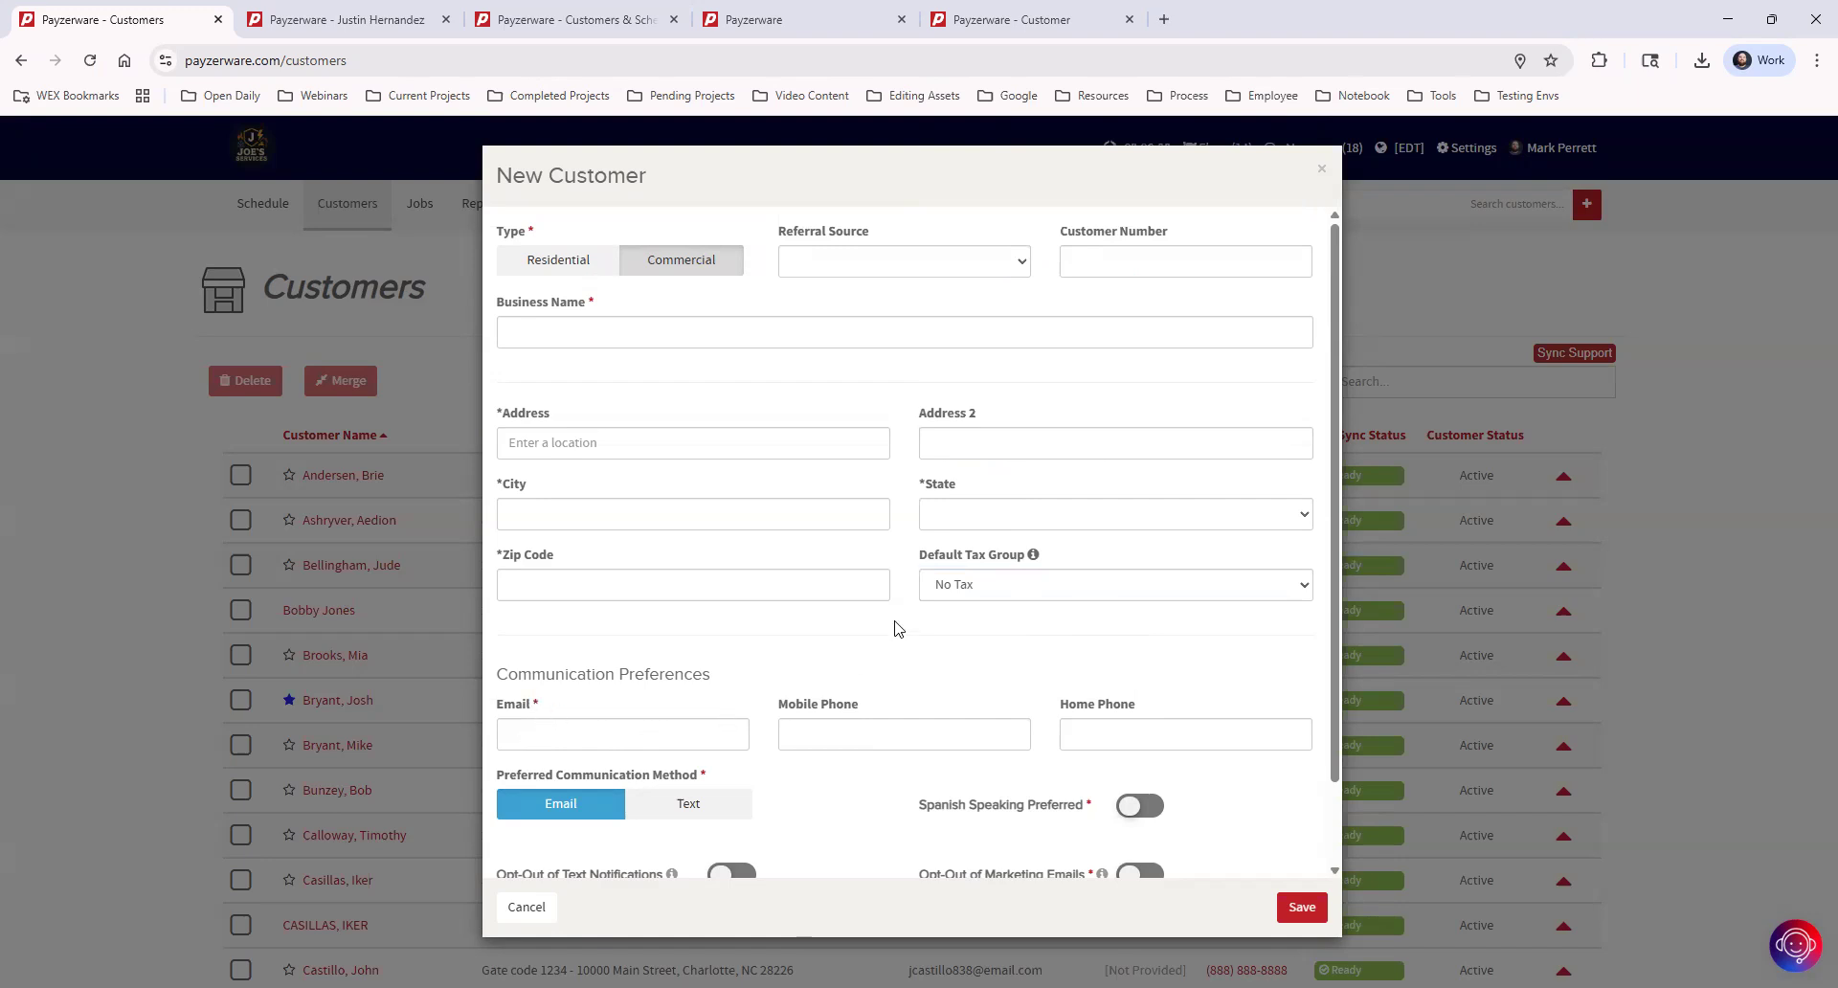
# Opt the new customer out of marketing emails and email notifications, and close the form without saving.
pyautogui.scroll(-1, 916, 619)
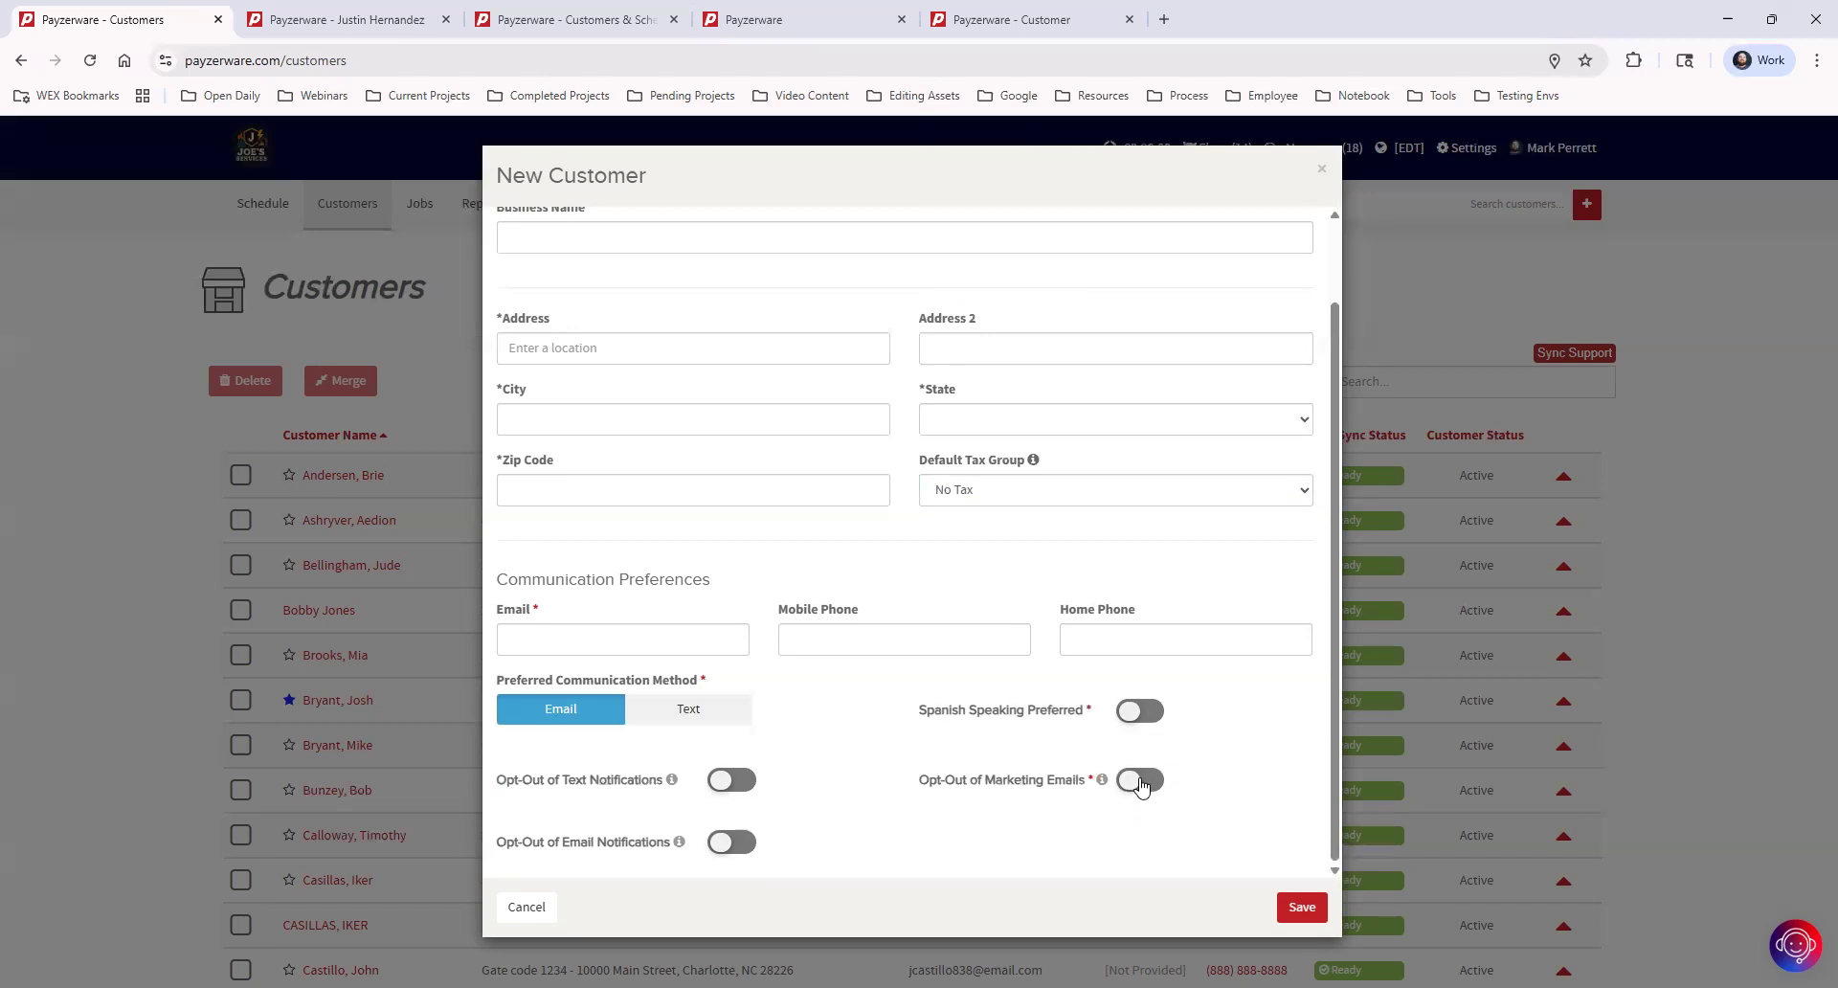
pyautogui.click(1140, 781)
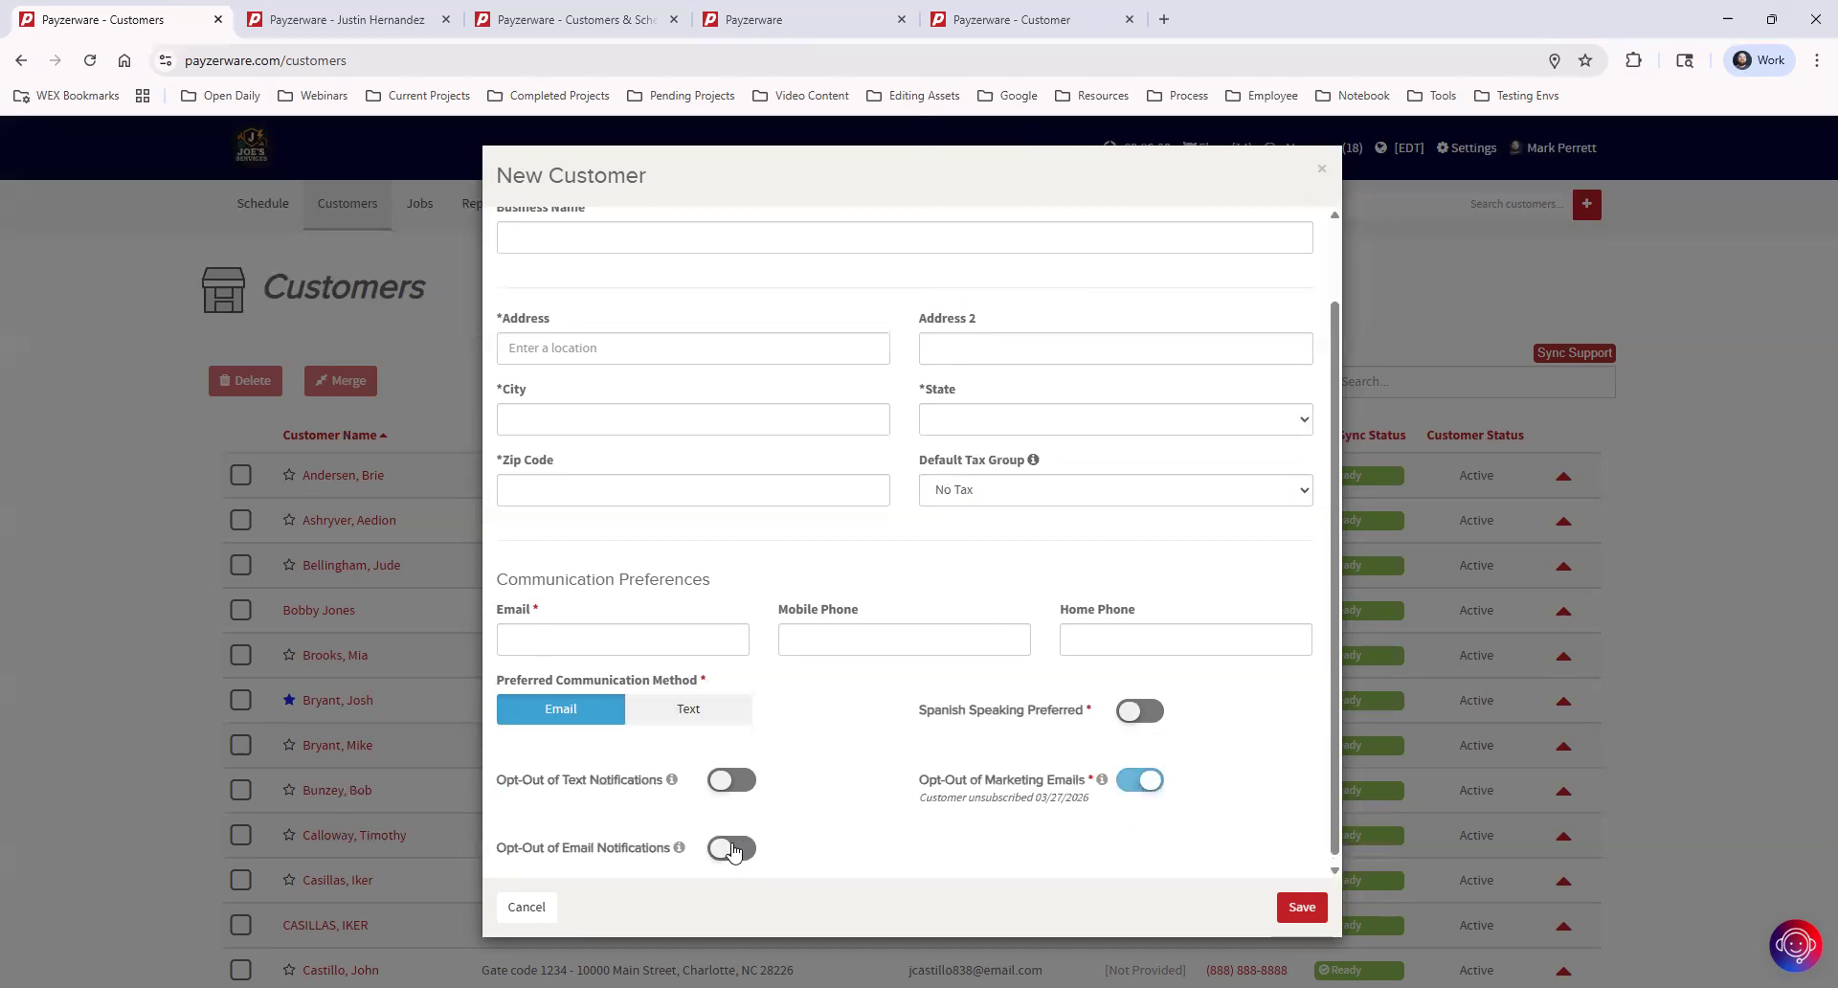
pyautogui.click(732, 850)
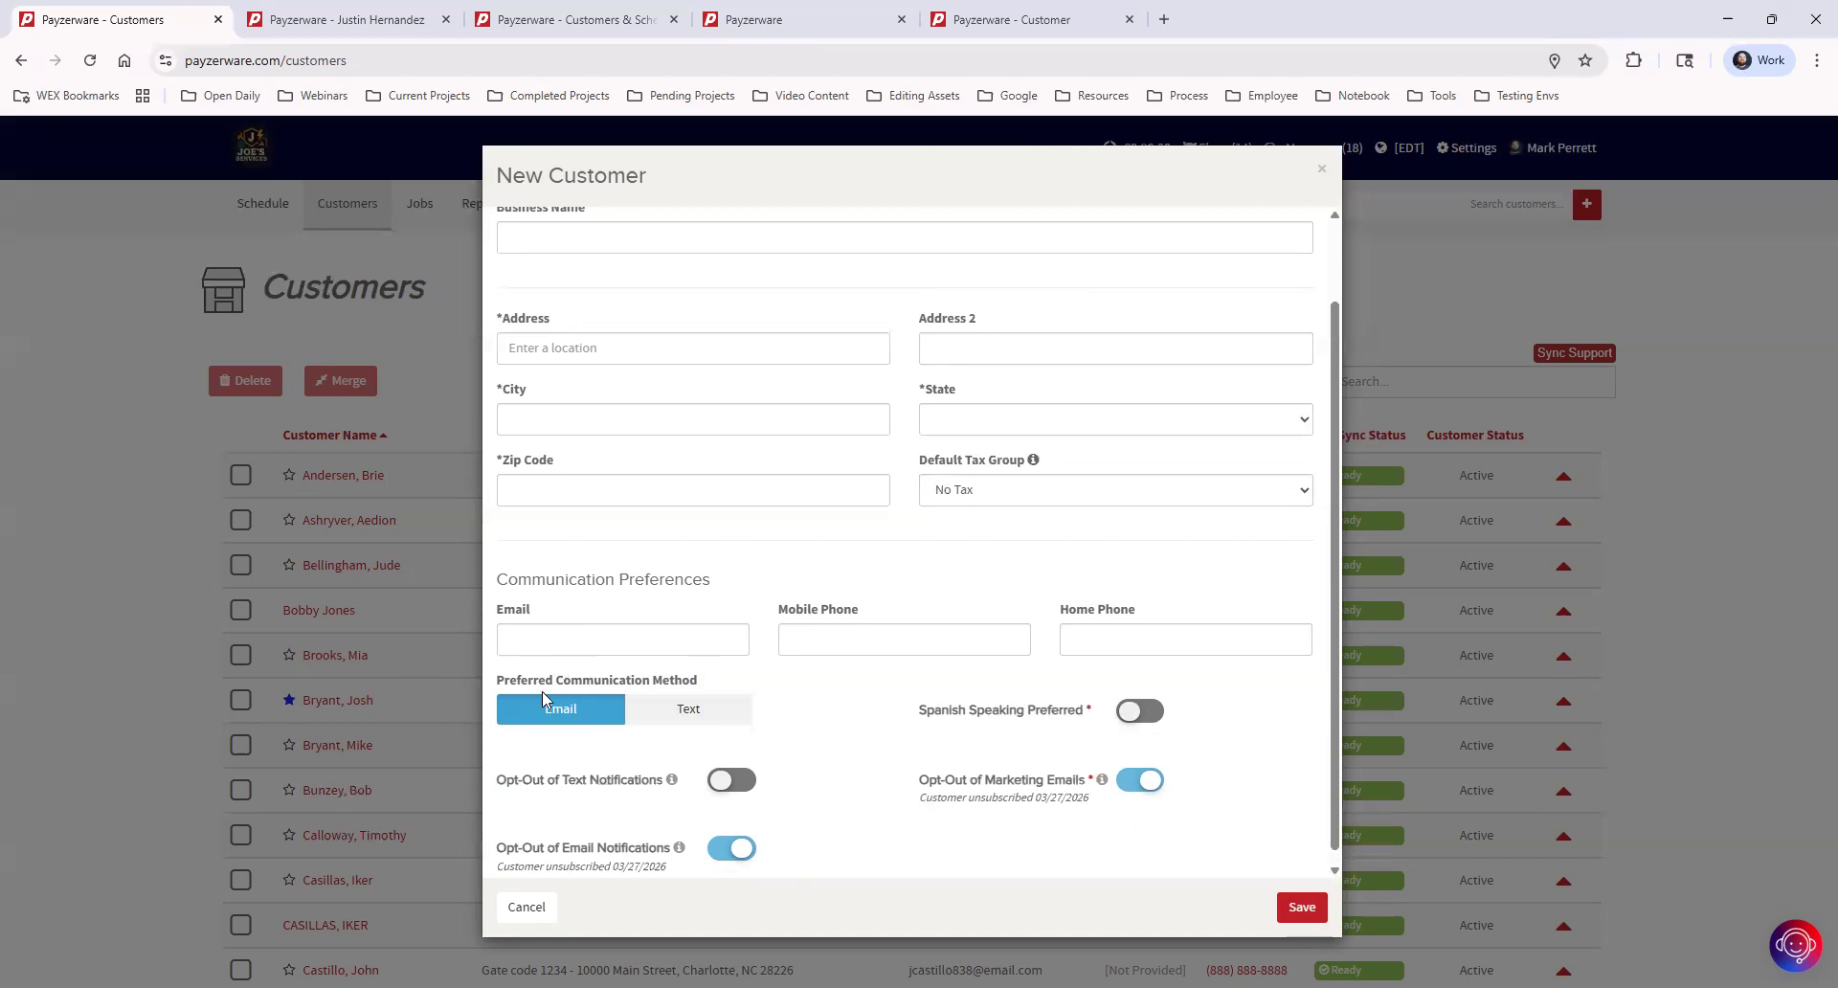
pyautogui.scroll(2, 1231, 325)
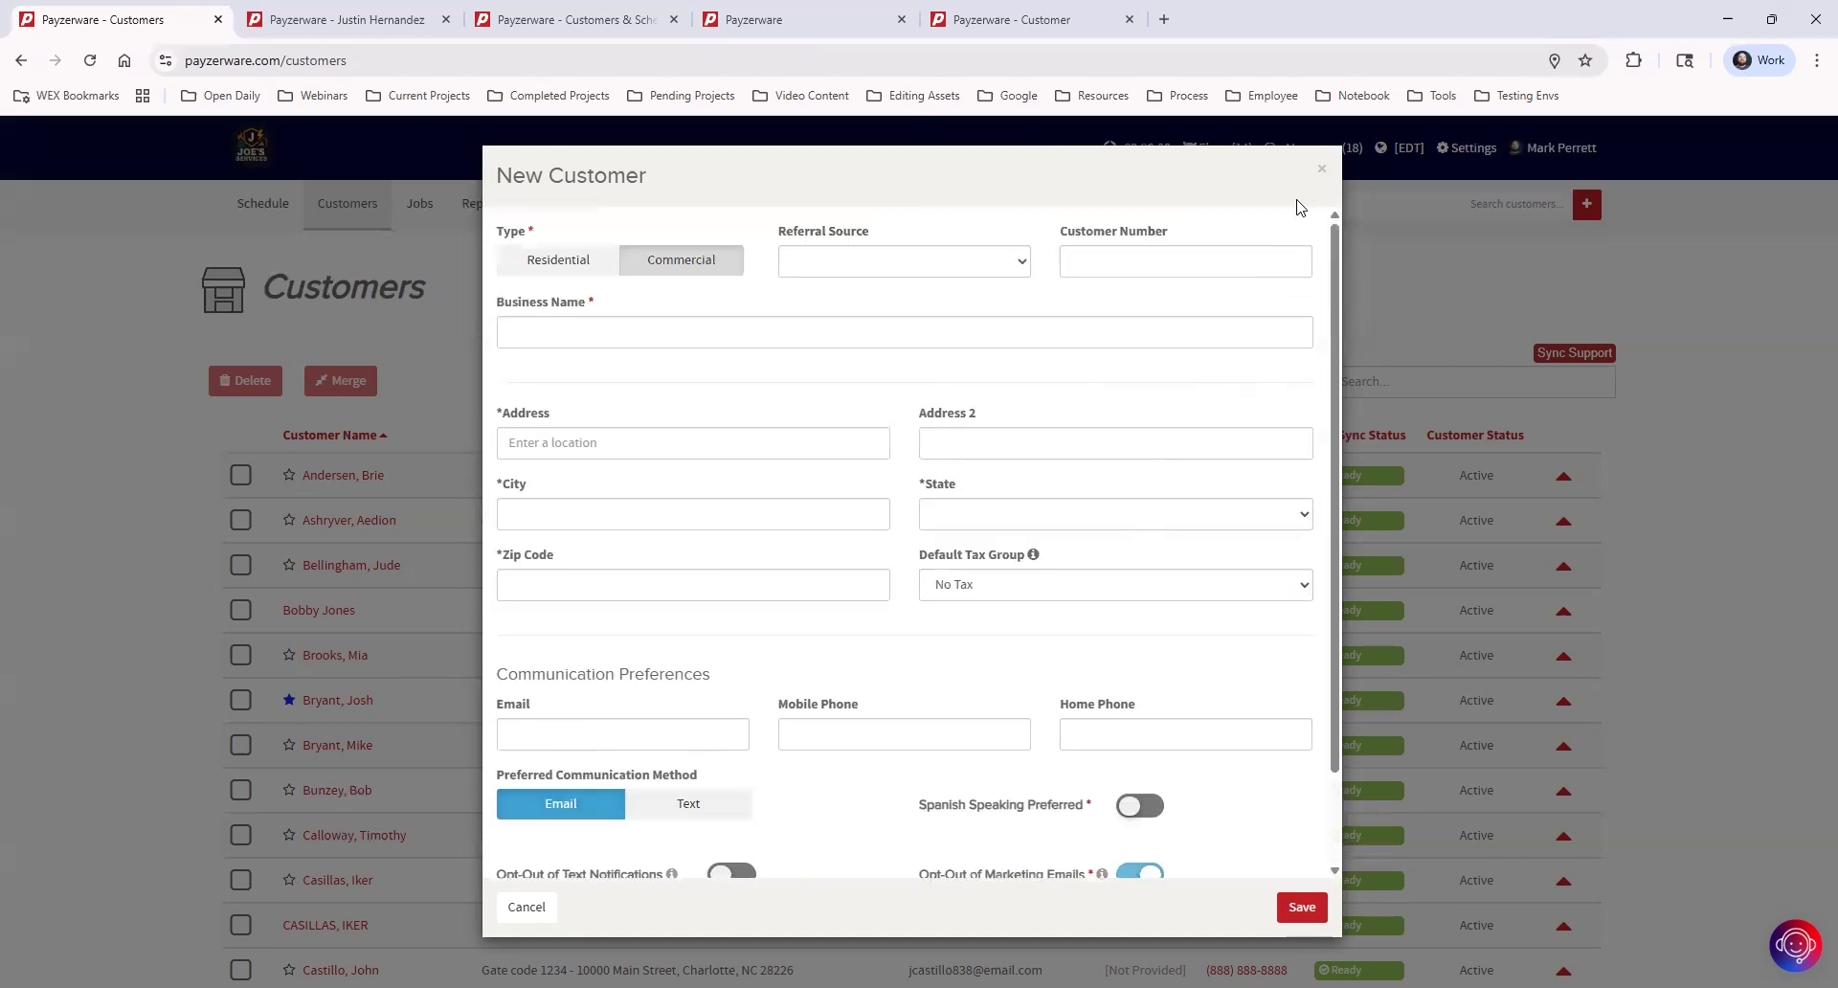
pyautogui.click(1321, 170)
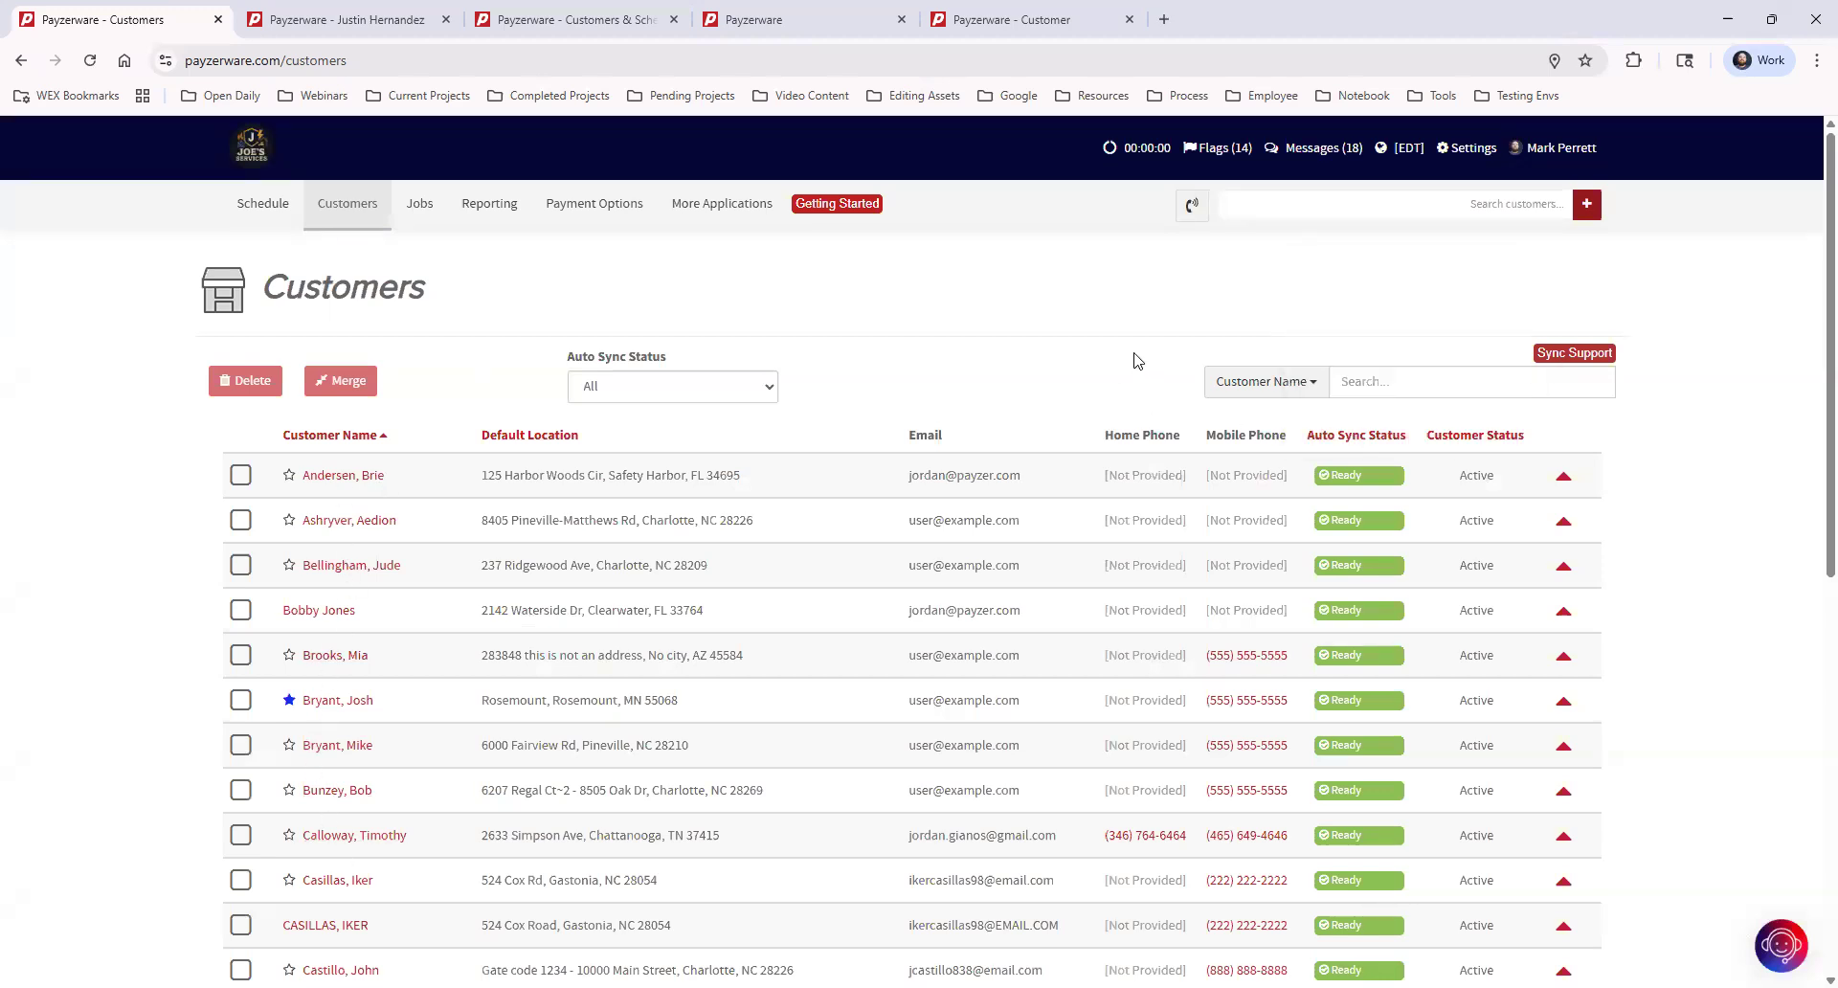
# Review which fields the customer list can be searched by, keeping Customer Name as the search field.
pyautogui.click(1427, 381)
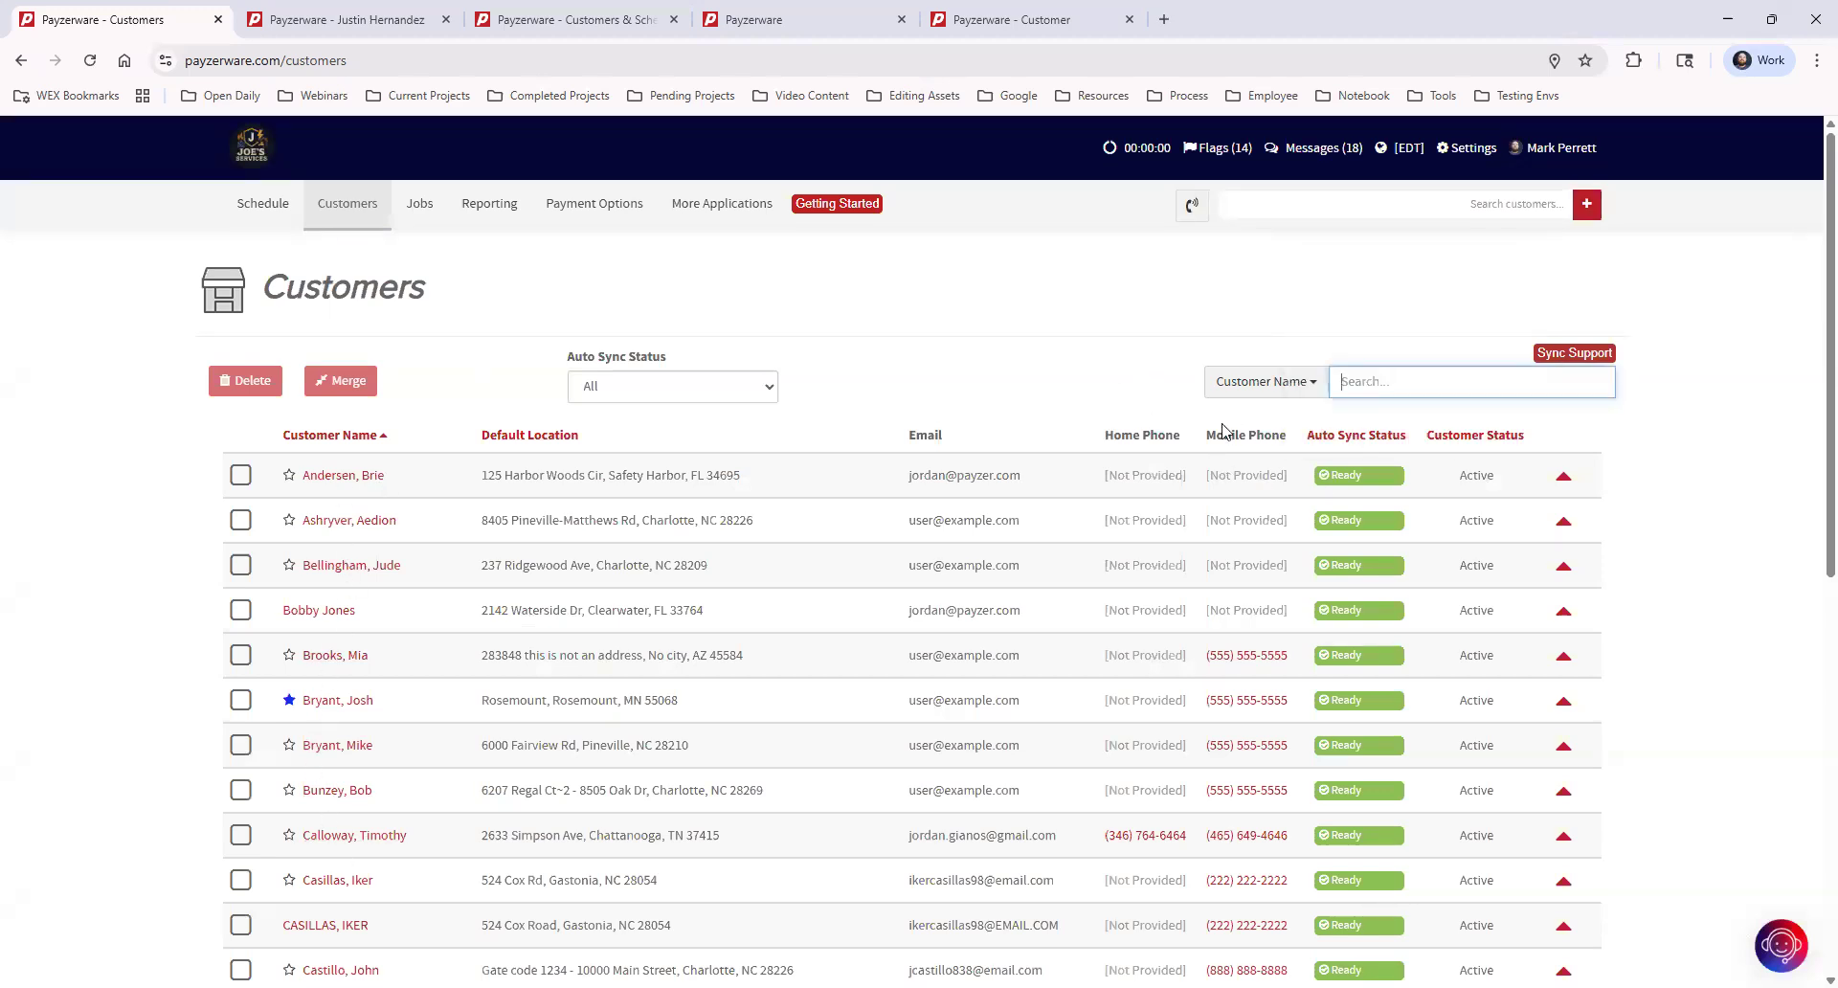
pyautogui.click(1261, 381)
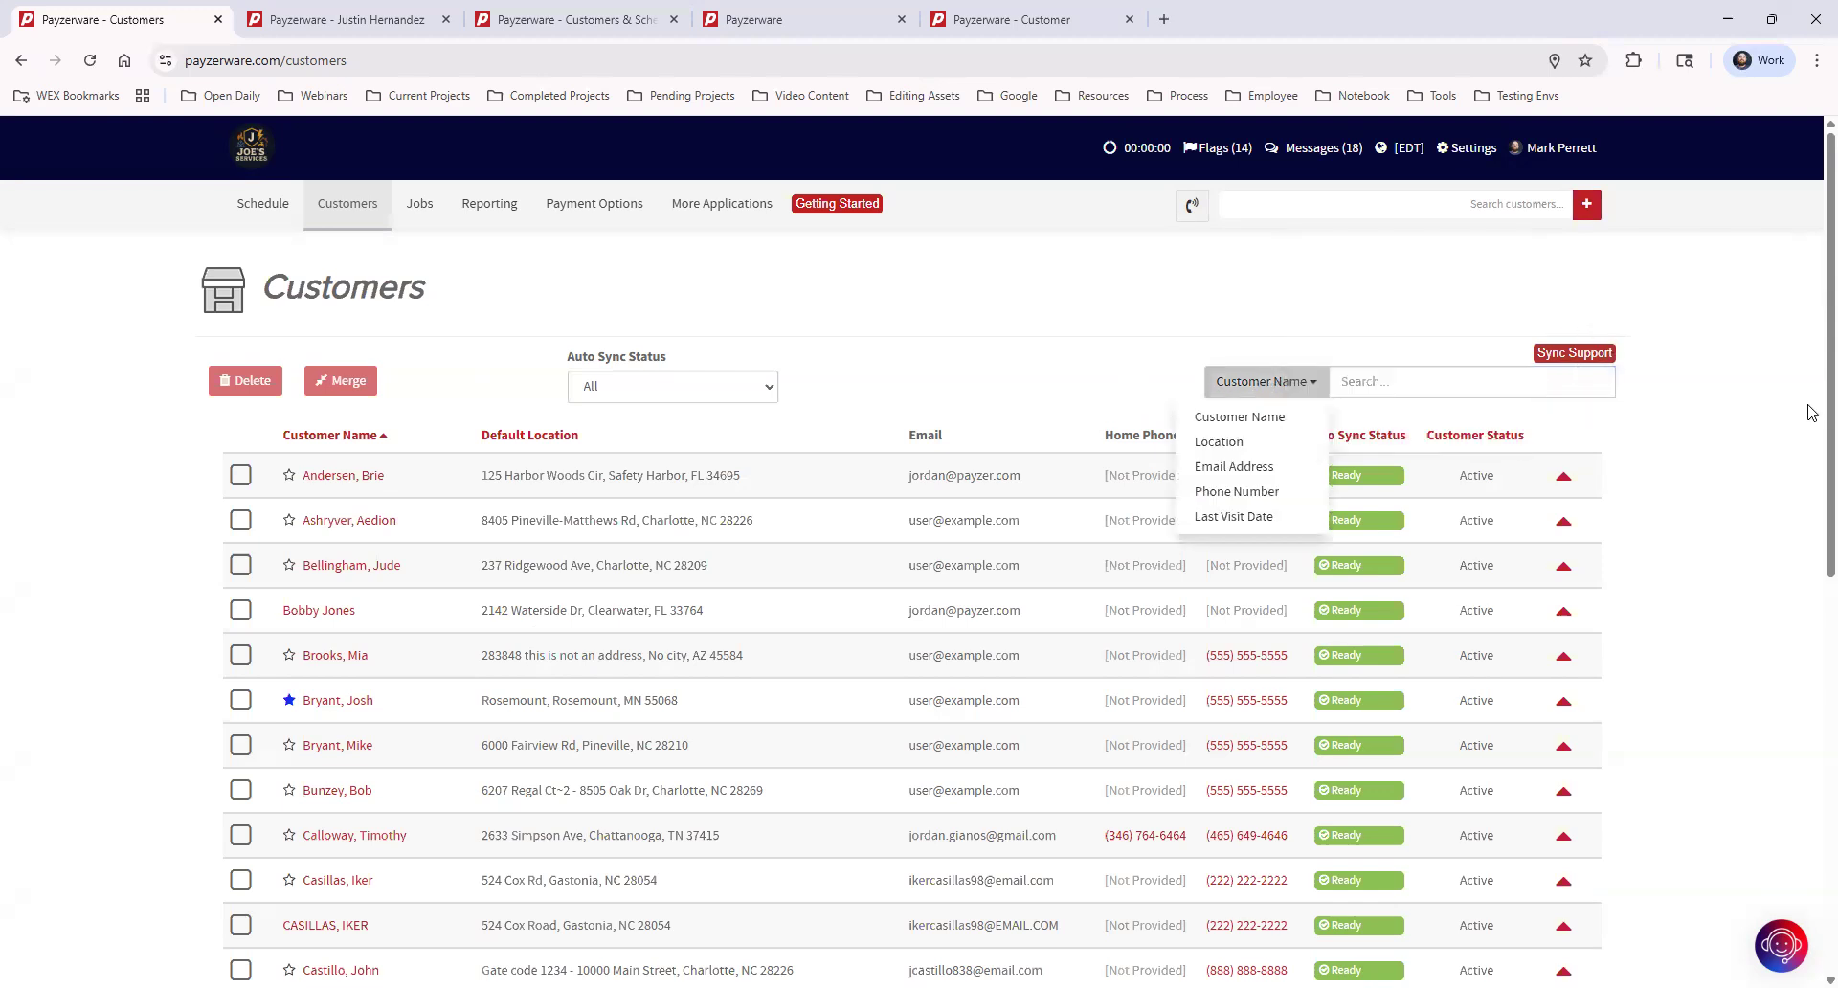
pyautogui.click(1726, 478)
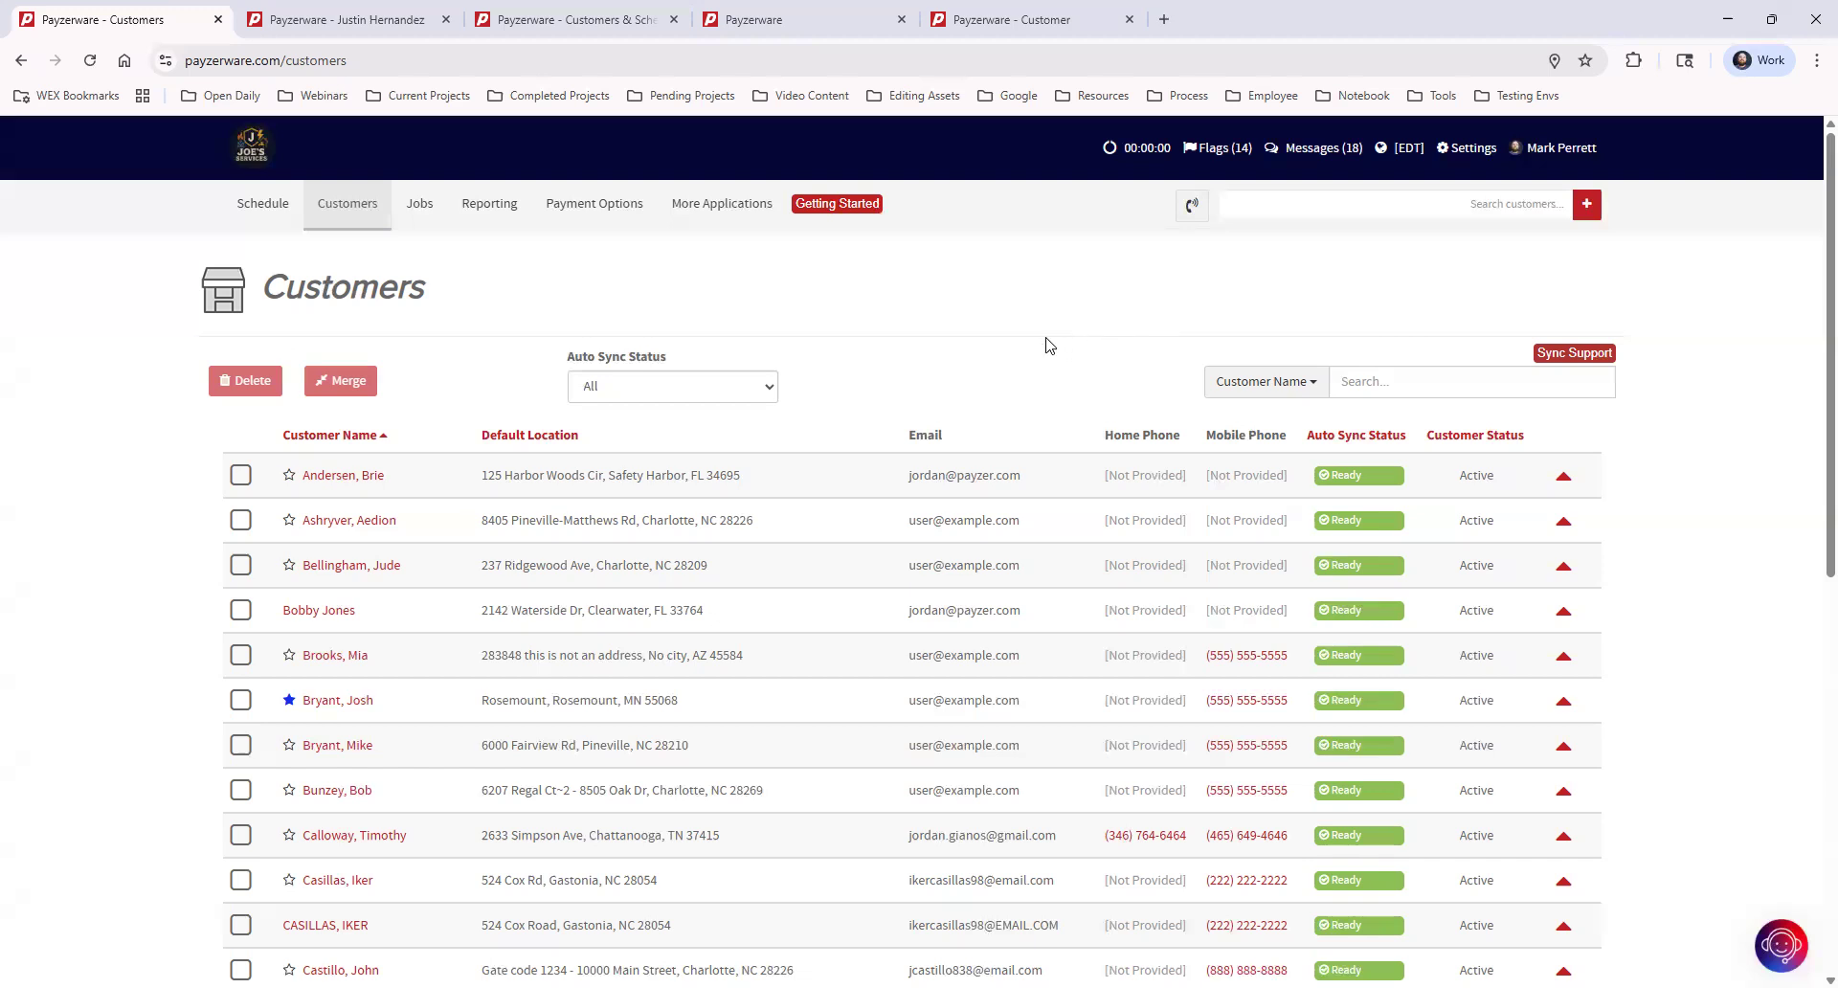
# Try to delete the first customer in the list, close the delete dialog, and deselect that customer.
pyautogui.click(240, 477)
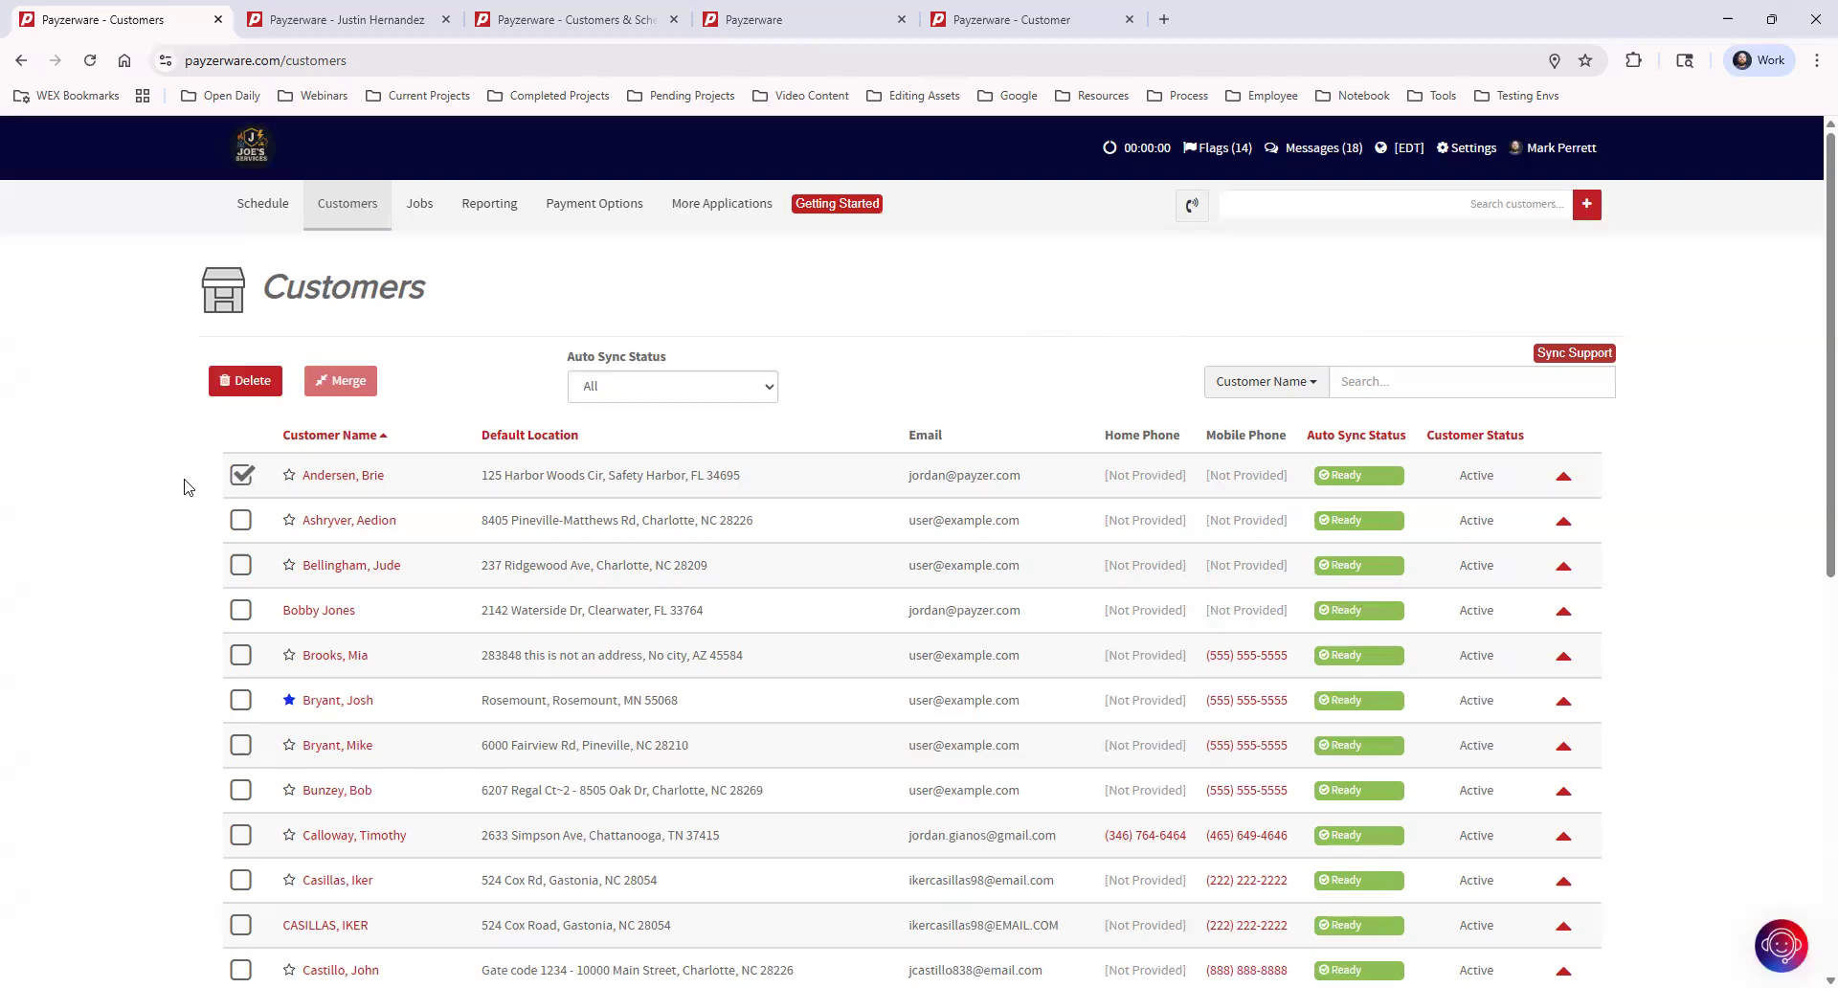
pyautogui.click(246, 383)
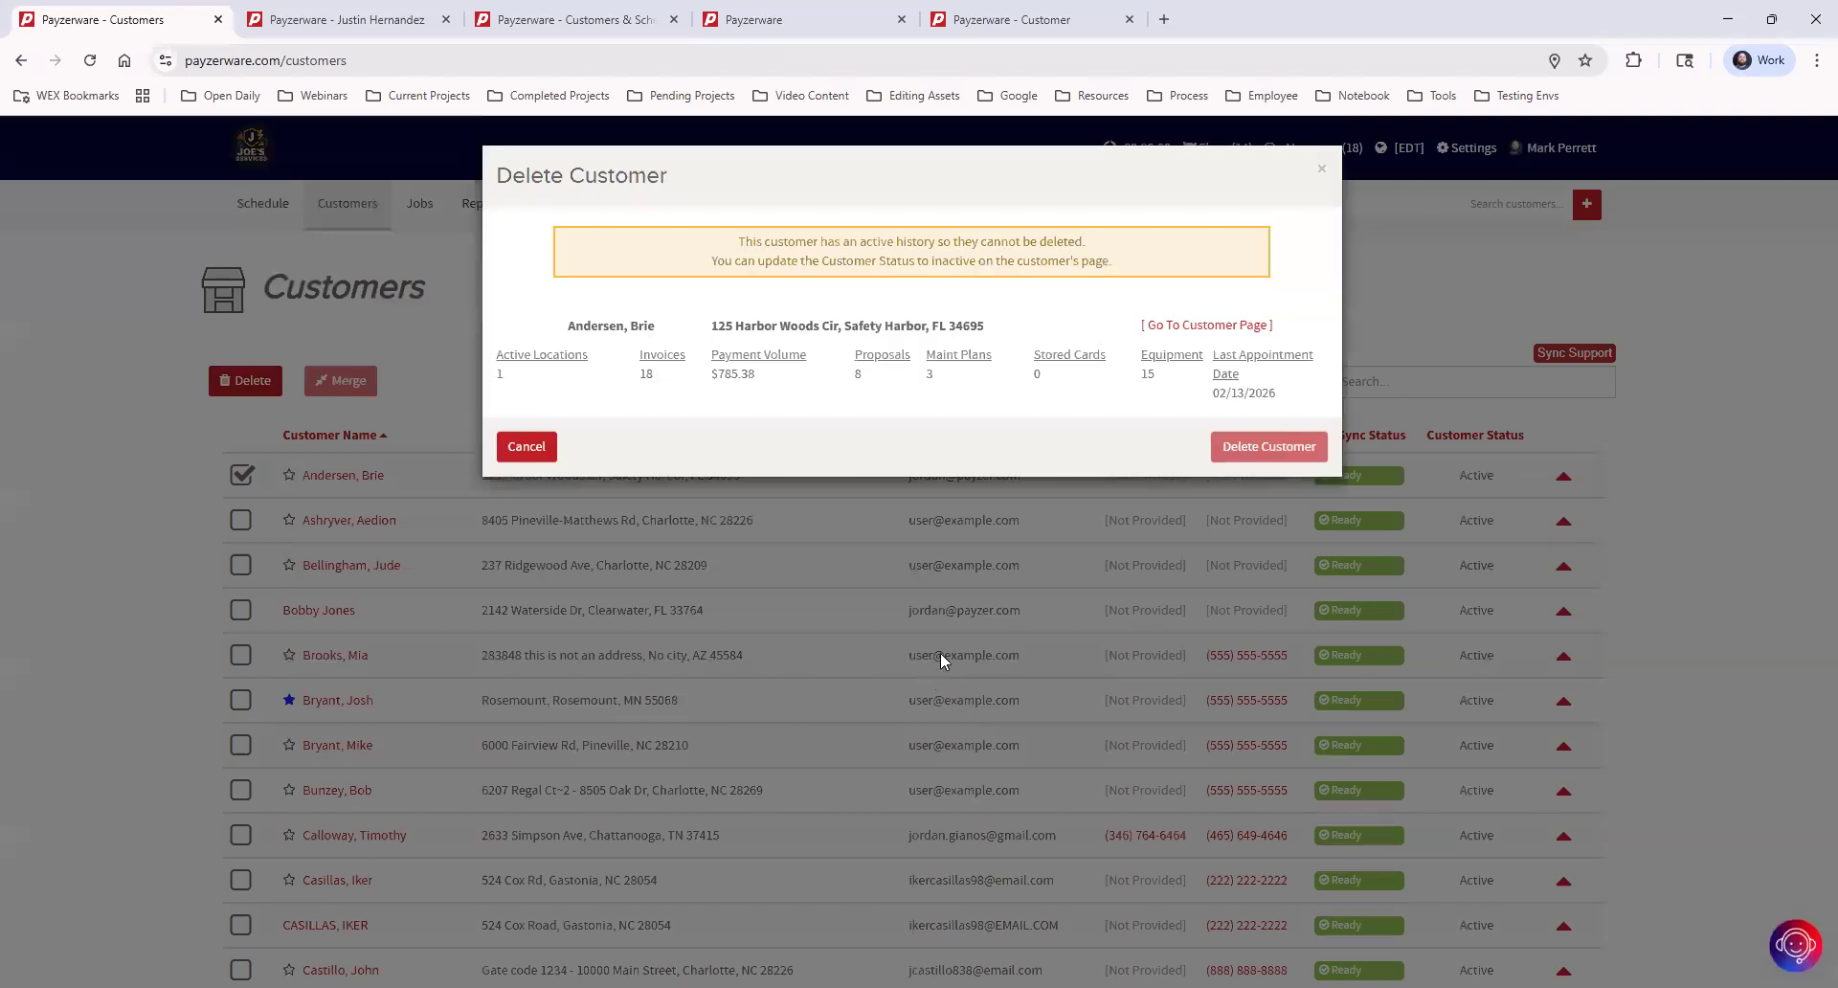
pyautogui.click(1321, 170)
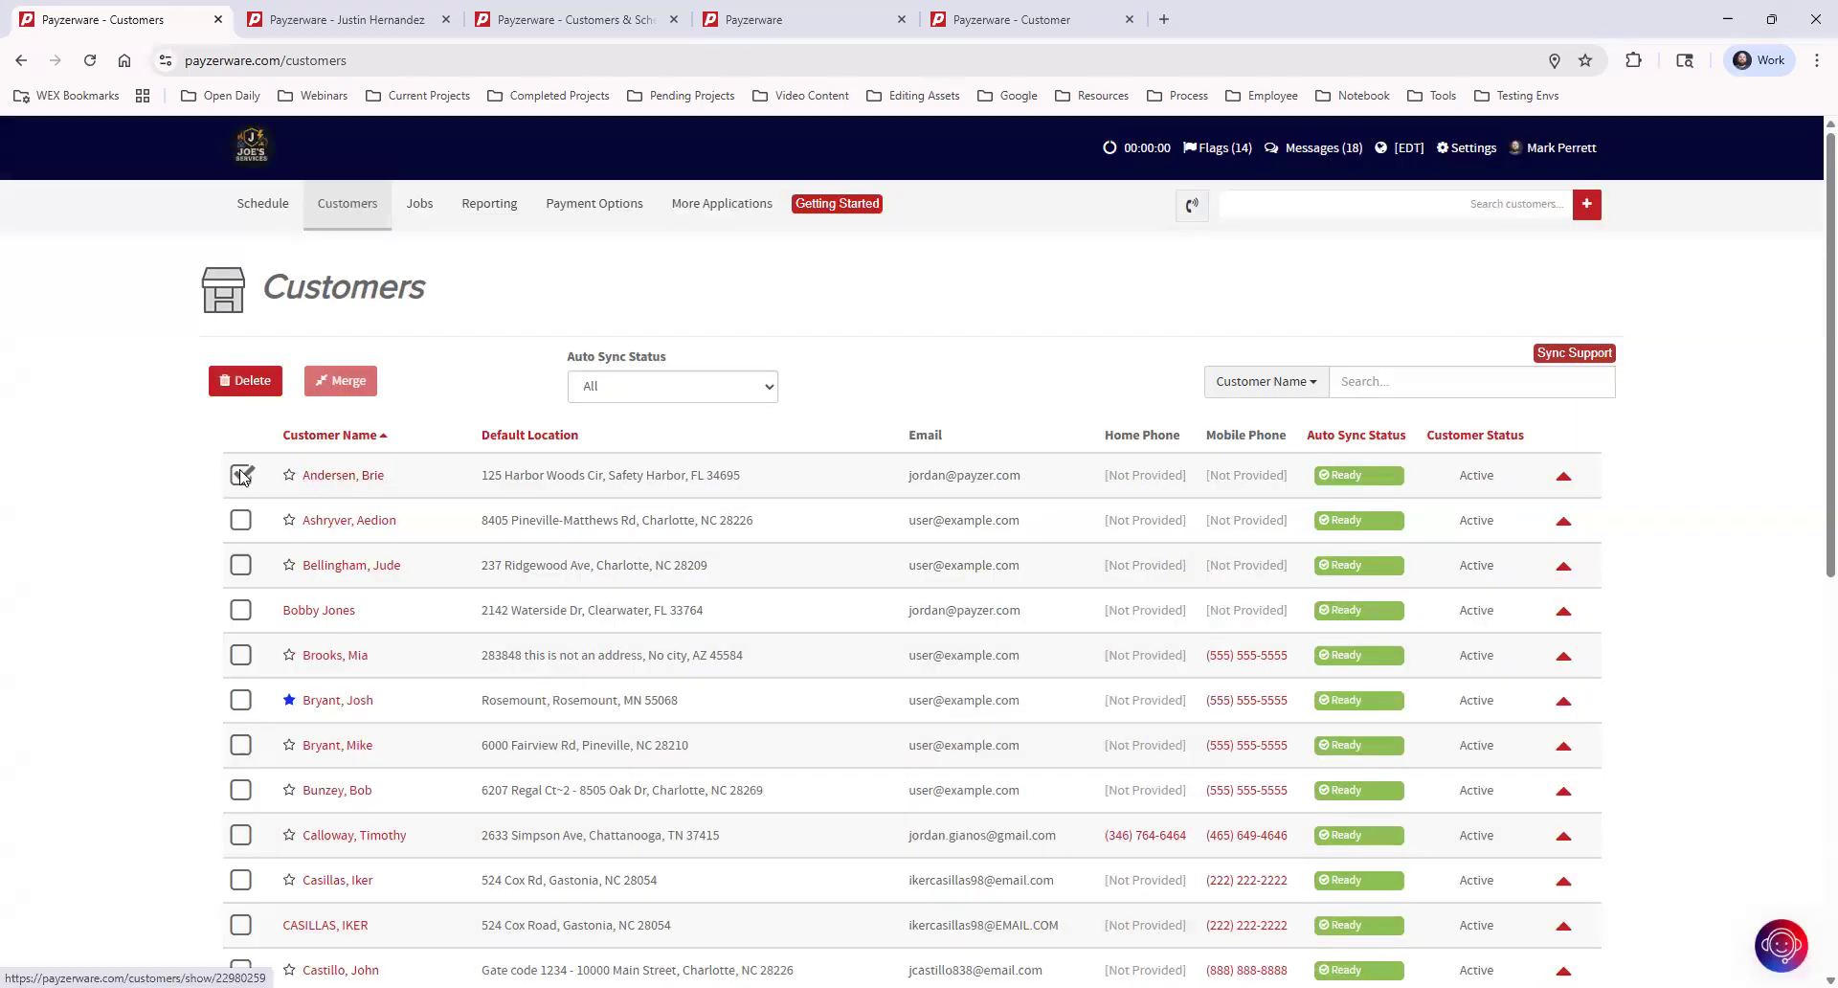
pyautogui.click(241, 475)
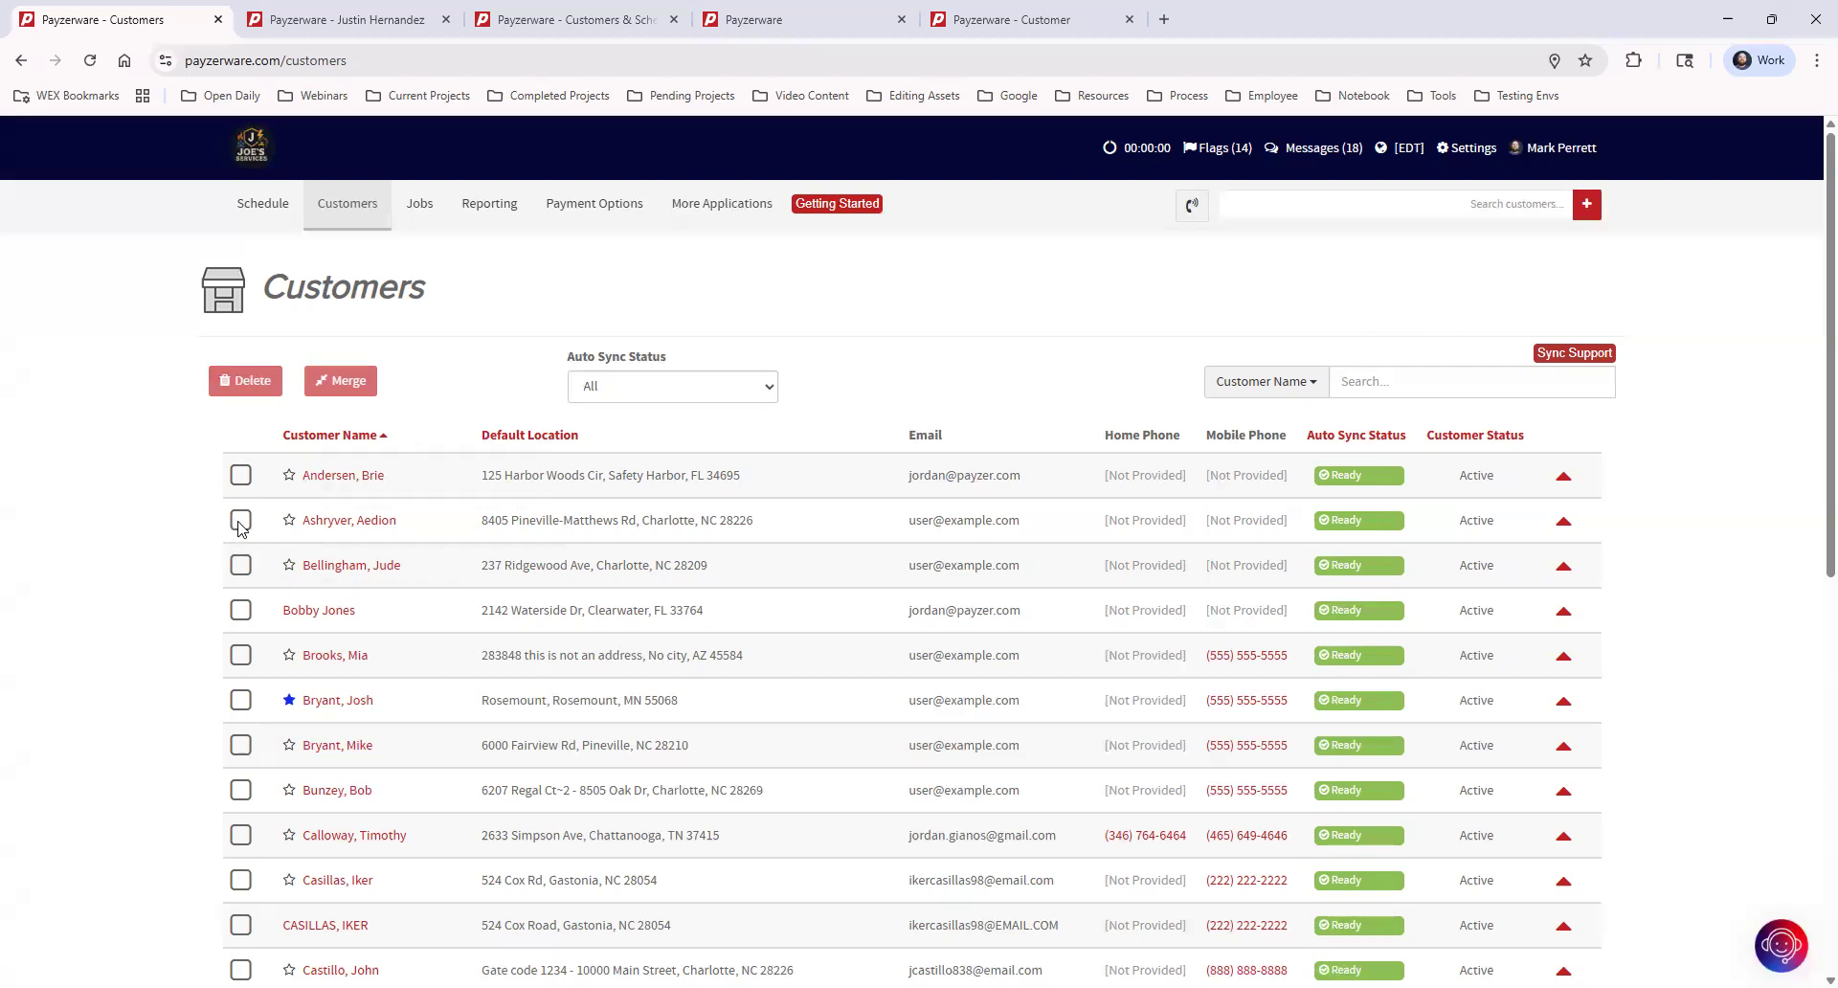
# Select the second and third listed customers for merging, review the master customer choice and QuickBooks warning, and close without merging.
pyautogui.click(241, 521)
pyautogui.click(241, 566)
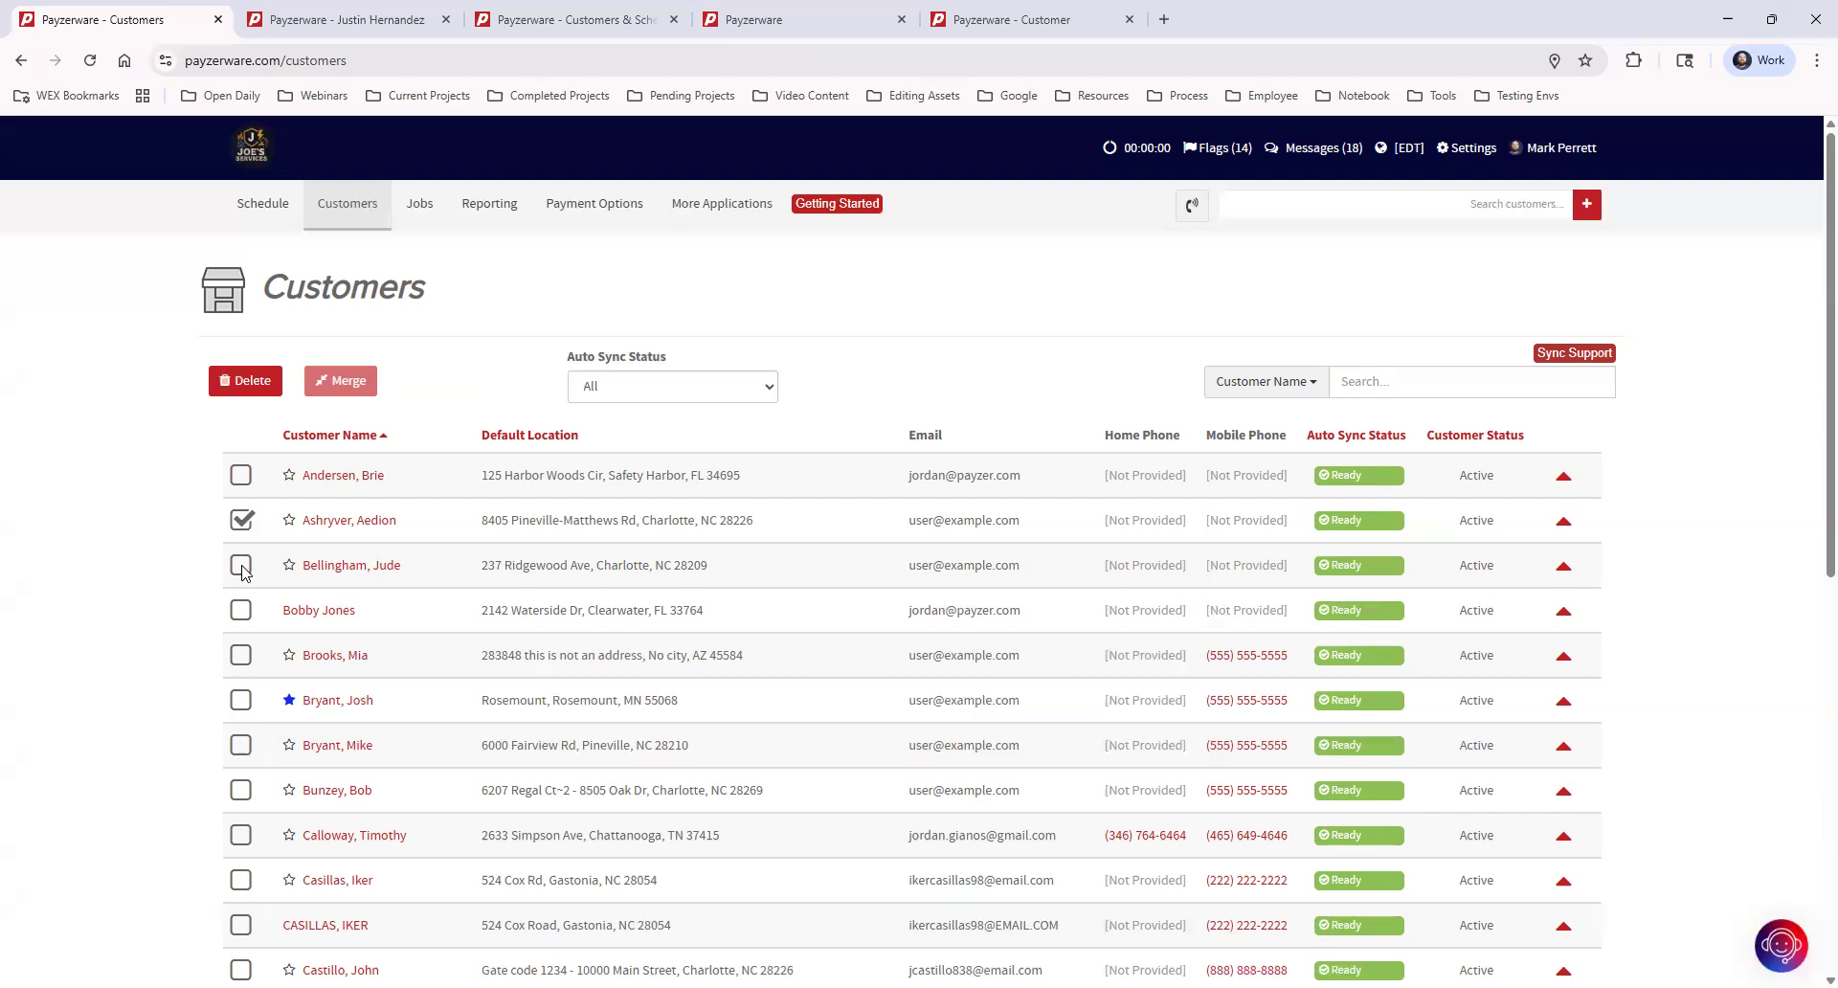
pyautogui.click(340, 382)
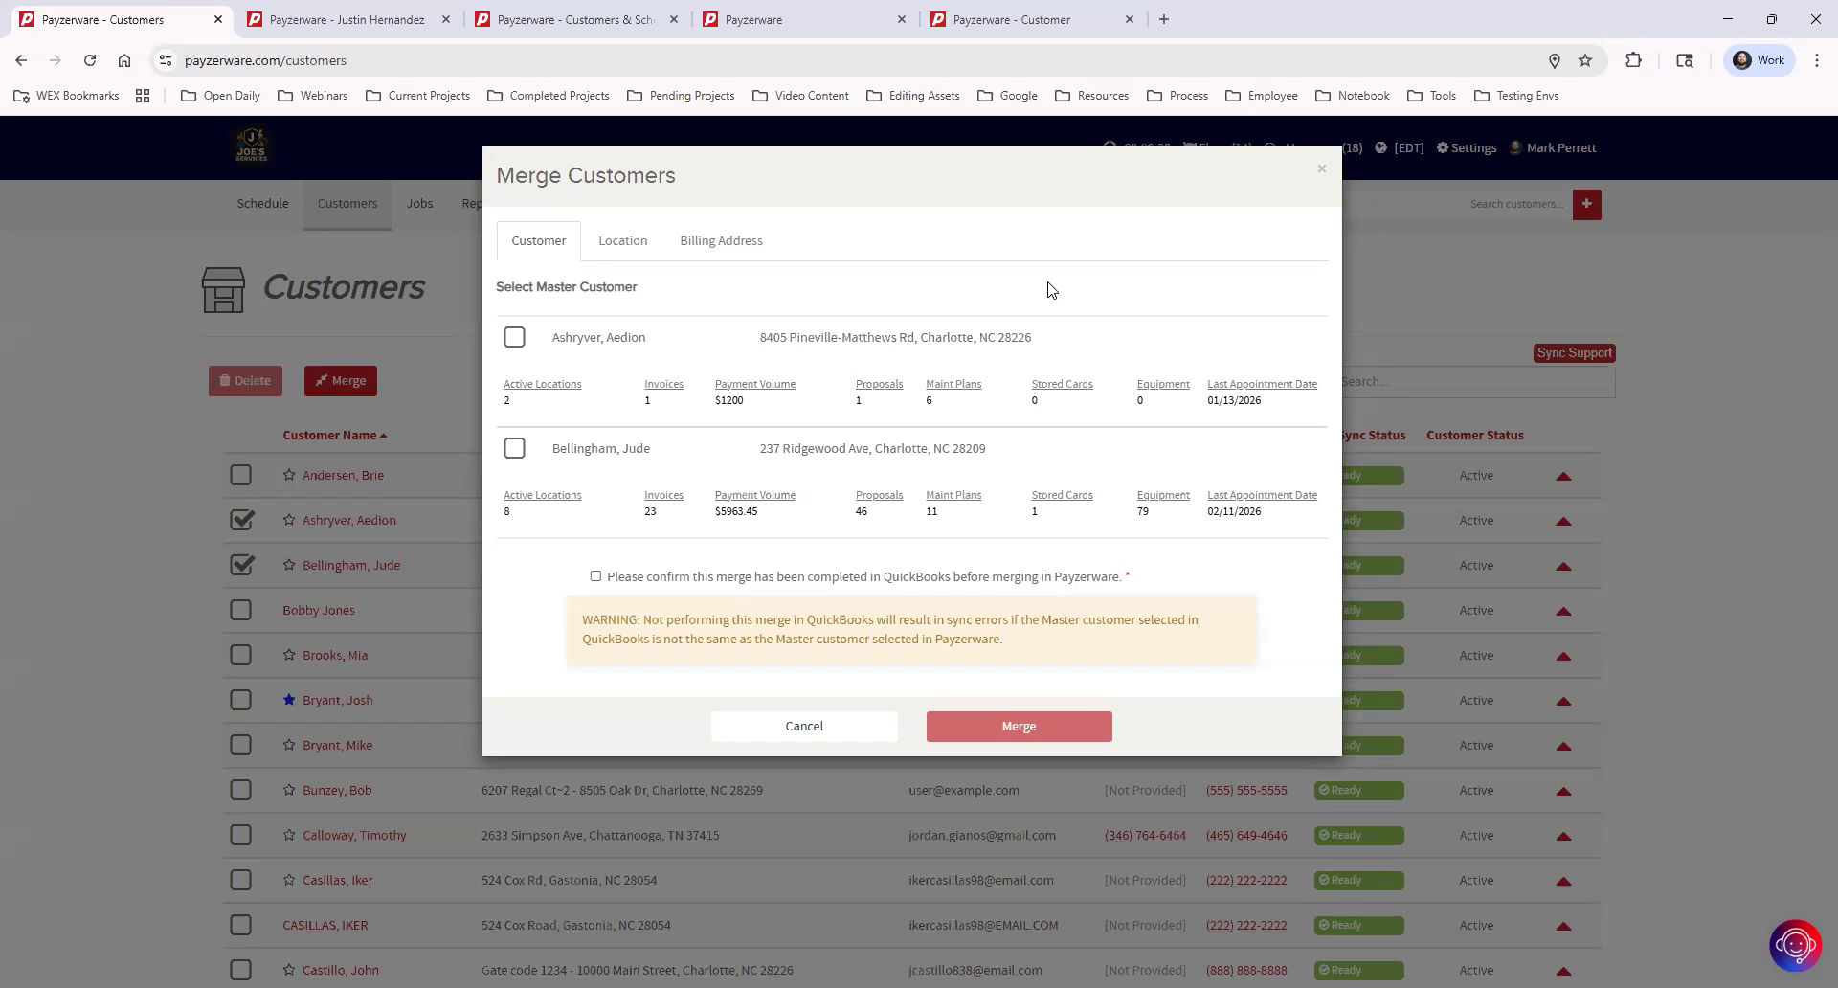
pyautogui.click(1046, 728)
pyautogui.moveTo(643, 622); pyautogui.dragTo(1024, 646)
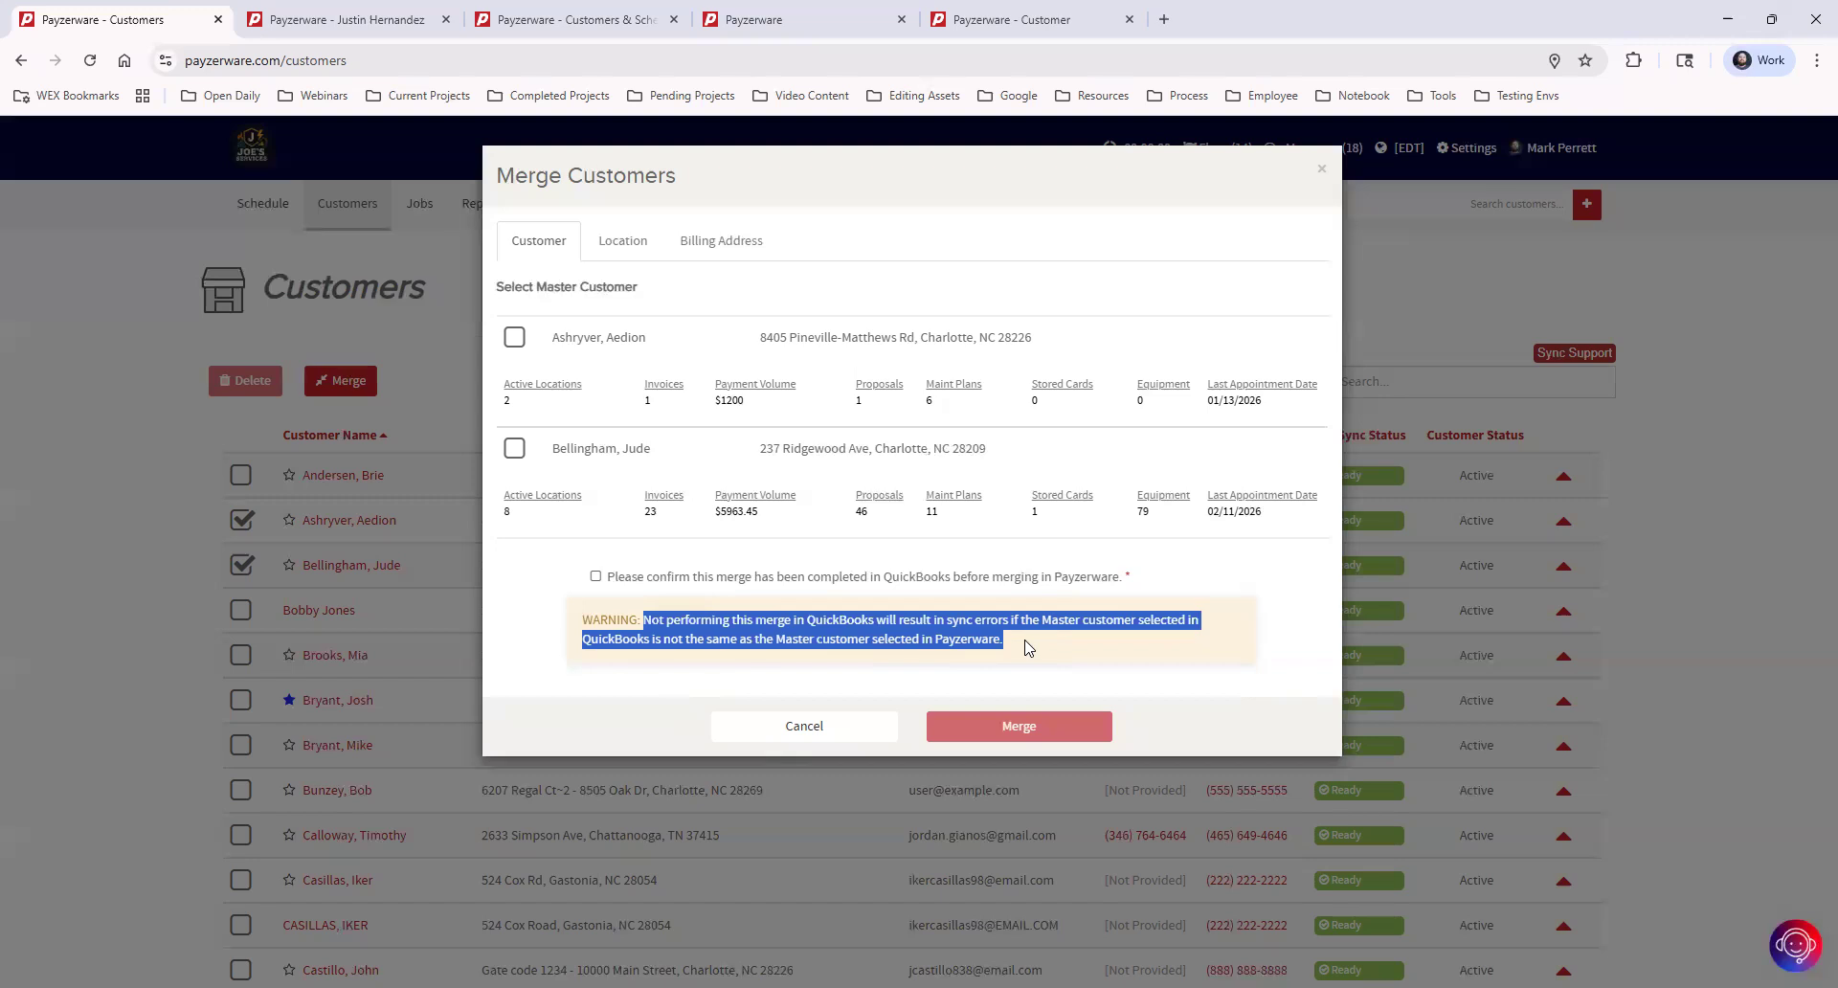
pyautogui.click(1087, 643)
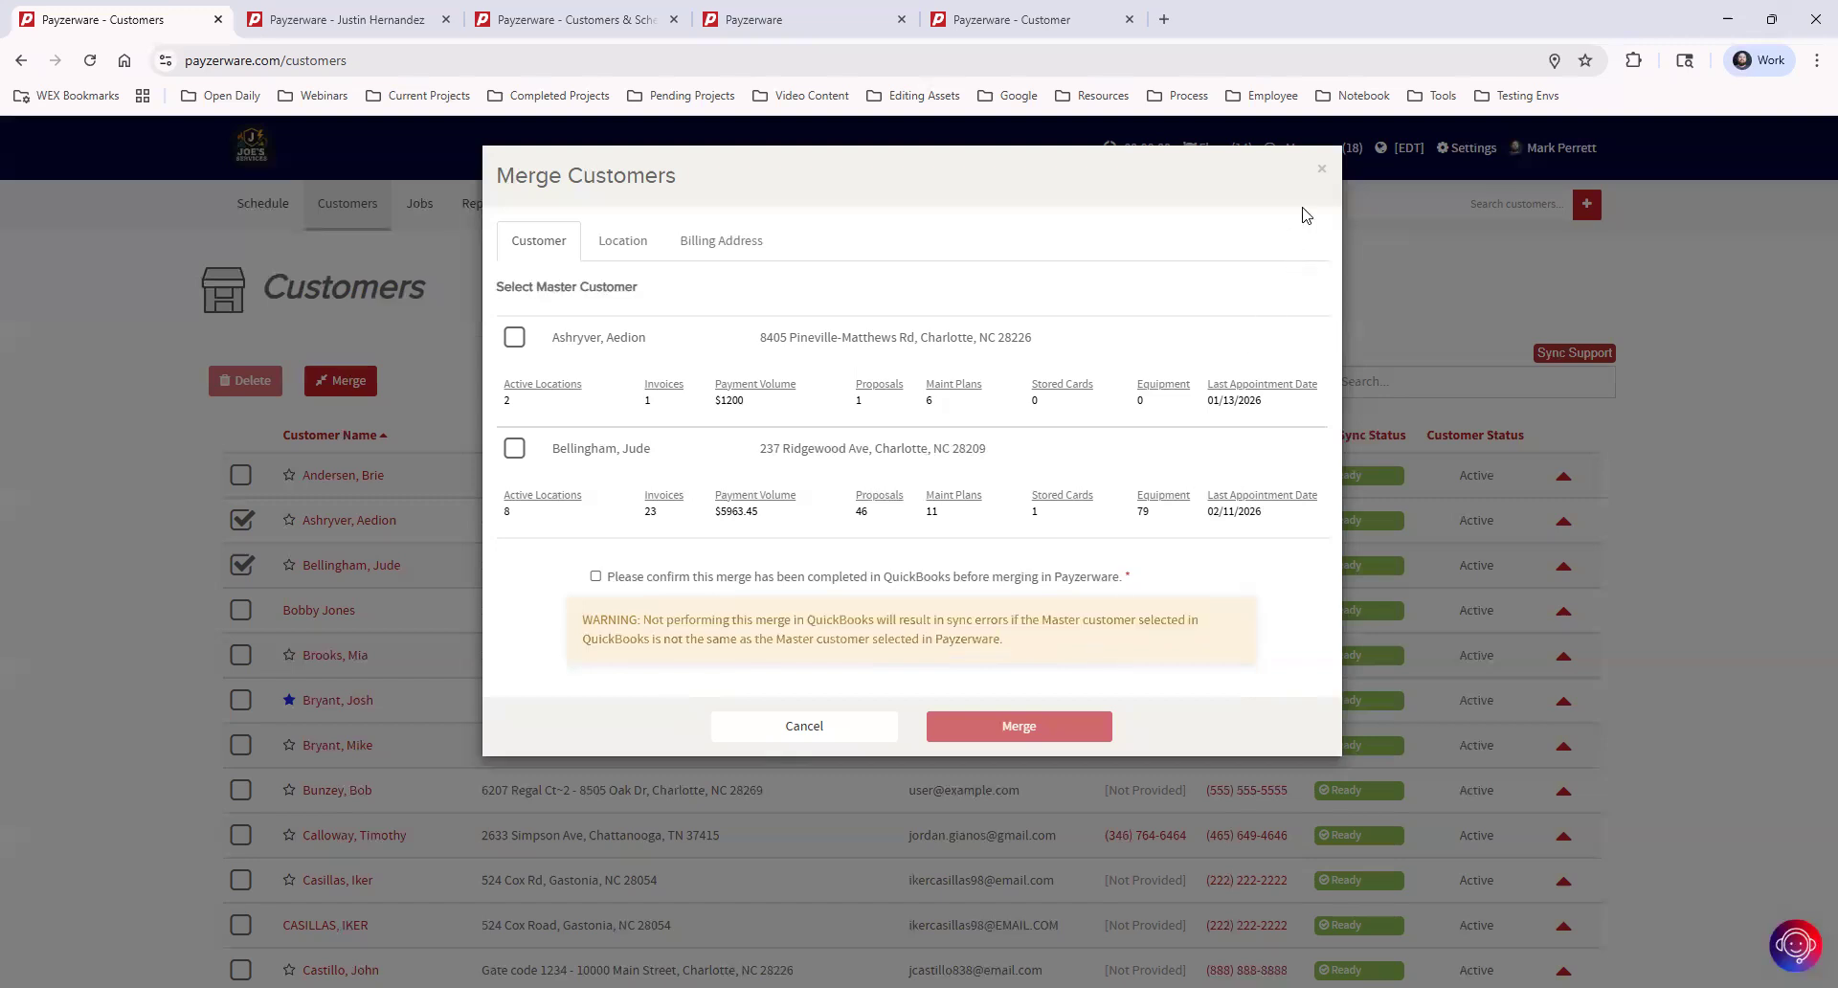
pyautogui.click(1321, 169)
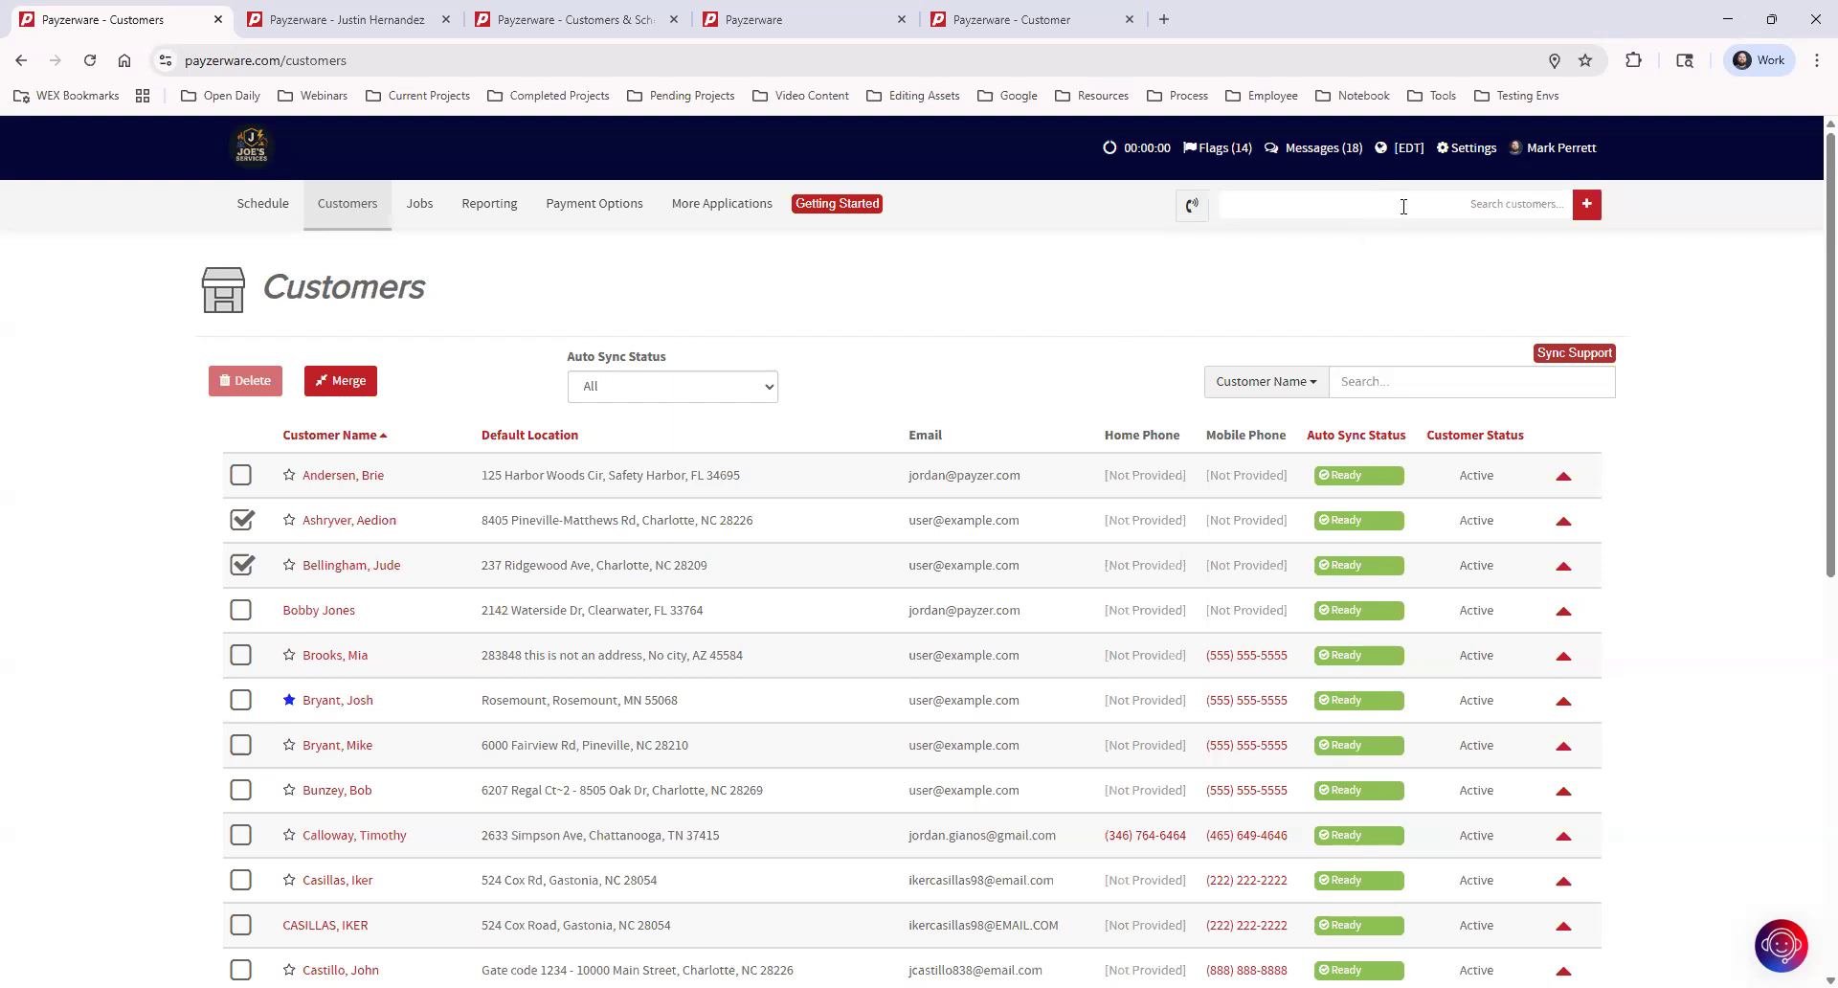
# Go to the schedule, search all customers by the customer's first name, and open the matching customer profile.
pyautogui.click(256, 207)
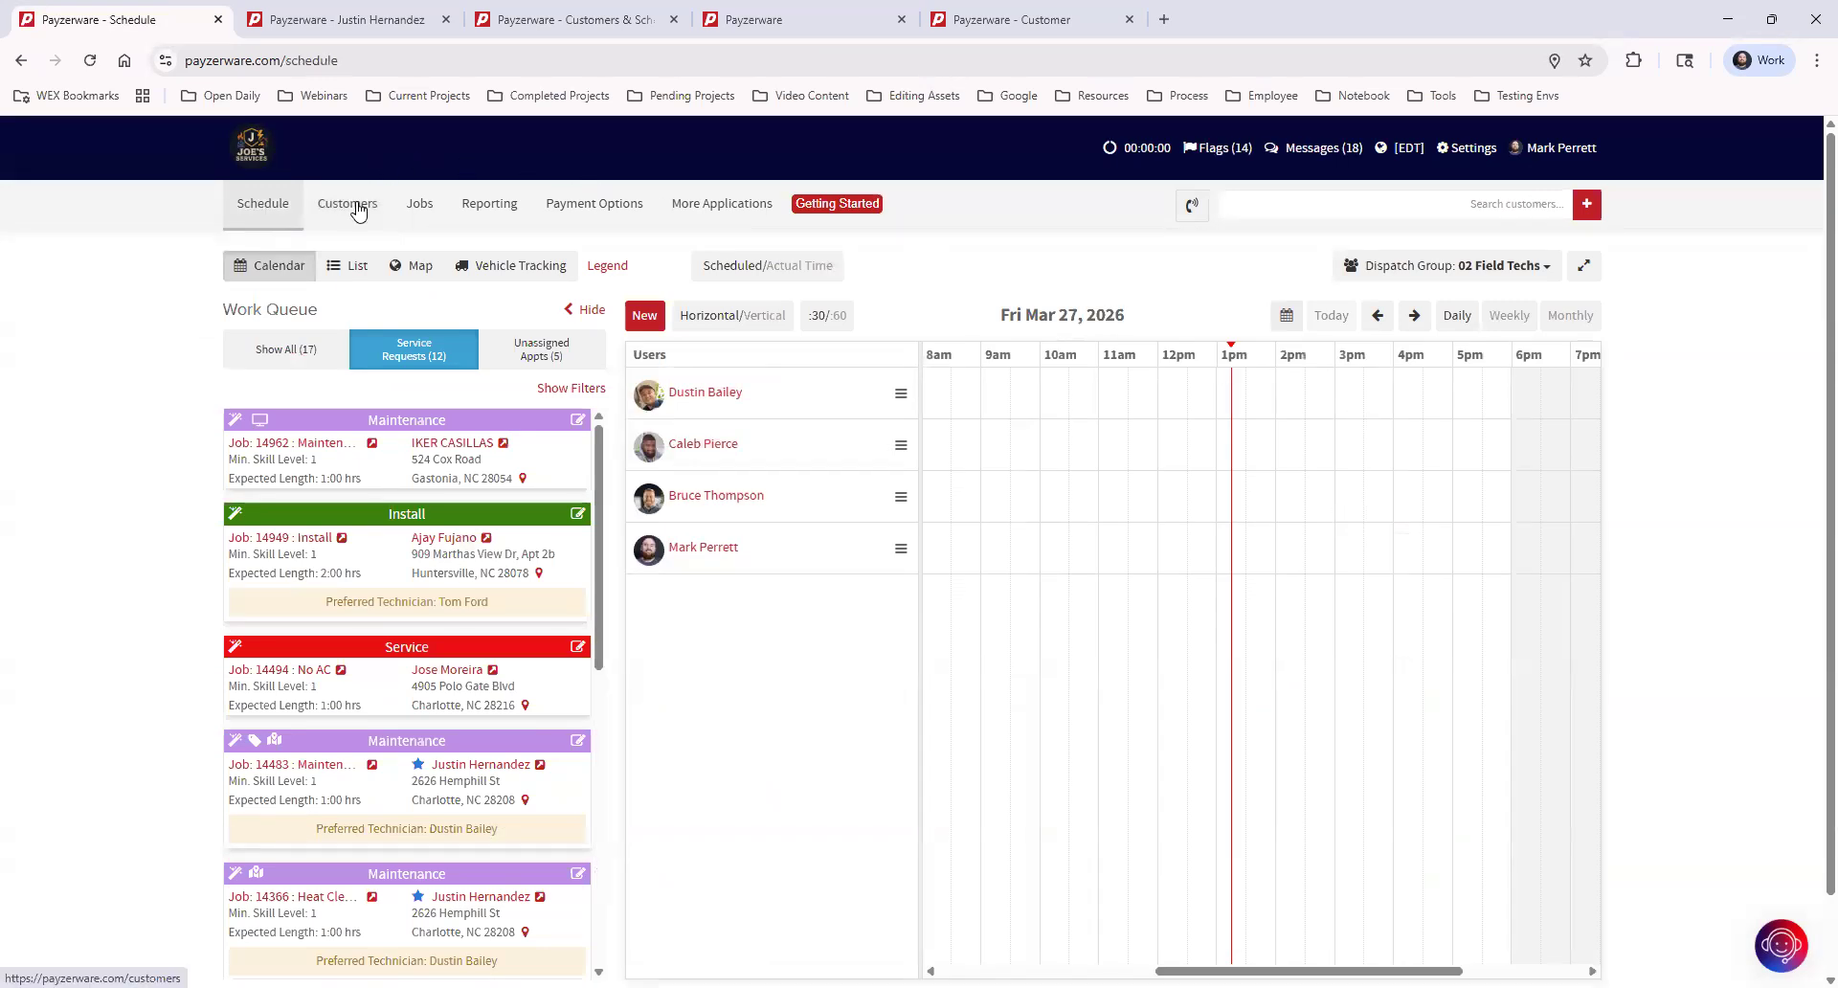
pyautogui.click(1390, 205)
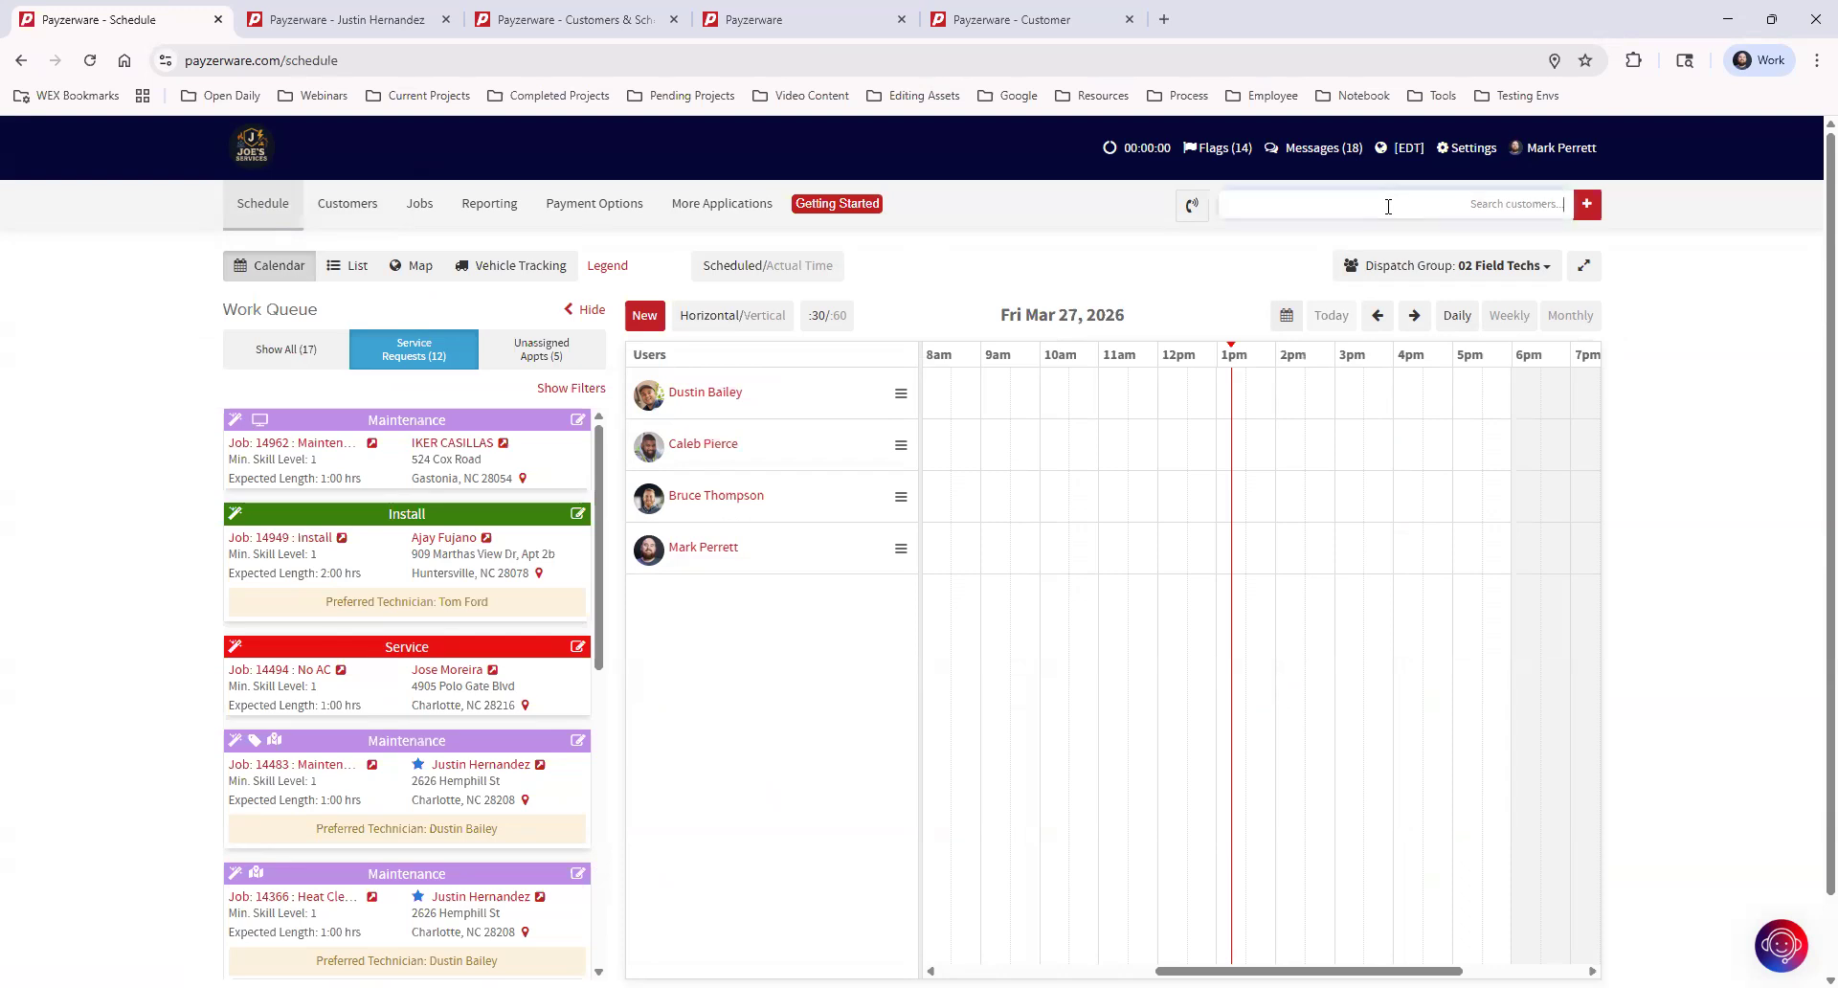
pyautogui.write('justin')
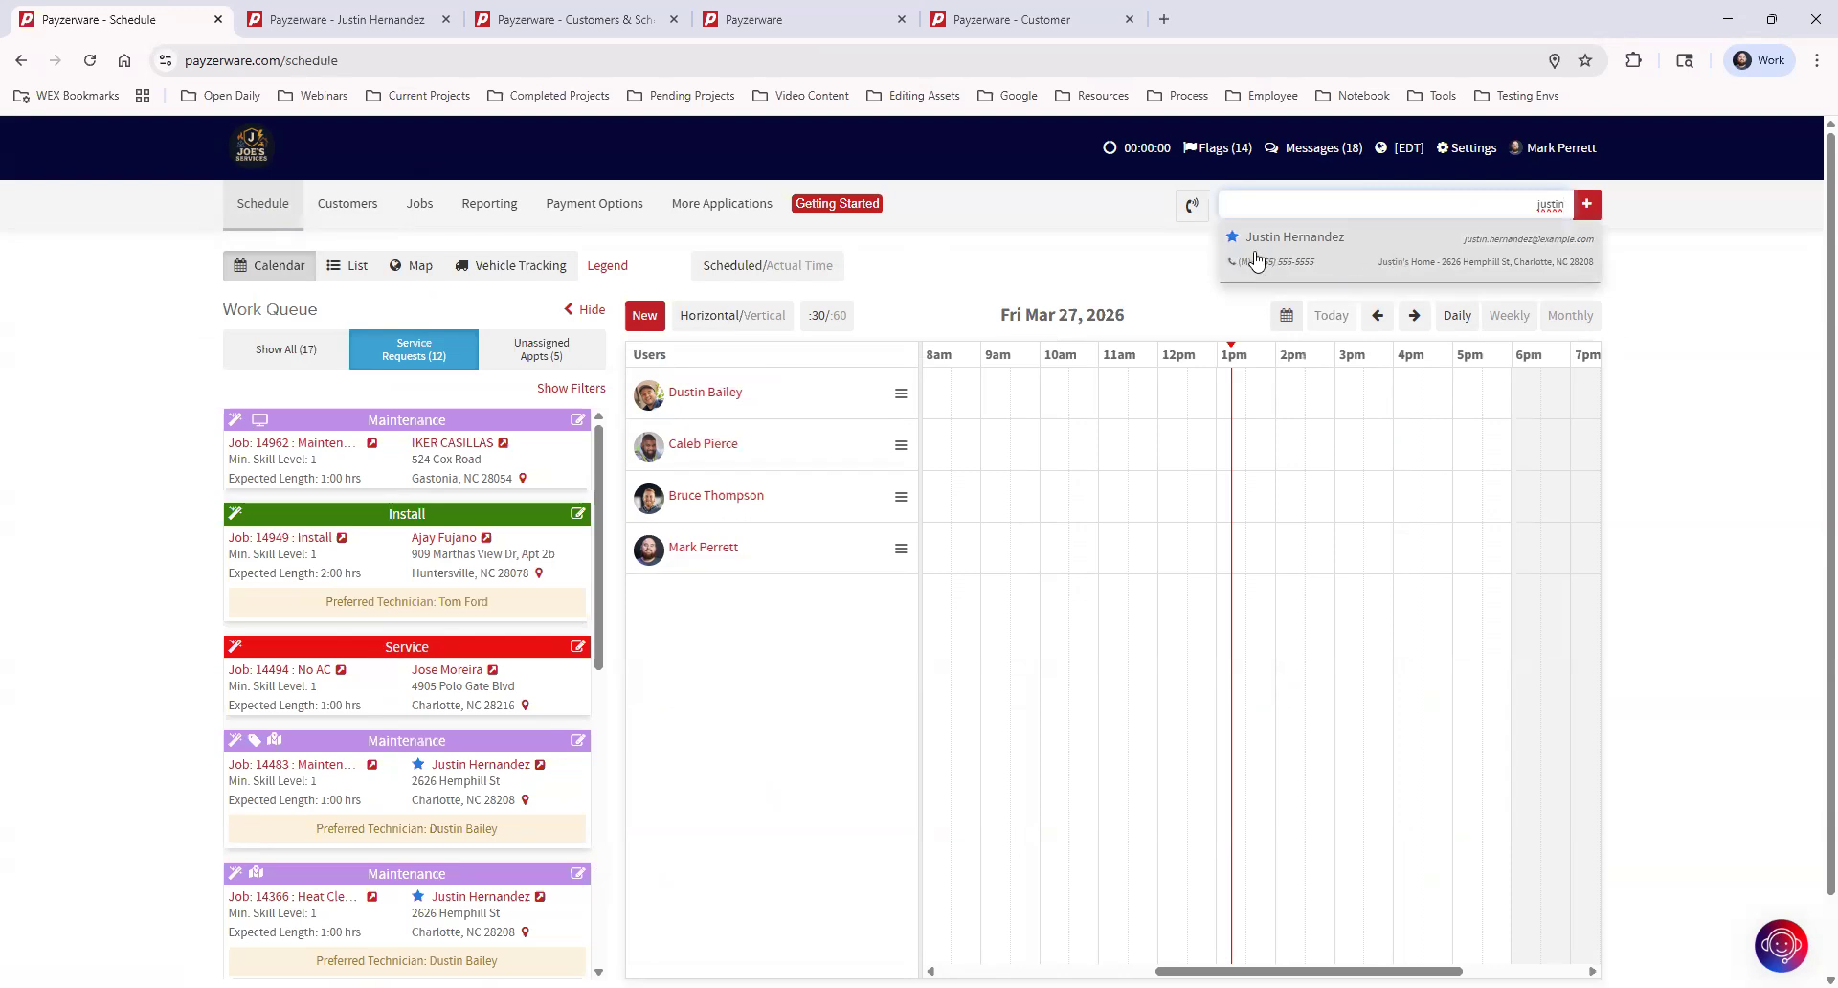
pyautogui.write('kjsjdhsak')
pyautogui.click(1585, 207)
pyautogui.write('justin')
pyautogui.click(1238, 256)
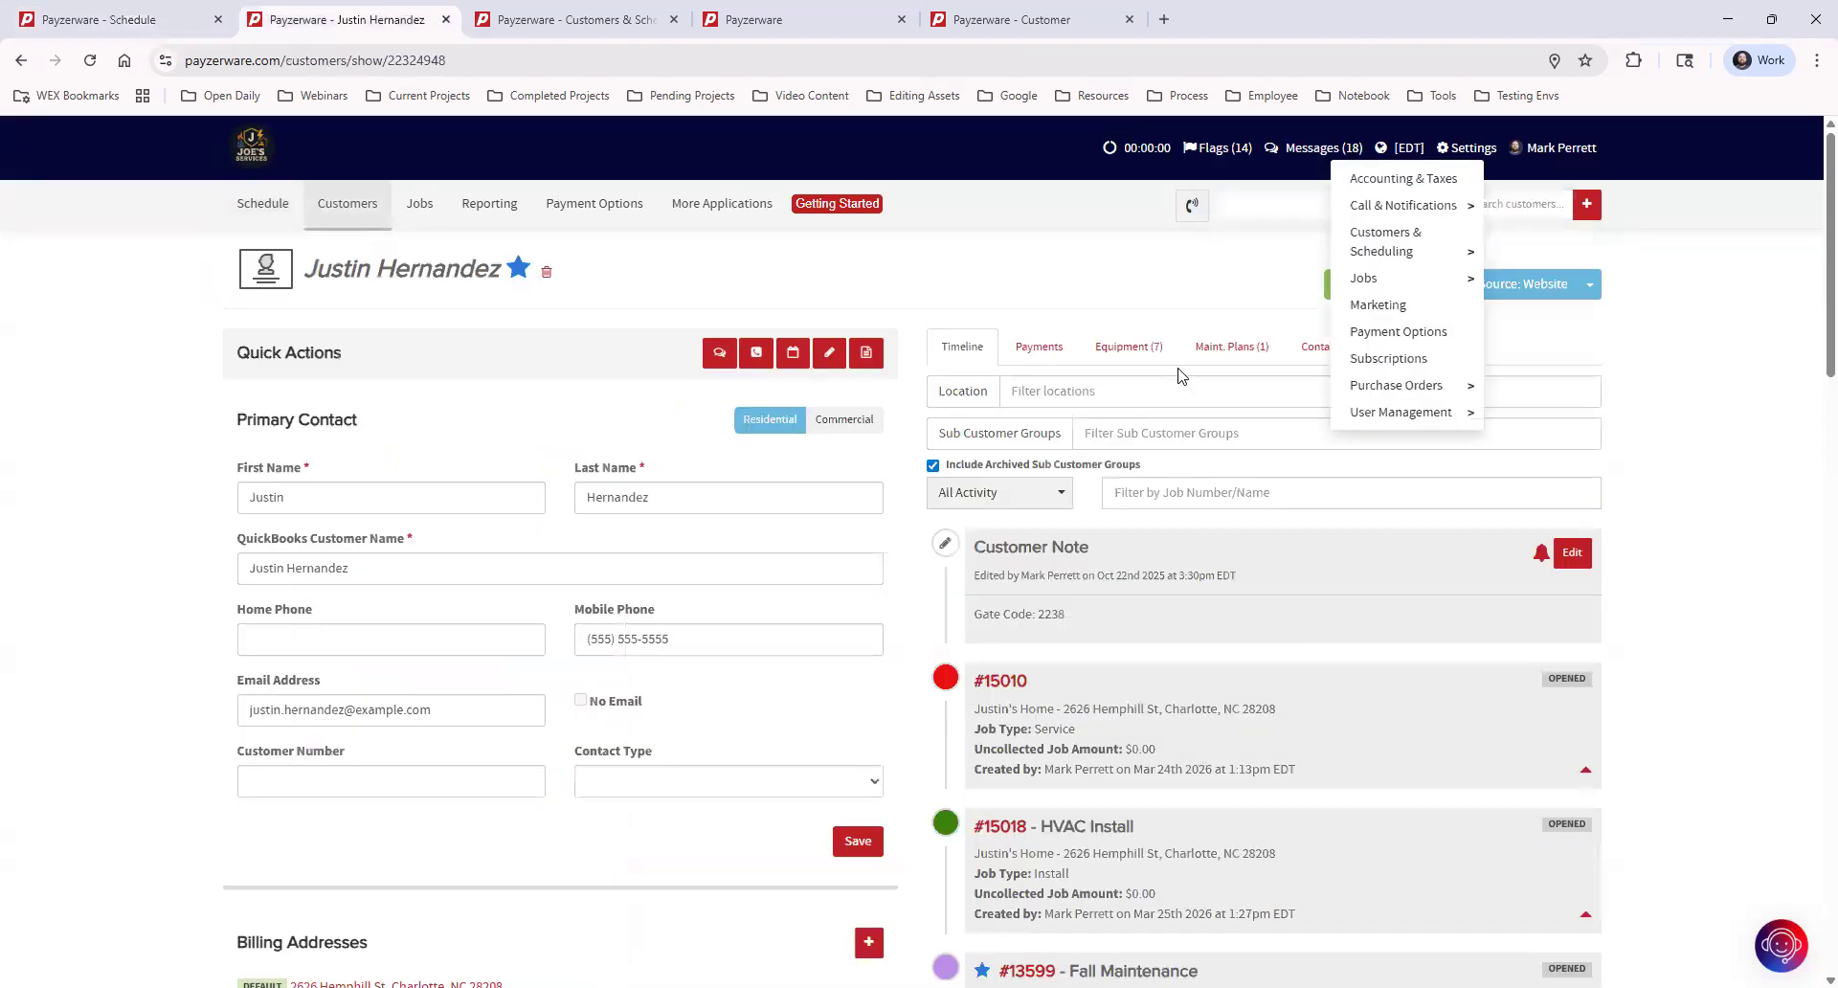
pyautogui.click(1670, 346)
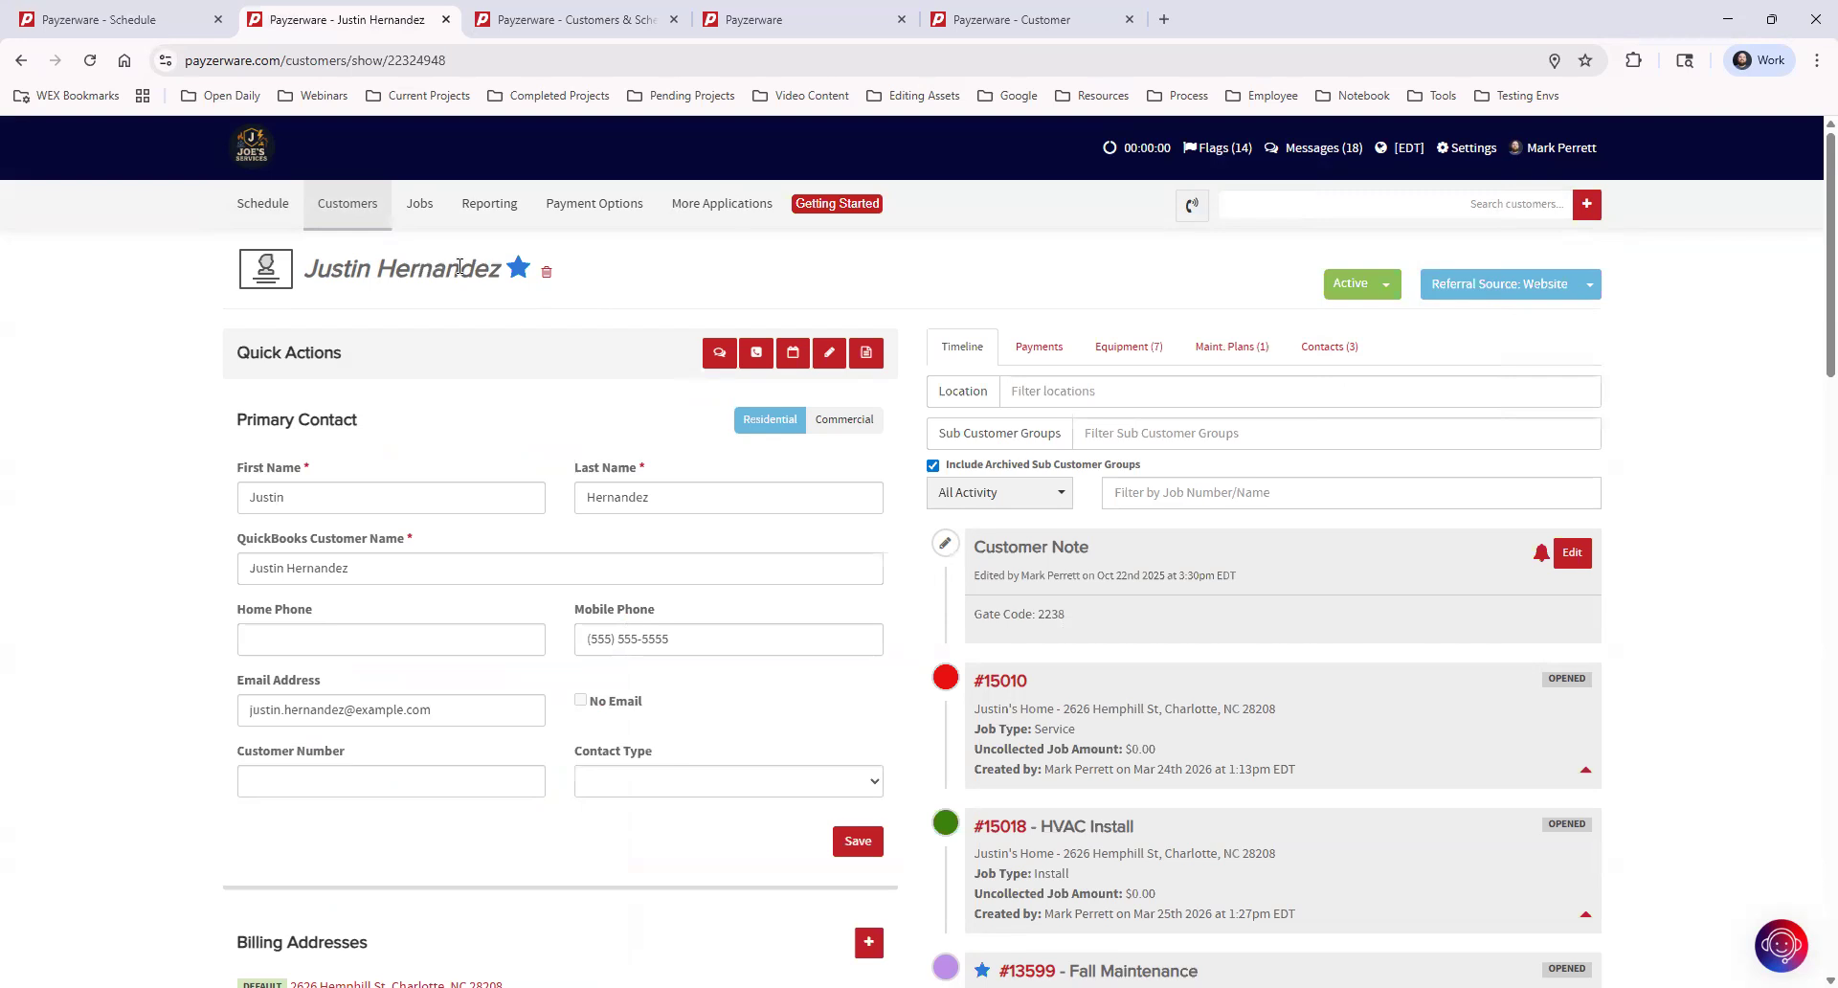
# Open the appointment scheduling quick action for this customer to view it, and close it without scheduling.
pyautogui.moveTo(517, 272)
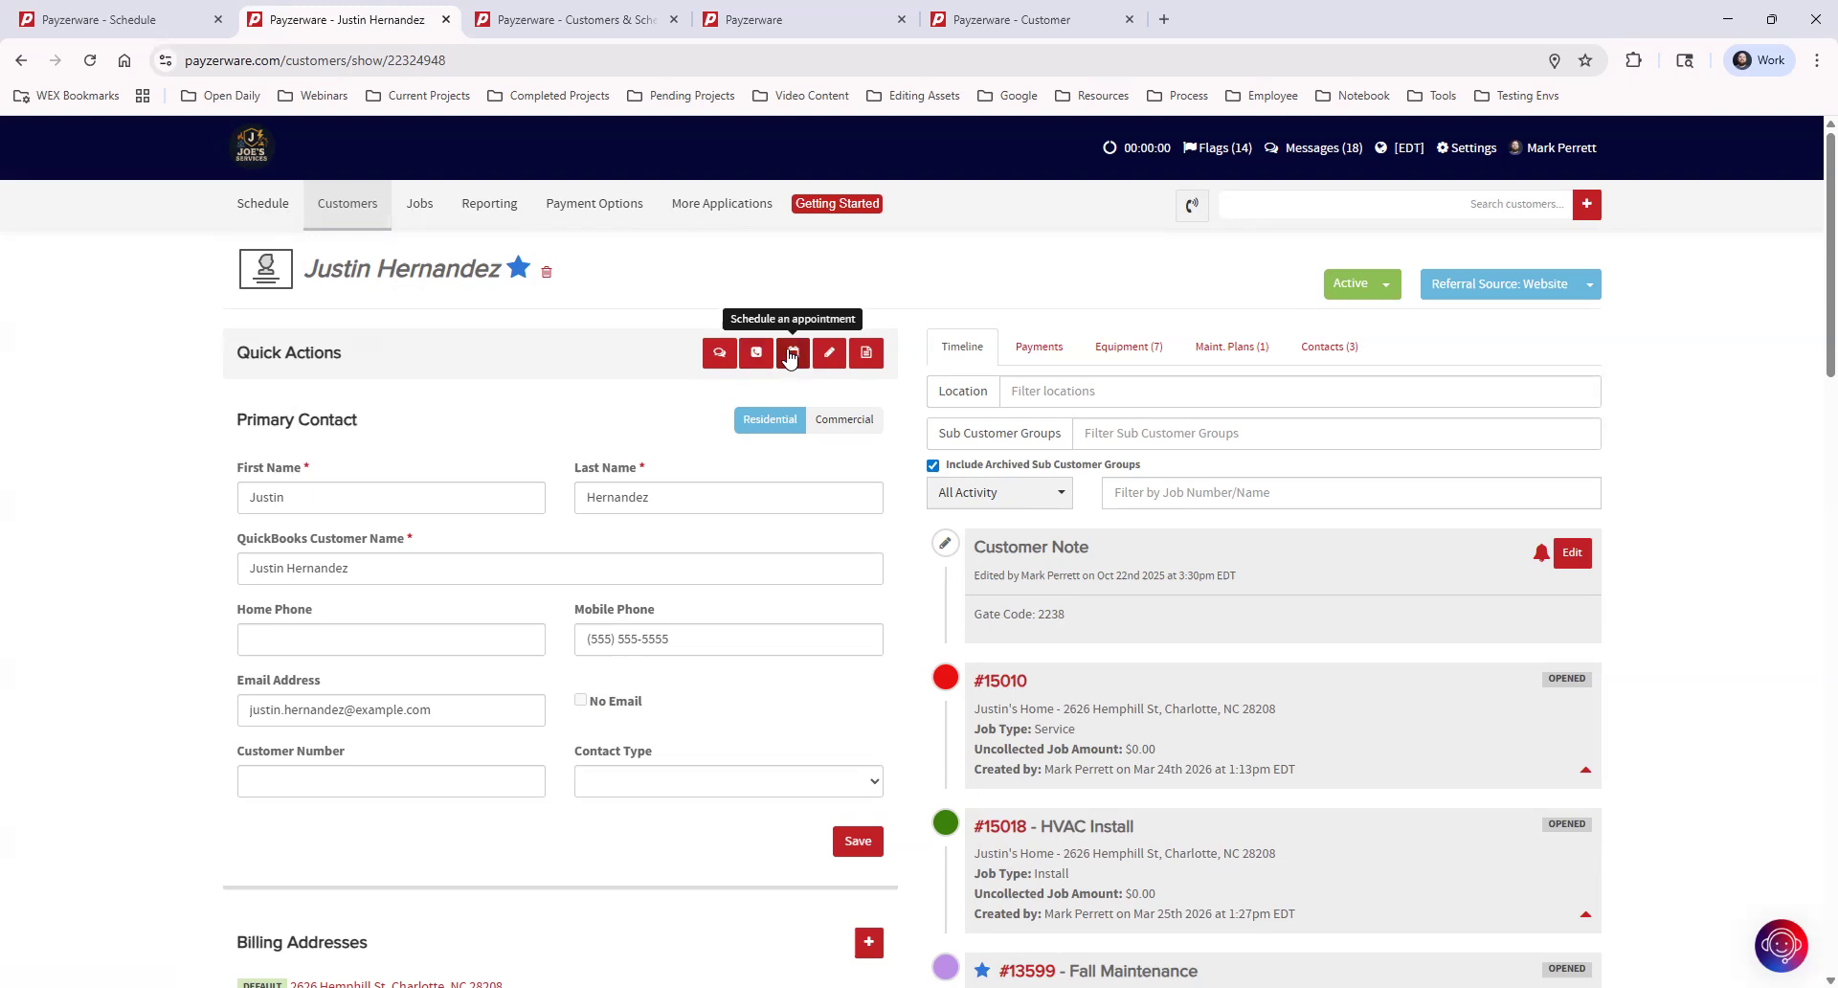
pyautogui.click(791, 356)
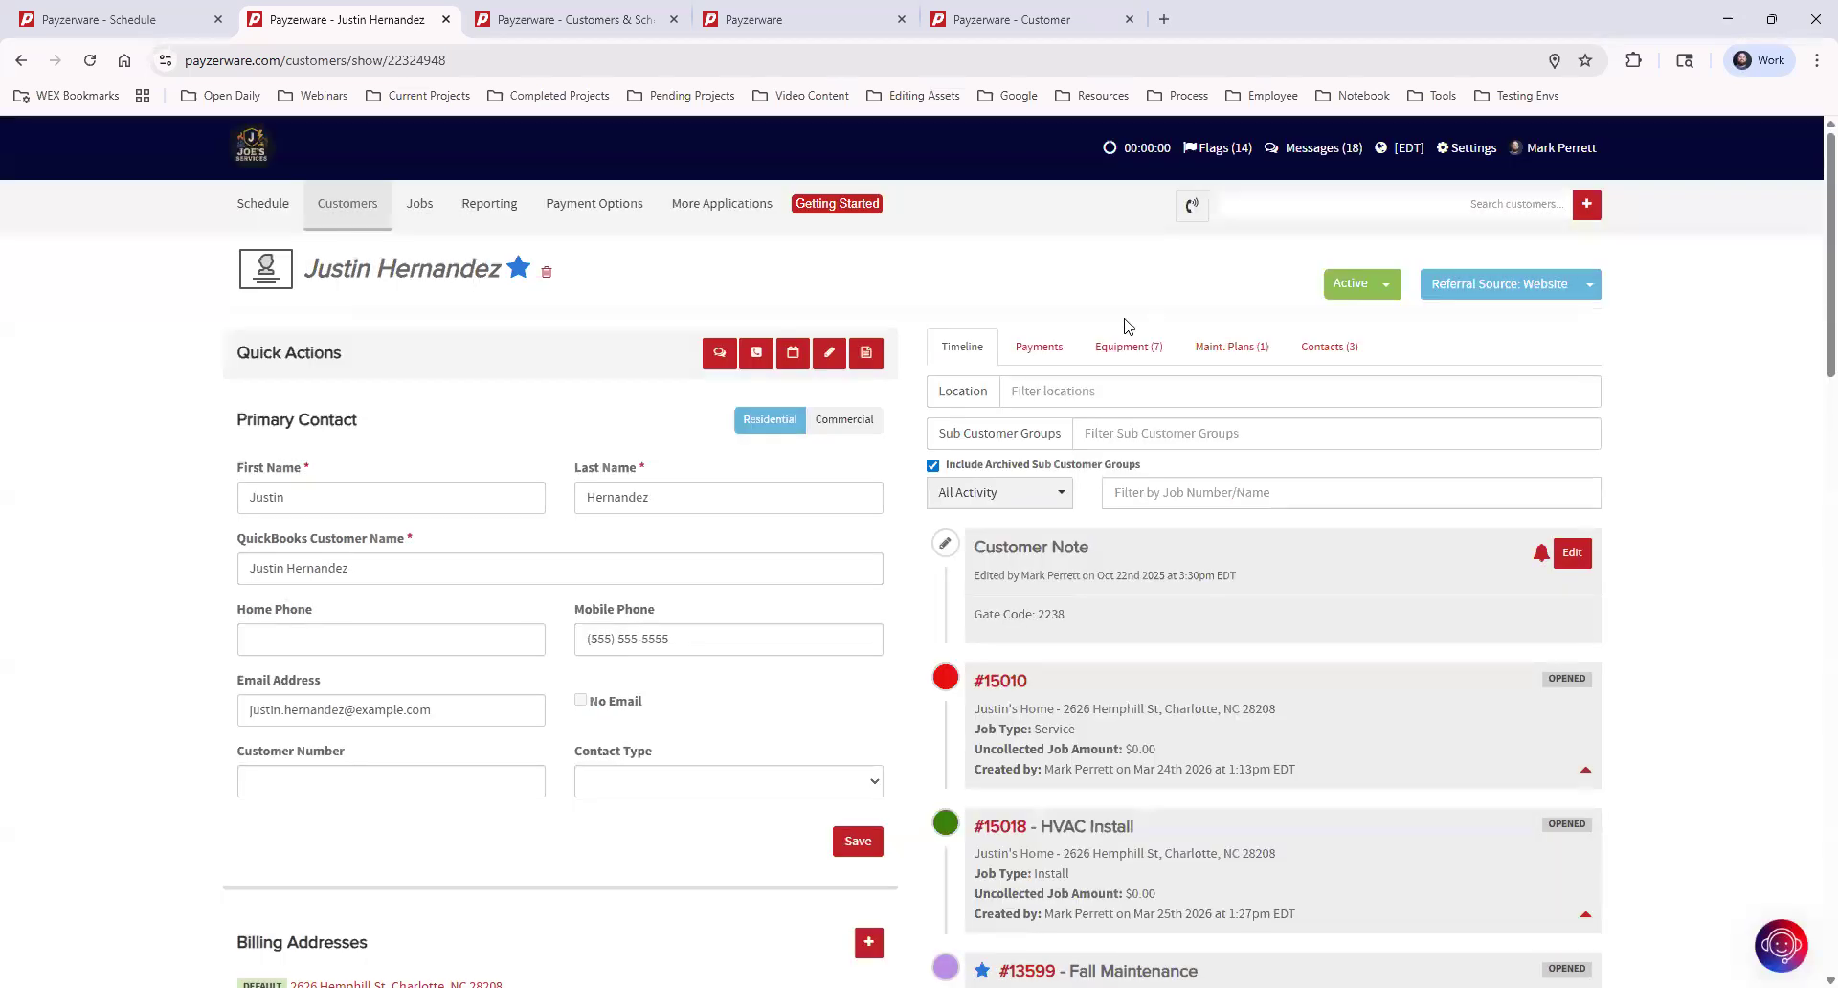
pyautogui.click(1330, 174)
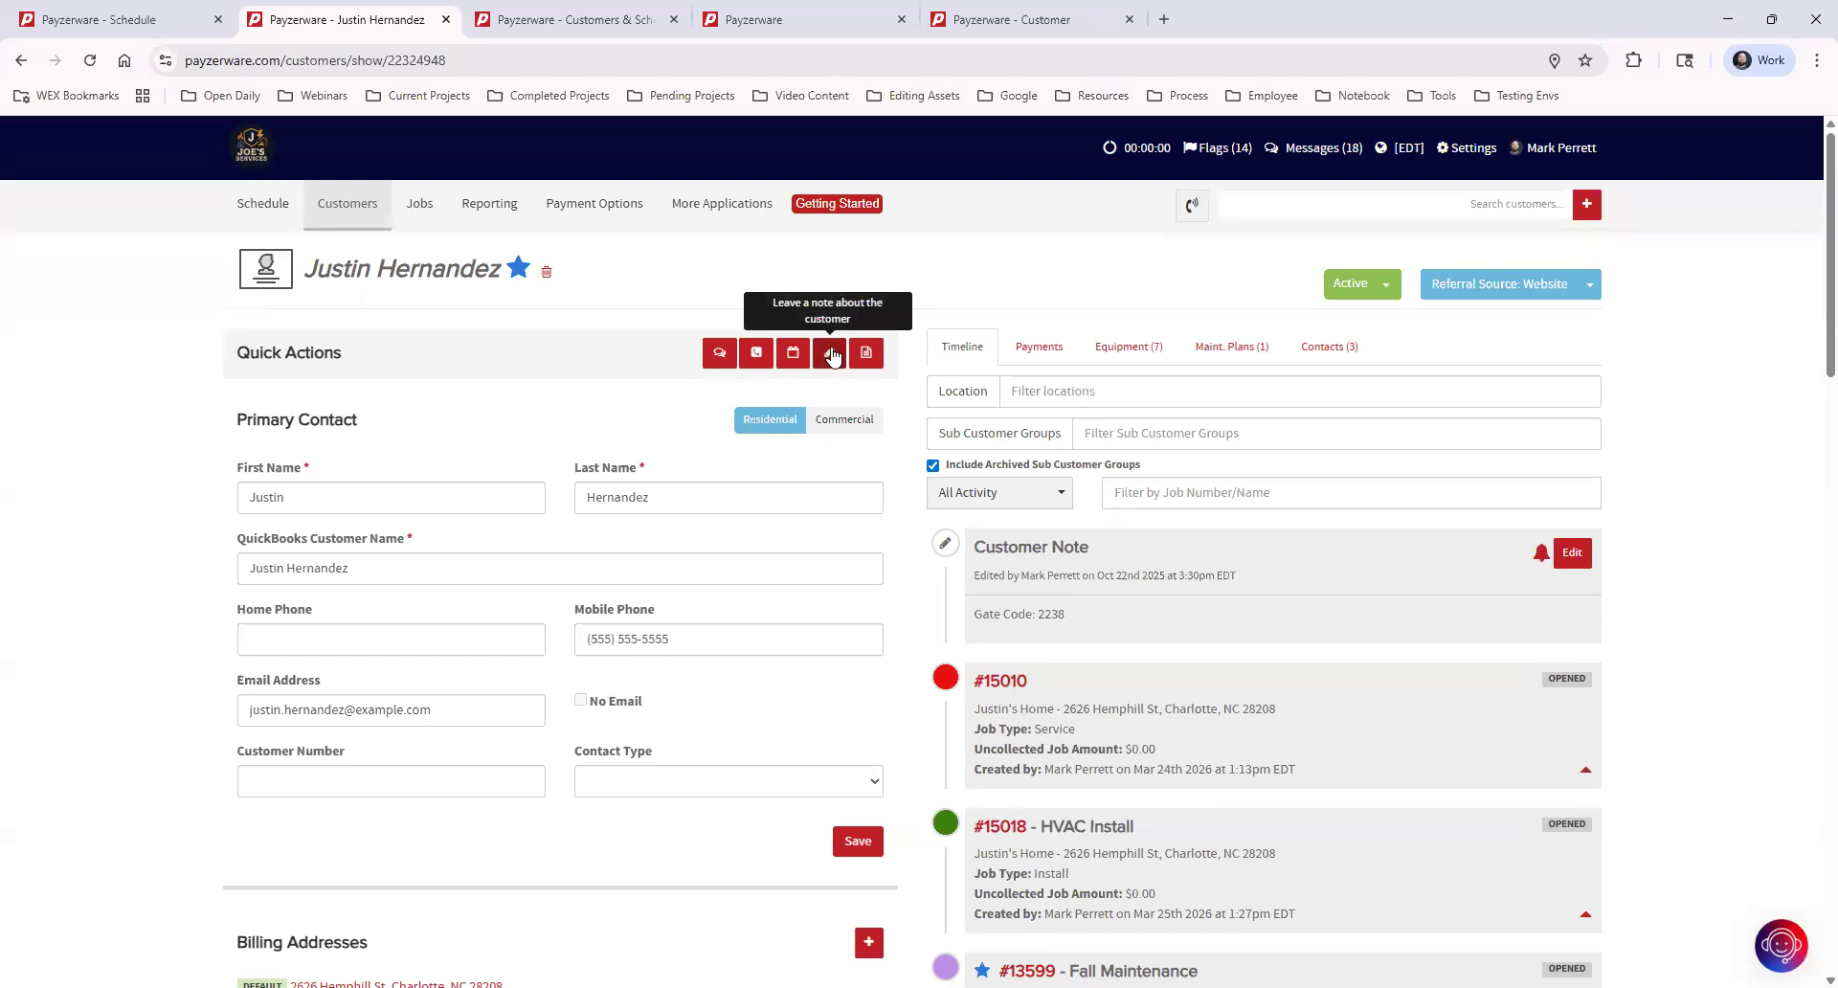
# Start a customer note for the customer's default location, pin it to the top of the timeline, and close it without saving.
pyautogui.click(830, 353)
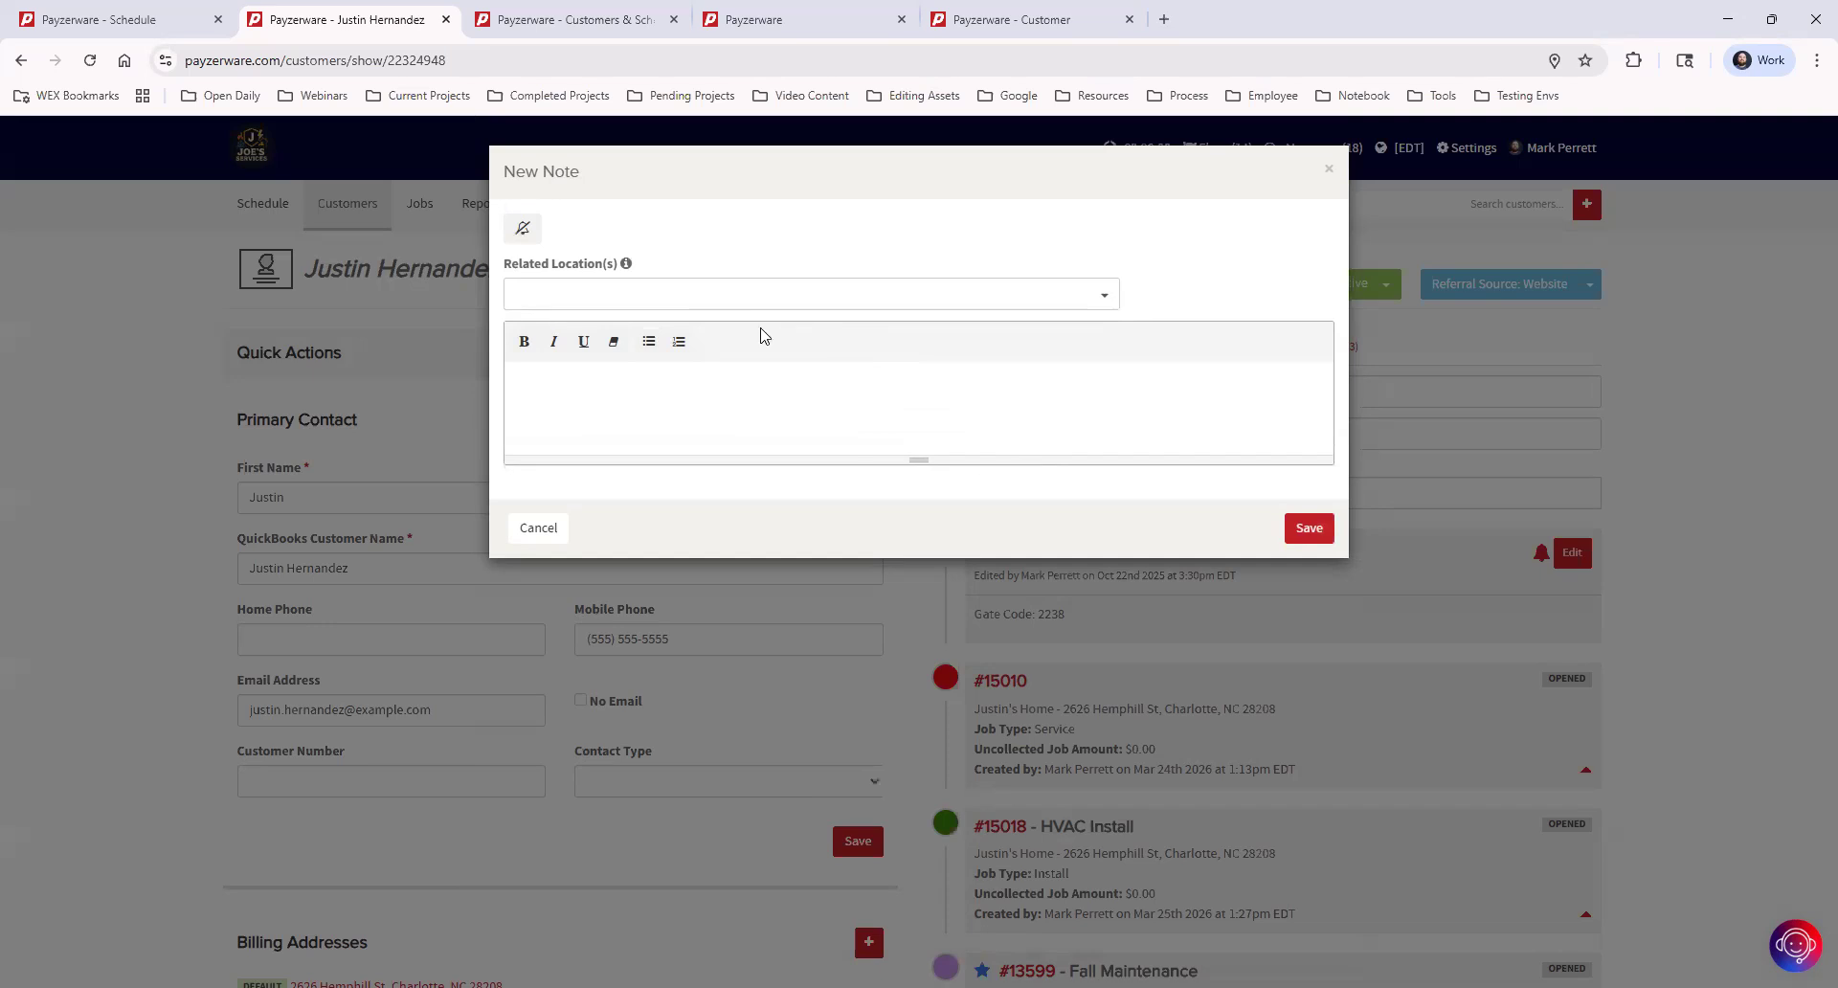
pyautogui.click(691, 298)
pyautogui.click(659, 325)
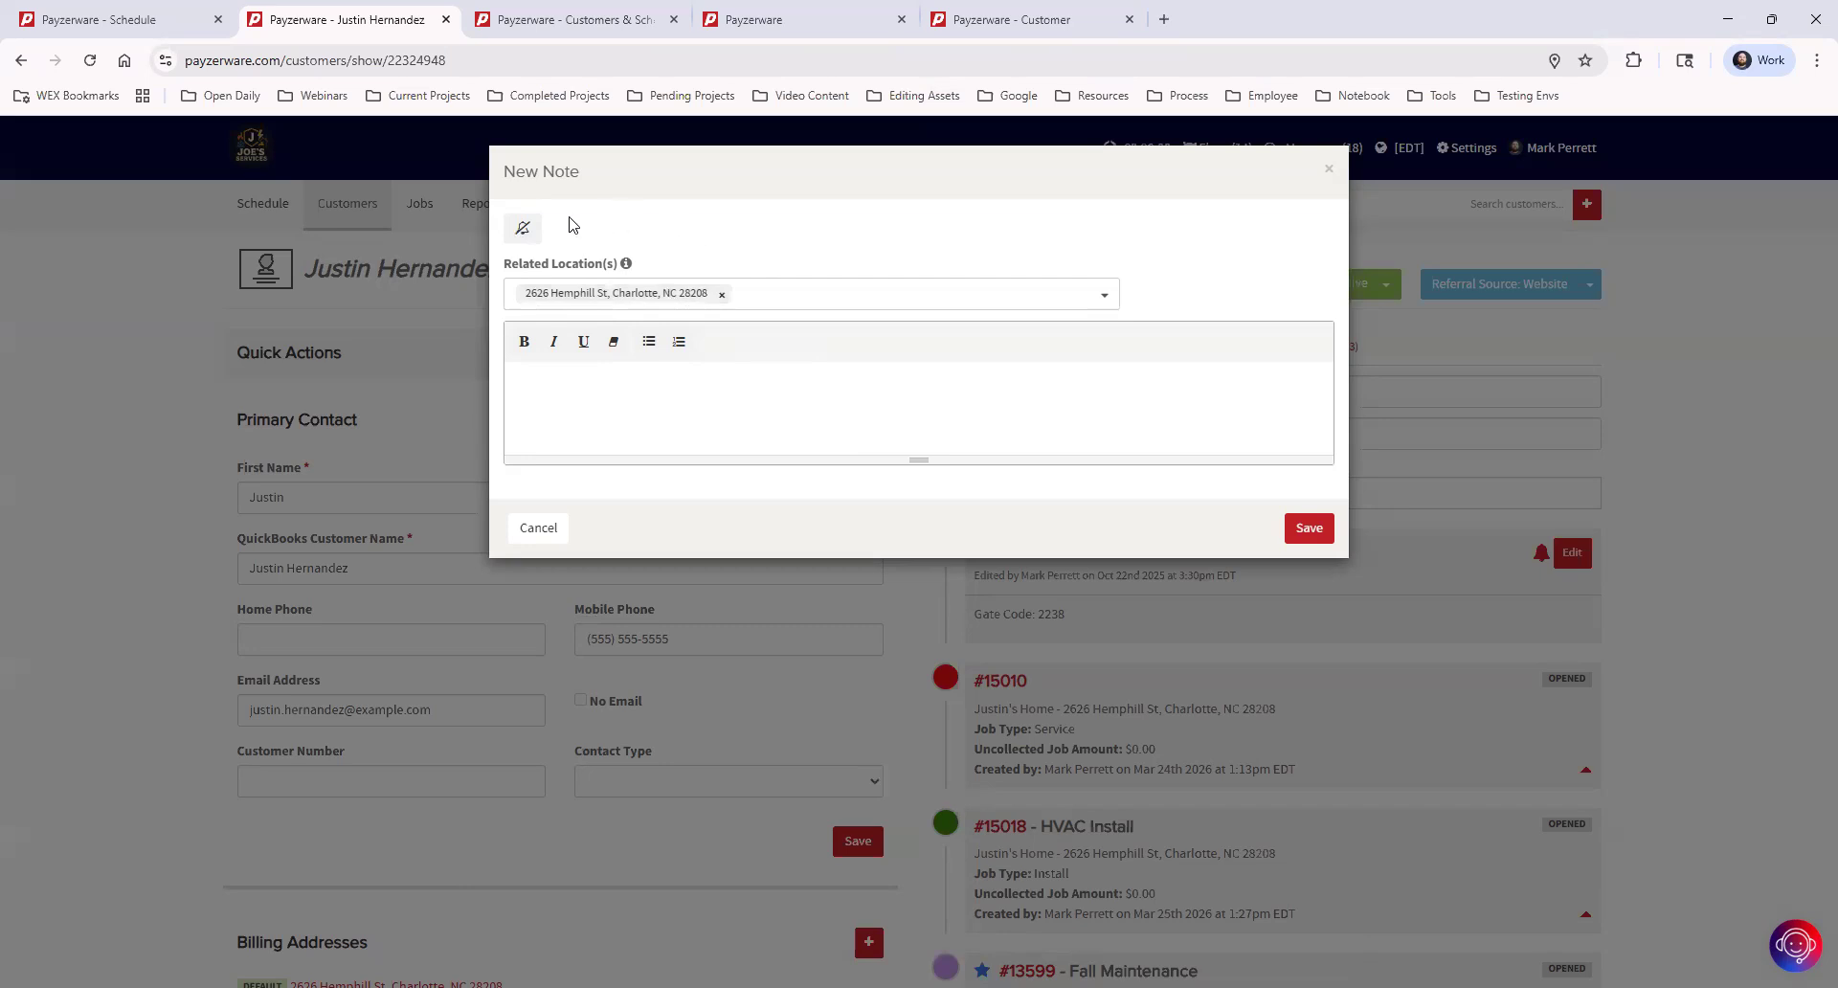
pyautogui.click(525, 233)
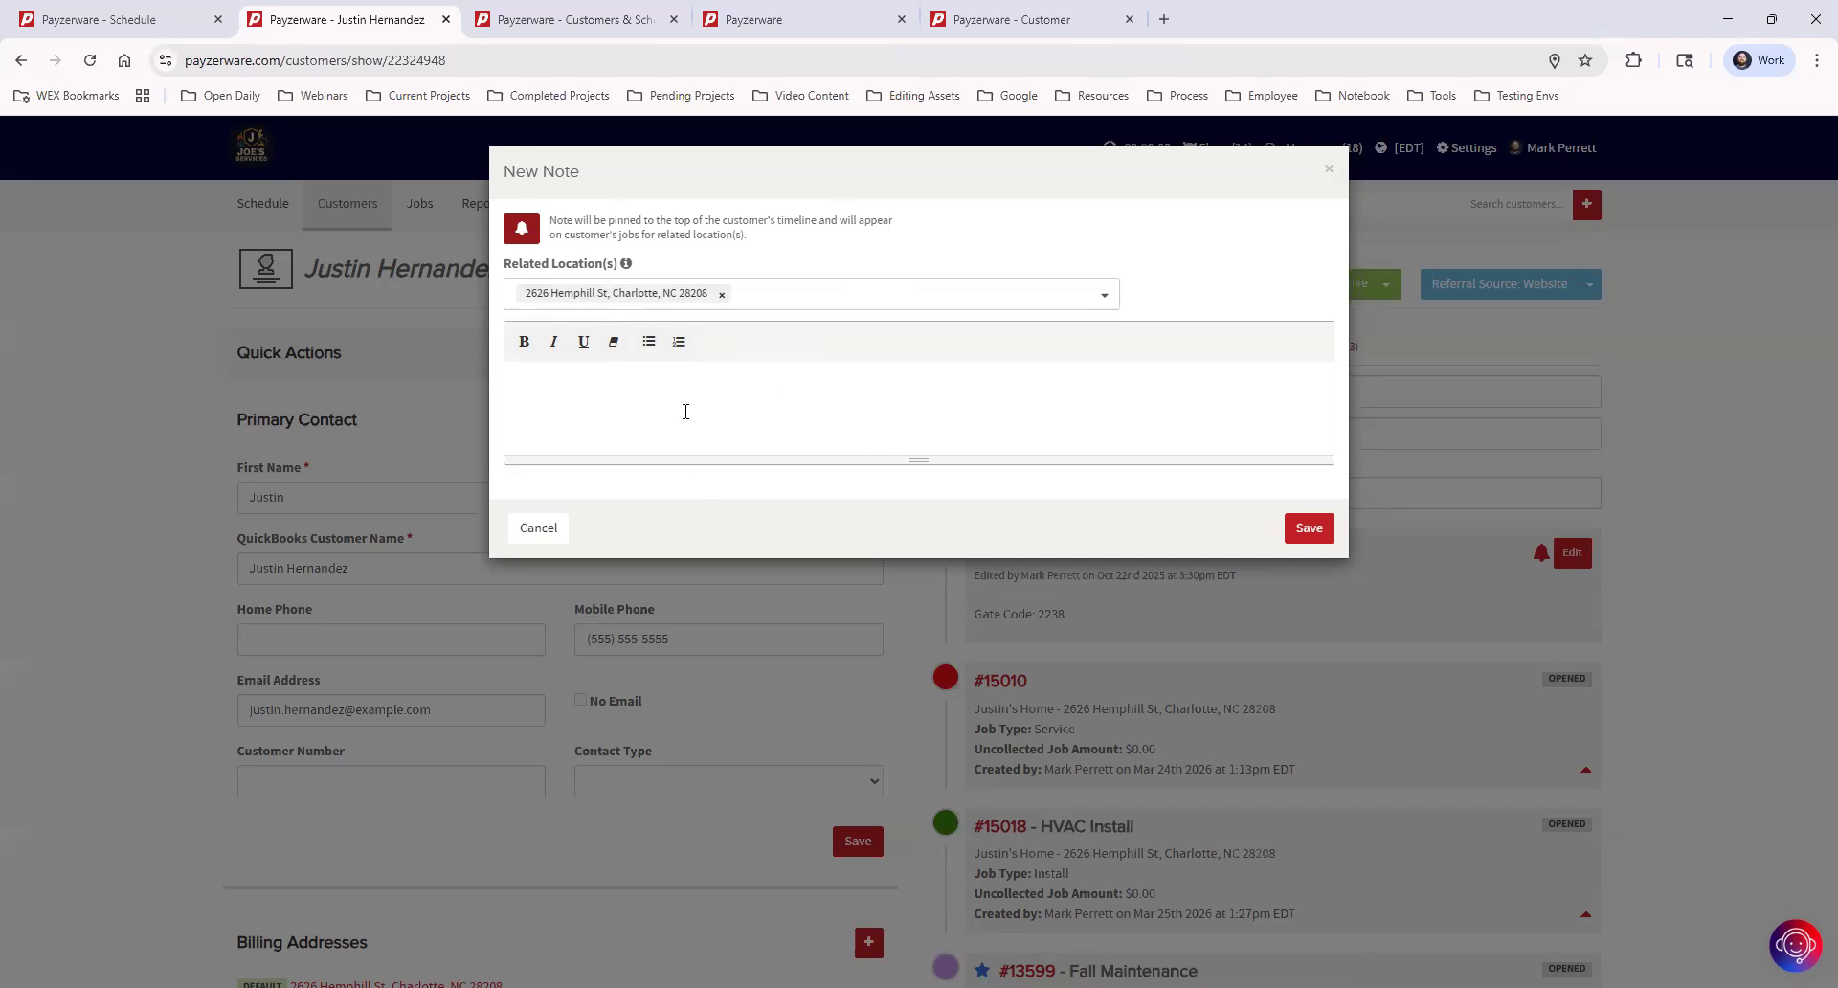
pyautogui.click(689, 411)
pyautogui.click(1363, 191)
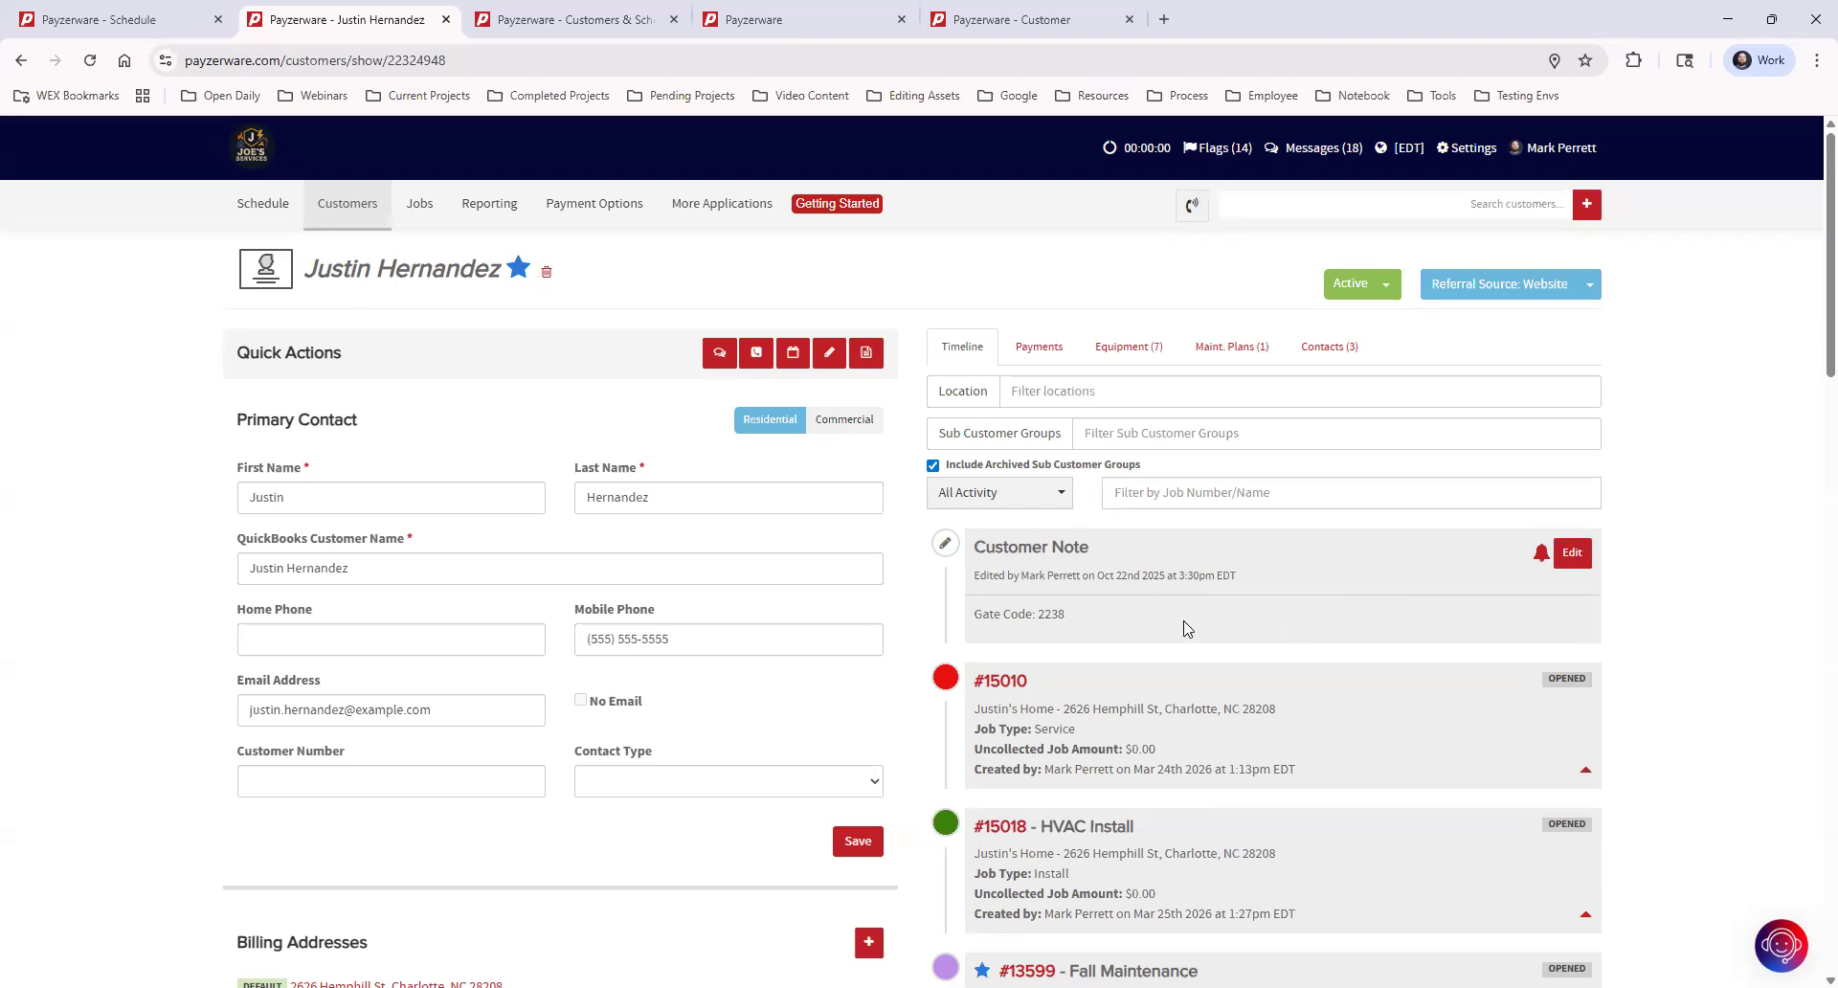
# Look through the customer's timeline and highlight the text of the pinned customer note.
pyautogui.scroll(-1, 1225, 714)
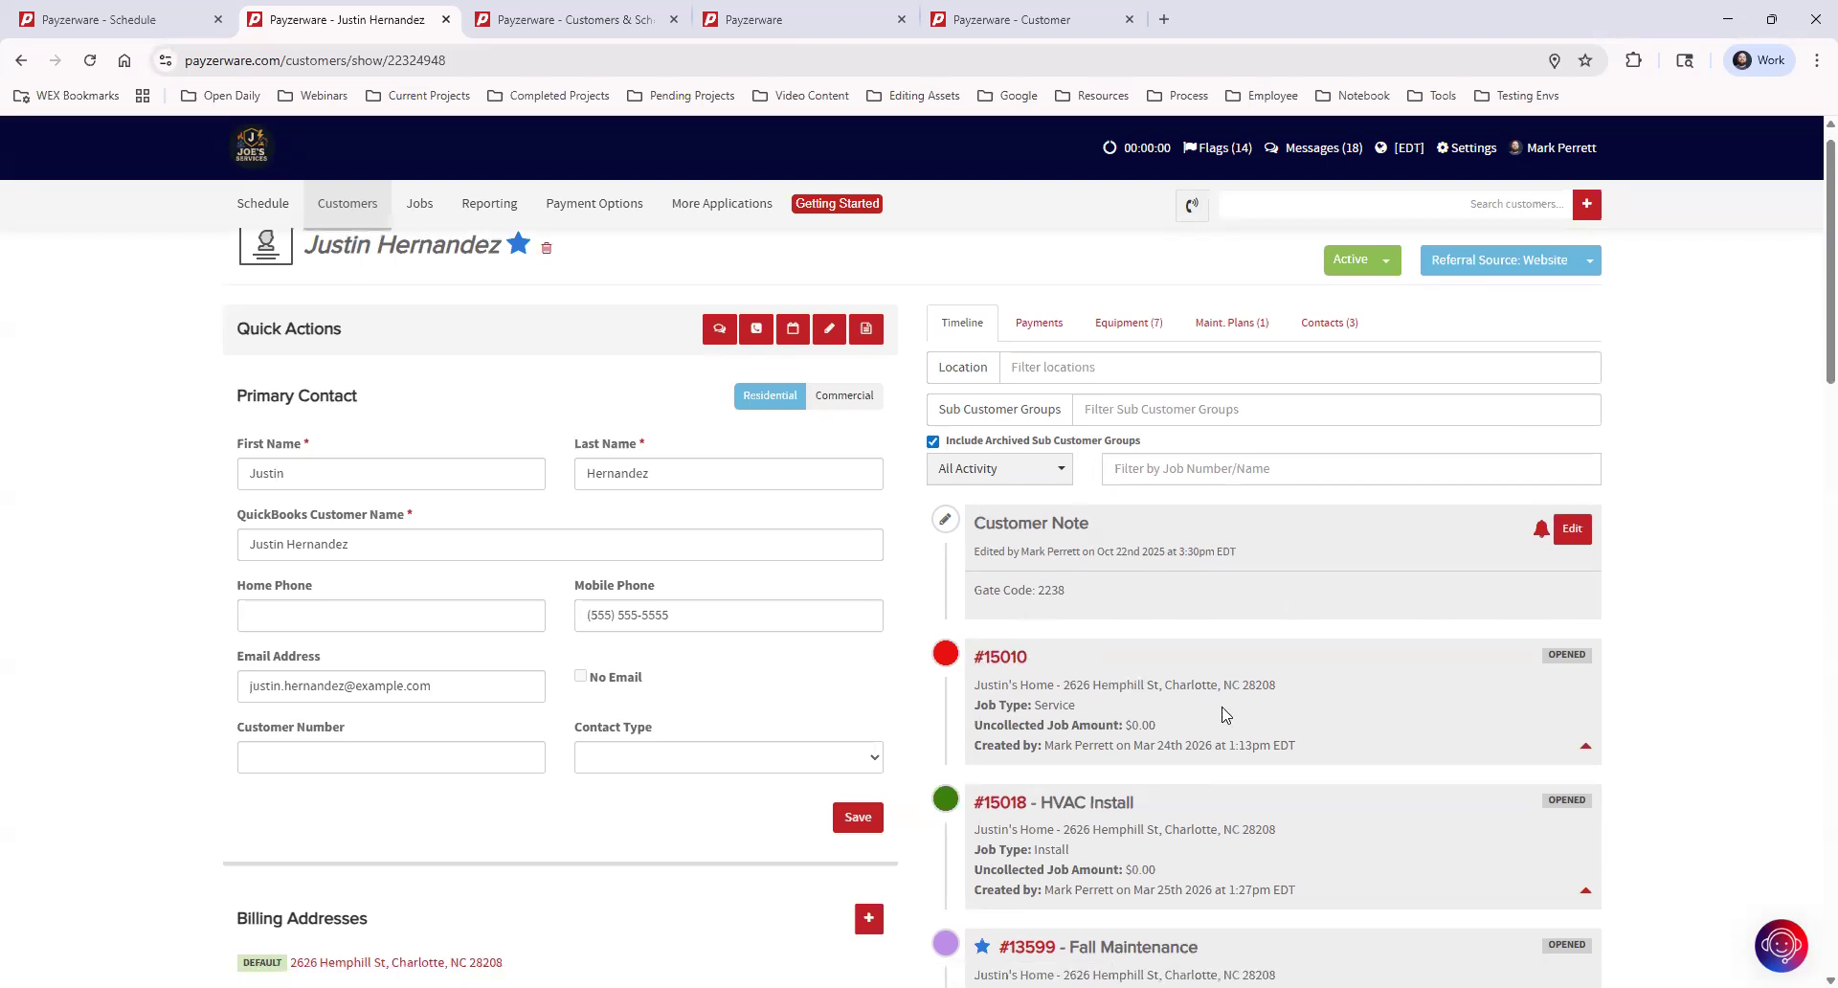
pyautogui.scroll(-7, 1244, 718)
pyautogui.scroll(7, 1245, 718)
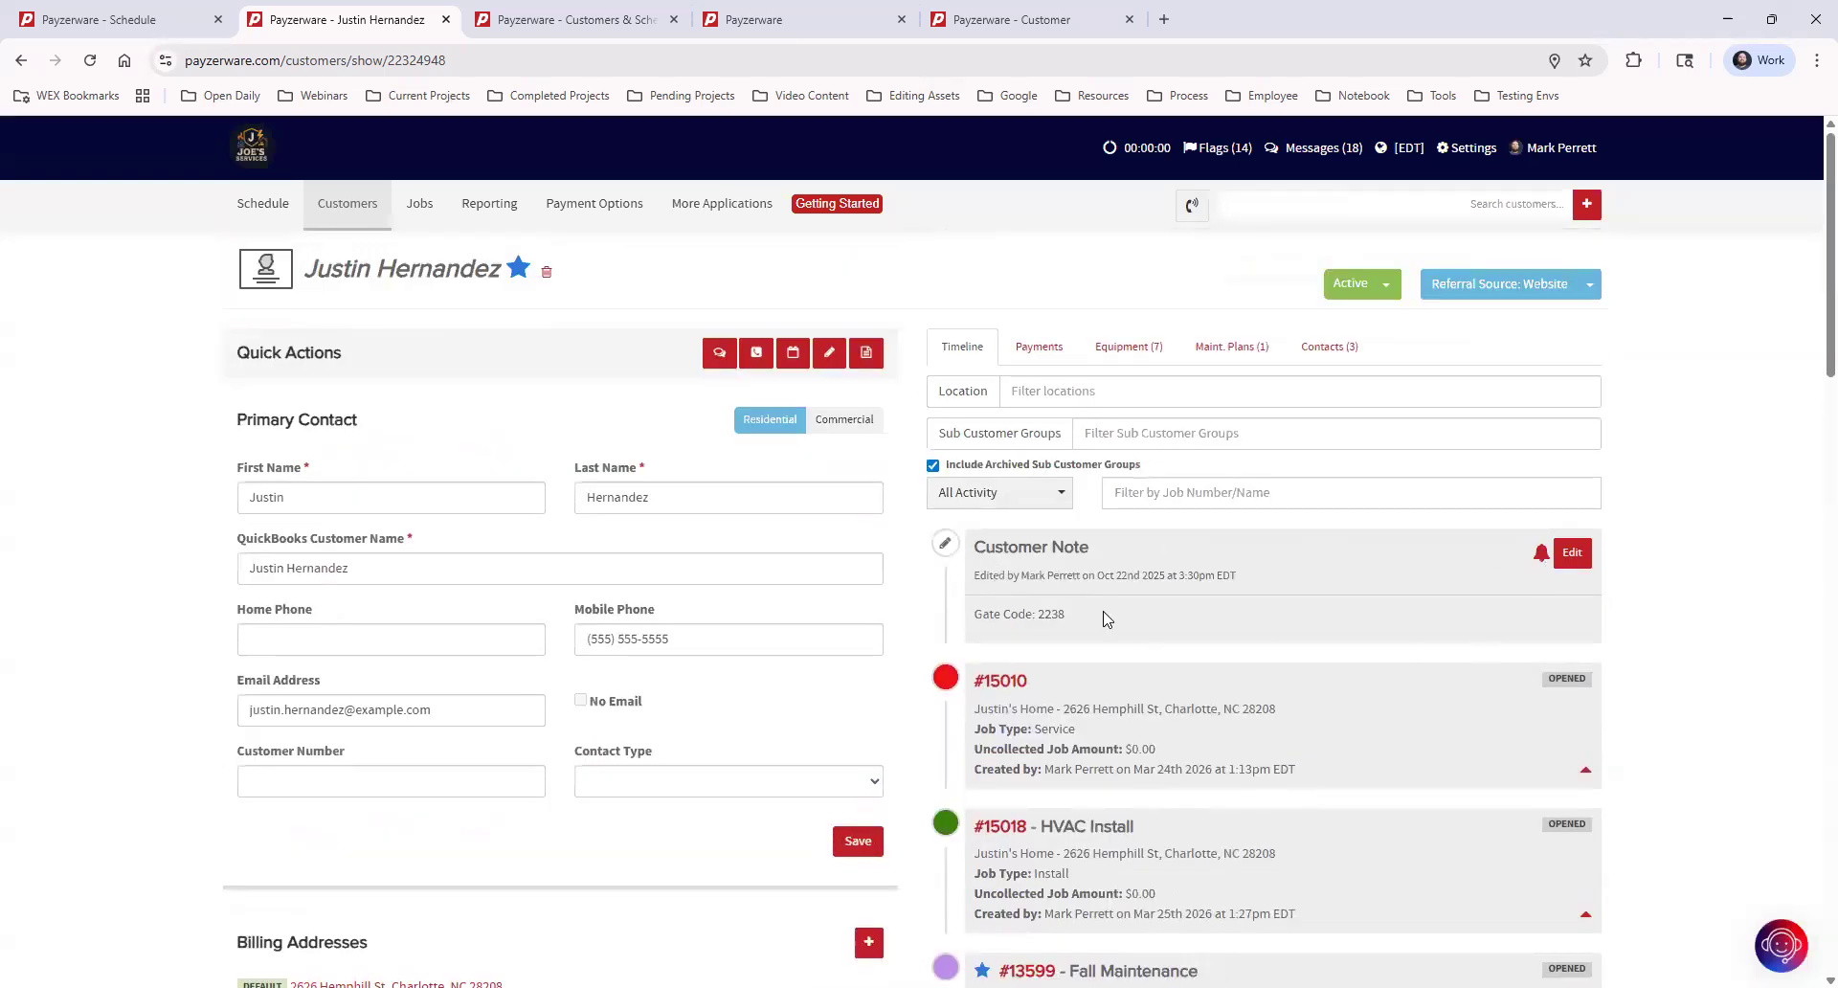
pyautogui.moveTo(1079, 615); pyautogui.dragTo(960, 617)
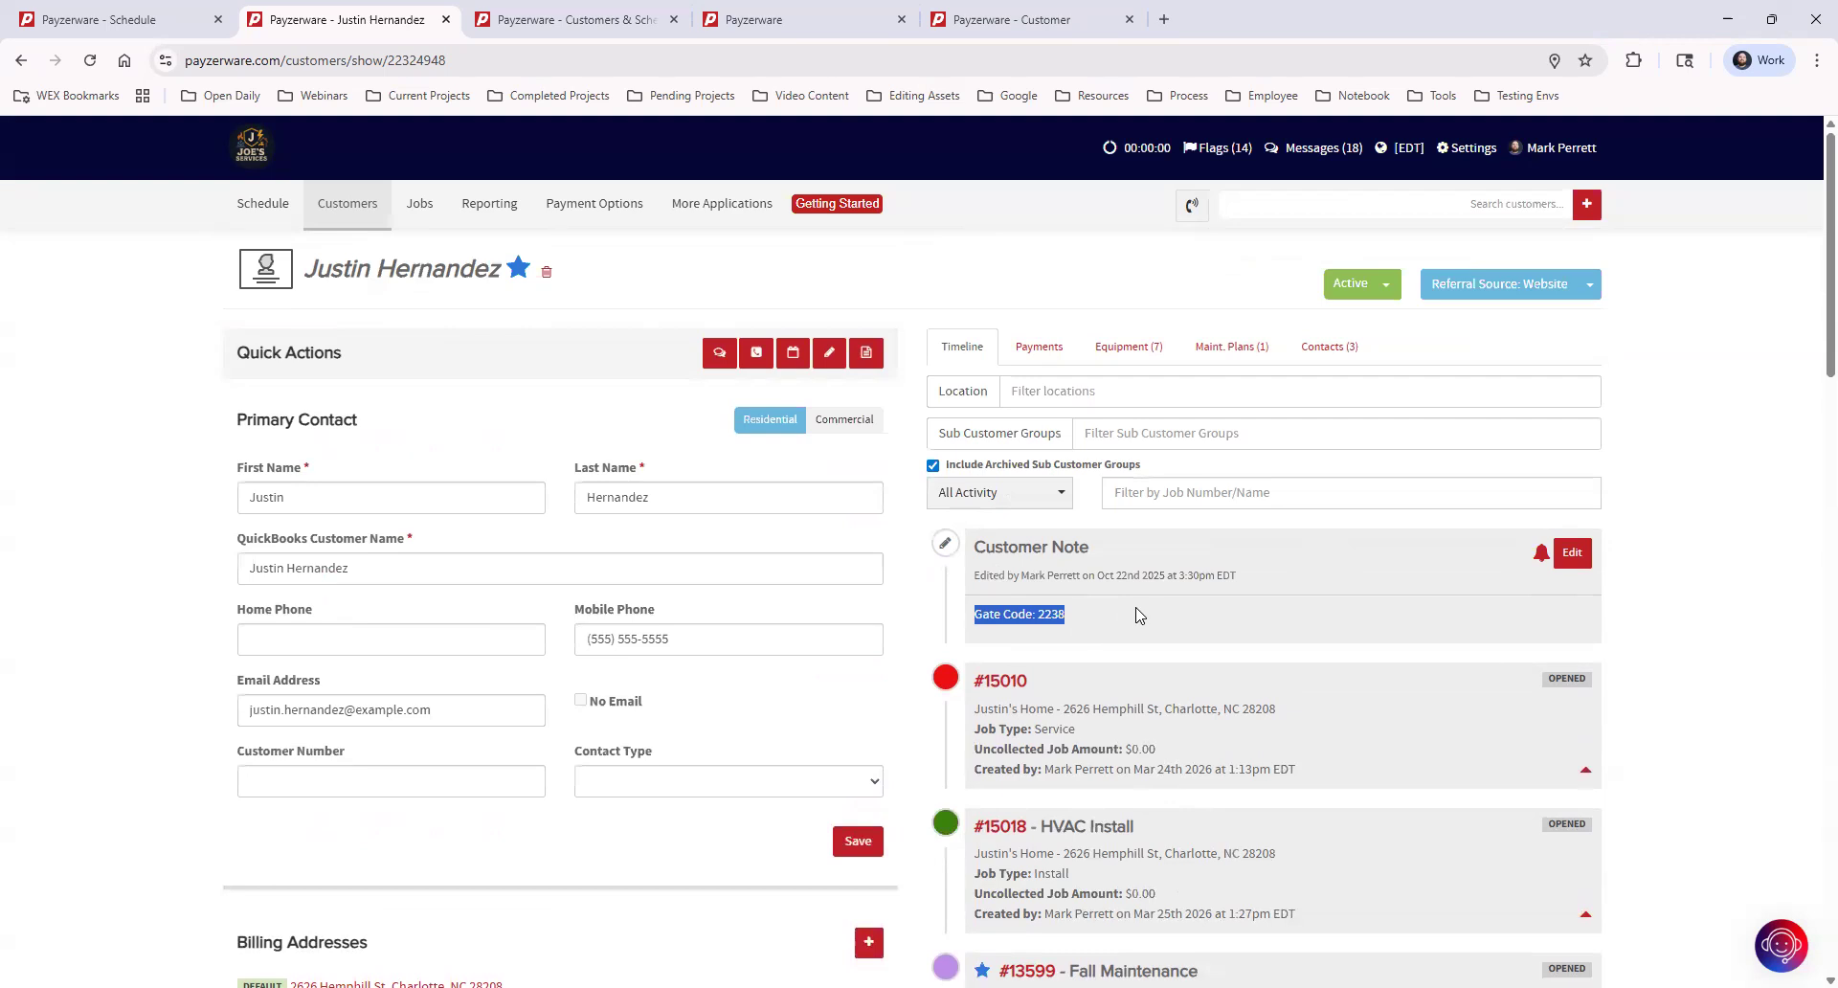
pyautogui.click(1139, 614)
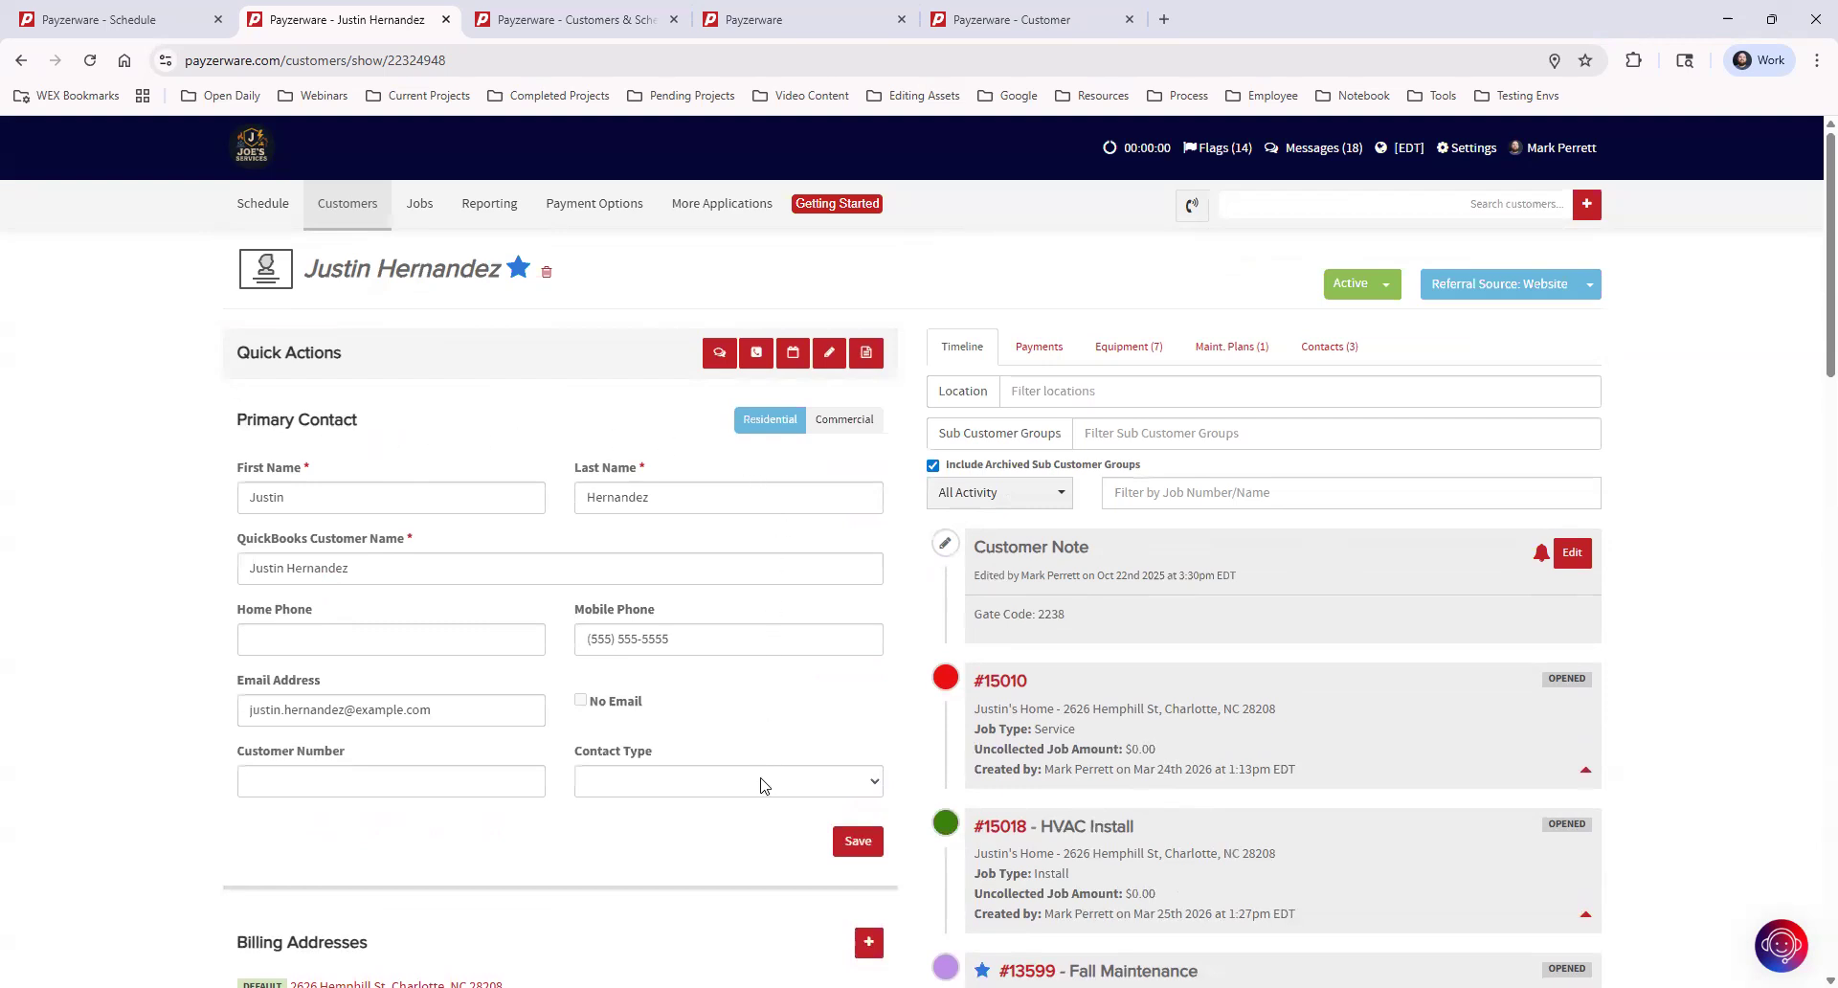
# Review the customer's billing addresses and locations, and open a blank new location form to examine its fields.
pyautogui.scroll(-6, 835, 571)
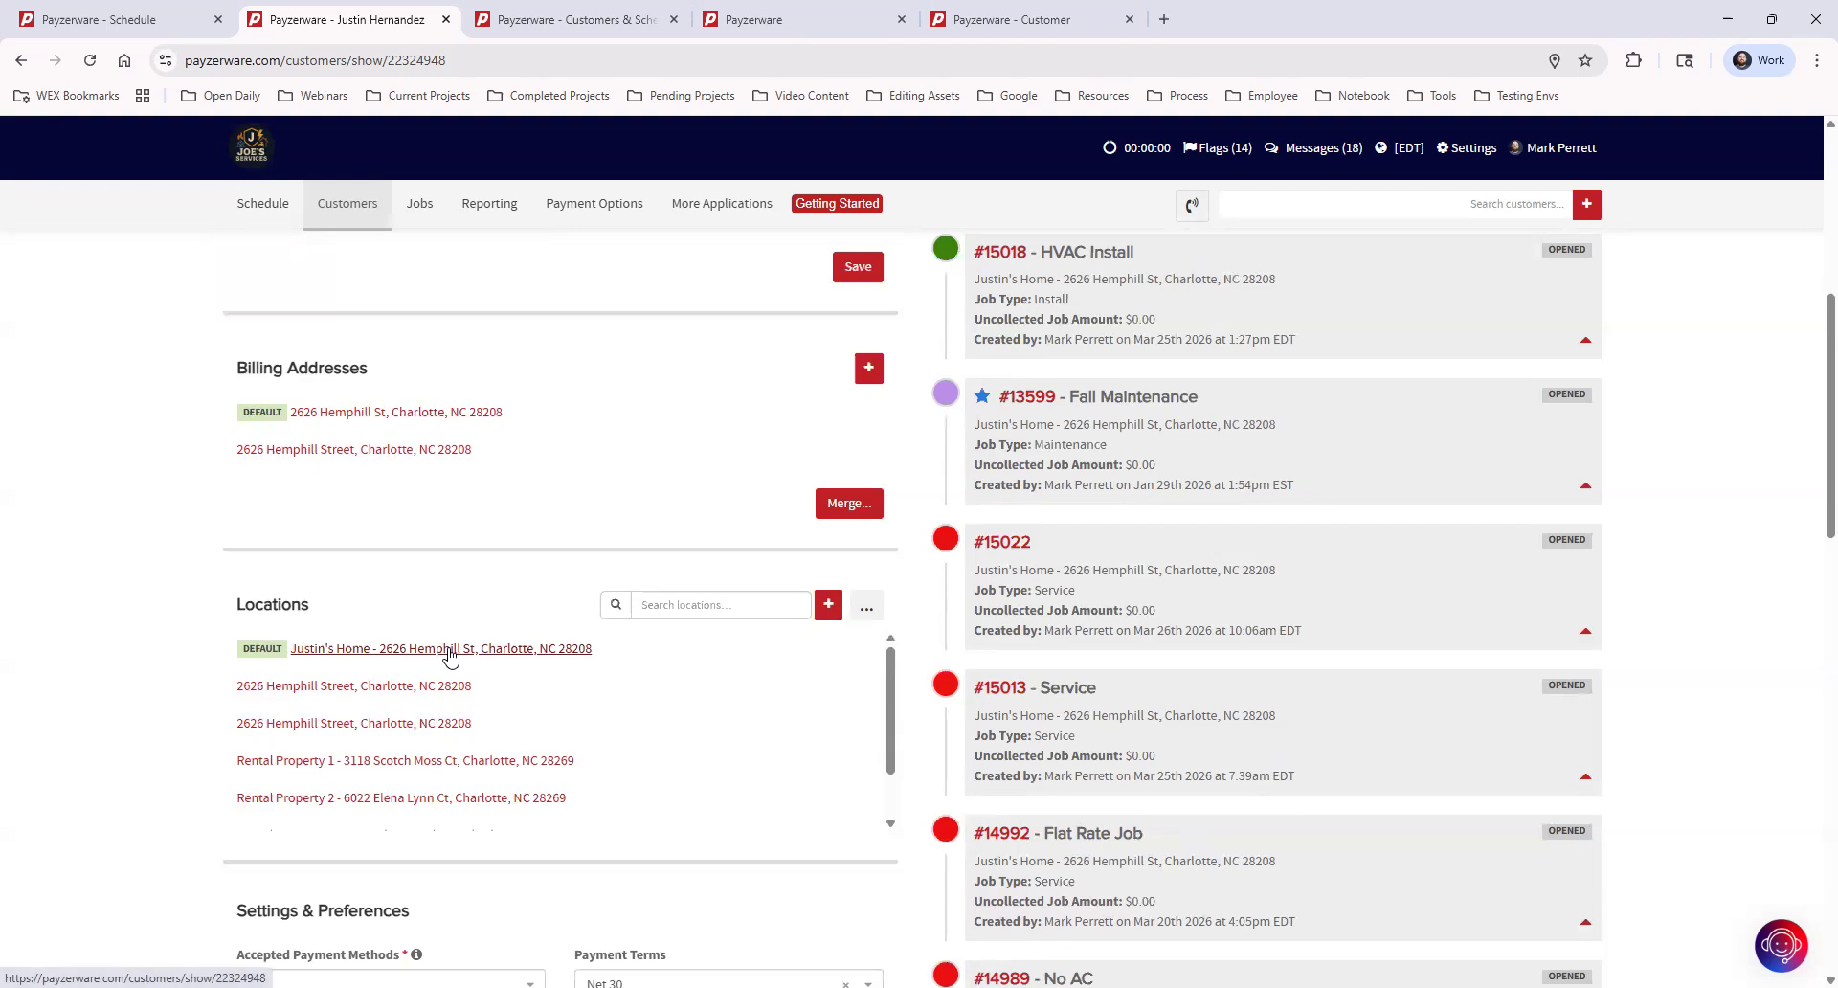
pyautogui.scroll(6, 445, 657)
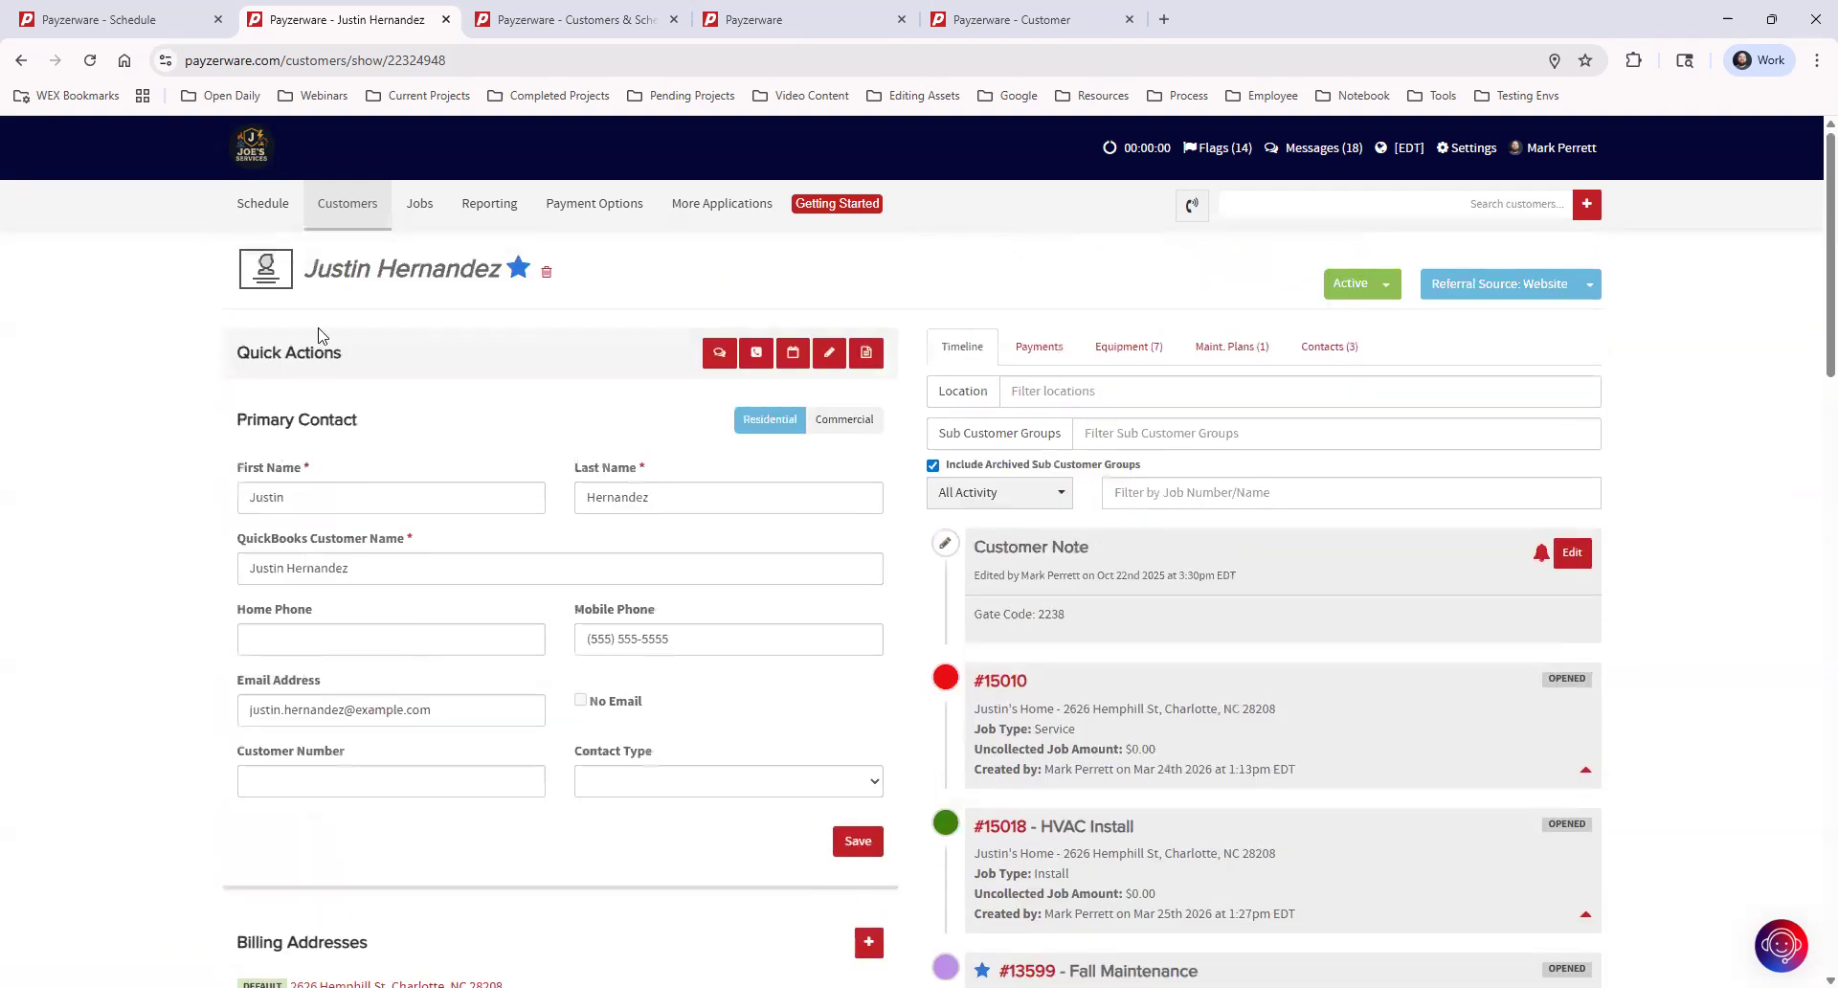
pyautogui.scroll(-6, 616, 575)
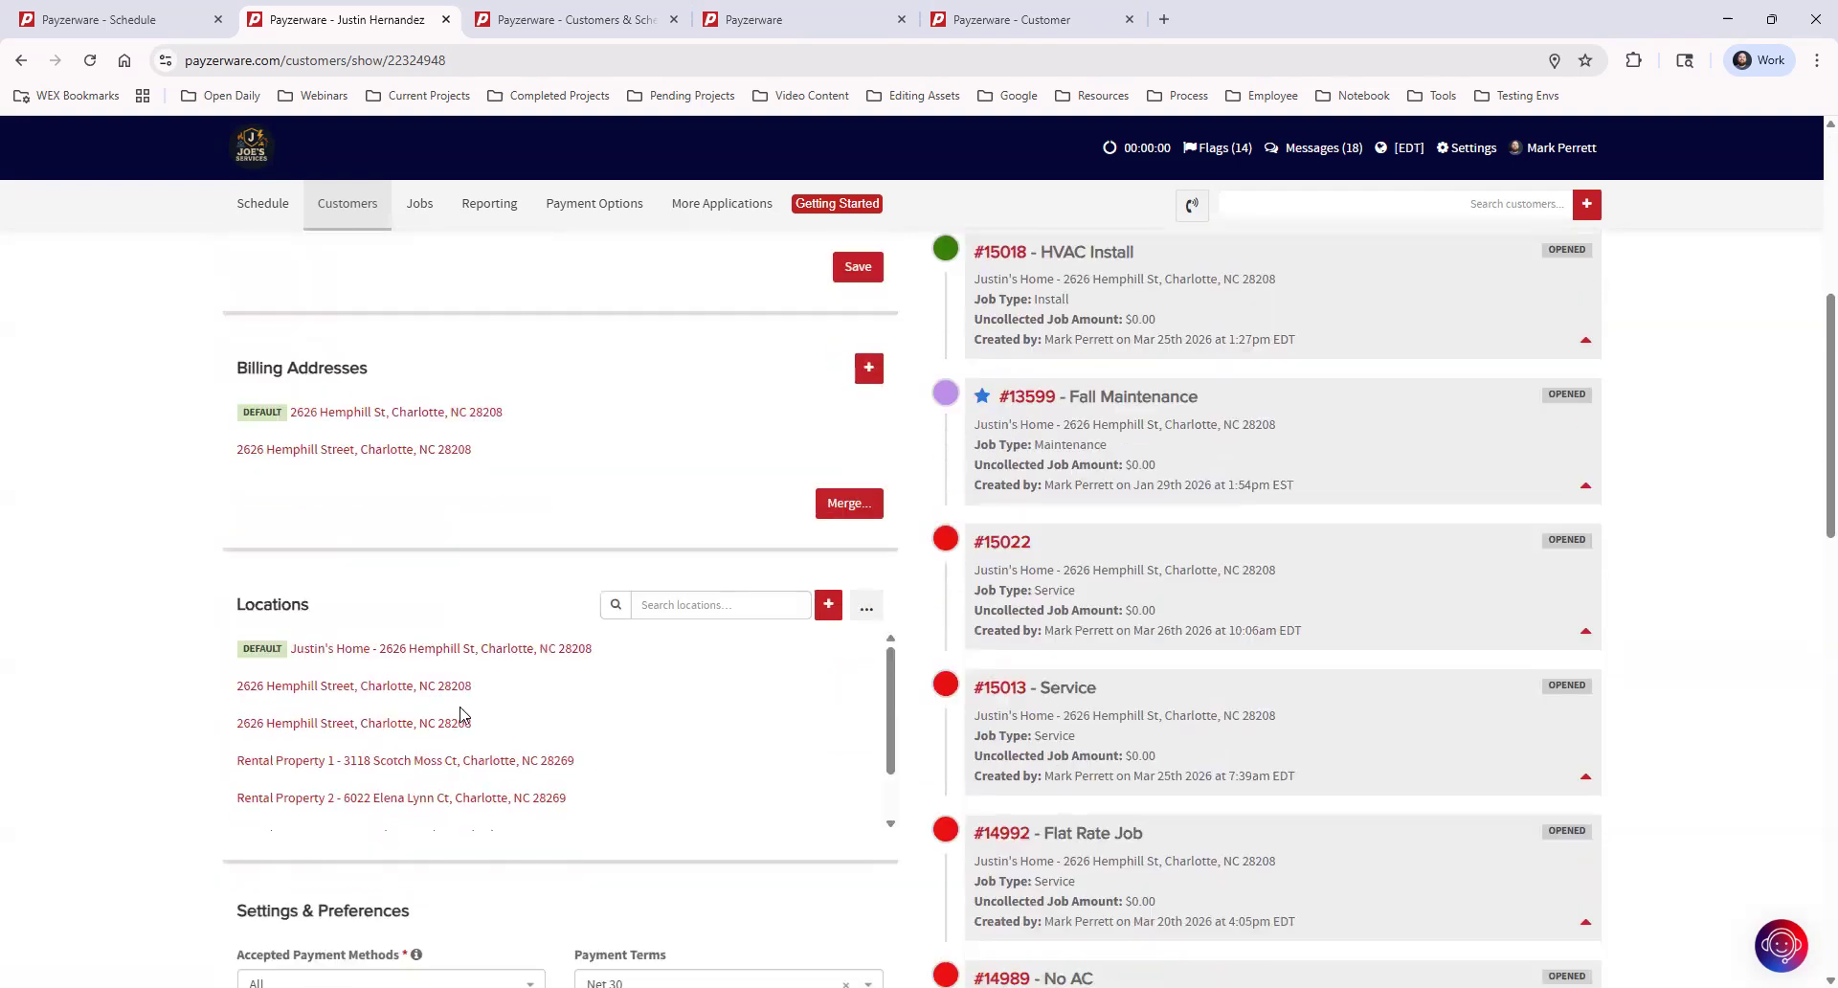
pyautogui.scroll(-1, 525, 716)
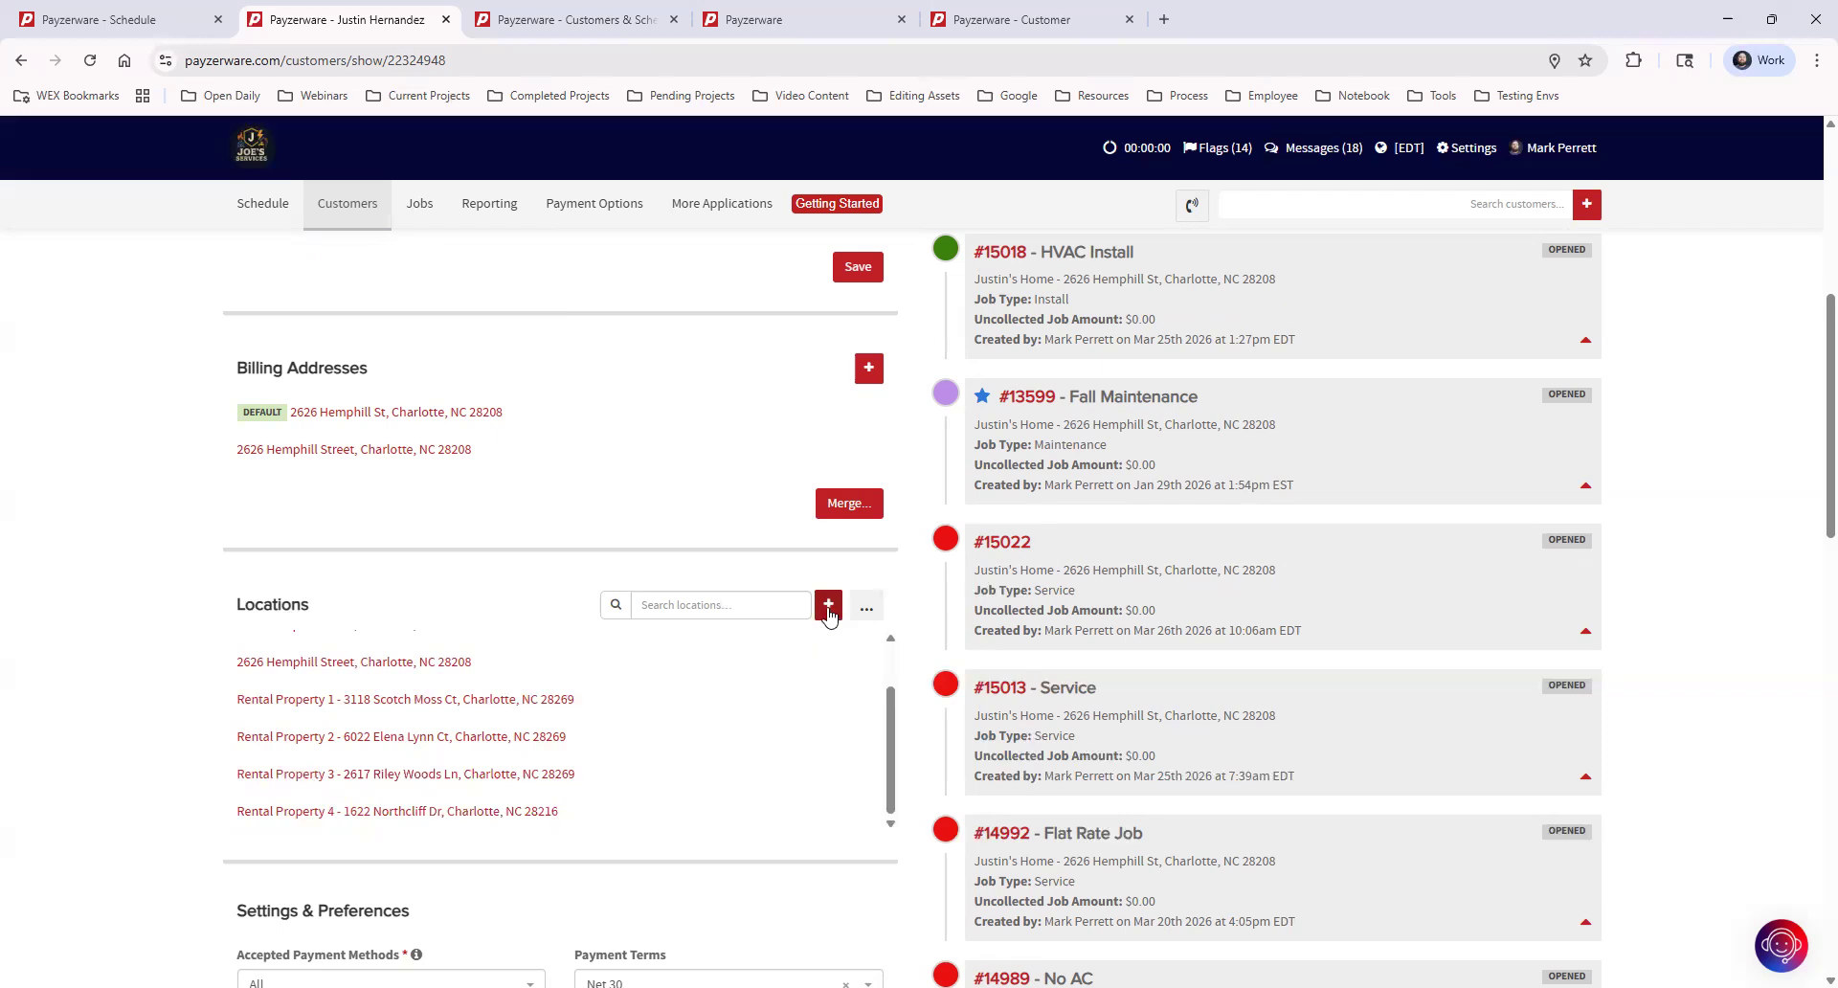
pyautogui.click(828, 607)
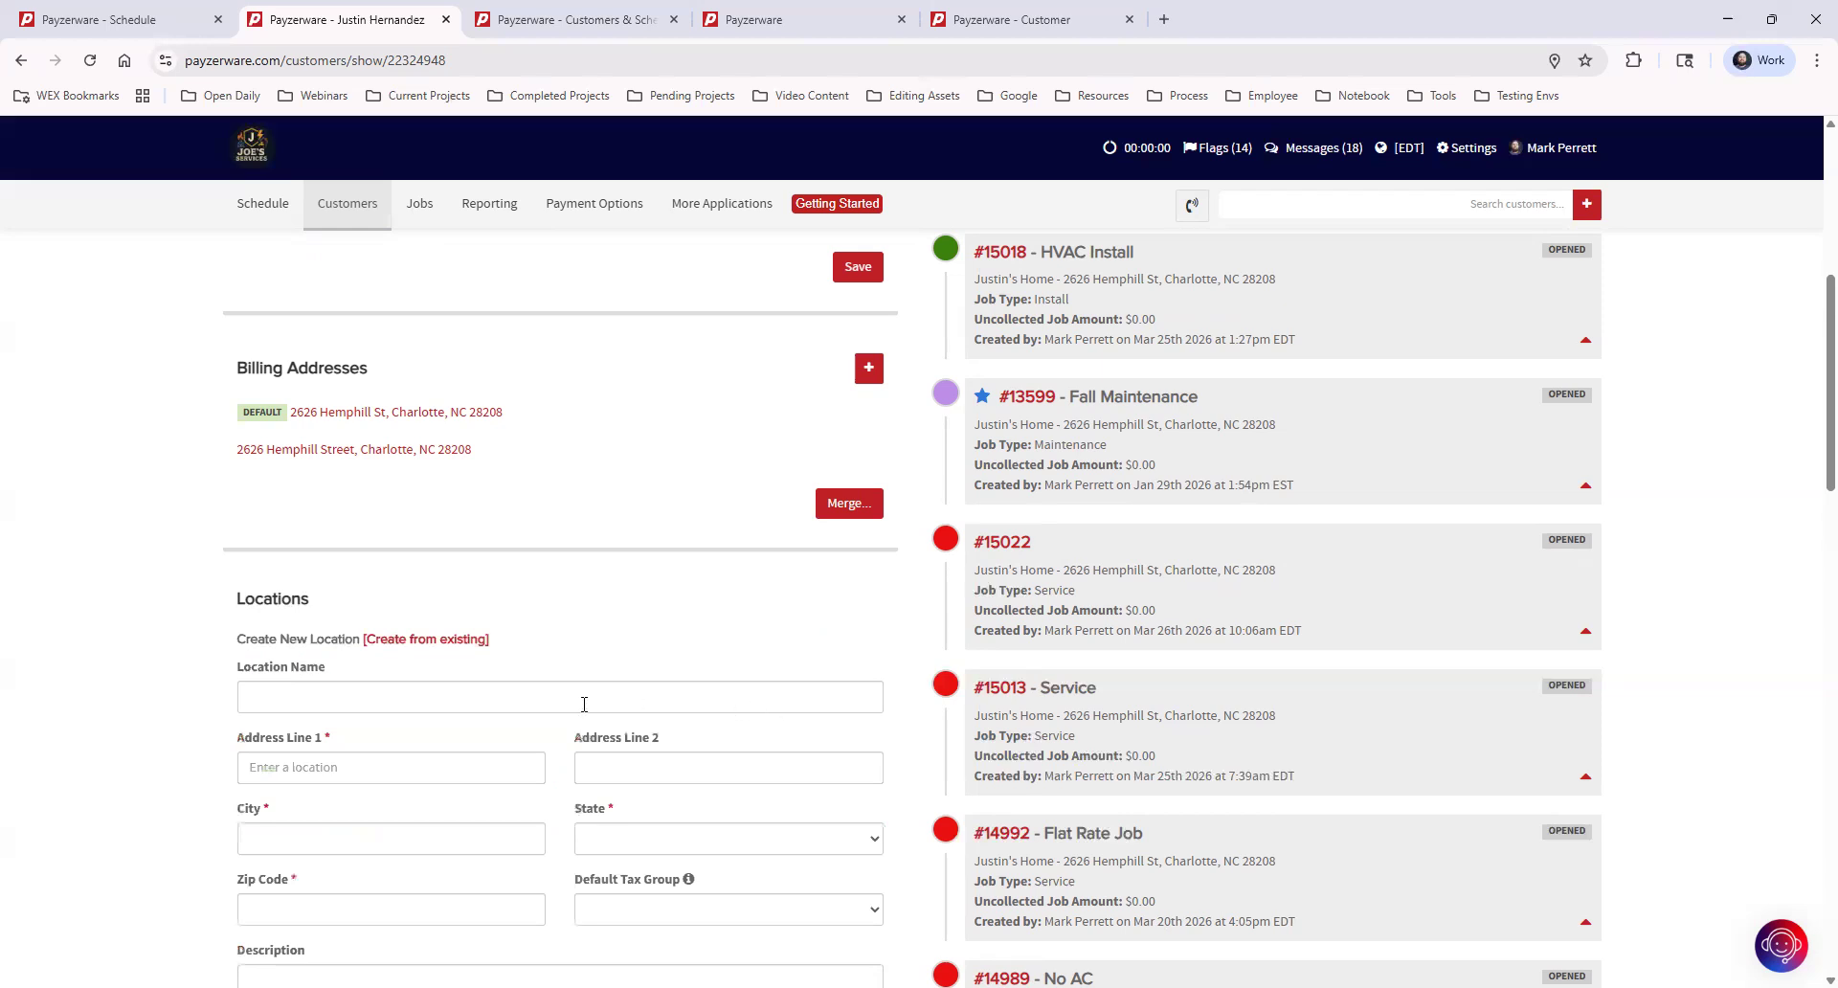
pyautogui.click(495, 699)
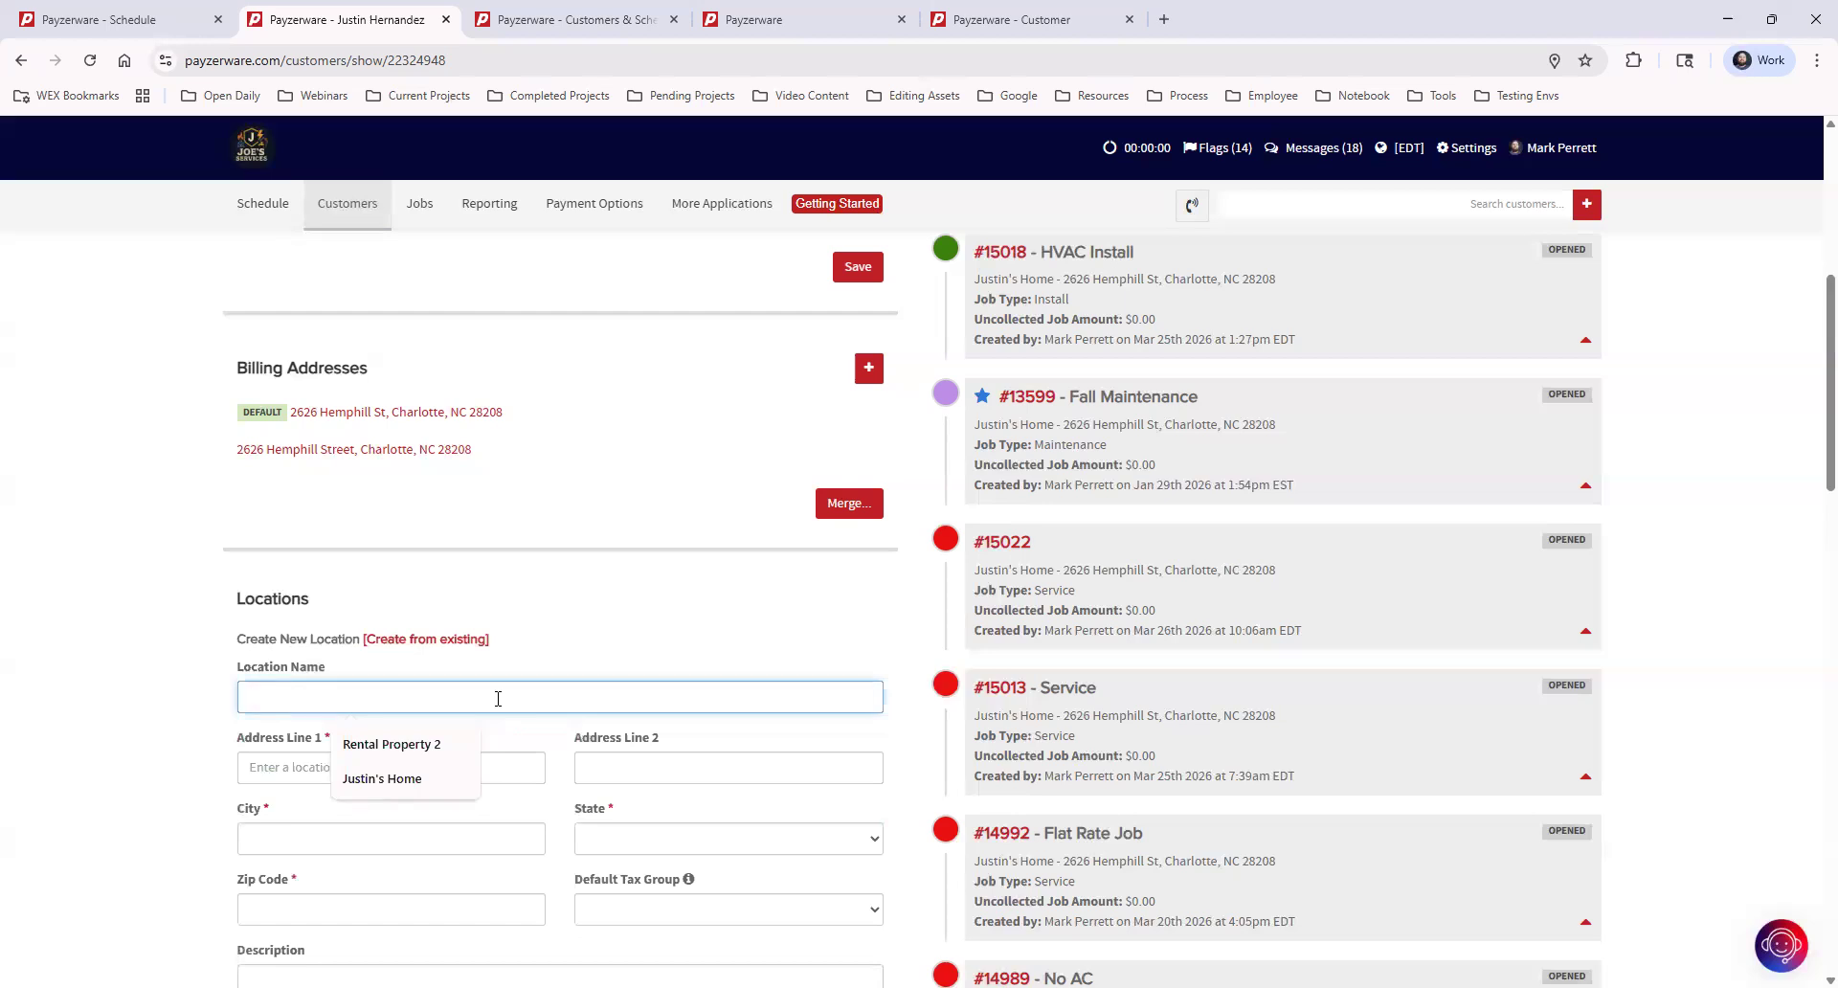
pyautogui.click(677, 632)
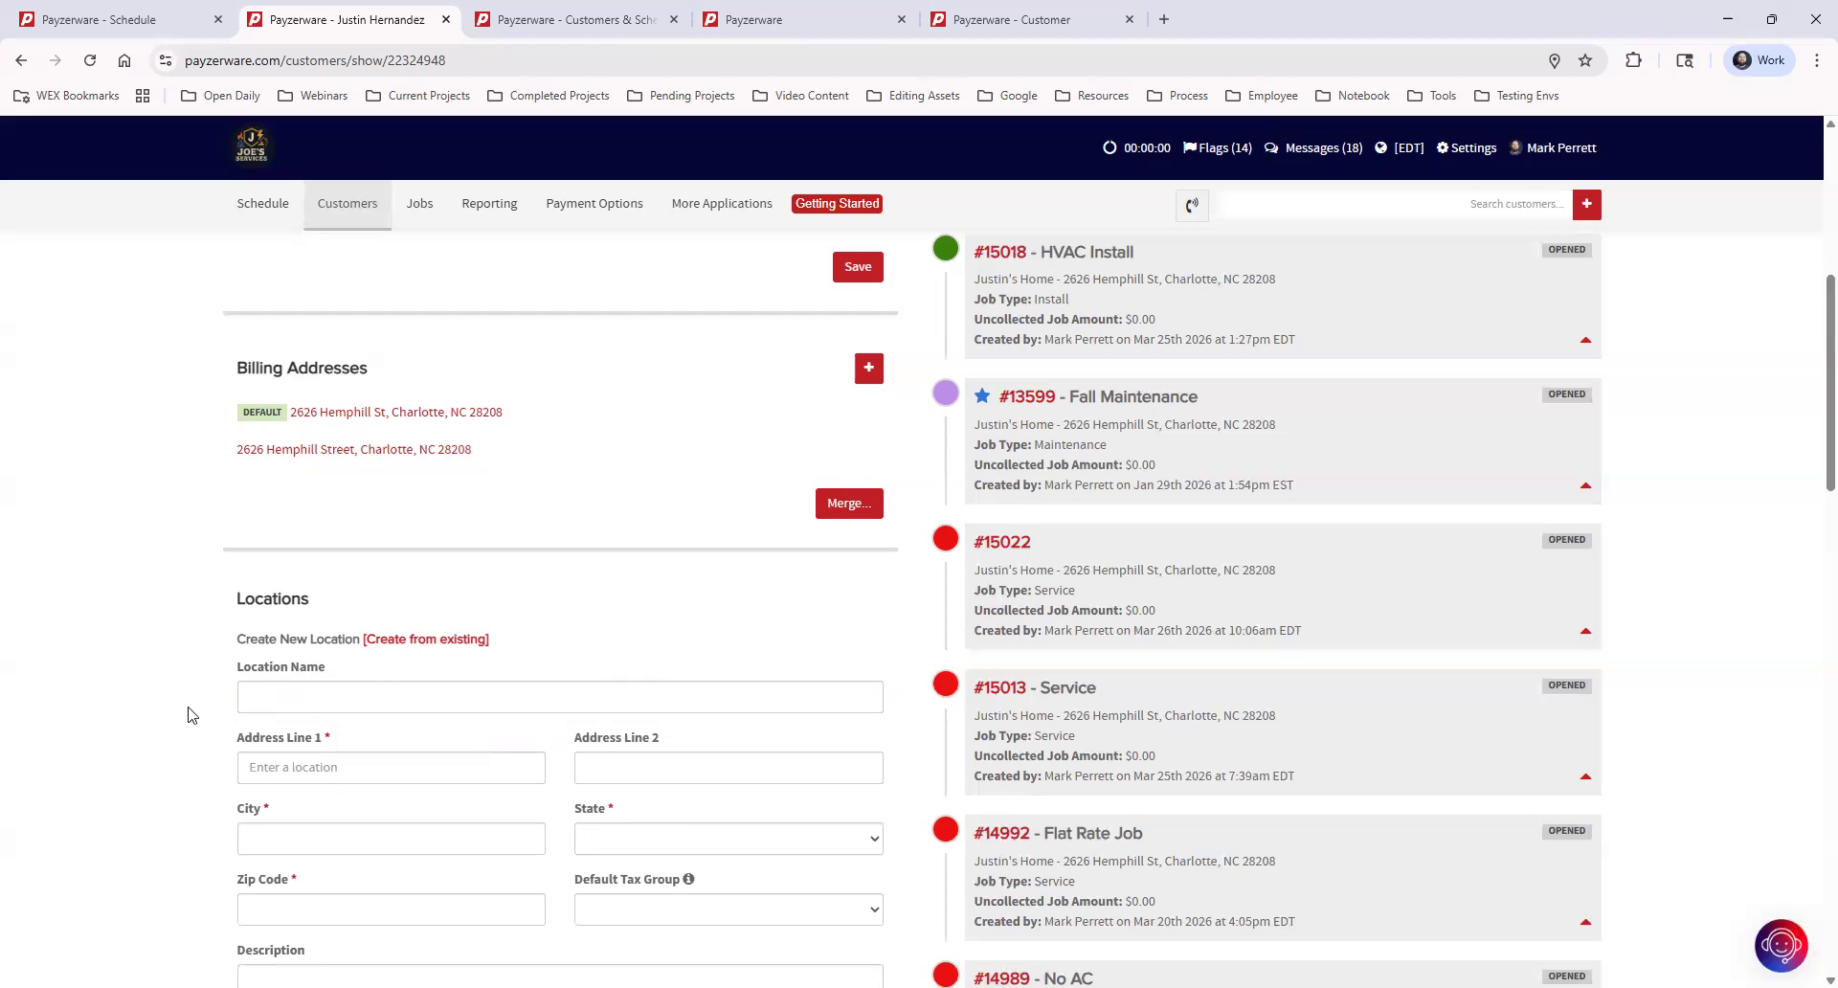
pyautogui.scroll(-2, 702, 664)
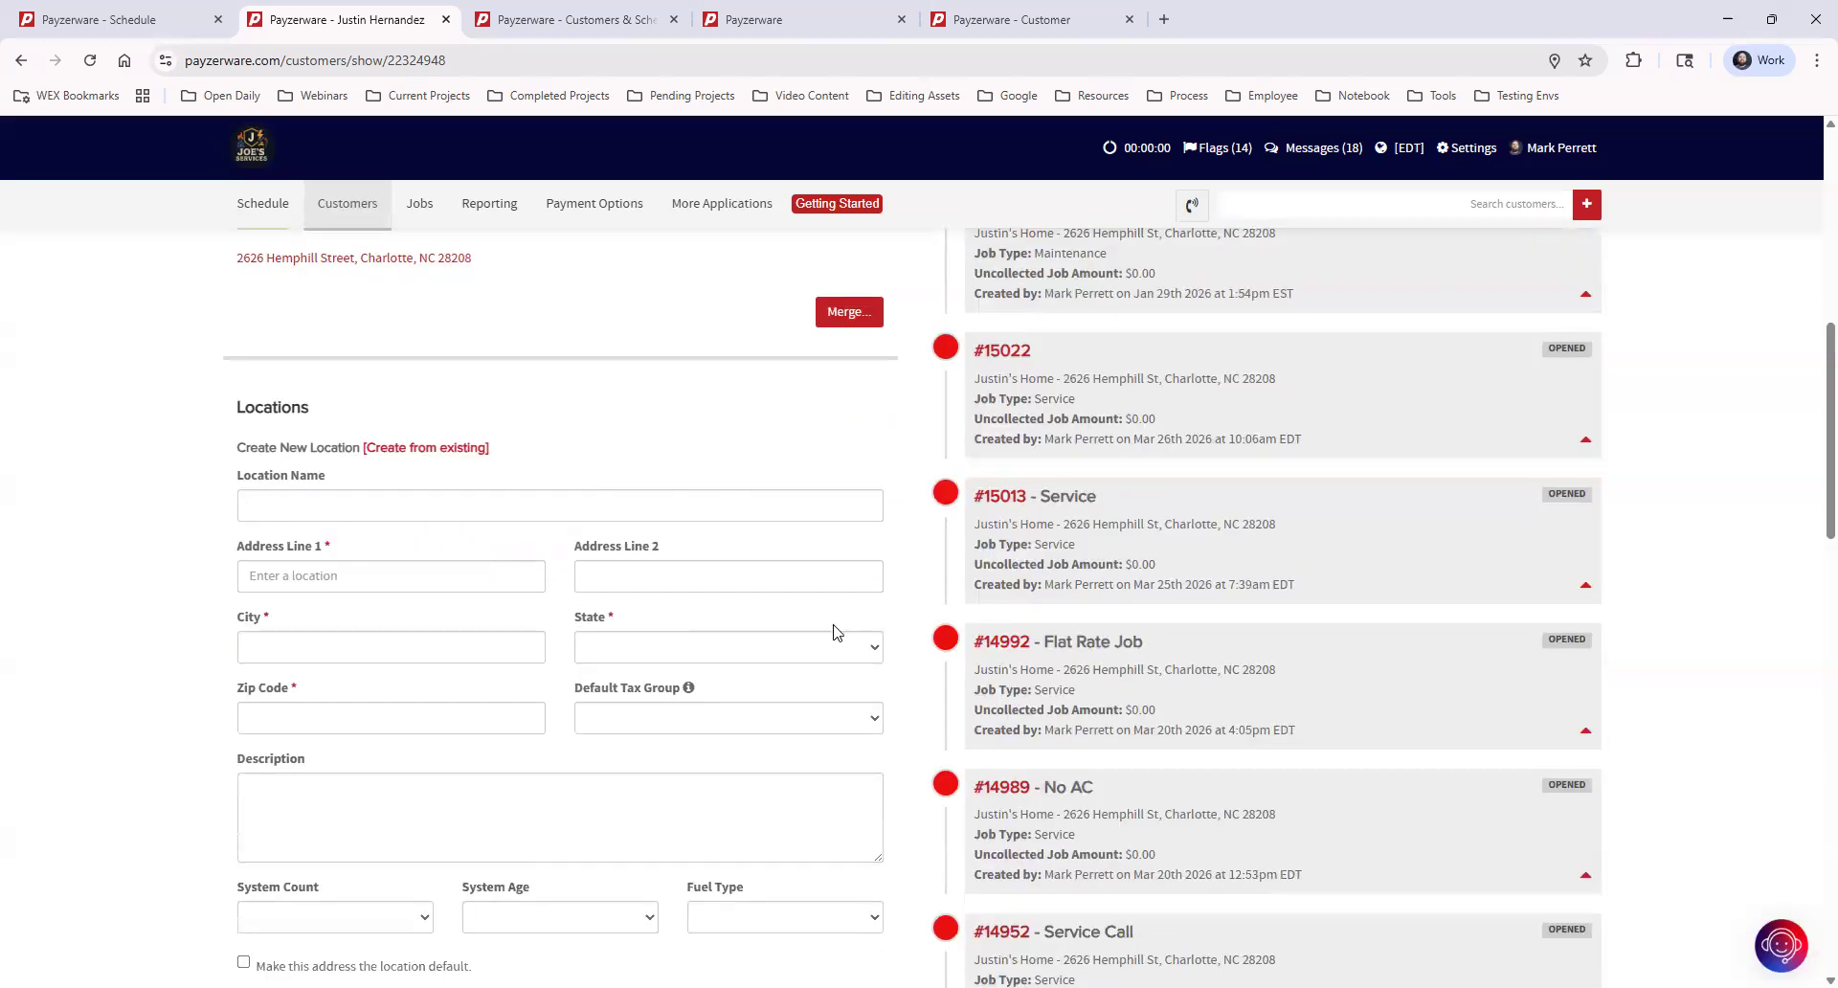
pyautogui.scroll(-3, 886, 555)
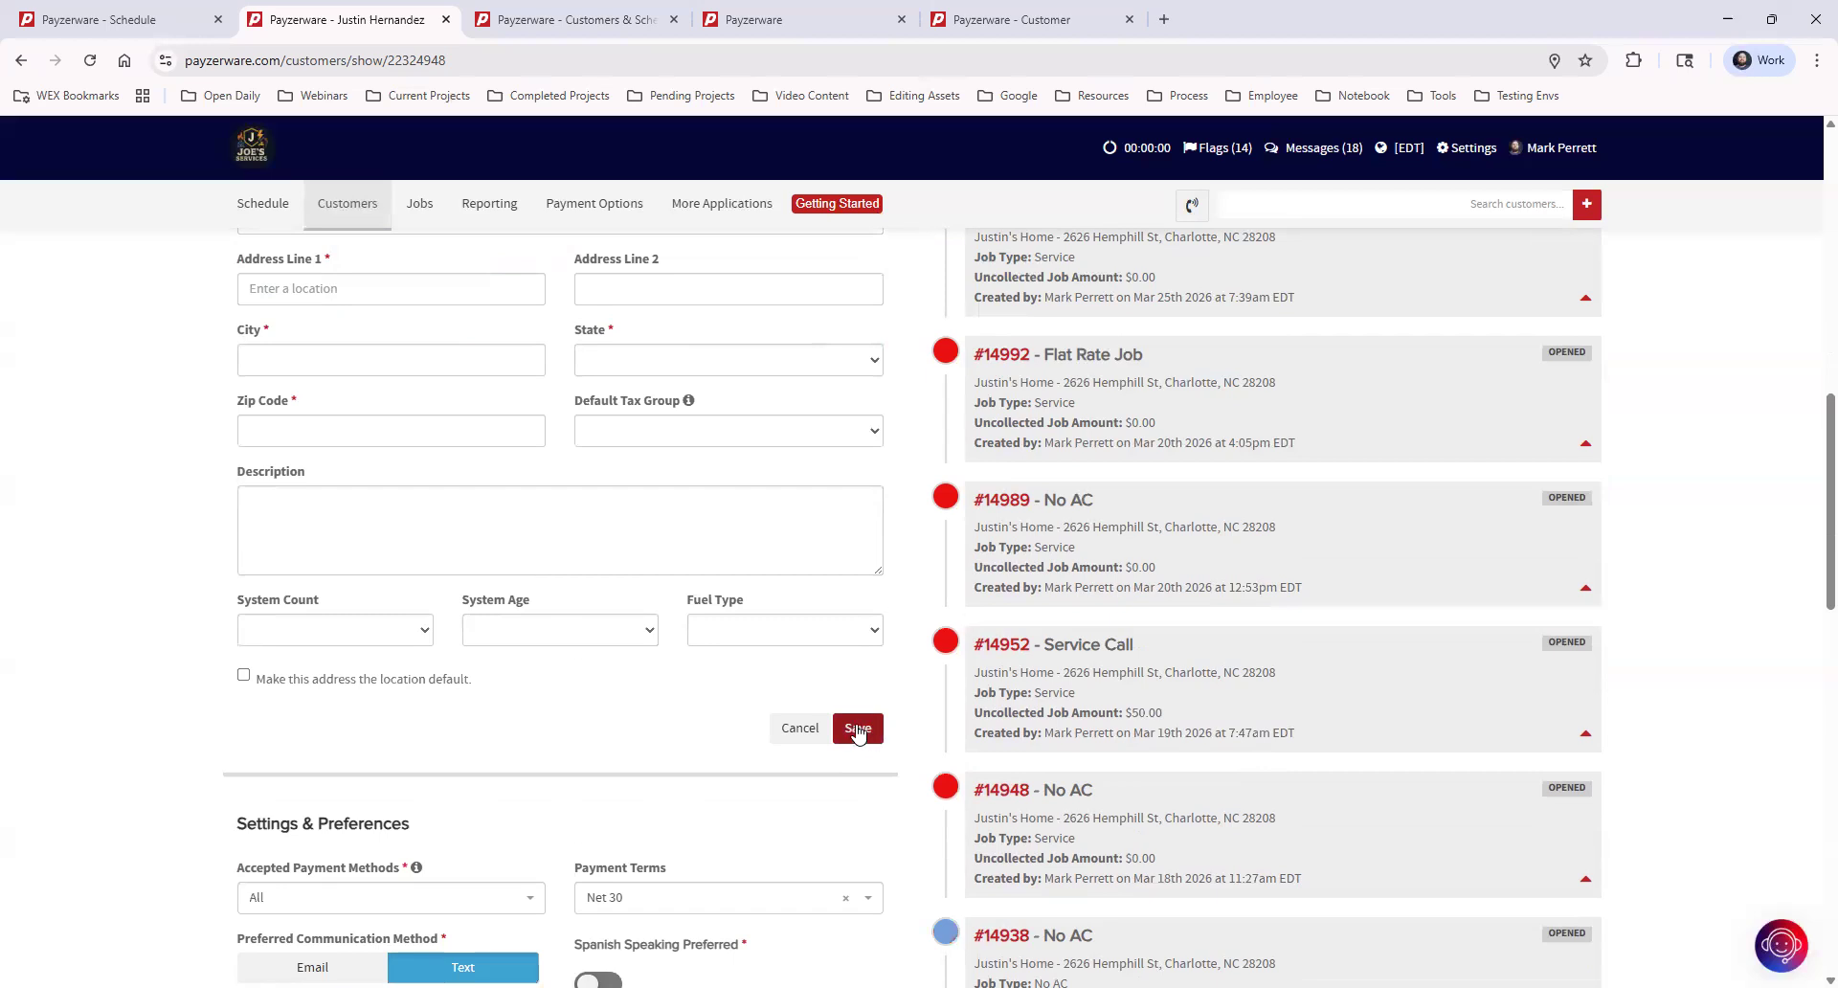
# Set the preferred communication method to Email, and switch the accepted payment methods to ACH/E-check and back to All.
pyautogui.scroll(-4, 766, 617)
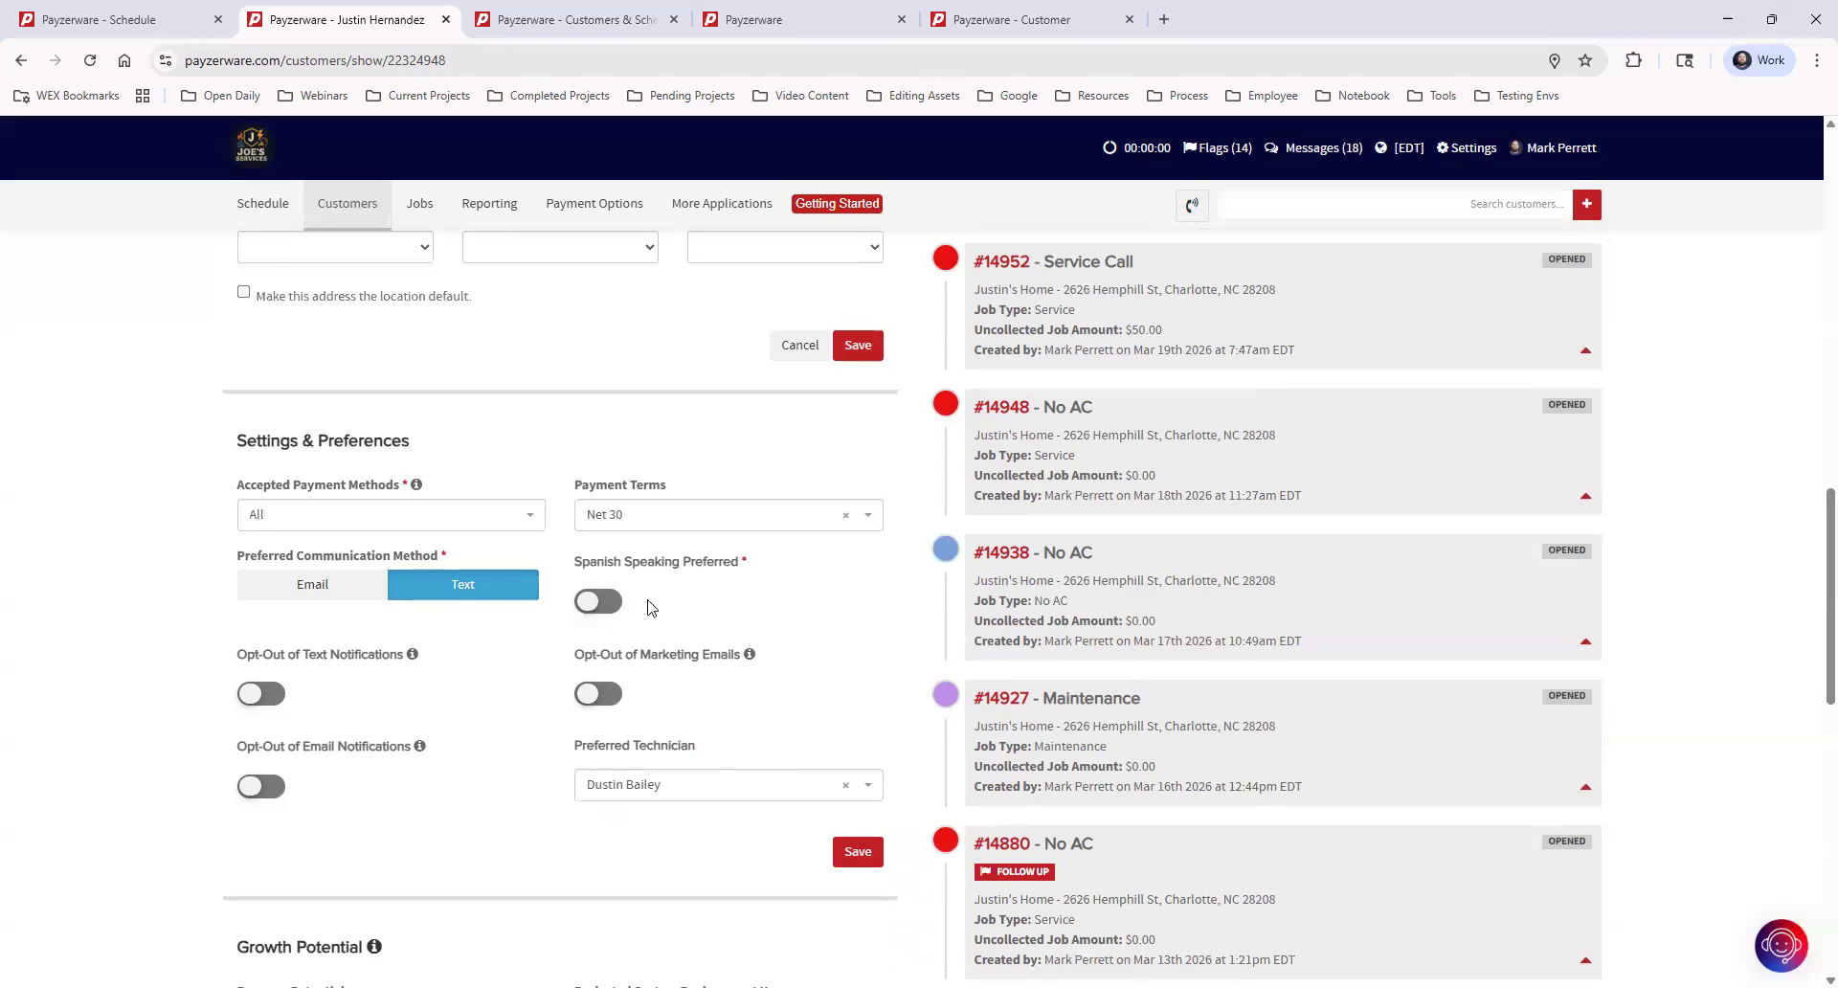
pyautogui.click(308, 590)
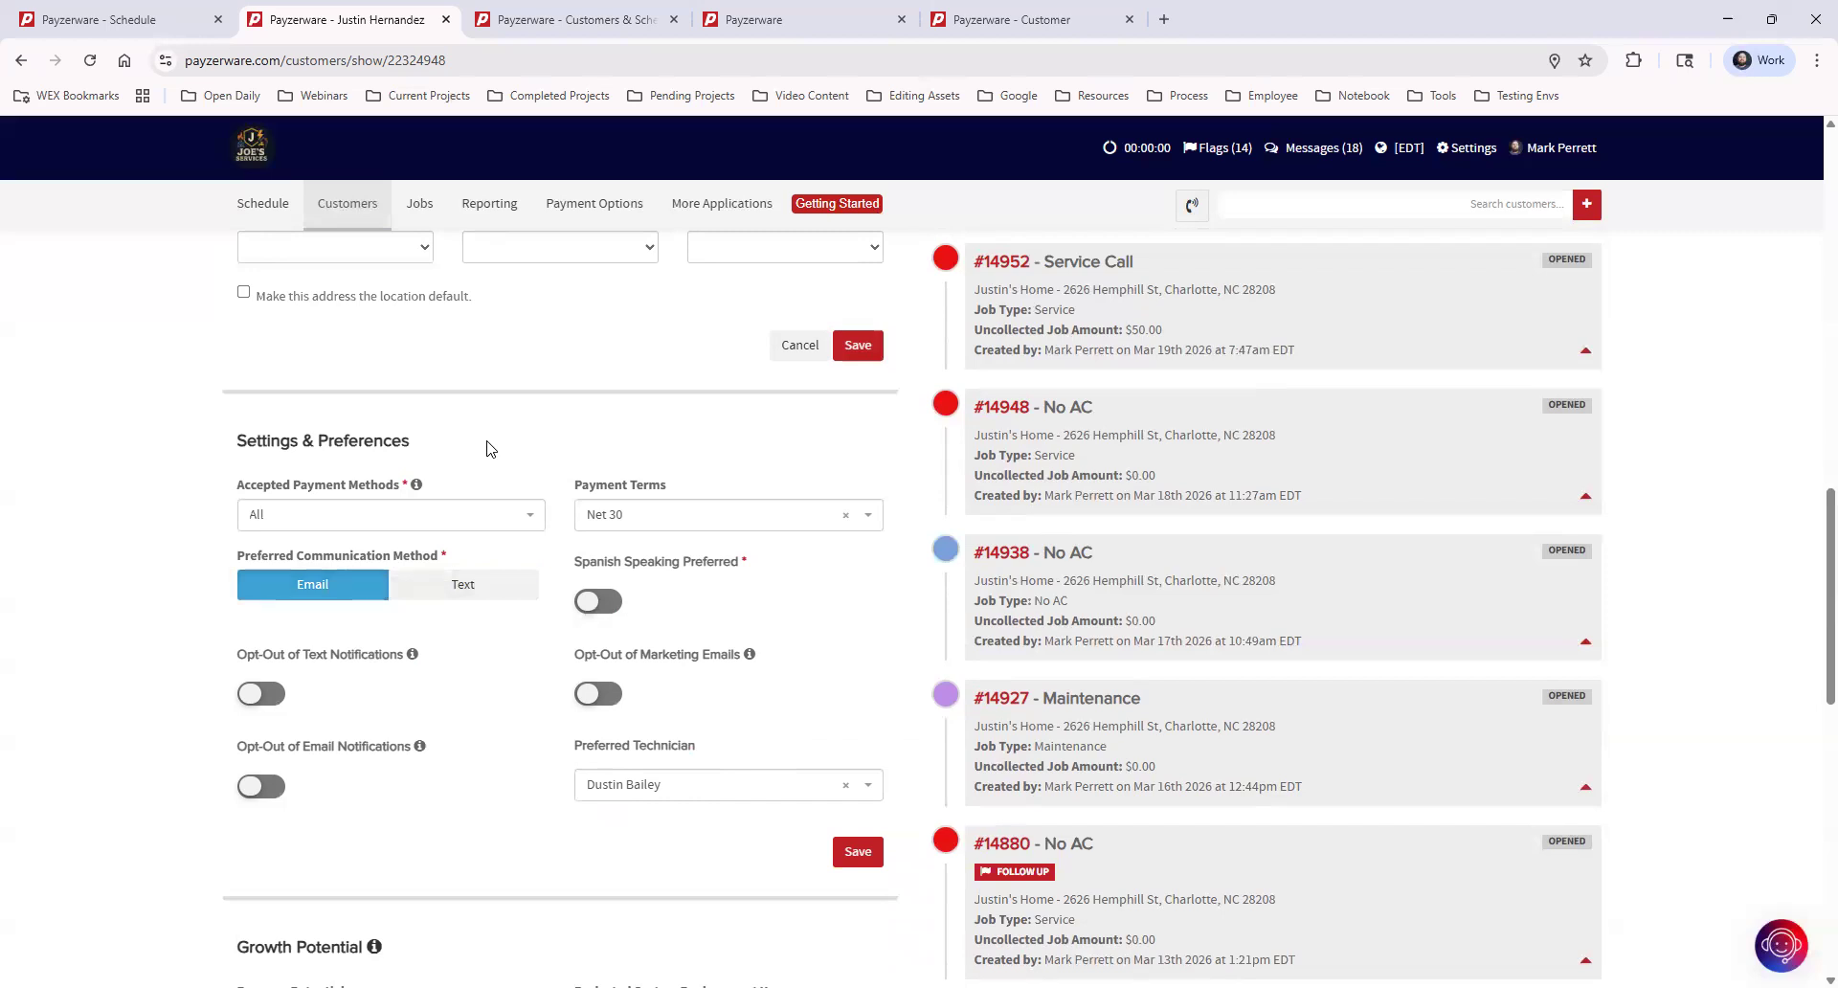
pyautogui.click(463, 517)
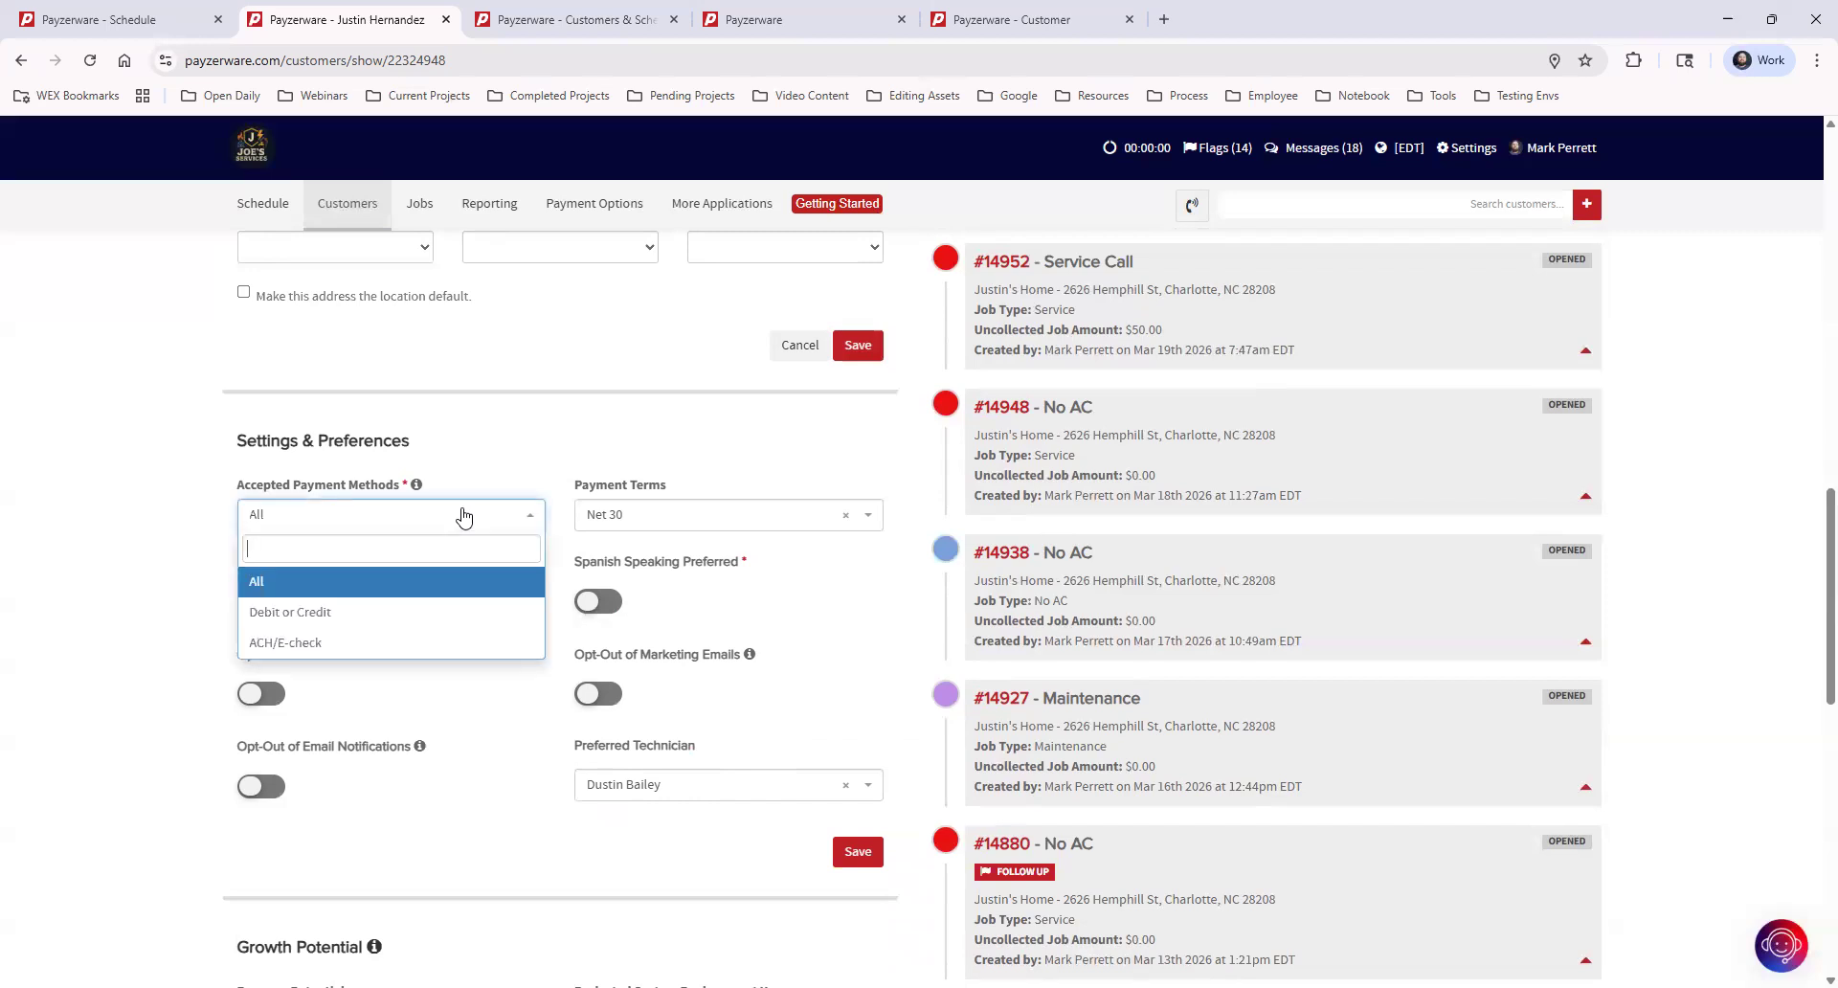
pyautogui.click(370, 648)
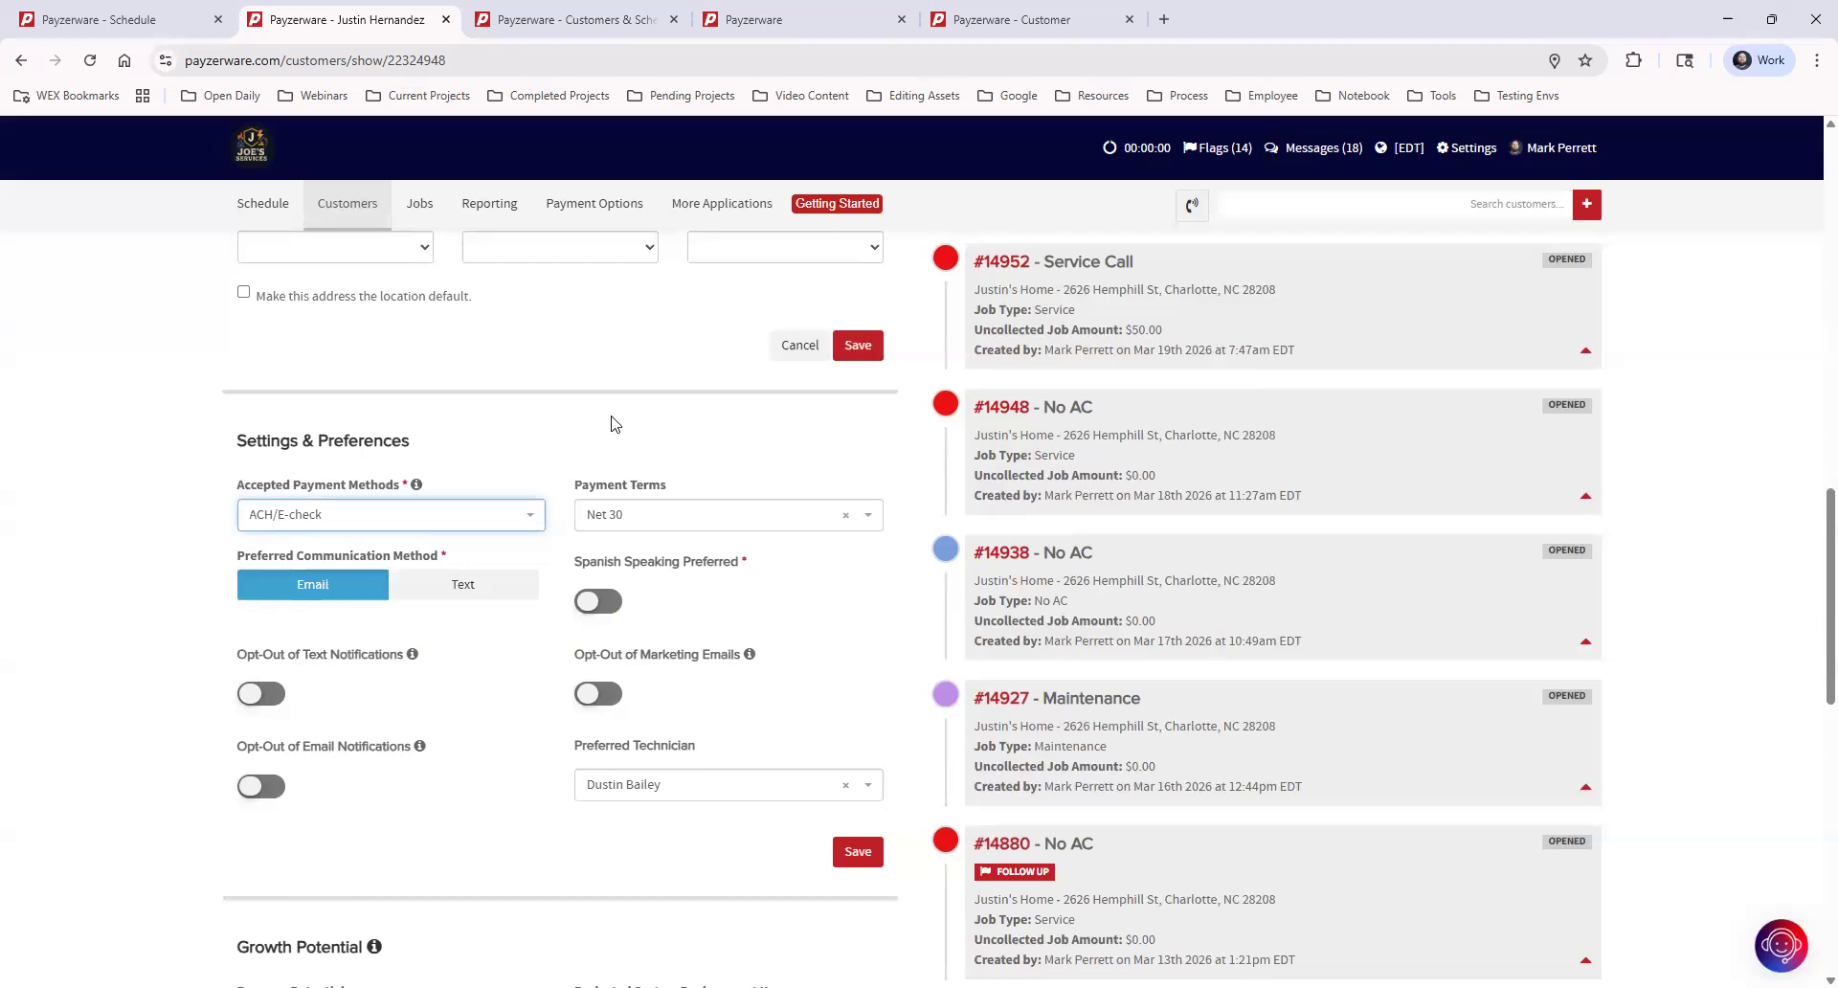
pyautogui.click(306, 514)
pyautogui.click(294, 582)
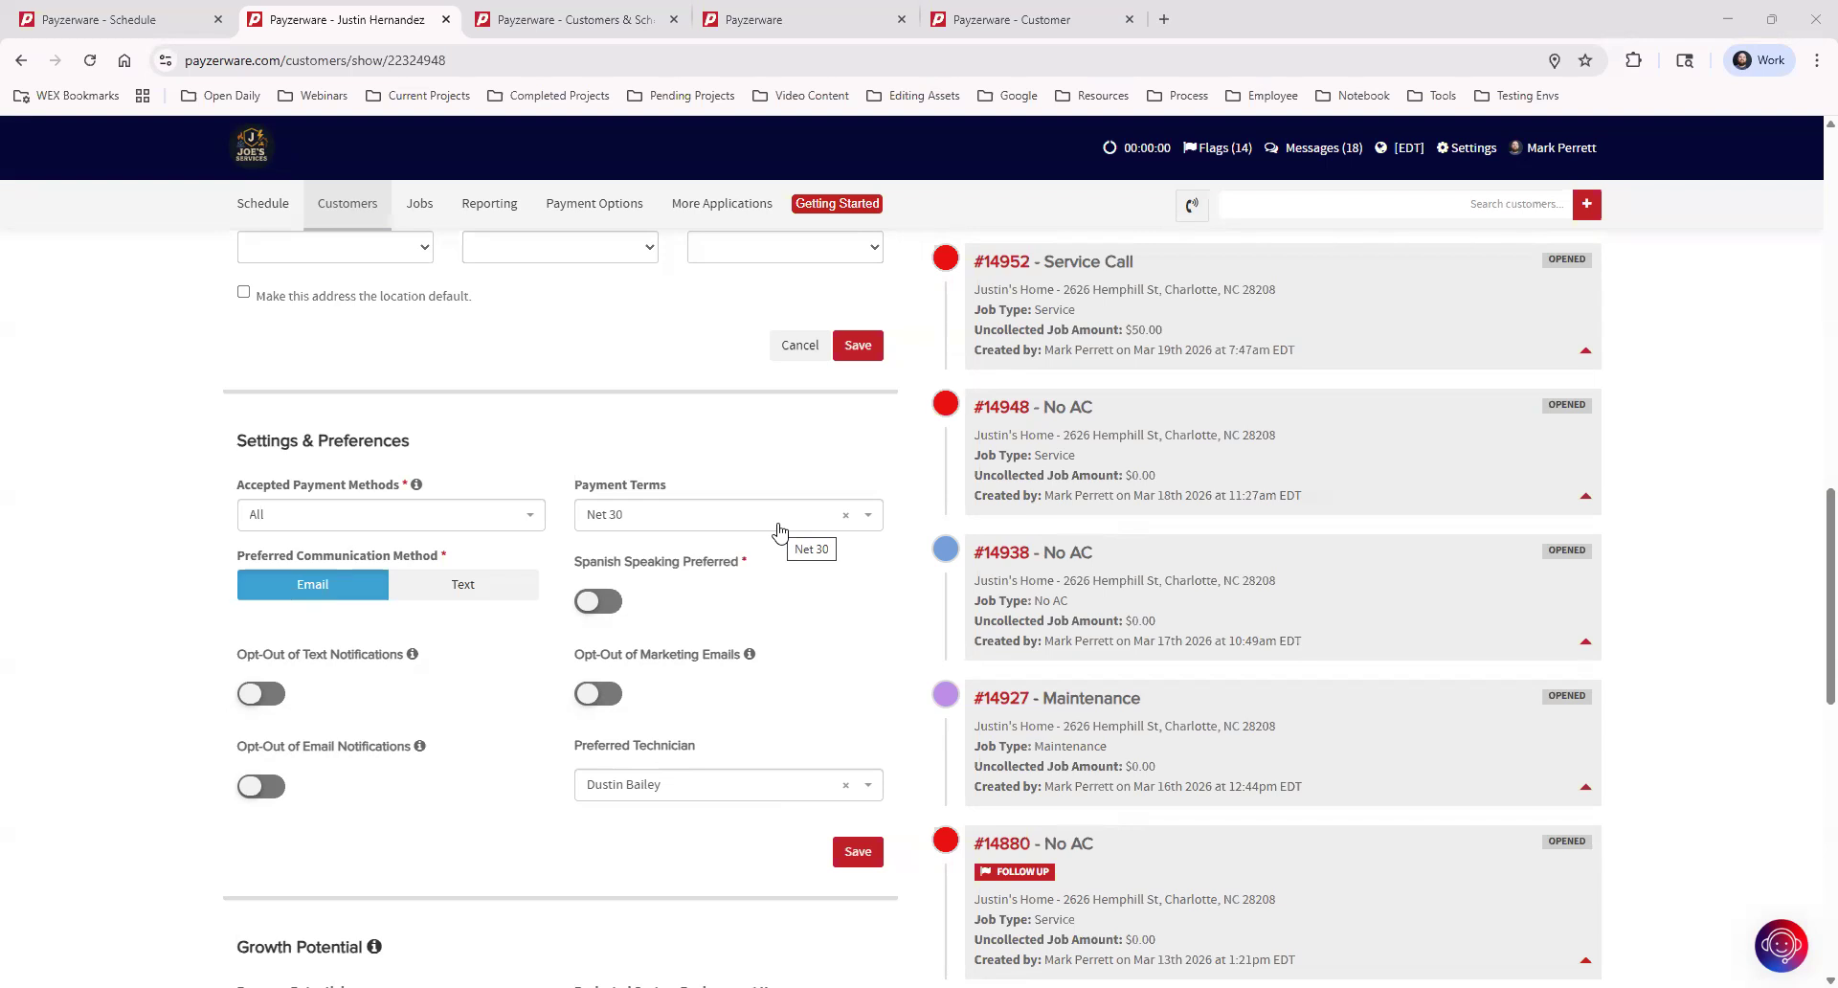
# Review the Growth Potential replacement year choices and the attachment filter options, keeping Job Attachments selected.
pyautogui.scroll(-4, 435, 669)
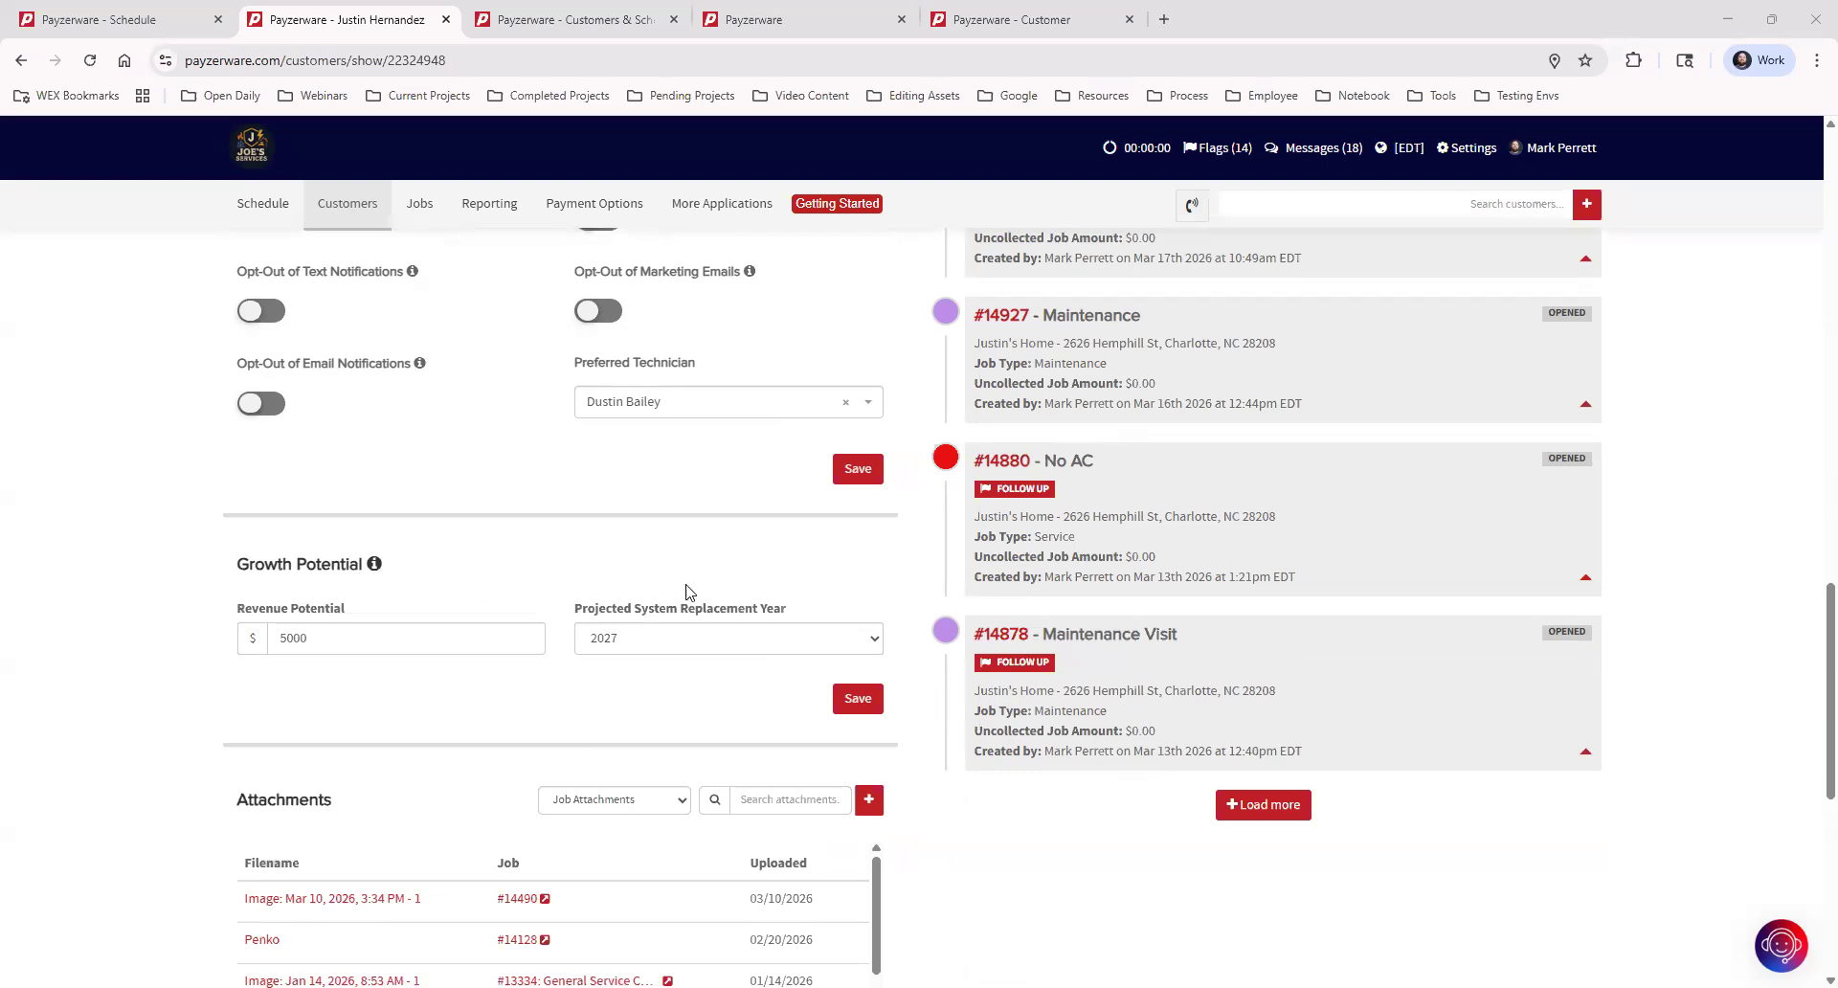
pyautogui.scroll(-1, 1148, 522)
pyautogui.scroll(-1, 991, 543)
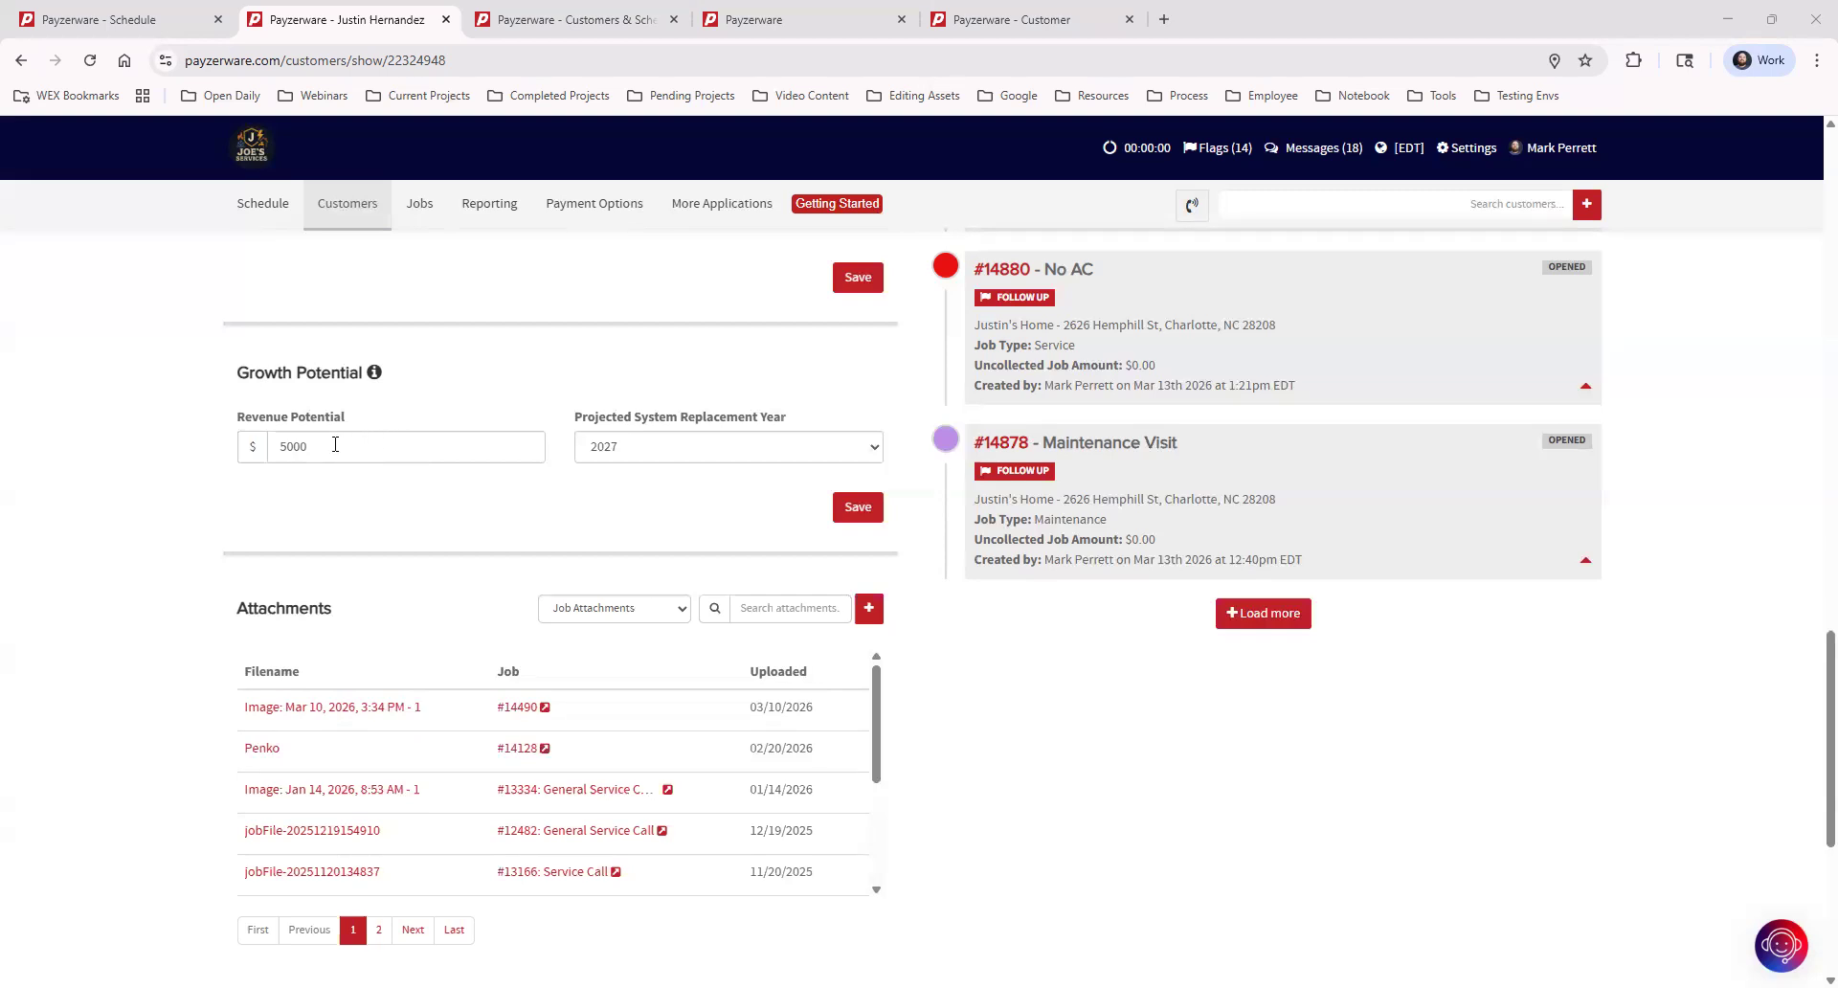
pyautogui.click(570, 559)
pyautogui.click(573, 514)
pyautogui.click(630, 452)
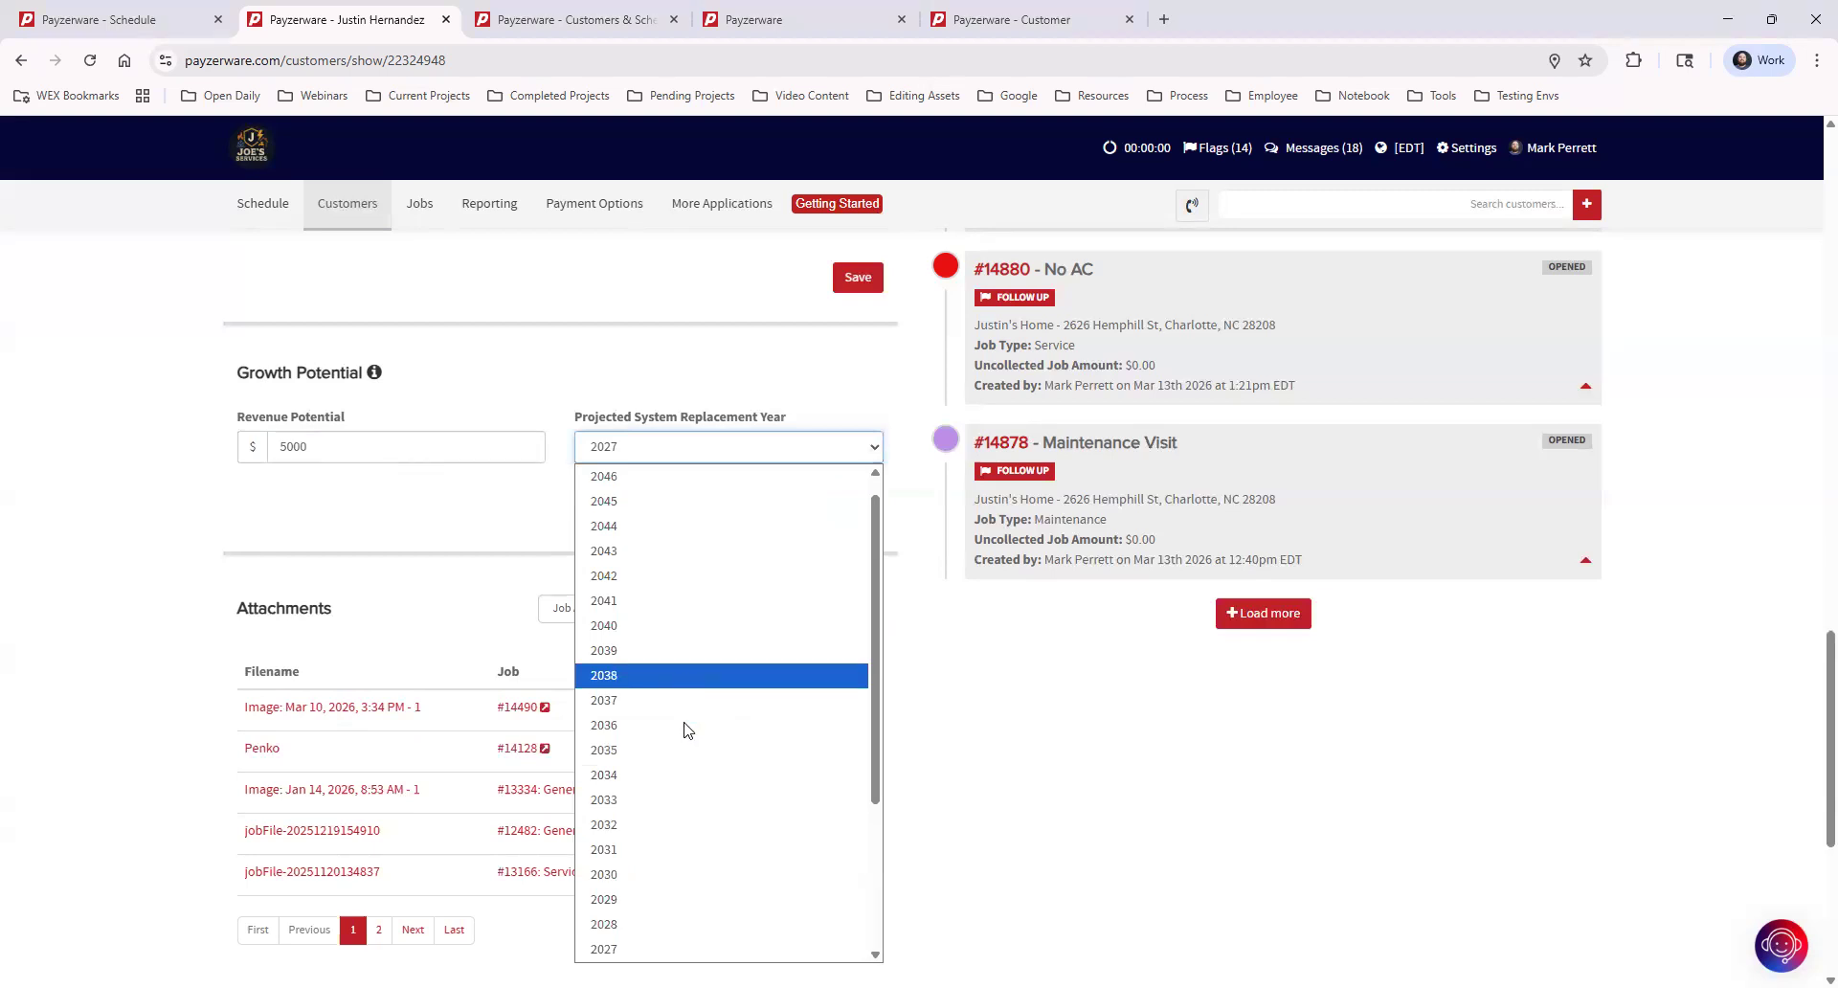
pyautogui.click(713, 367)
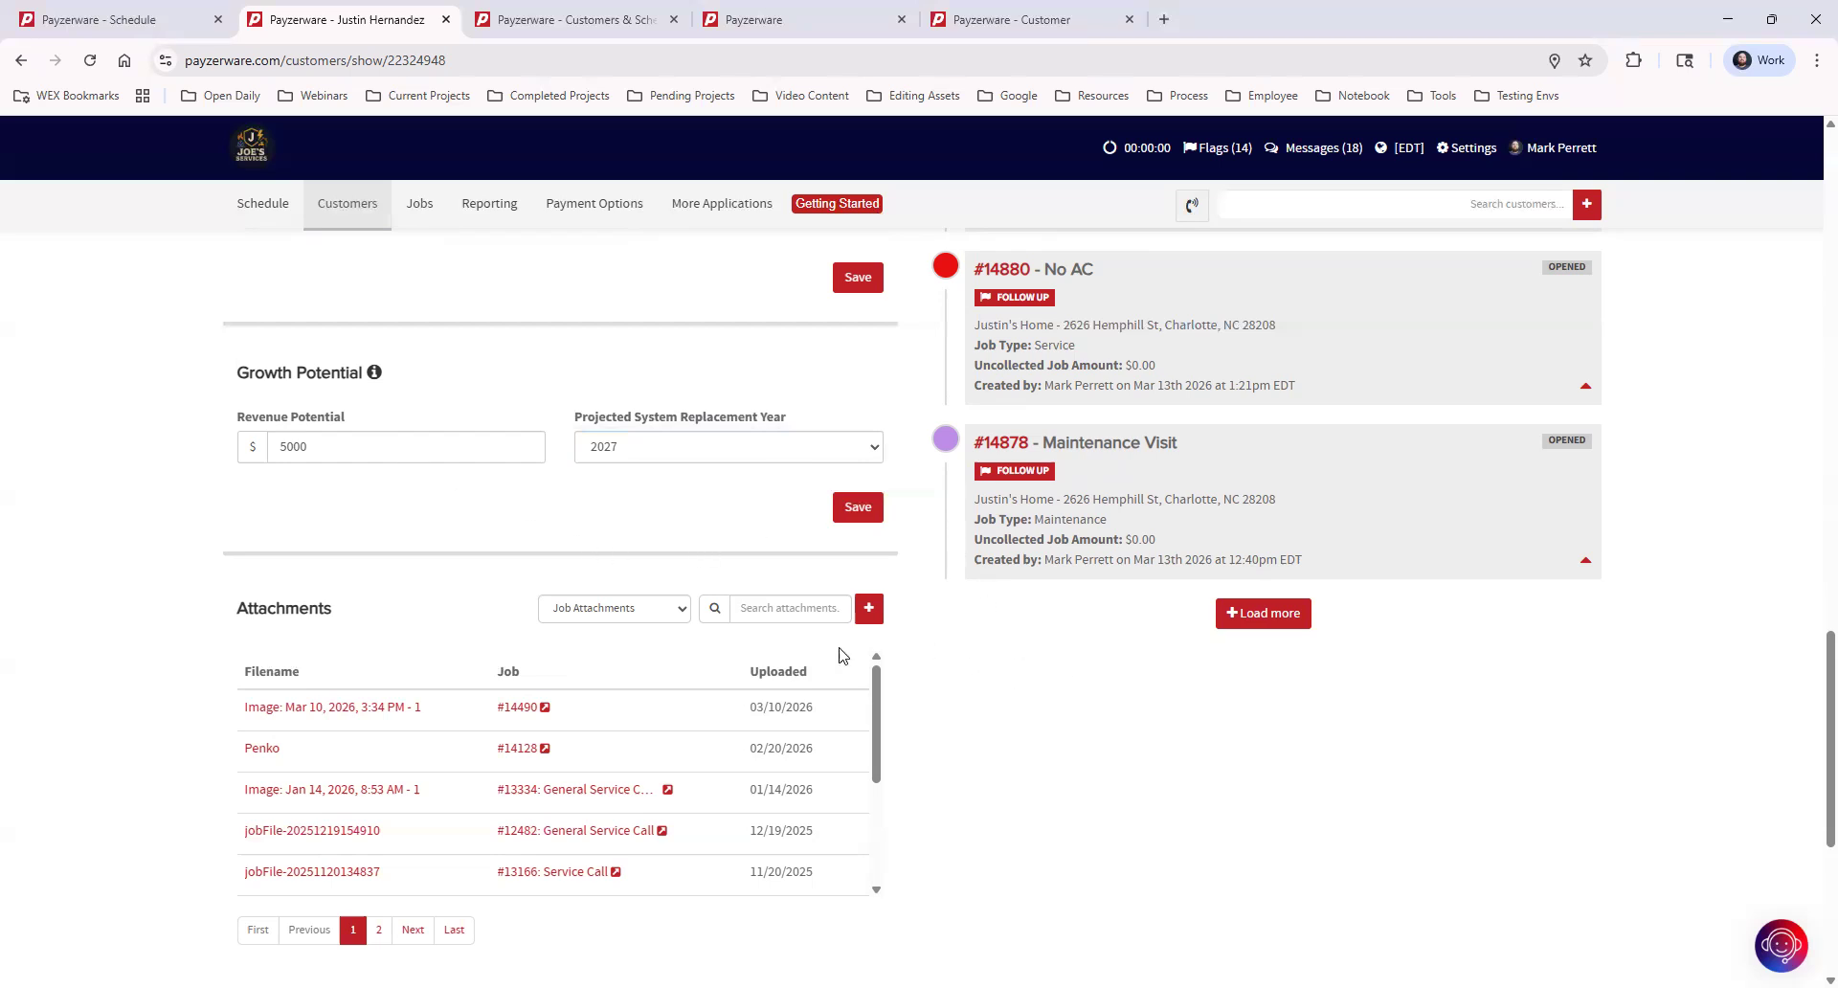
pyautogui.click(624, 618)
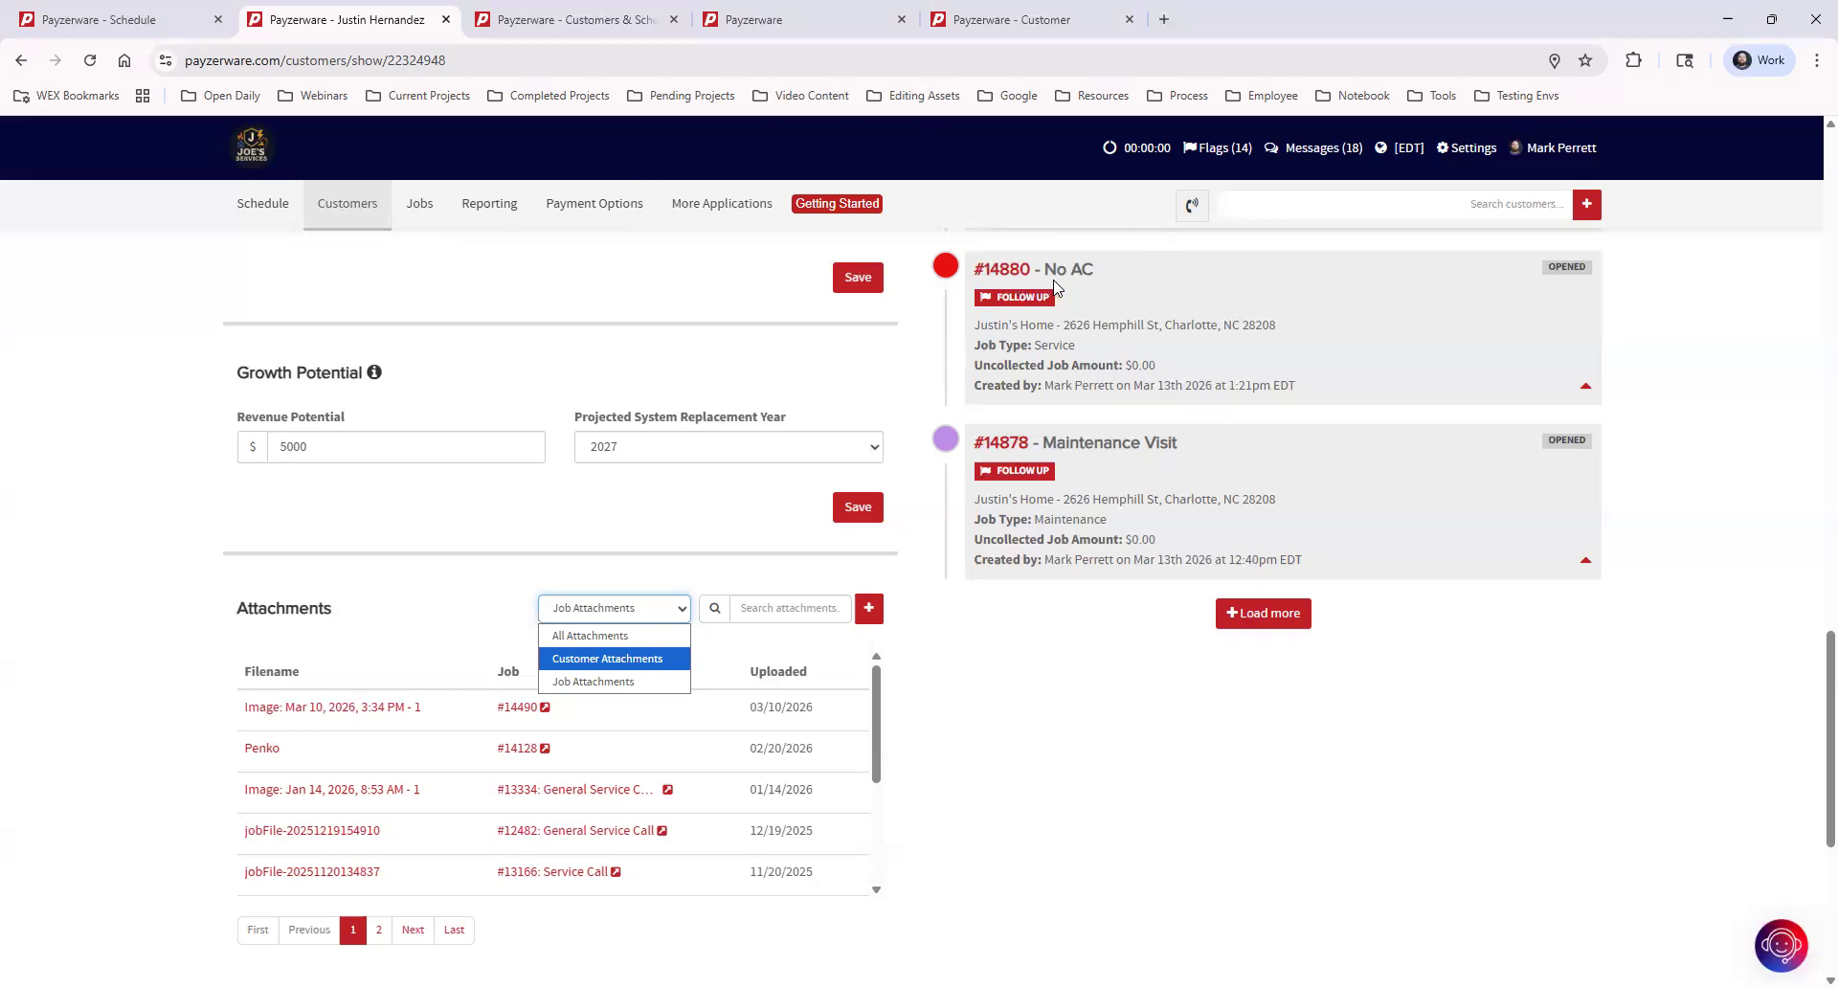
pyautogui.click(605, 682)
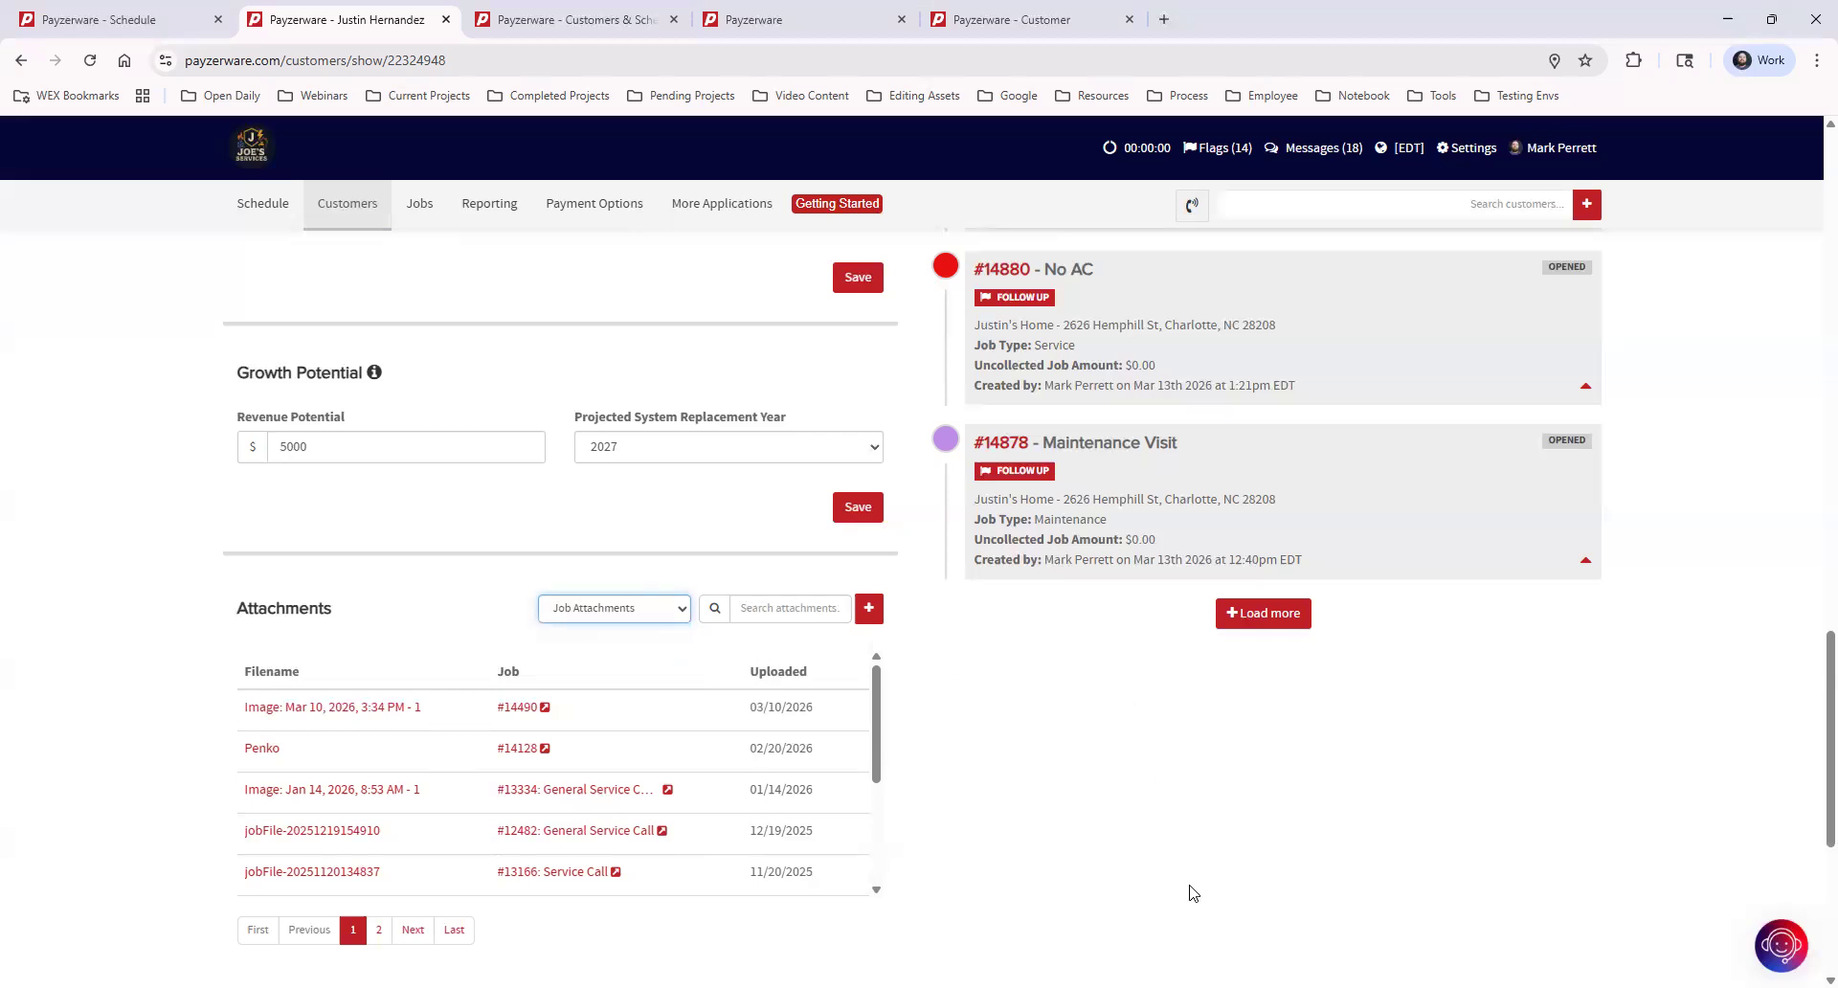
# View the customer's account status options and referral source options without changing either one.
pyautogui.scroll(15, 948, 760)
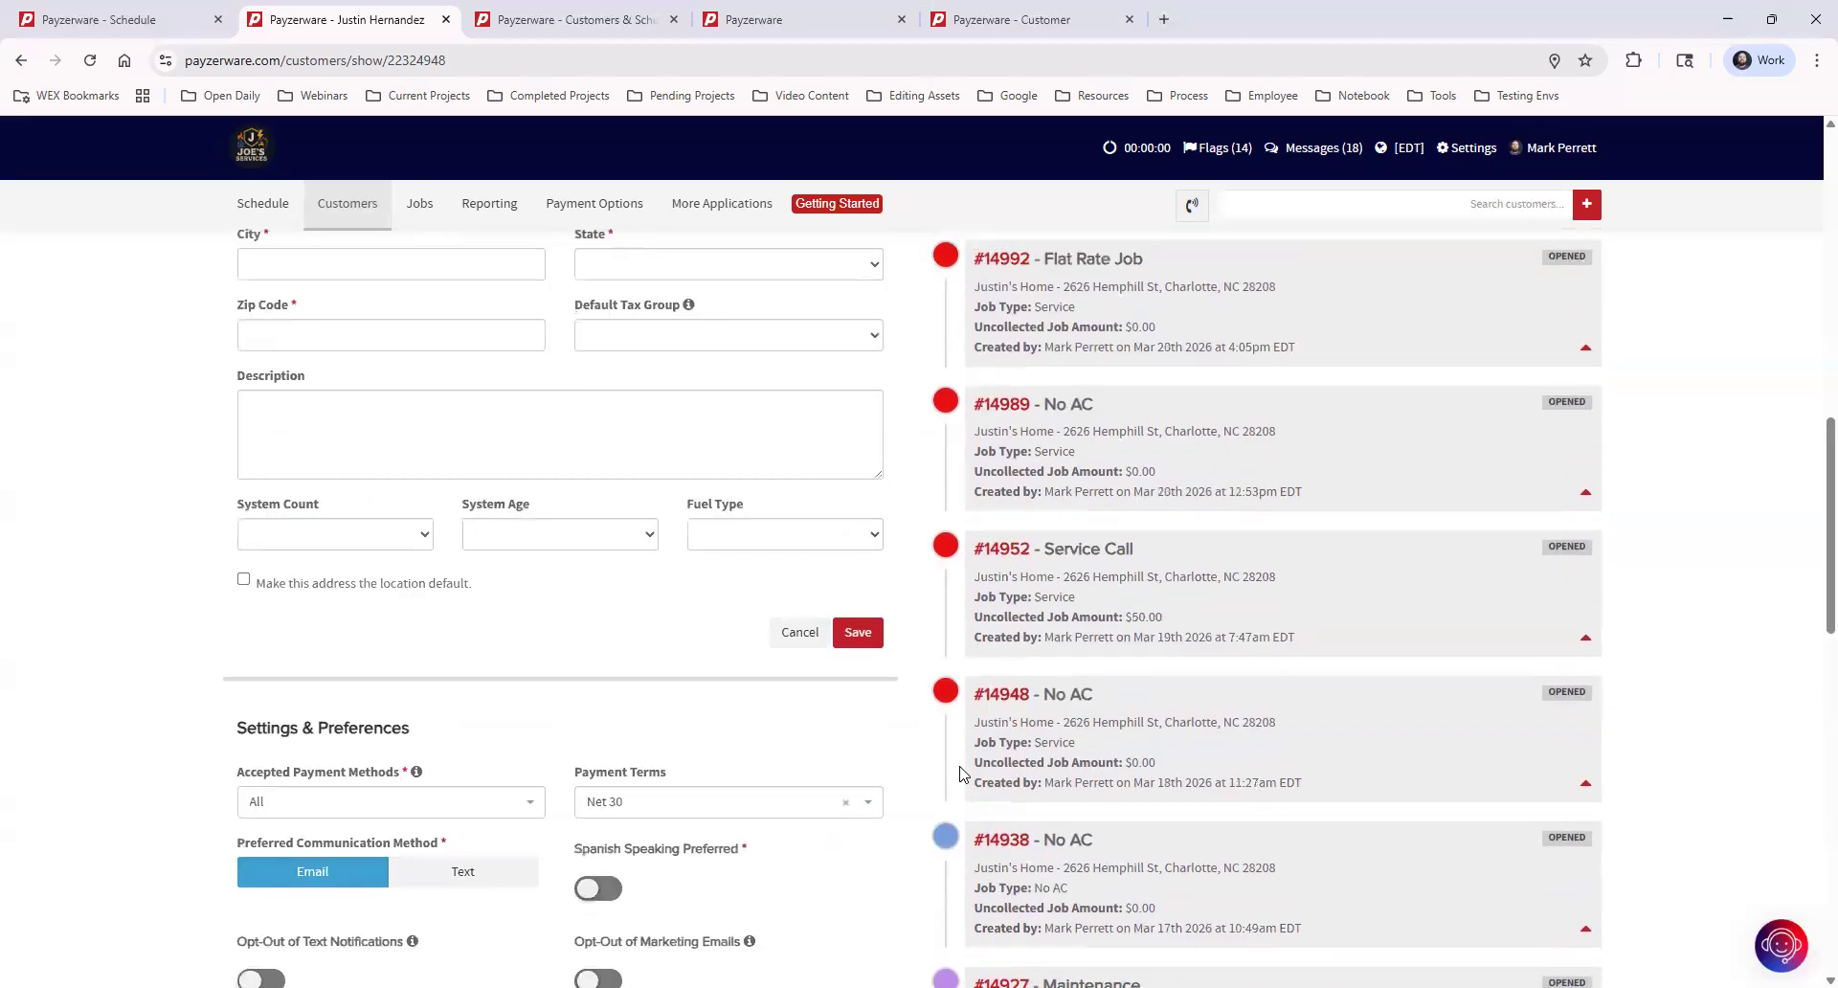
pyautogui.scroll(5, 962, 773)
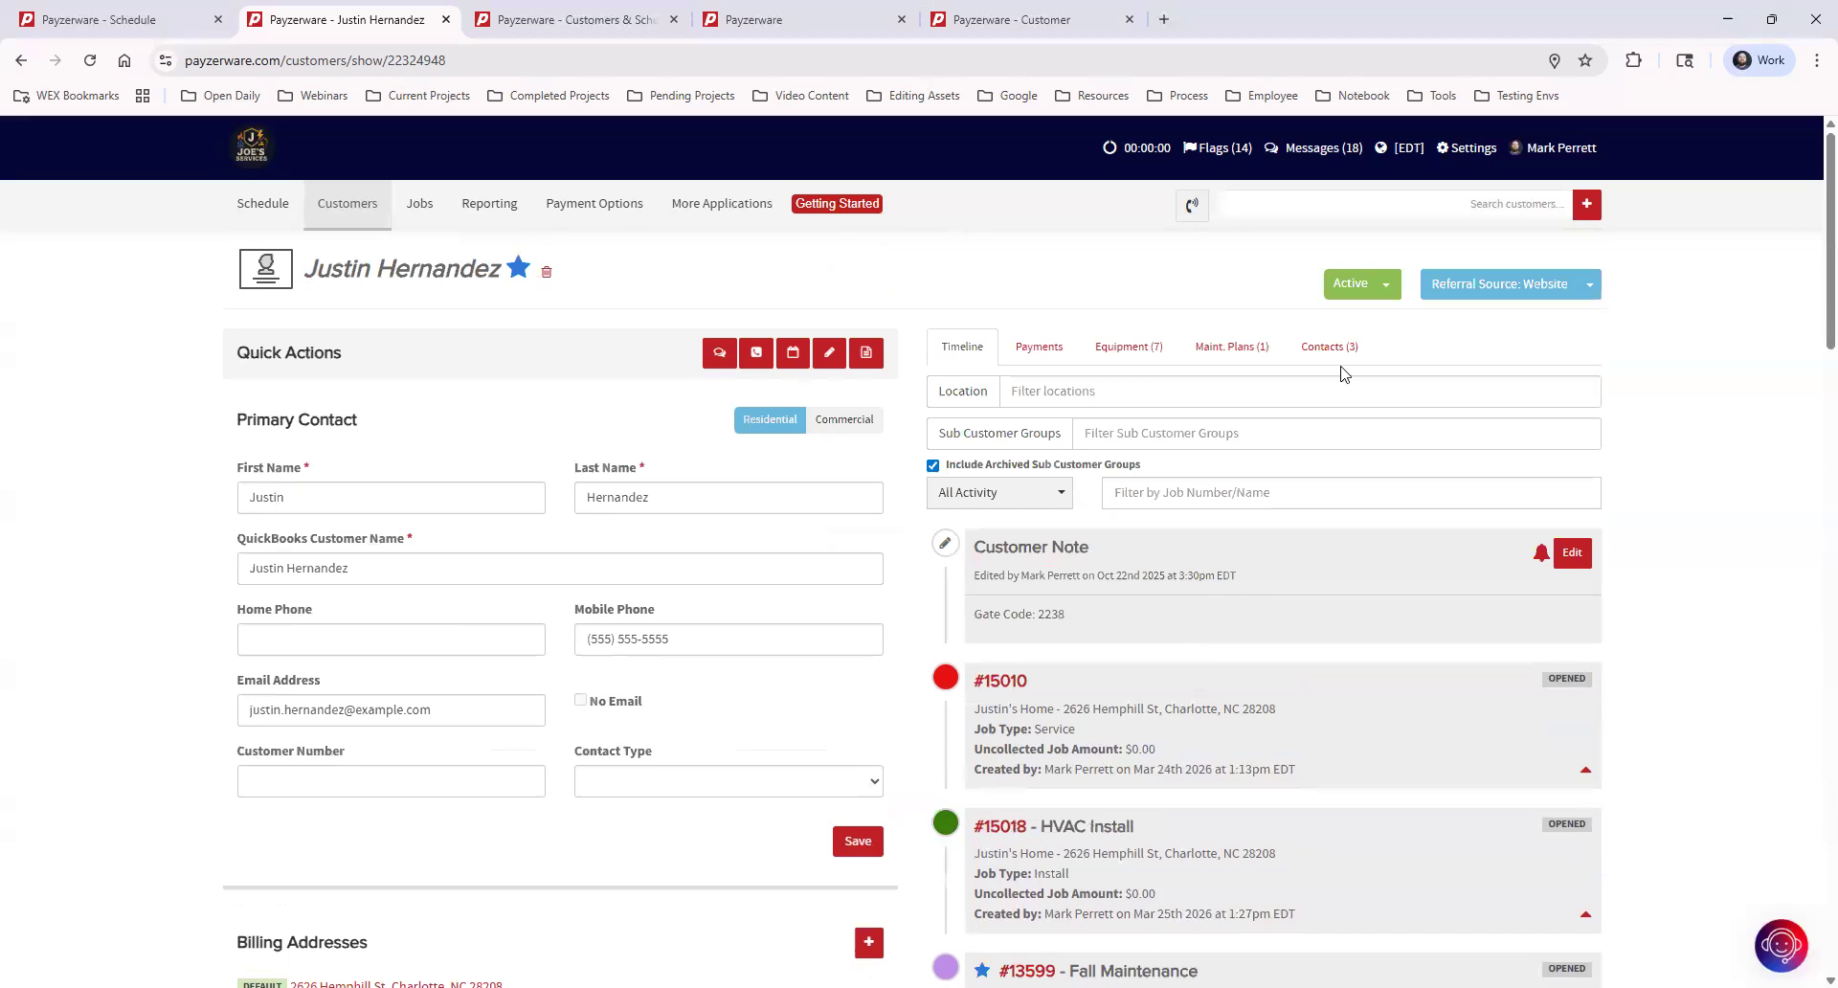
pyautogui.click(1388, 285)
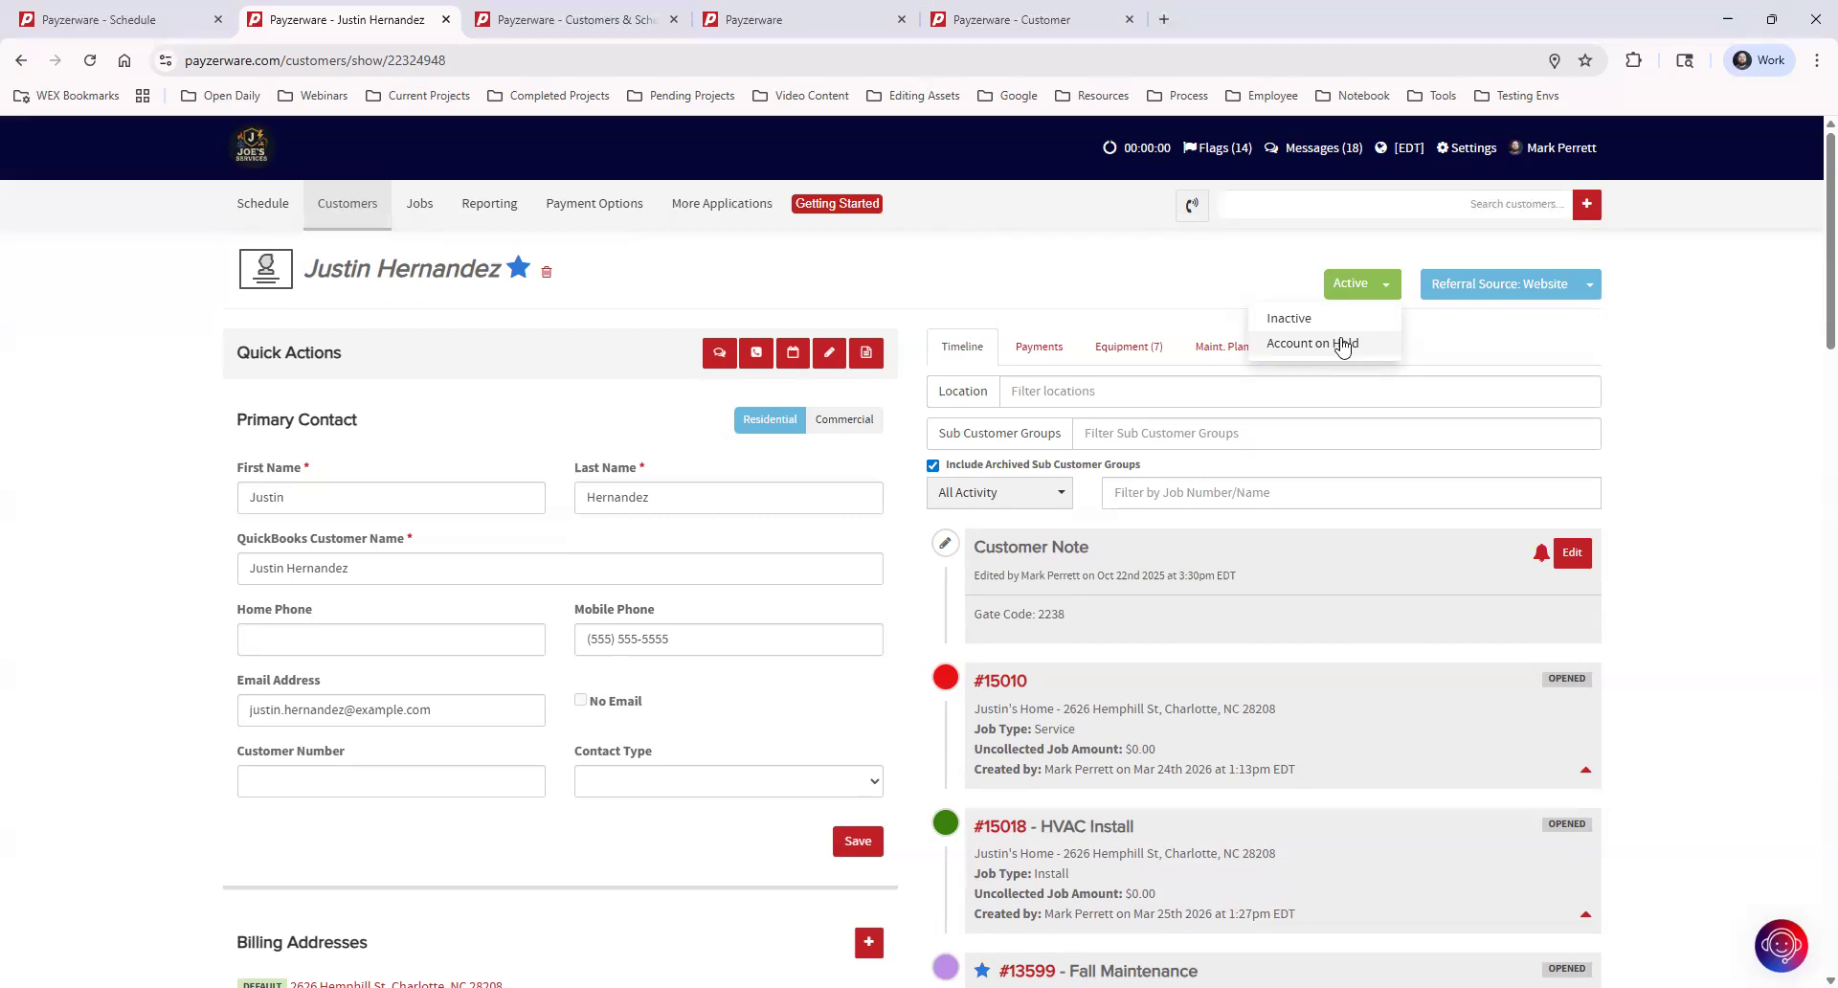
pyautogui.click(1686, 312)
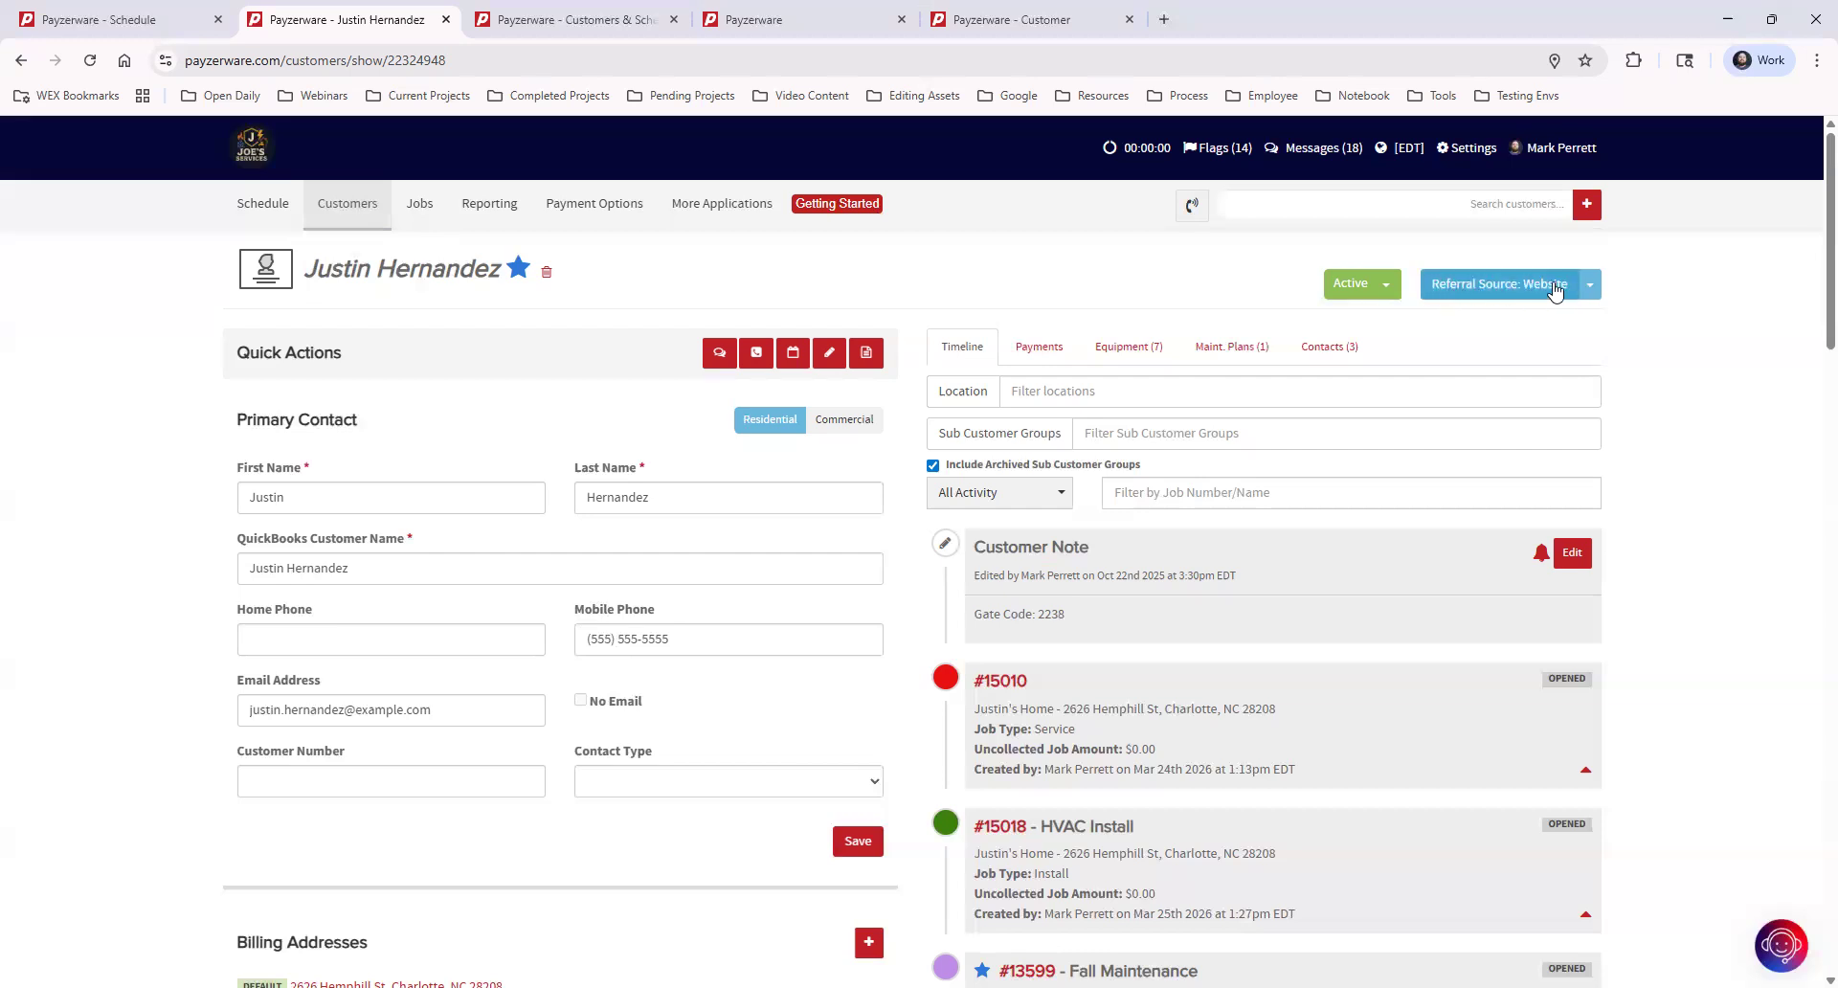
pyautogui.click(1589, 284)
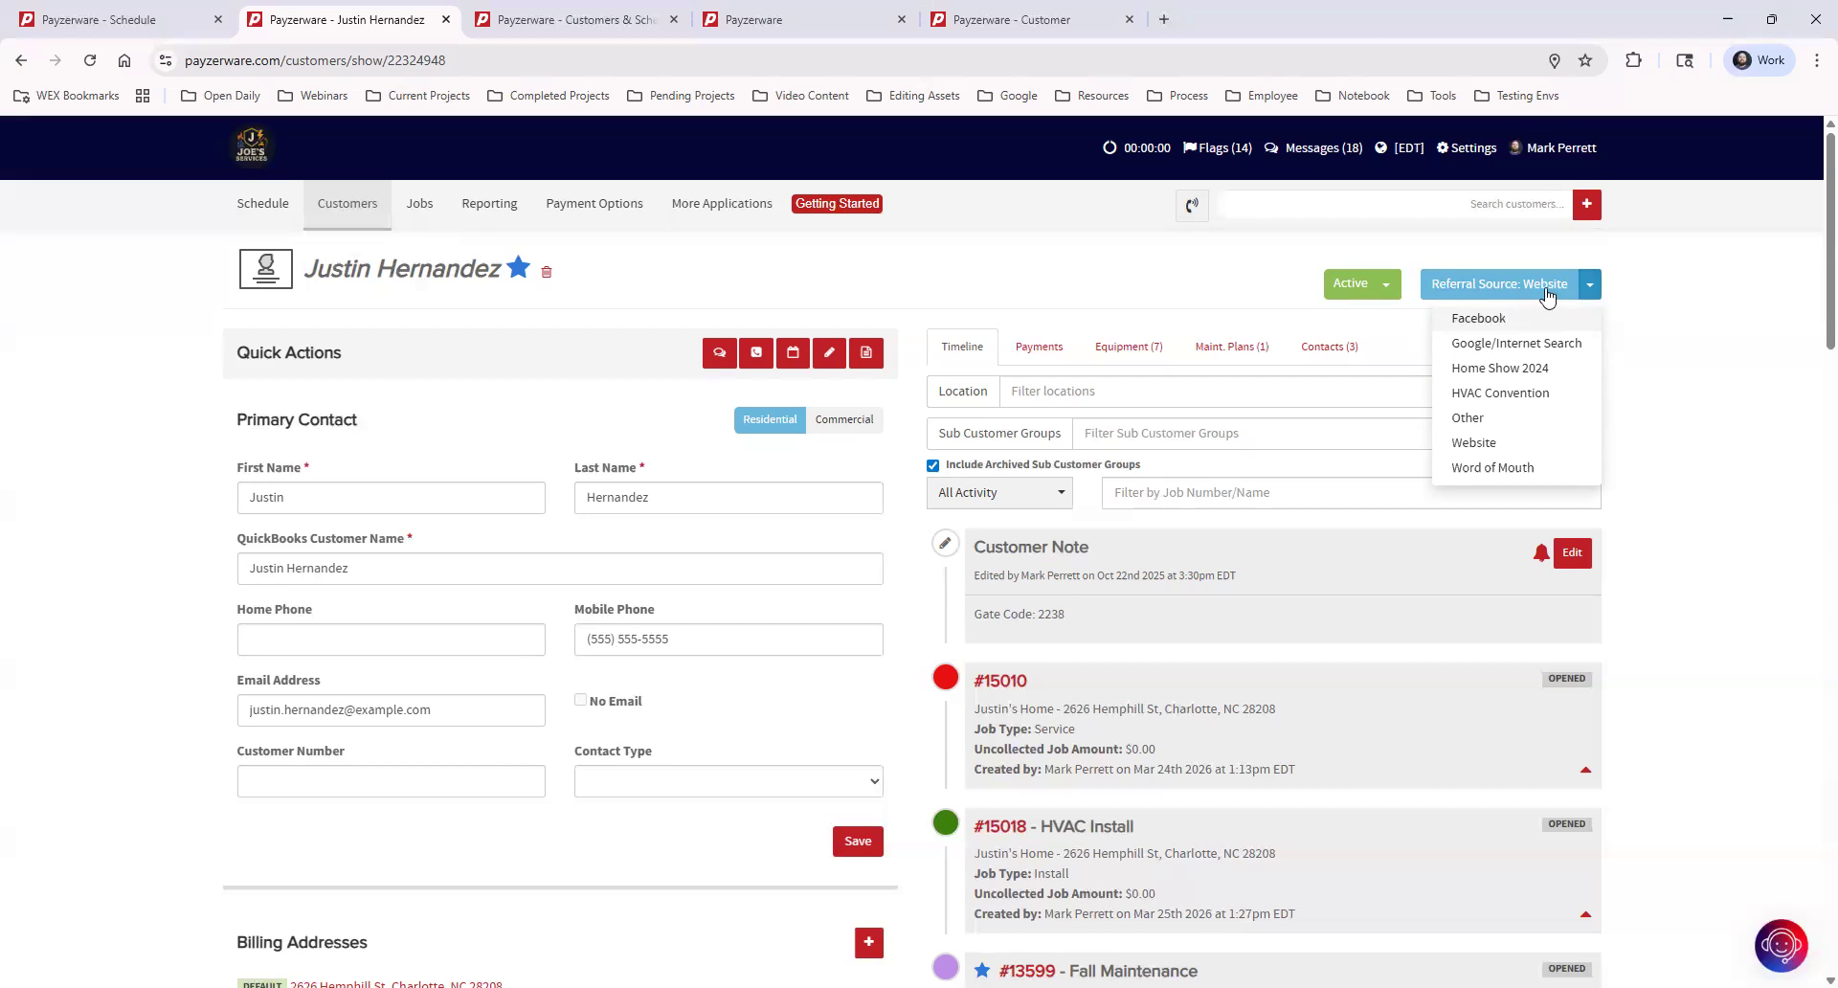
pyautogui.click(1682, 458)
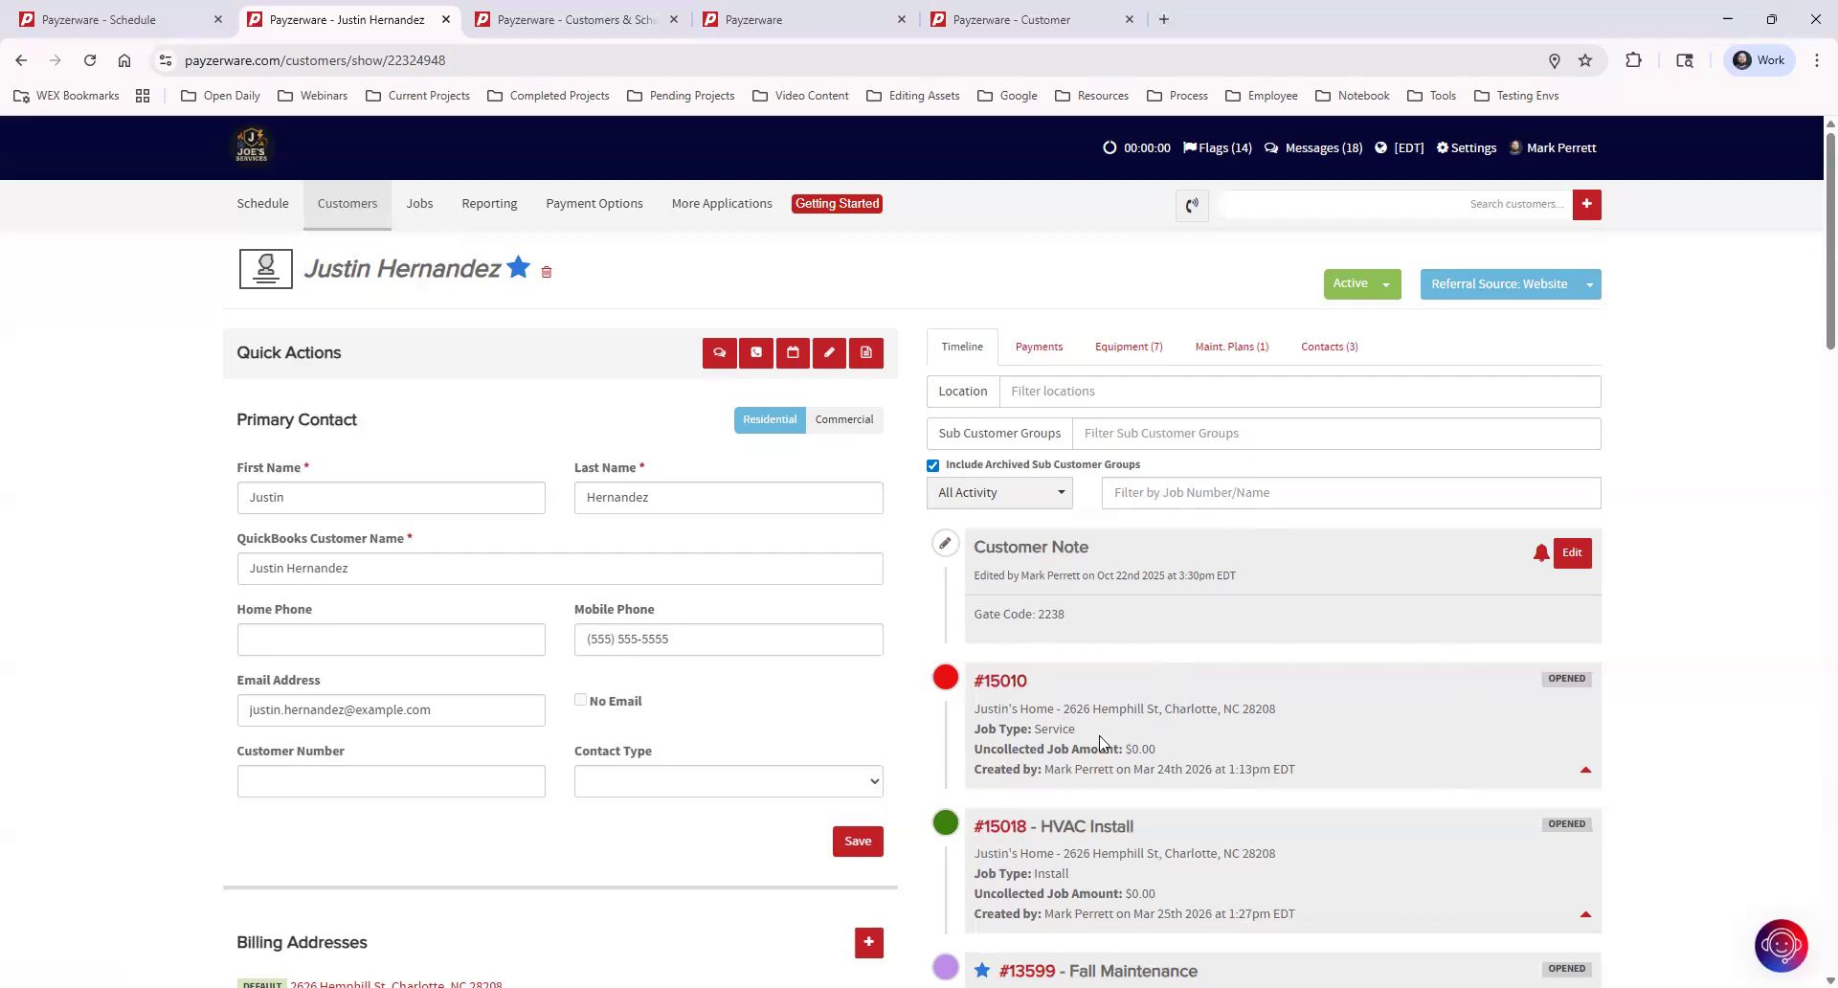
# Review the customer's timeline jobs, highlighting the Fall Maintenance name and briefly expanding the HVAC Install job's details before collapsing them.
pyautogui.scroll(-2, 1345, 699)
pyautogui.scroll(-5, 1358, 701)
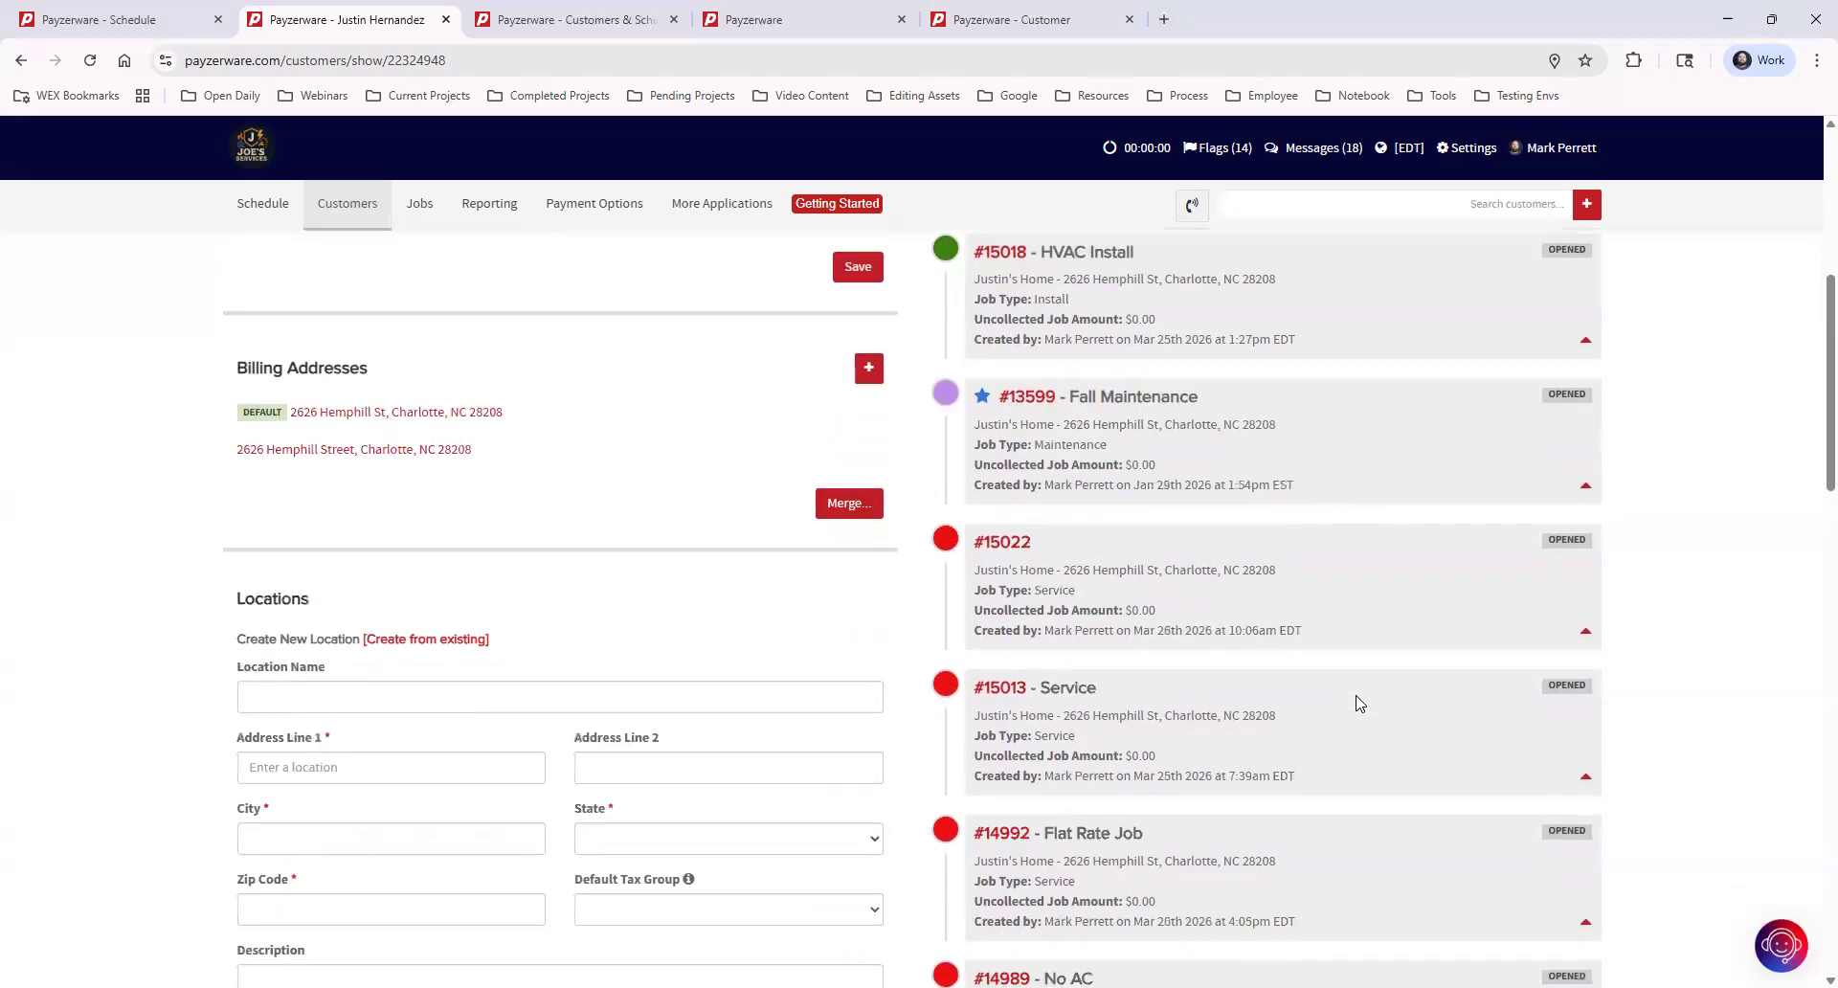
pyautogui.scroll(2, 1351, 717)
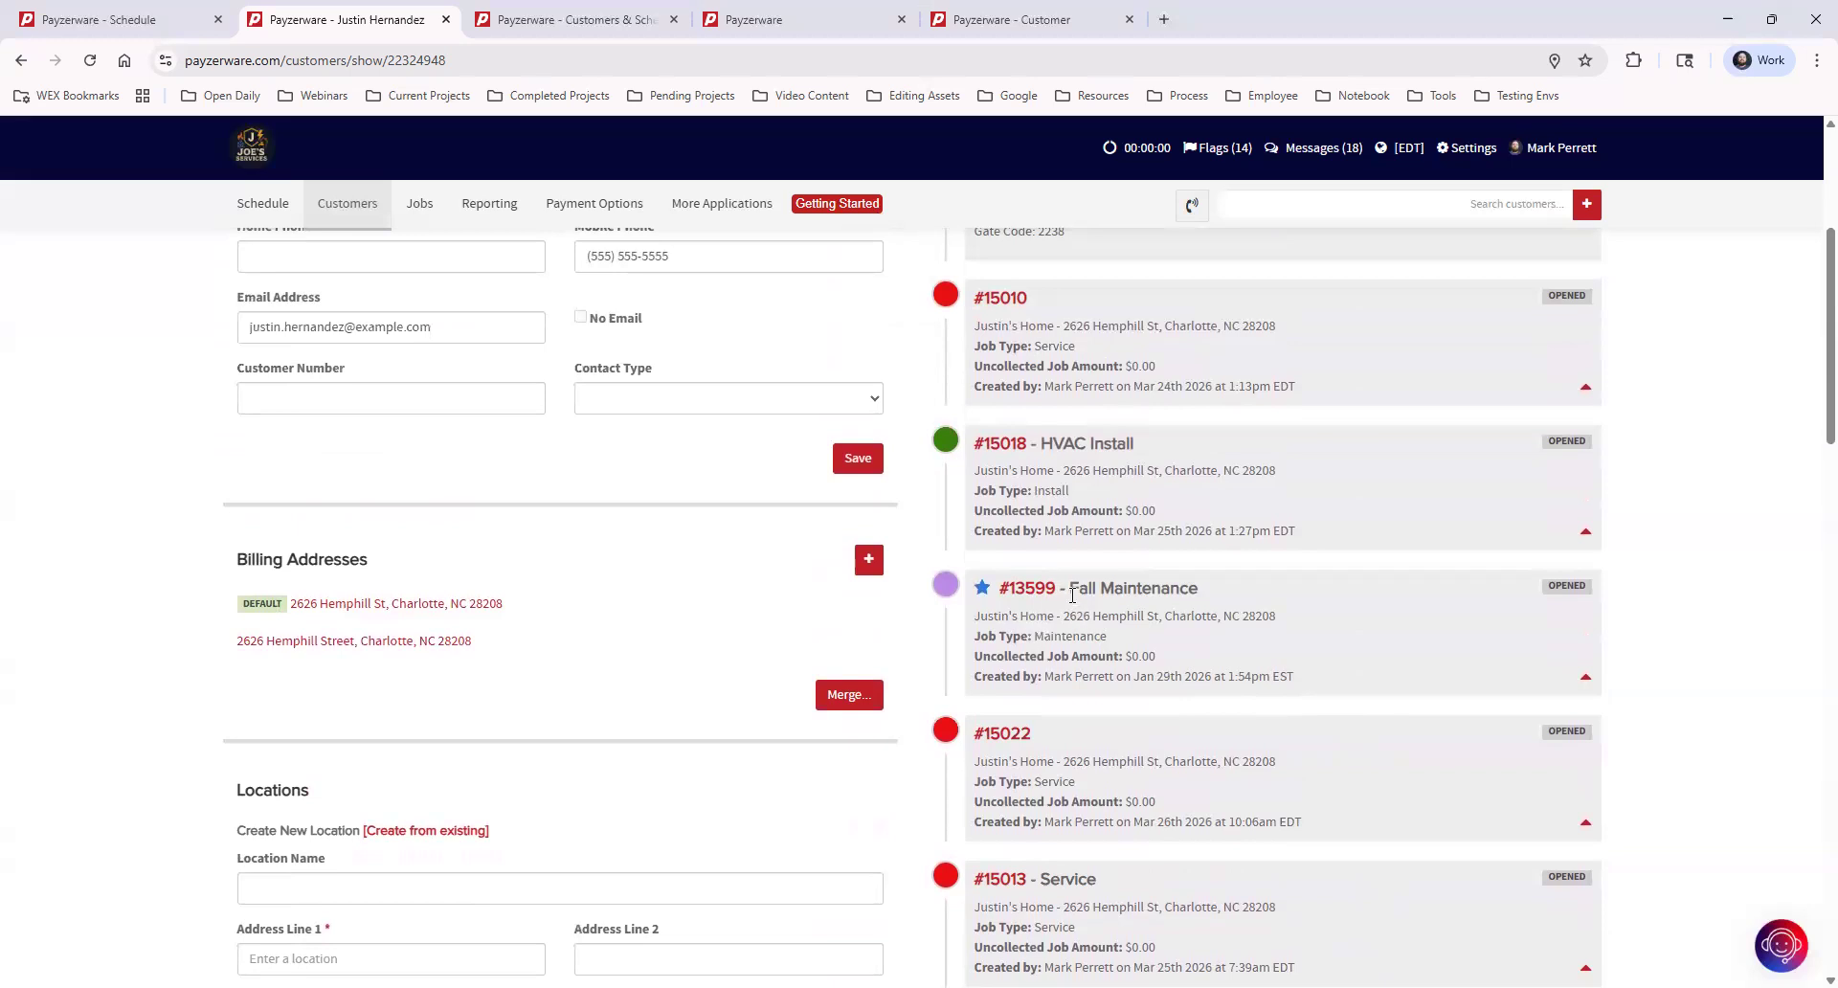
pyautogui.moveTo(1072, 588); pyautogui.dragTo(1298, 594)
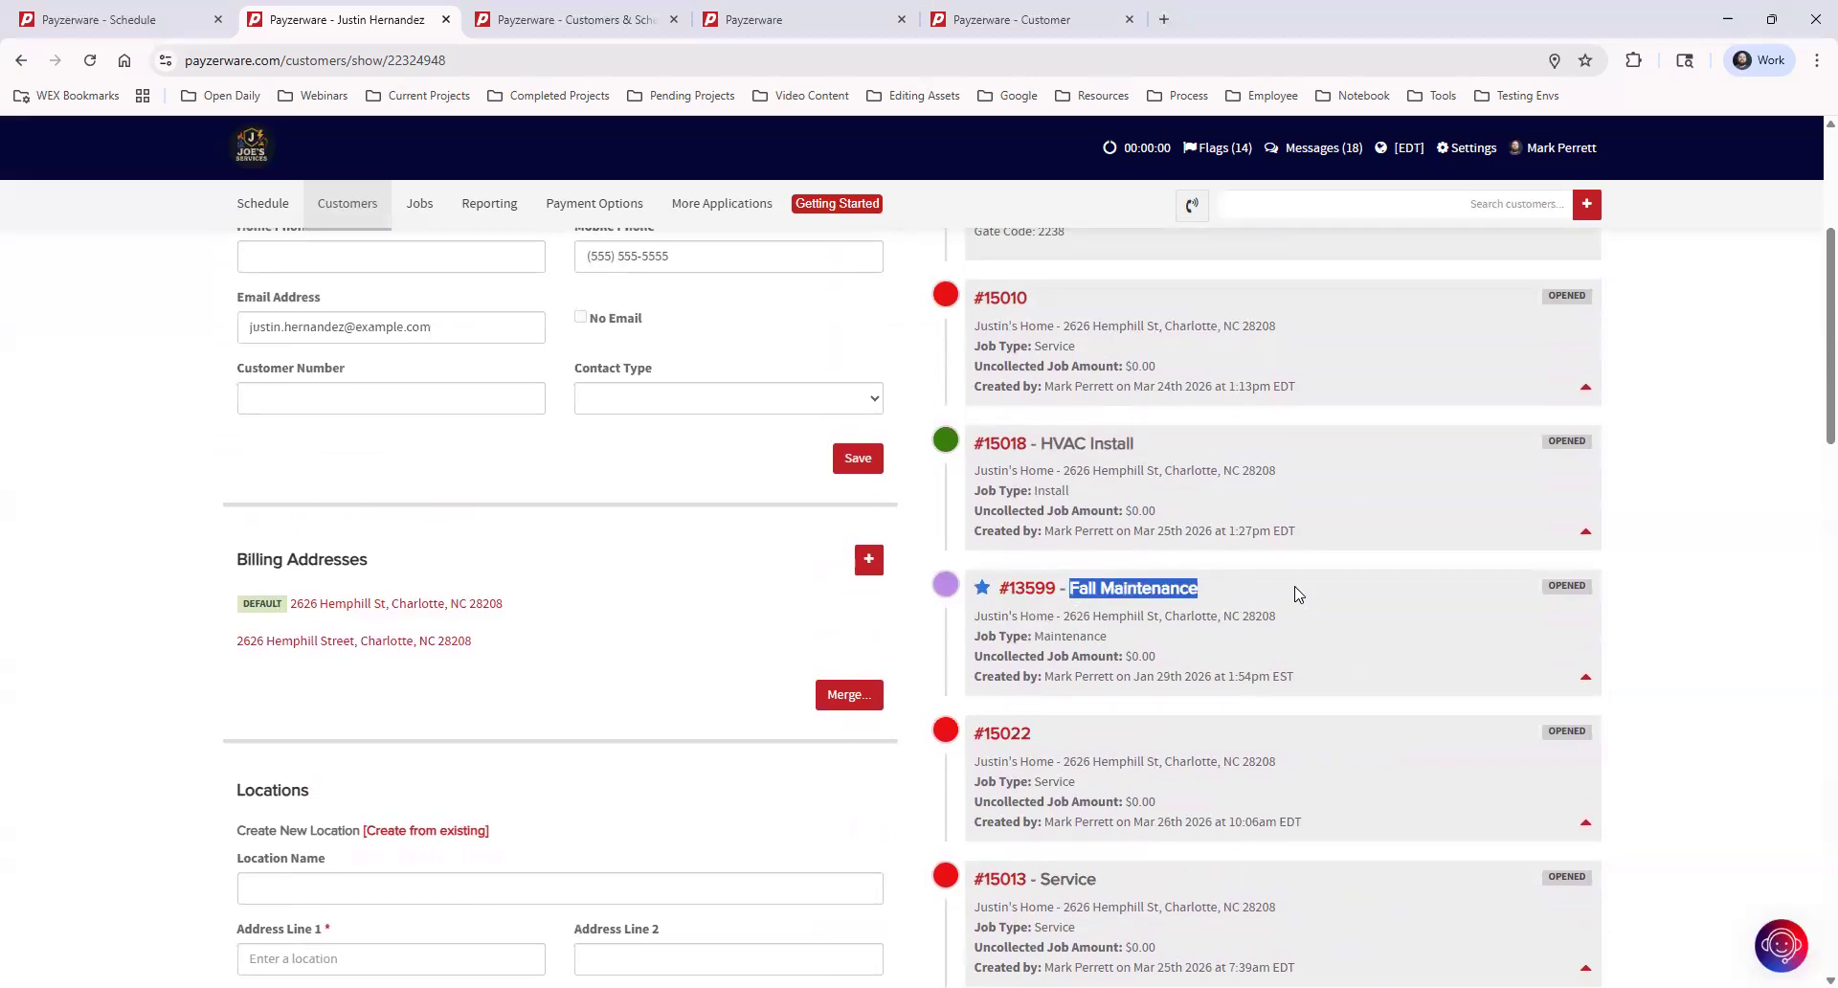
pyautogui.click(1298, 594)
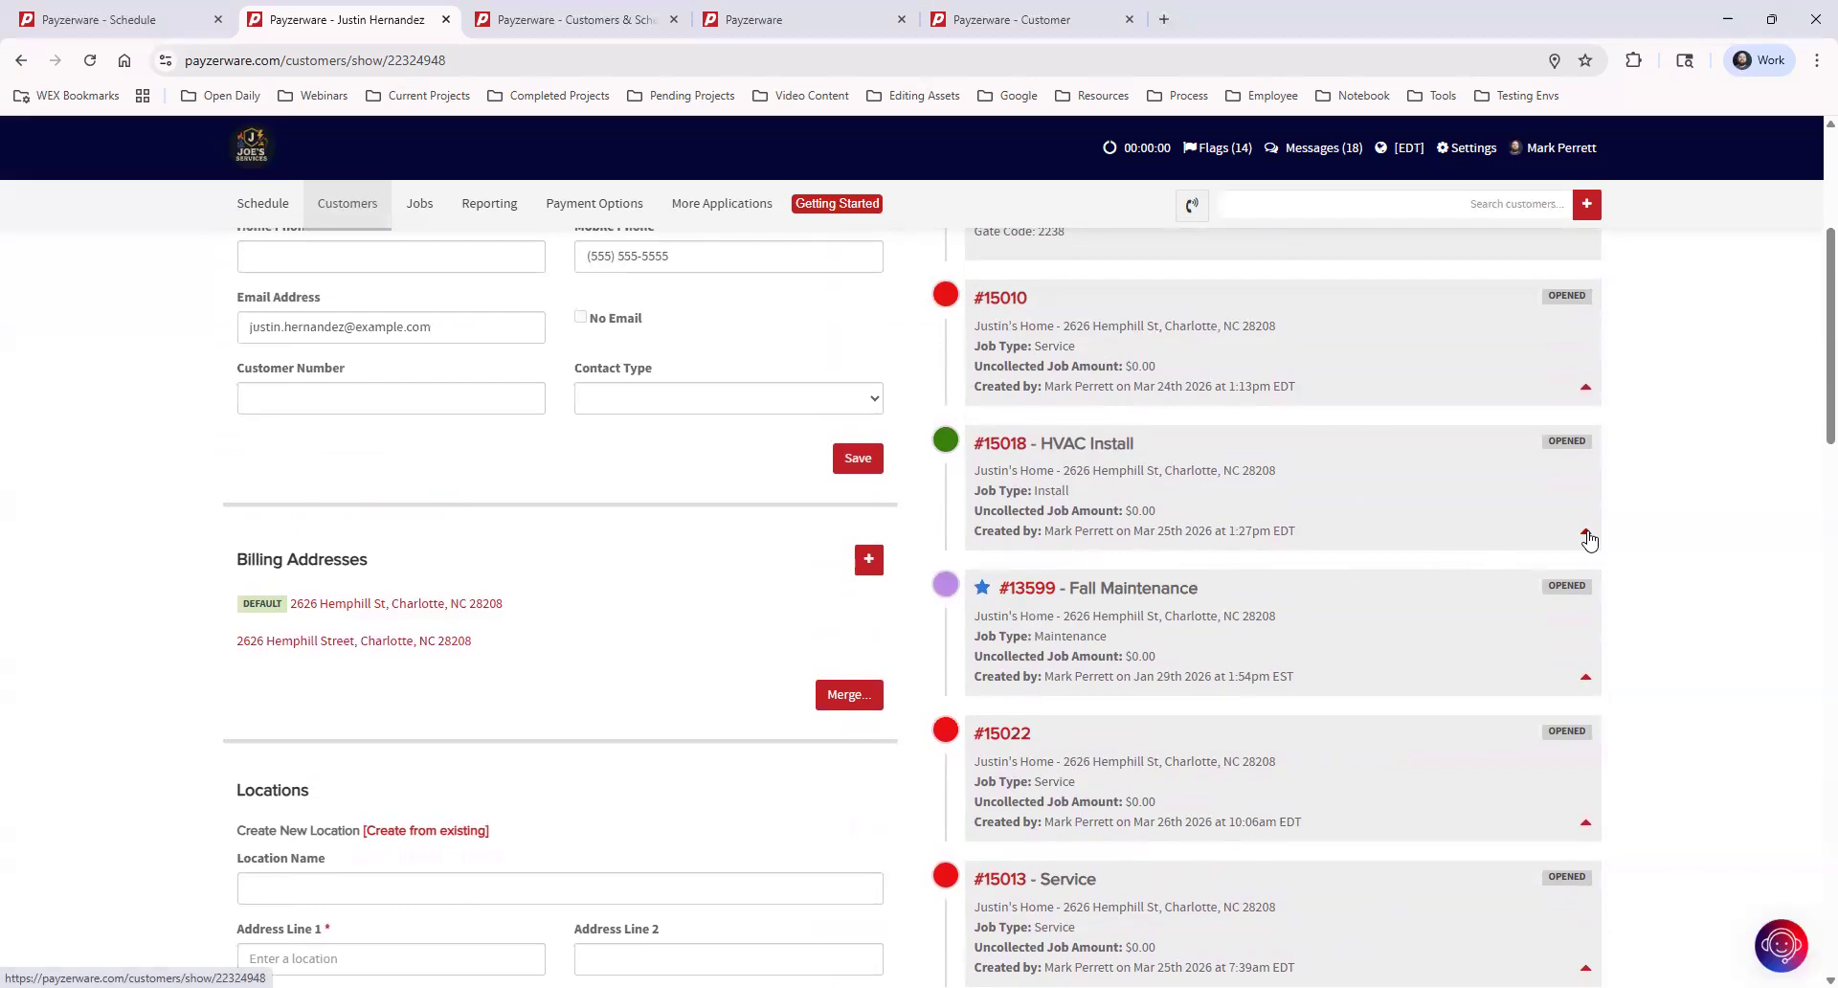
pyautogui.click(1585, 536)
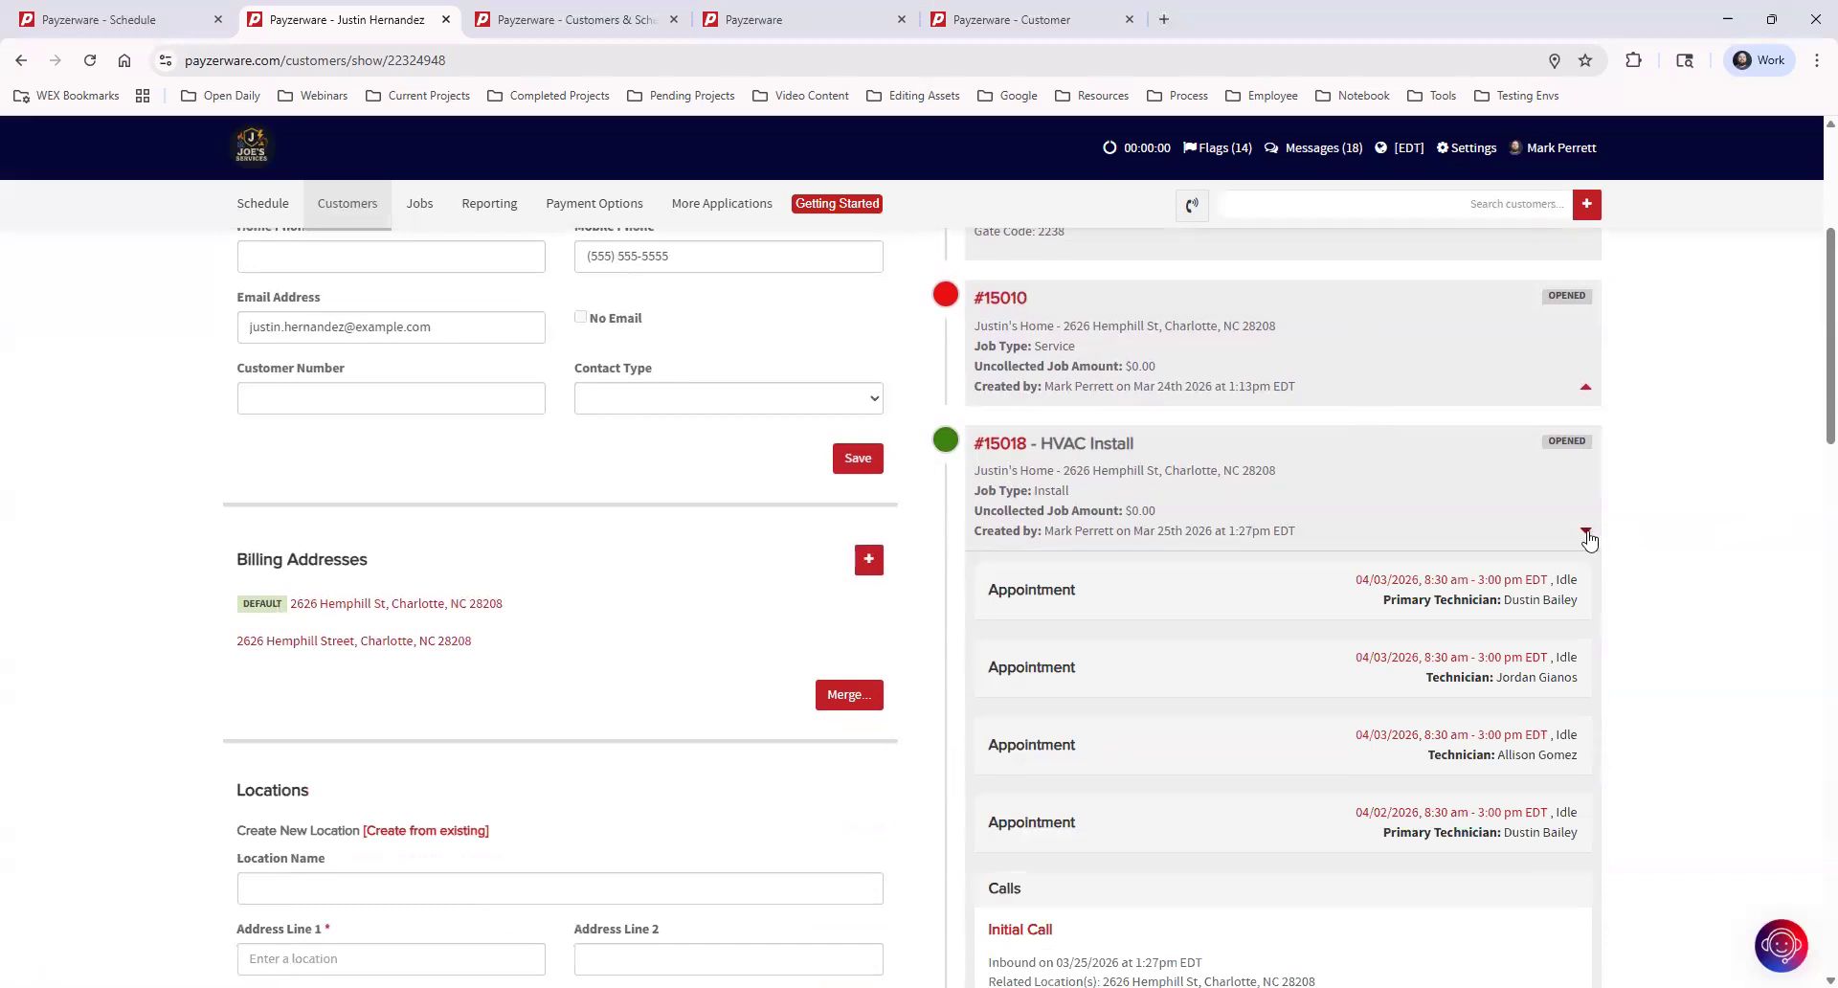
pyautogui.click(1586, 532)
# Expand the first service job below the customer note and the HVAC Install job, and review their appointments and call notes.
pyautogui.scroll(3, 1403, 636)
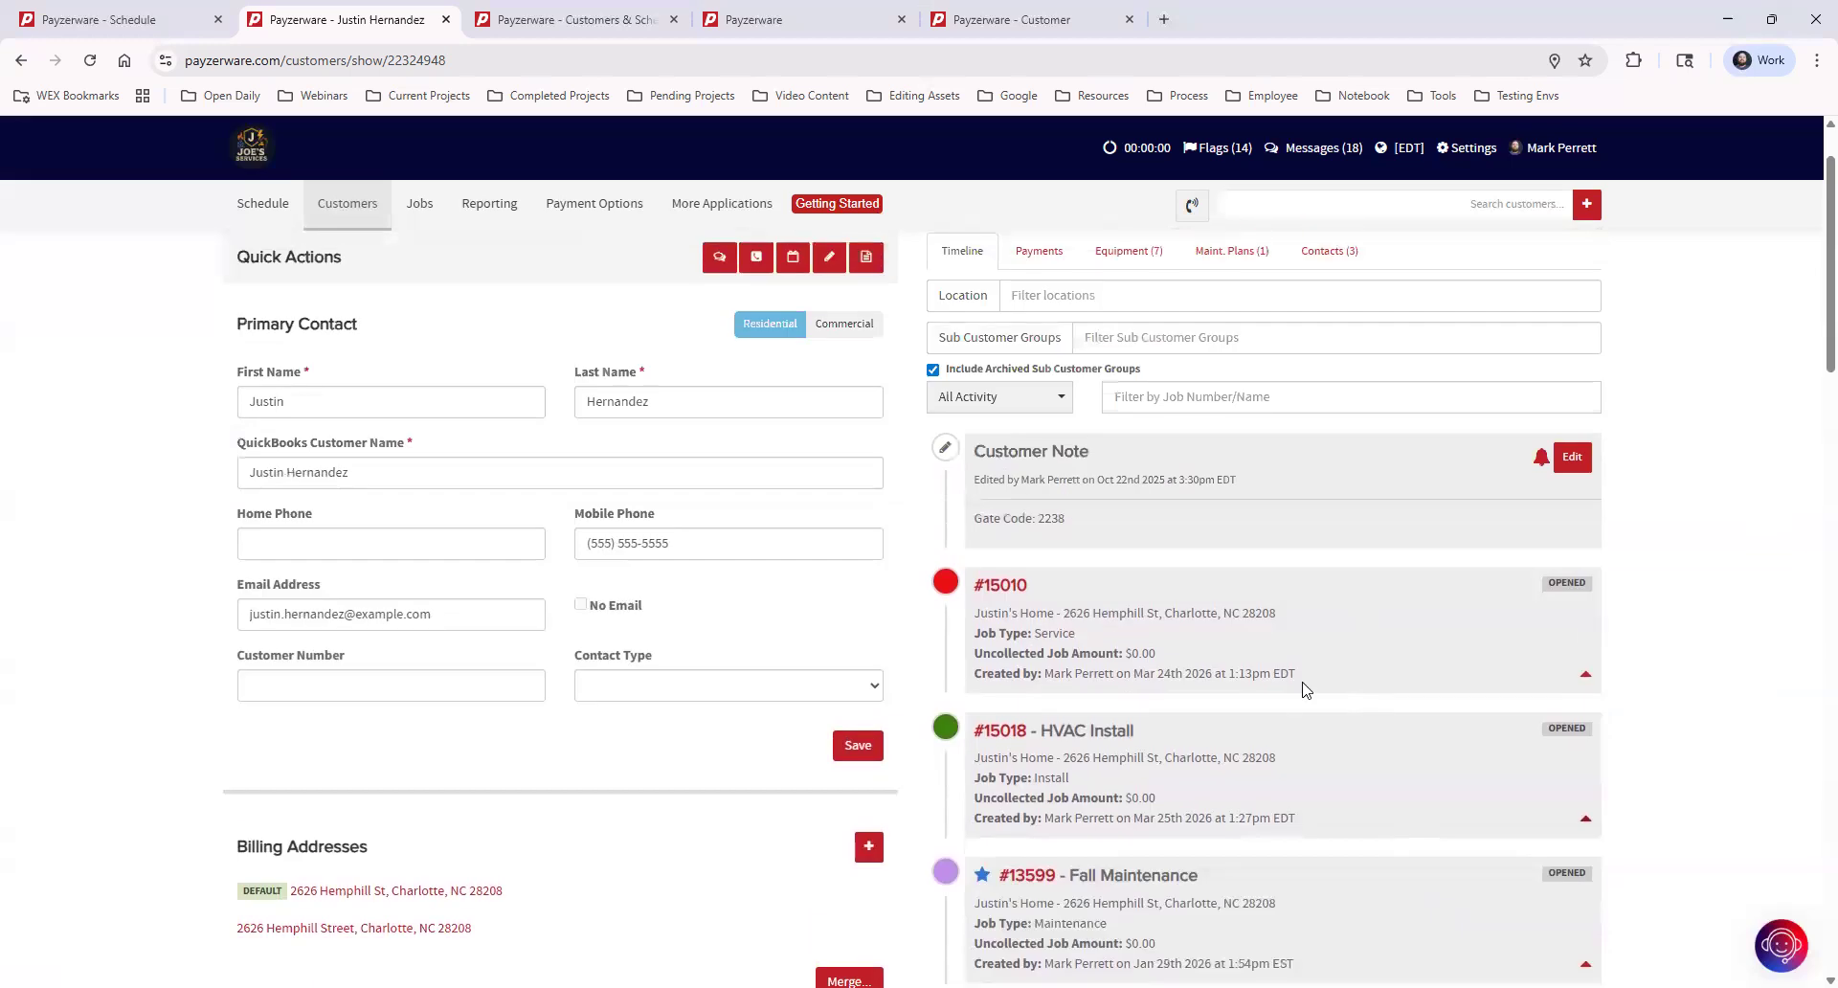
pyautogui.scroll(-2, 1465, 711)
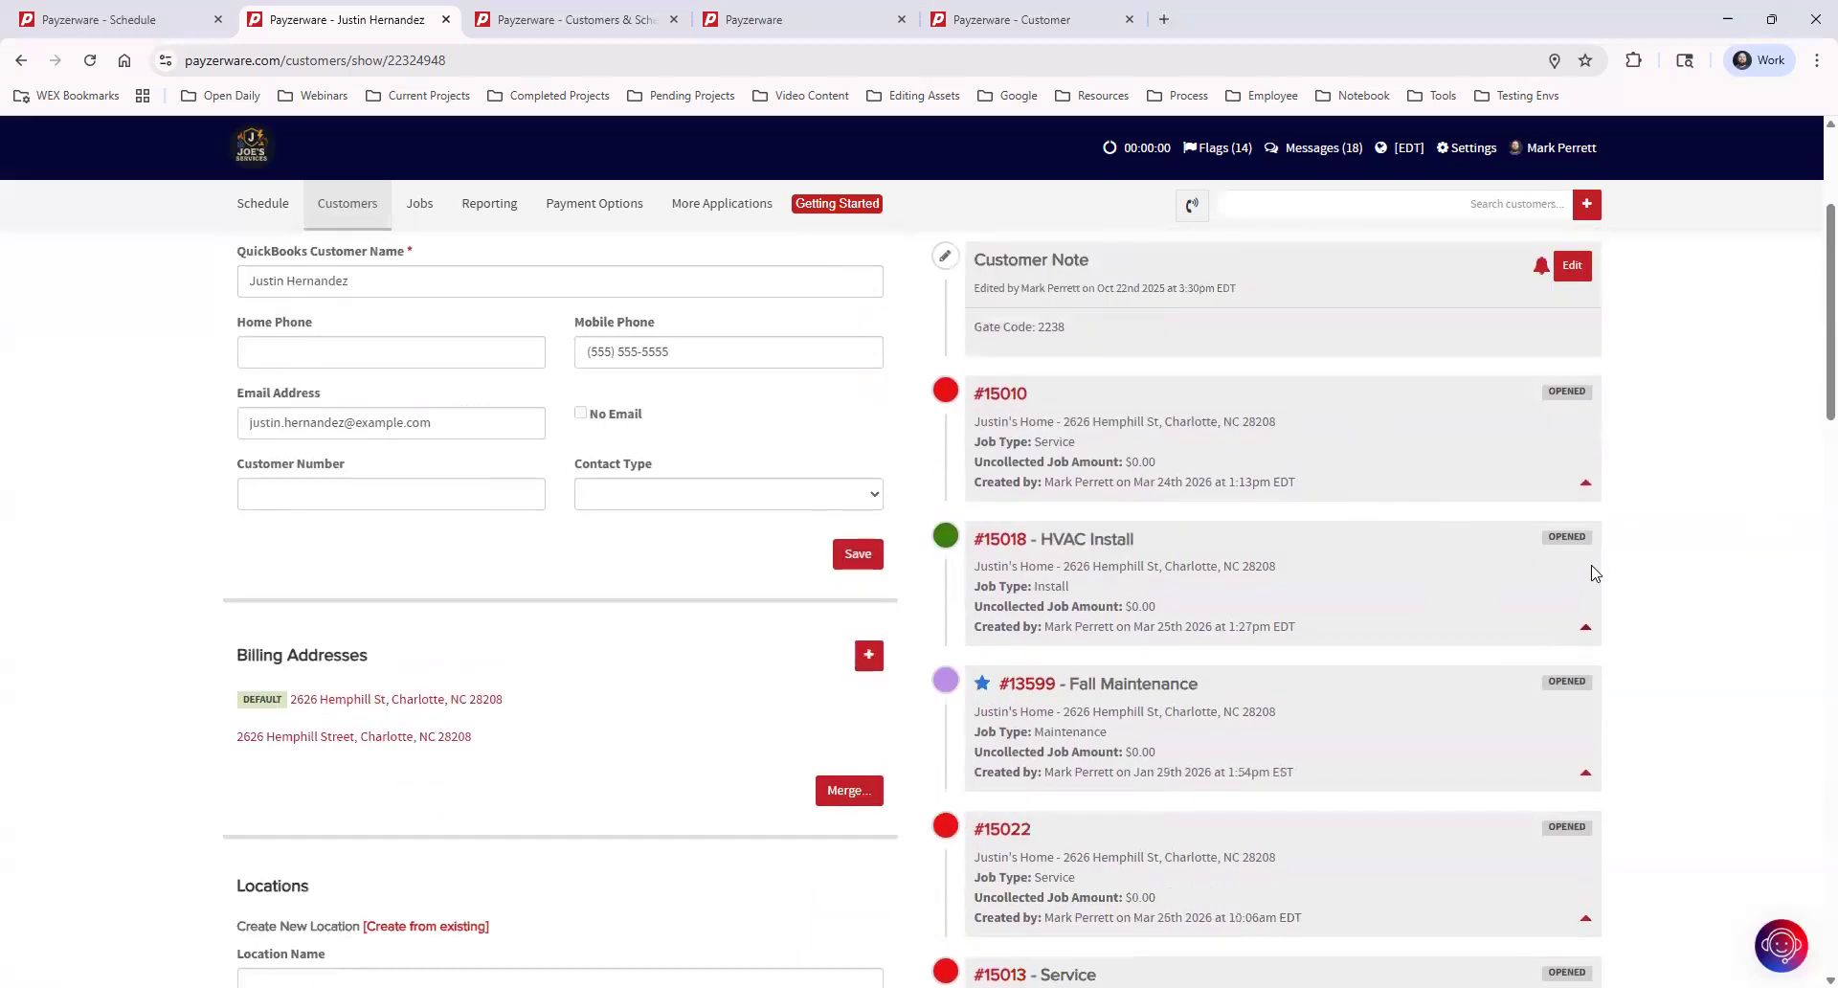
pyautogui.click(1586, 482)
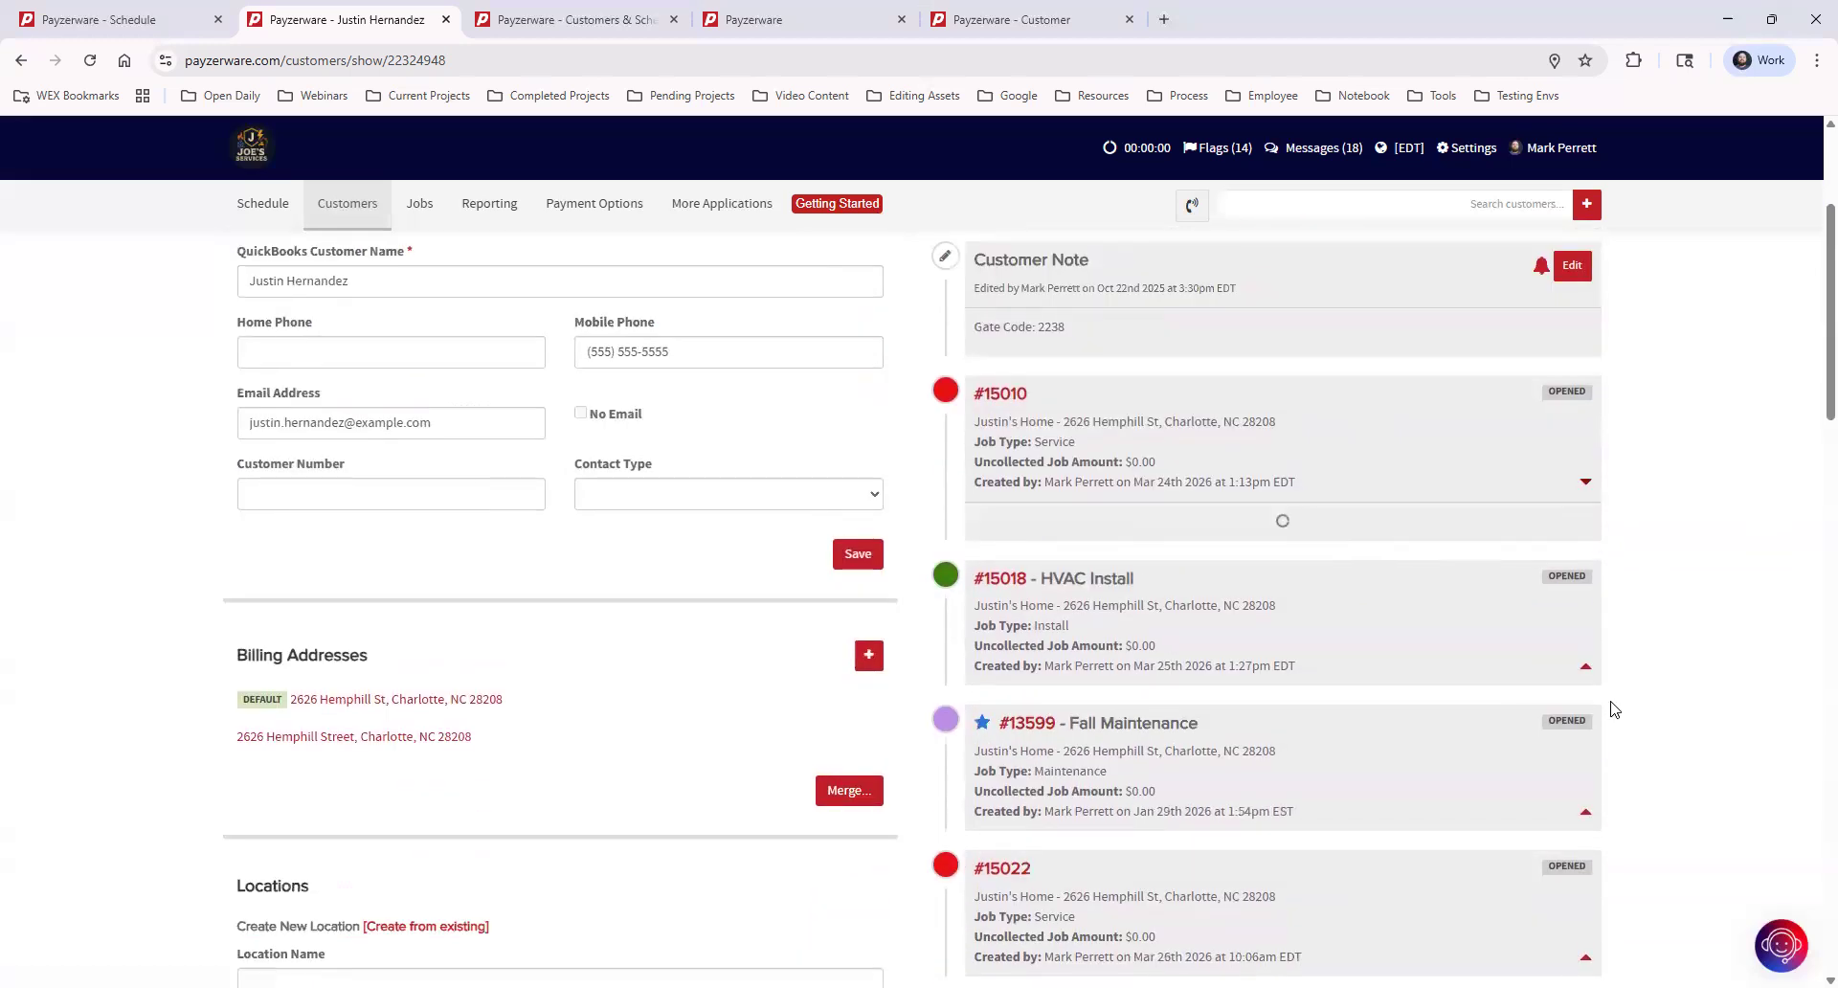
pyautogui.scroll(-8, 1638, 709)
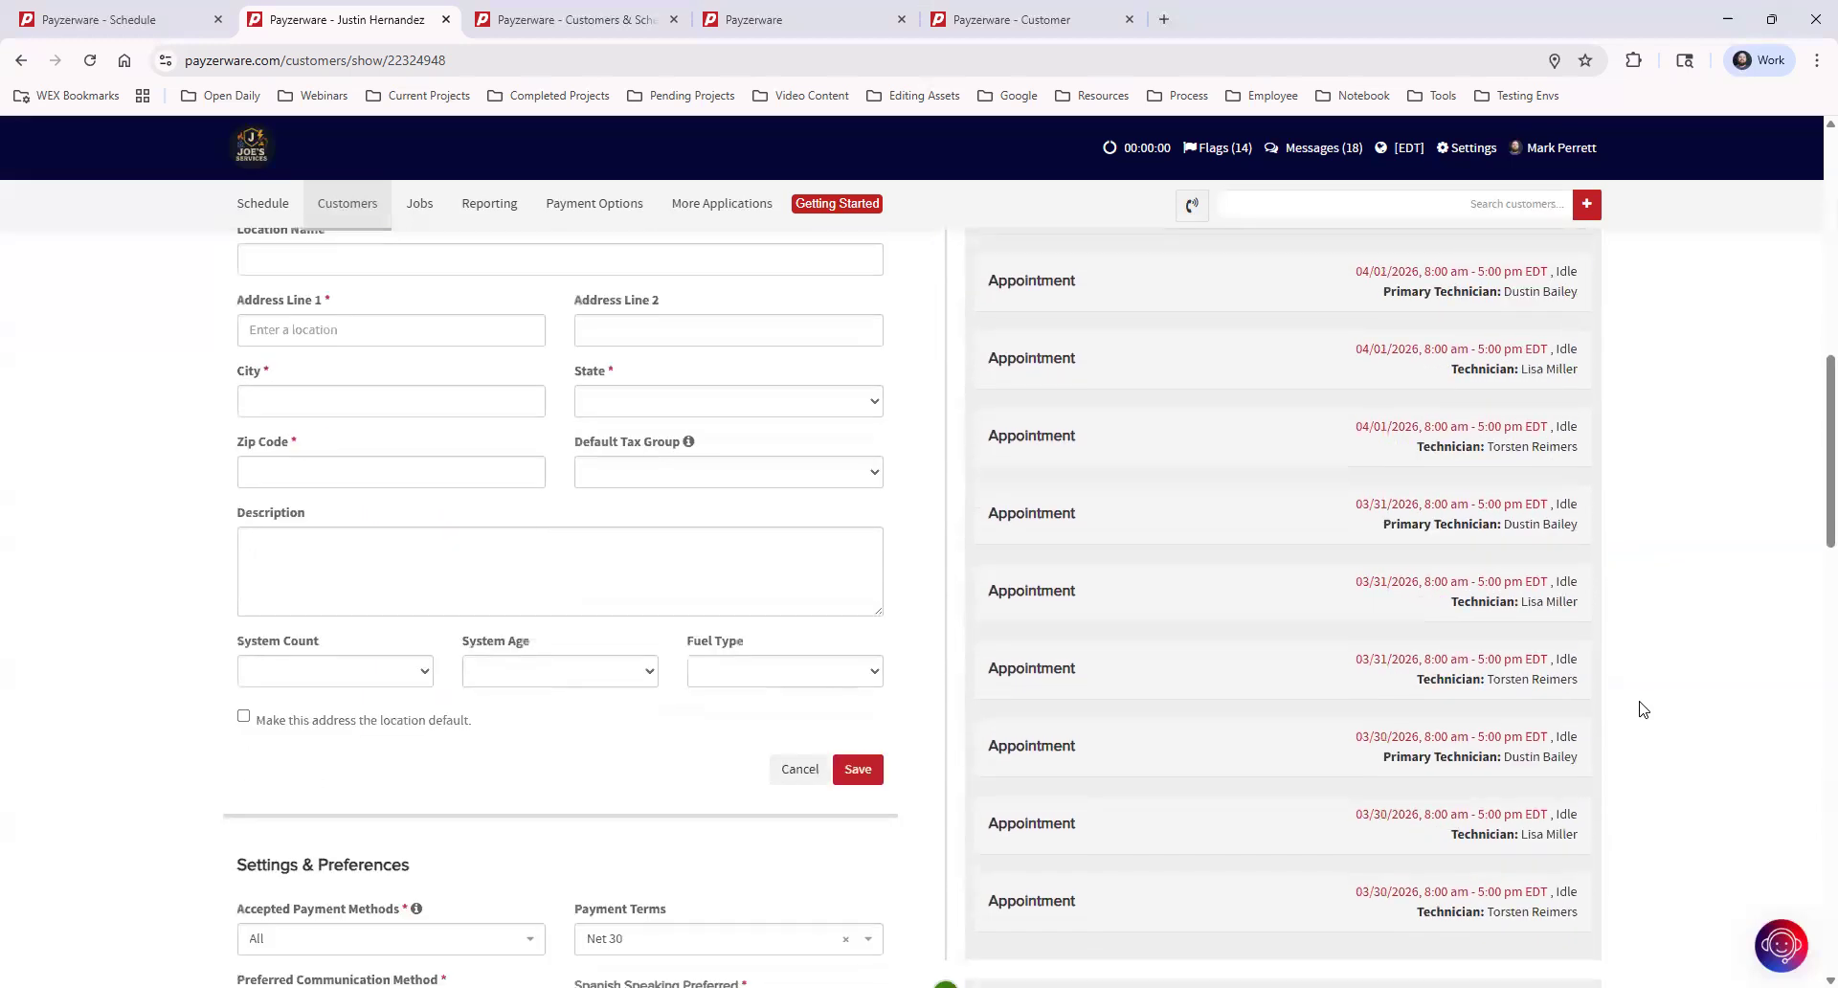
pyautogui.scroll(-4, 1644, 709)
pyautogui.click(1586, 662)
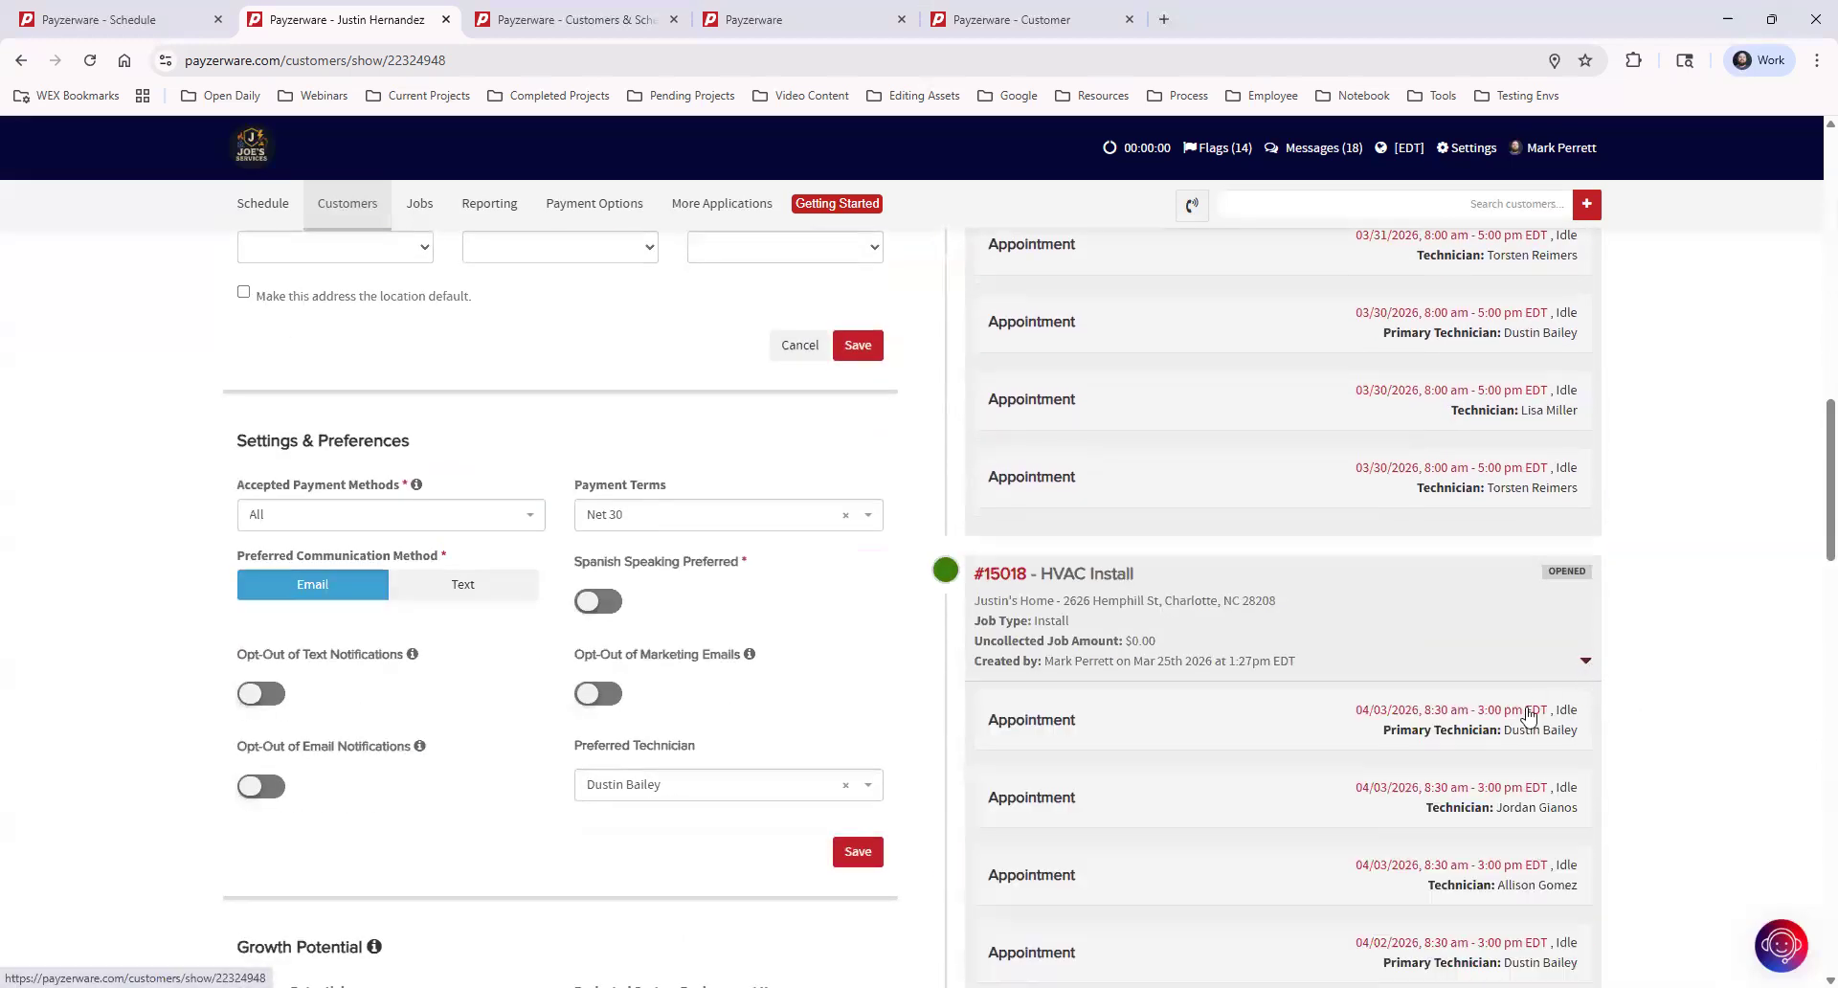
pyautogui.scroll(10, 1529, 713)
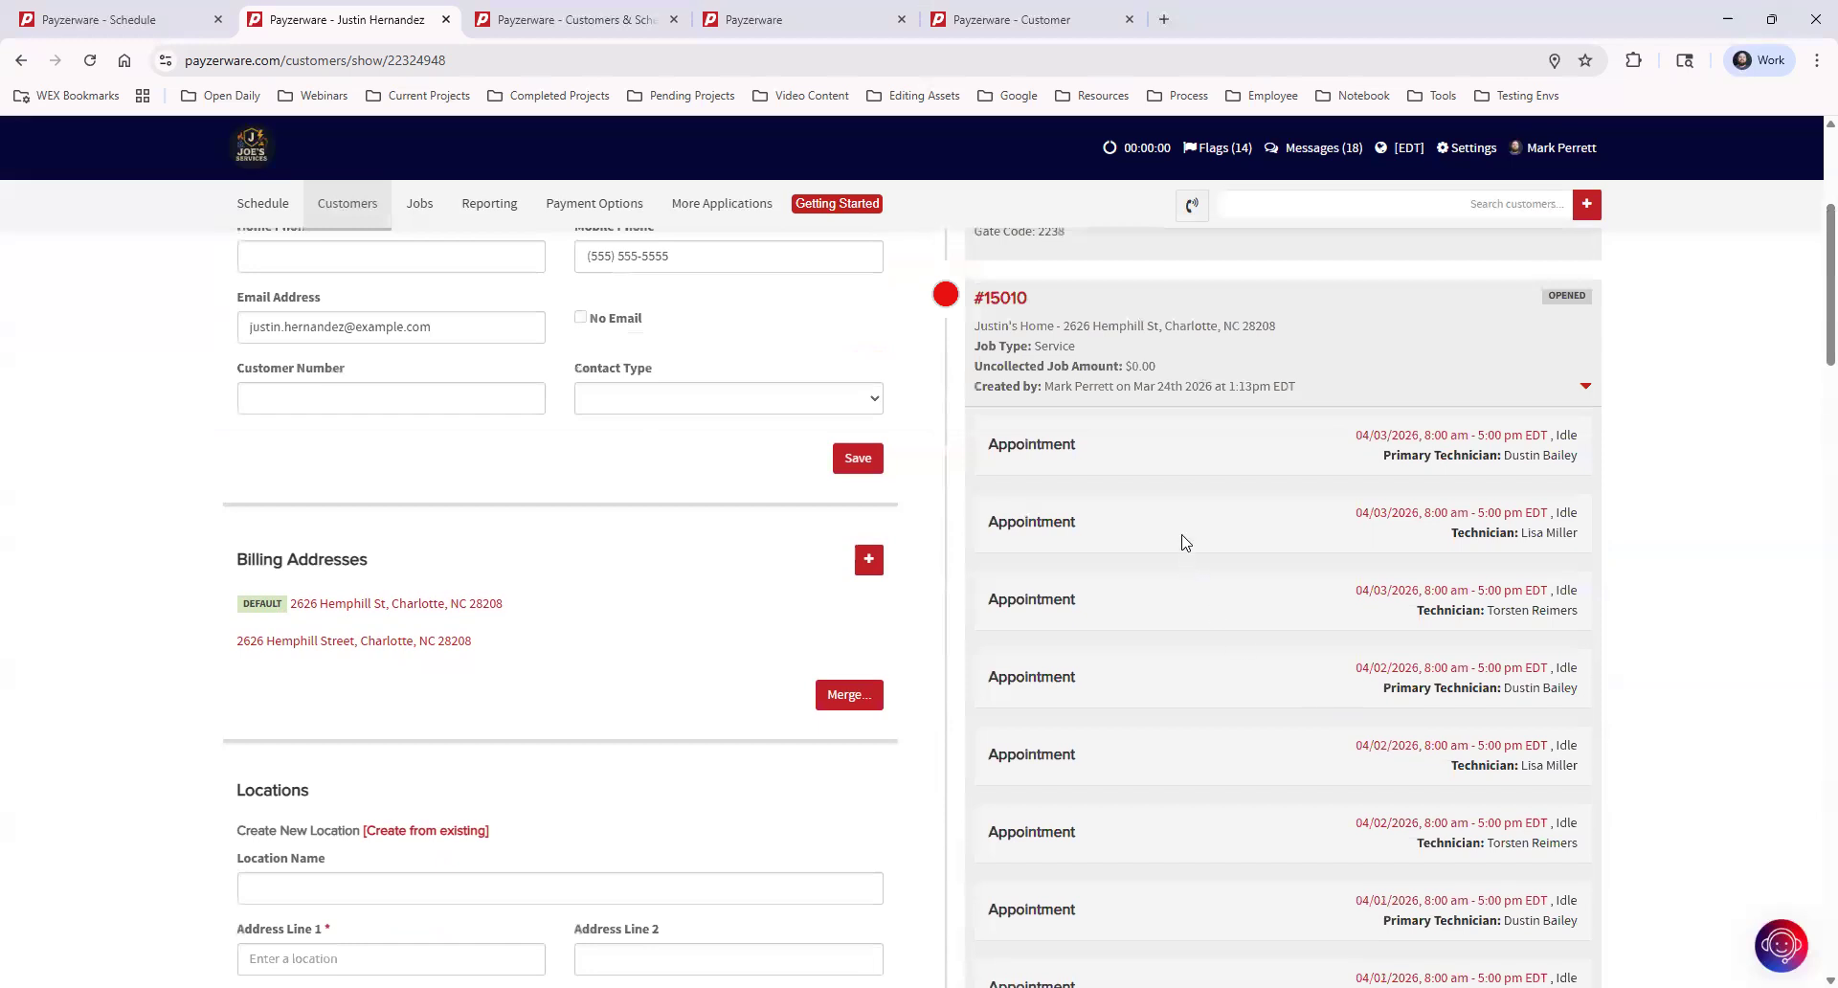
pyautogui.scroll(-3, 1293, 716)
pyautogui.scroll(-6, 1292, 716)
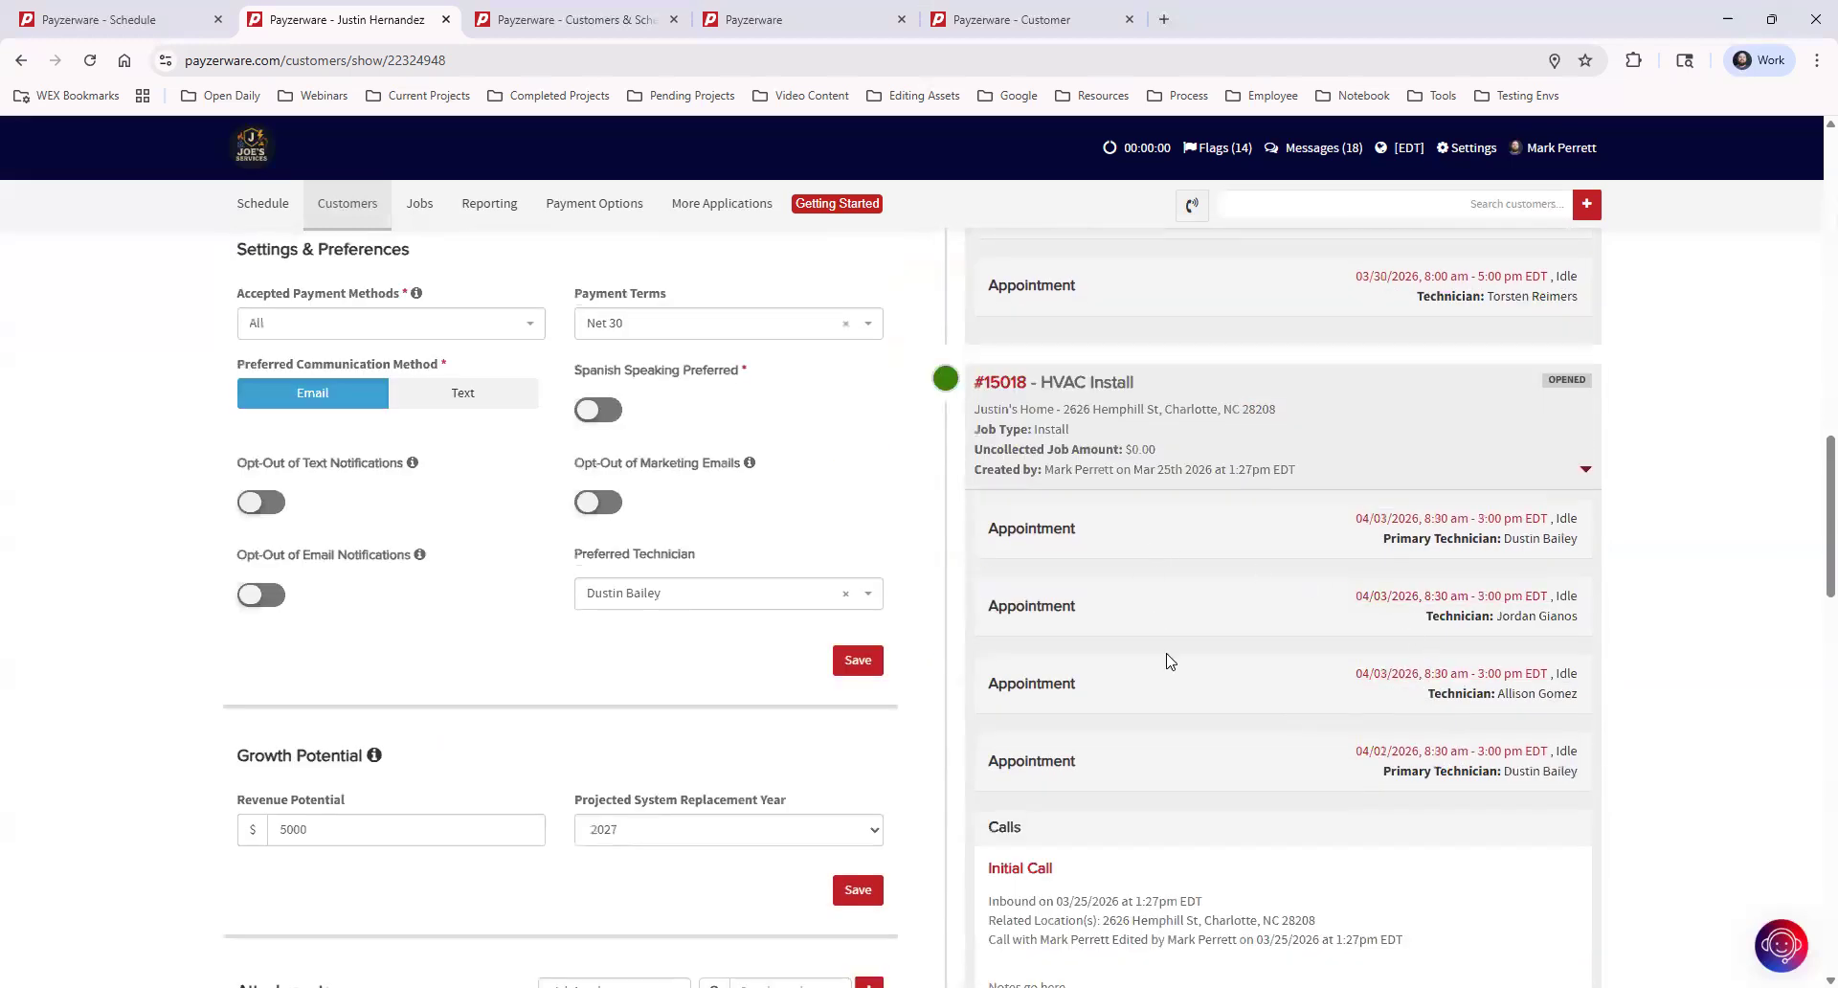
pyautogui.scroll(-4, 1170, 661)
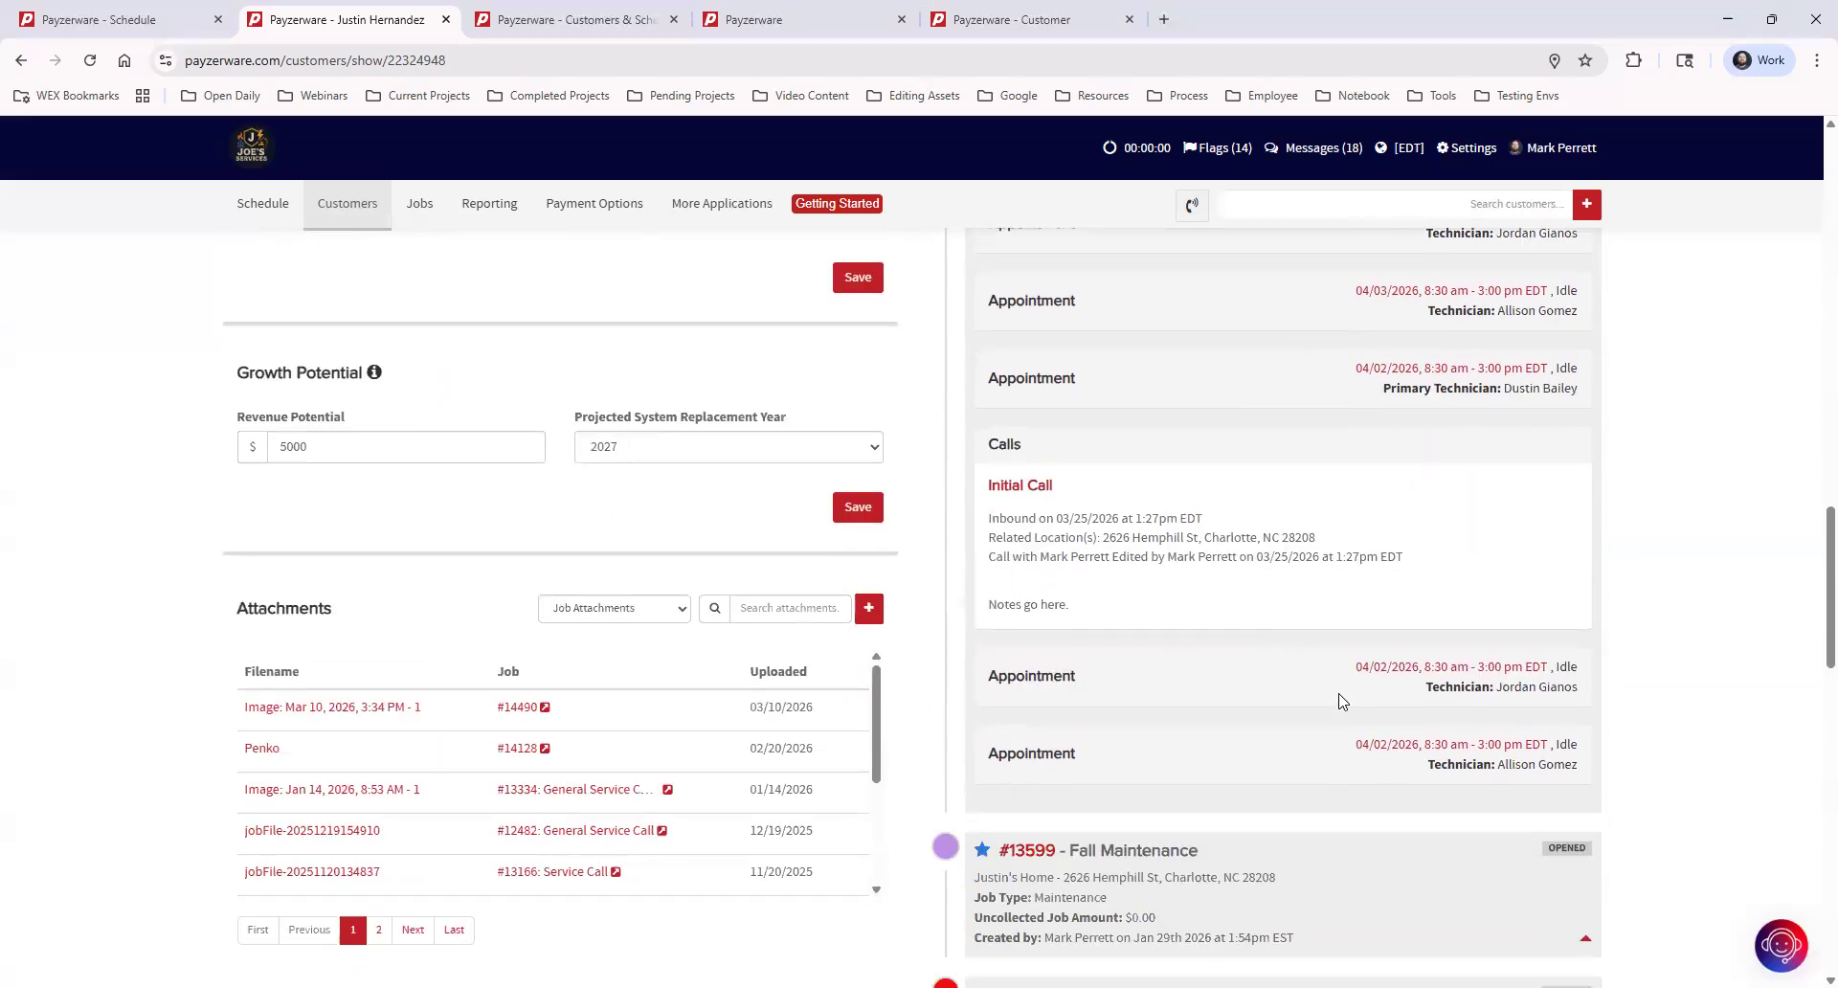
pyautogui.scroll(-6, 1338, 701)
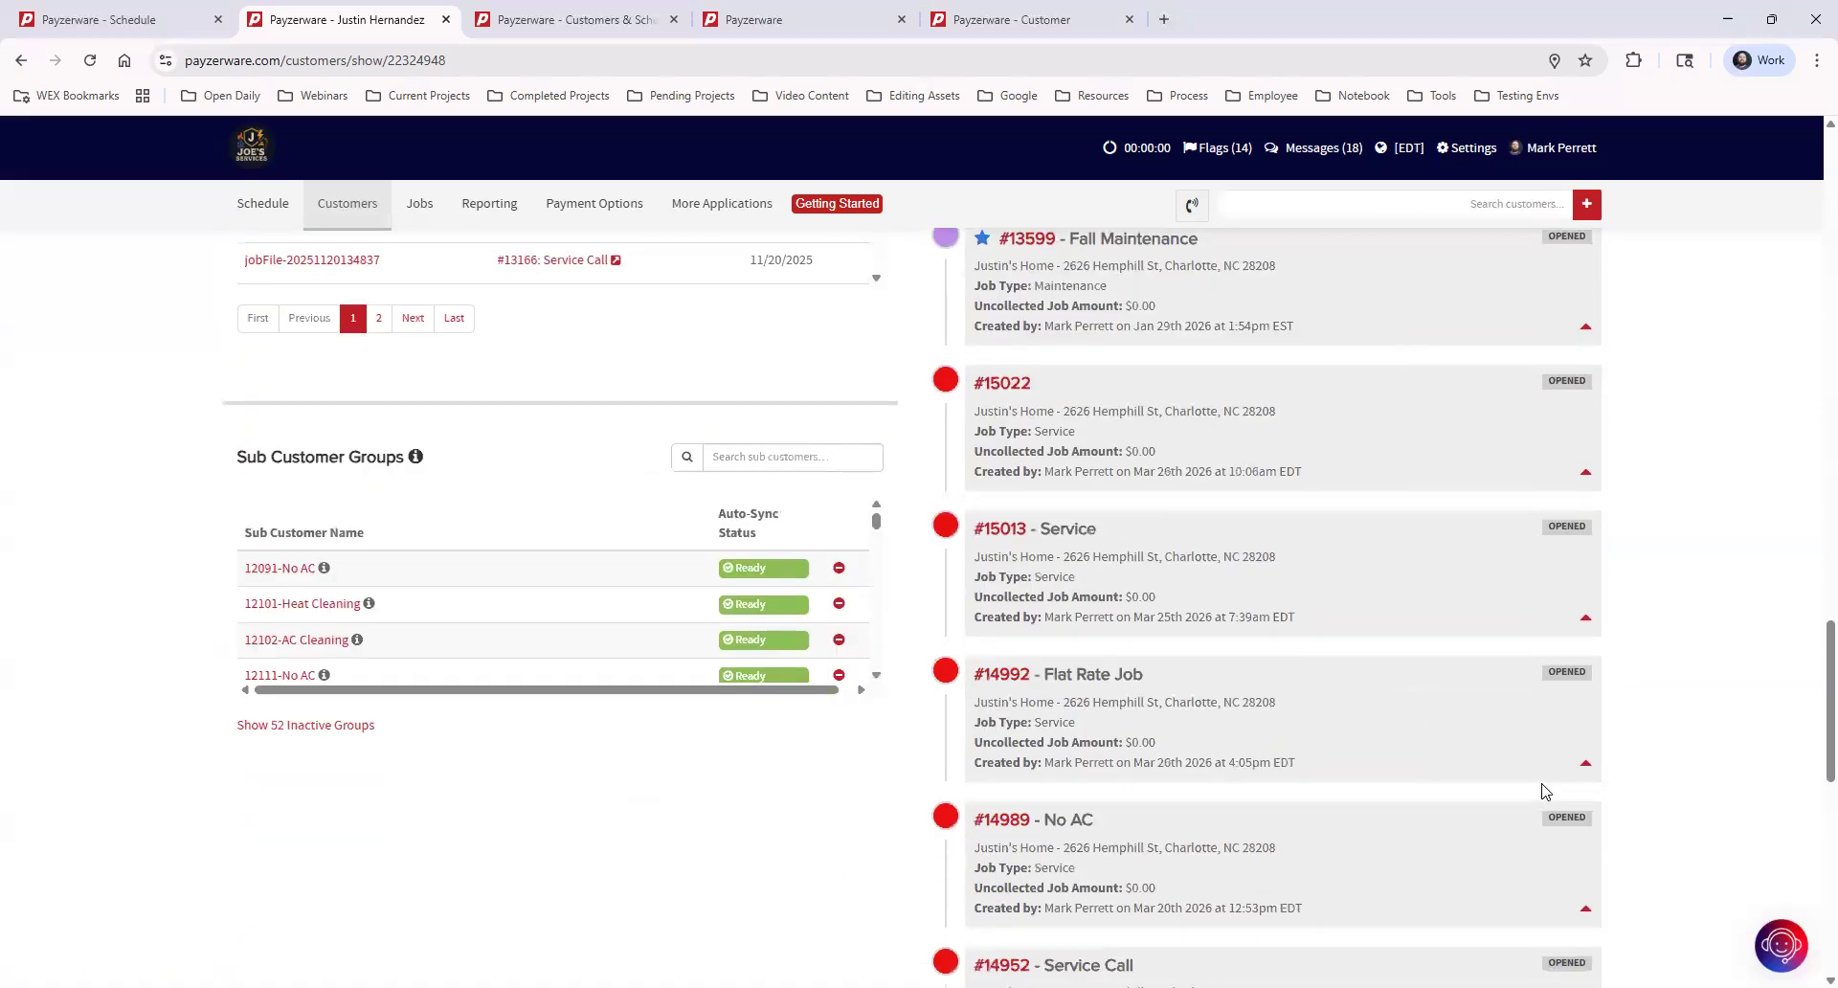
# Expand the March 20 No AC and Flat Rate Job entries, view the Flat Rate Job's closed invoice as a PDF, and close it.
pyautogui.scroll(-3, 1545, 792)
pyautogui.click(1585, 658)
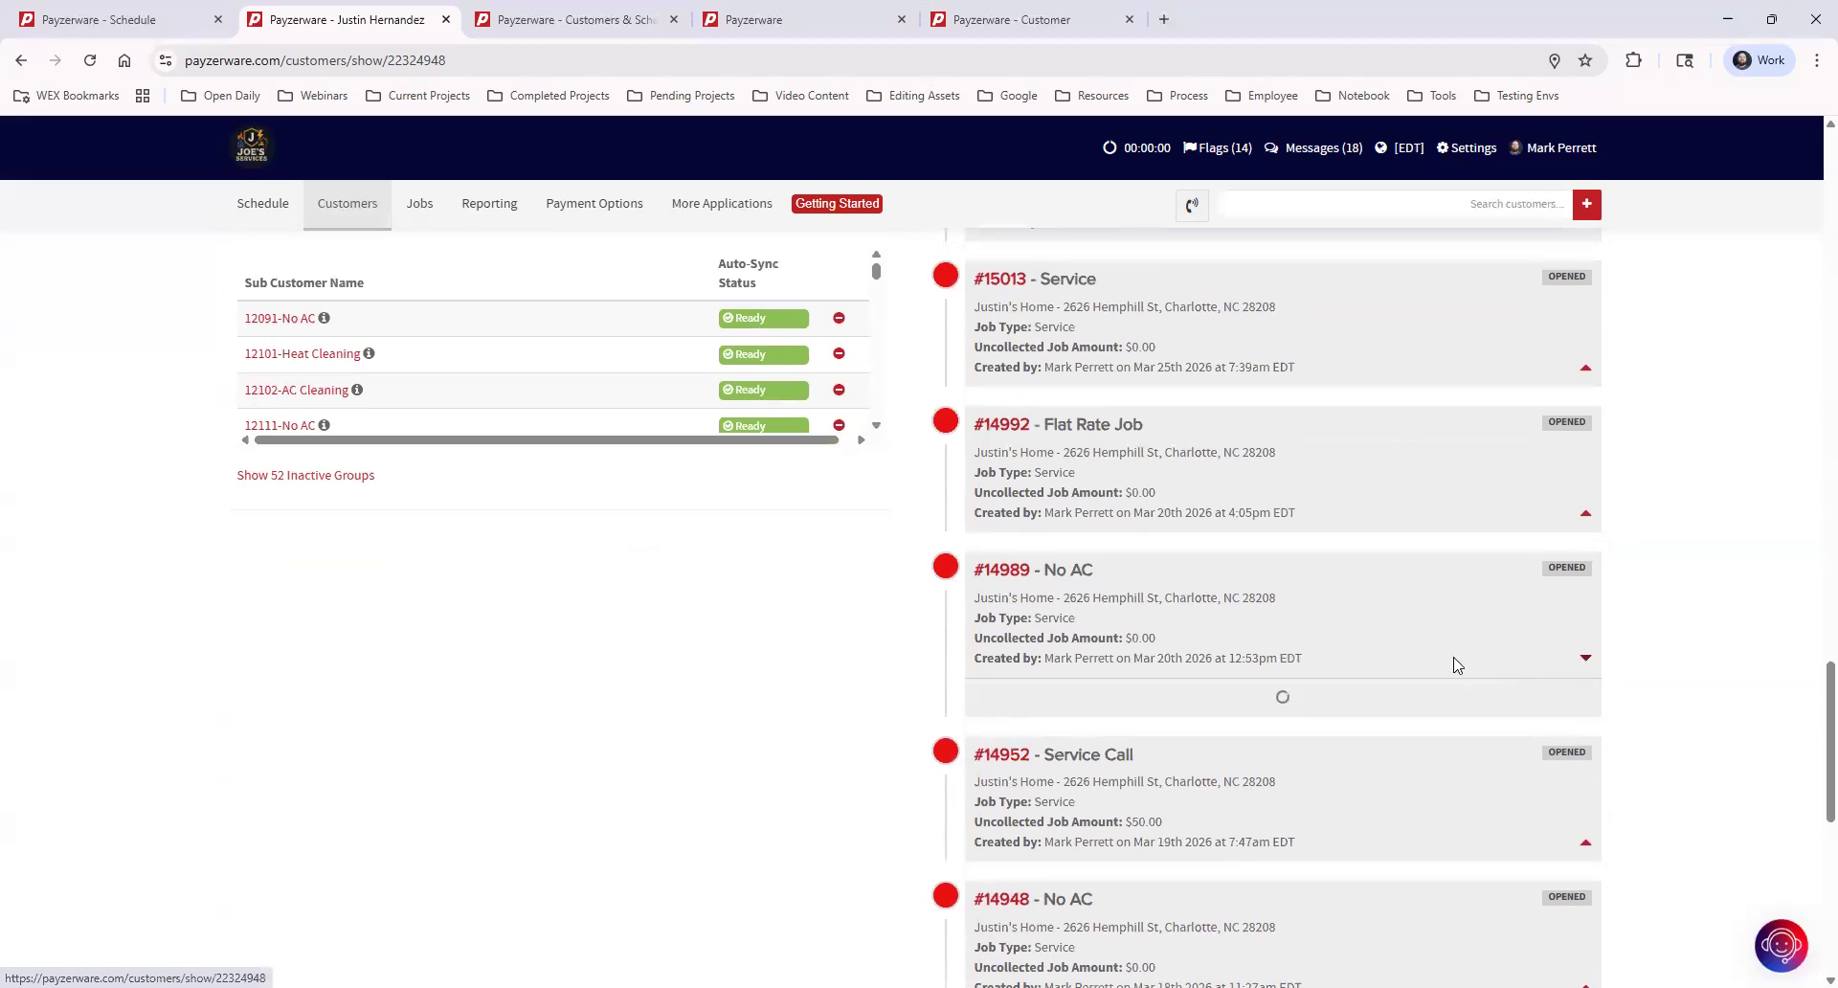
pyautogui.click(1585, 513)
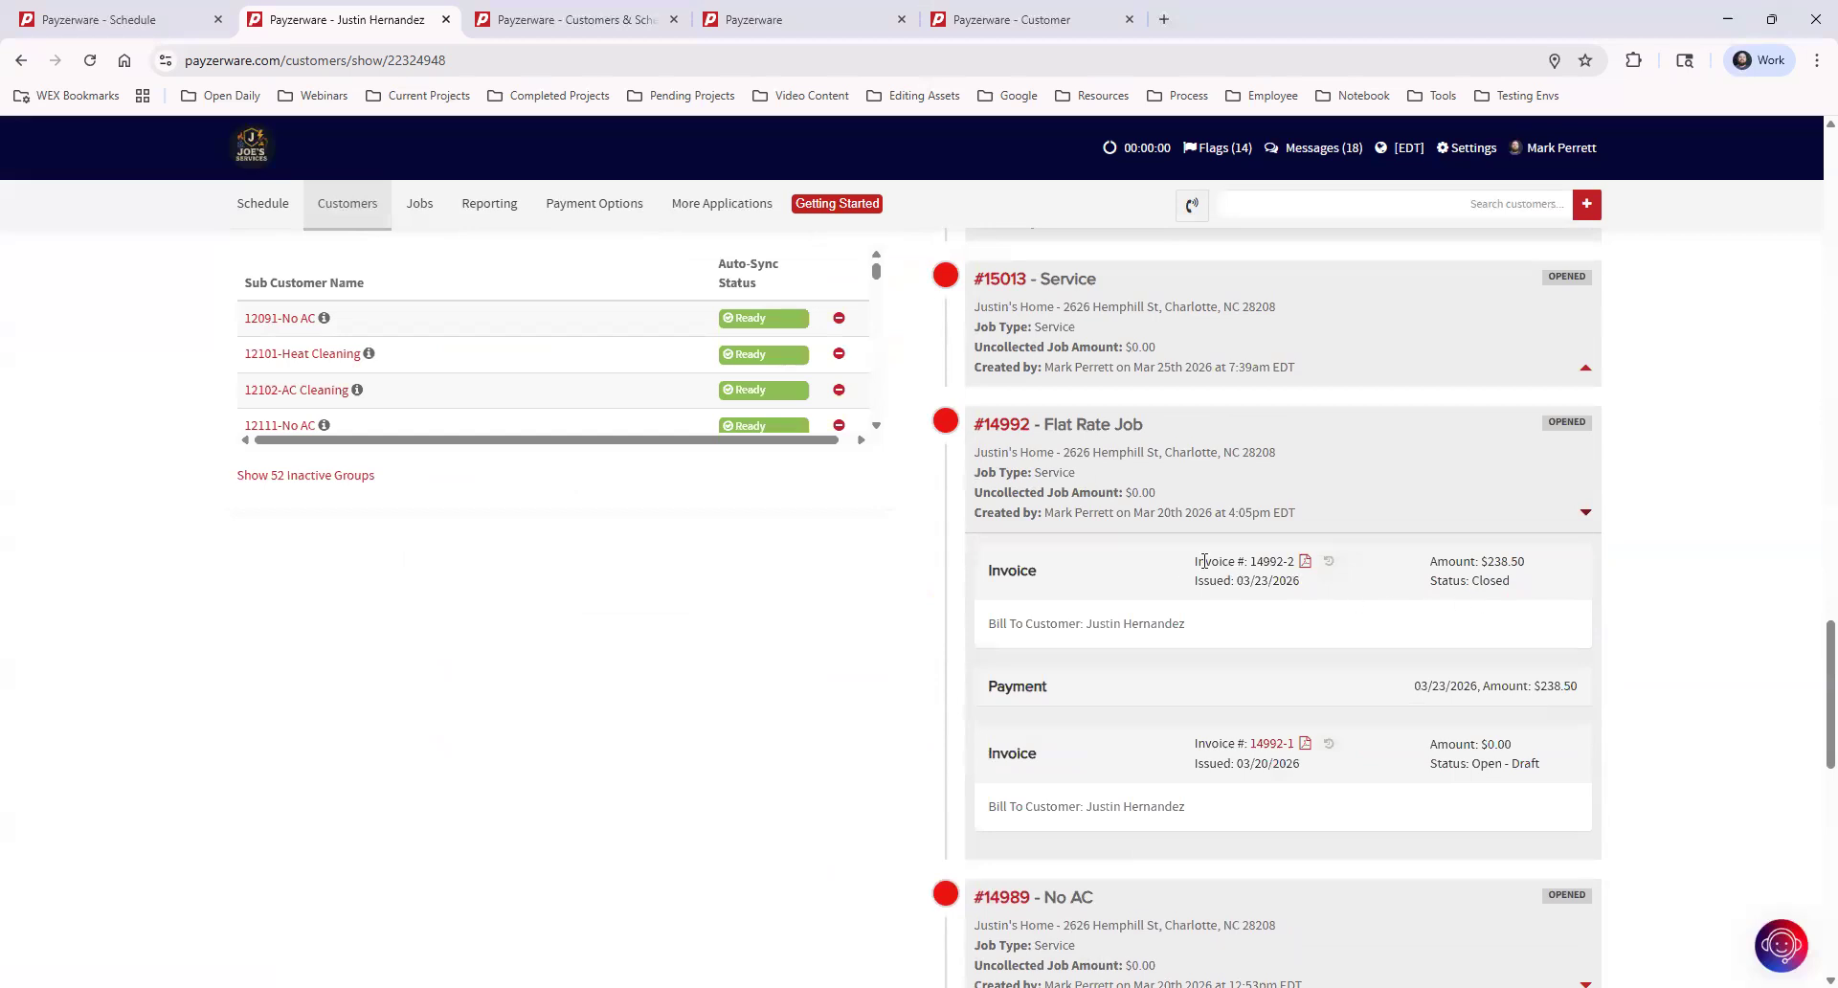
pyautogui.click(1306, 565)
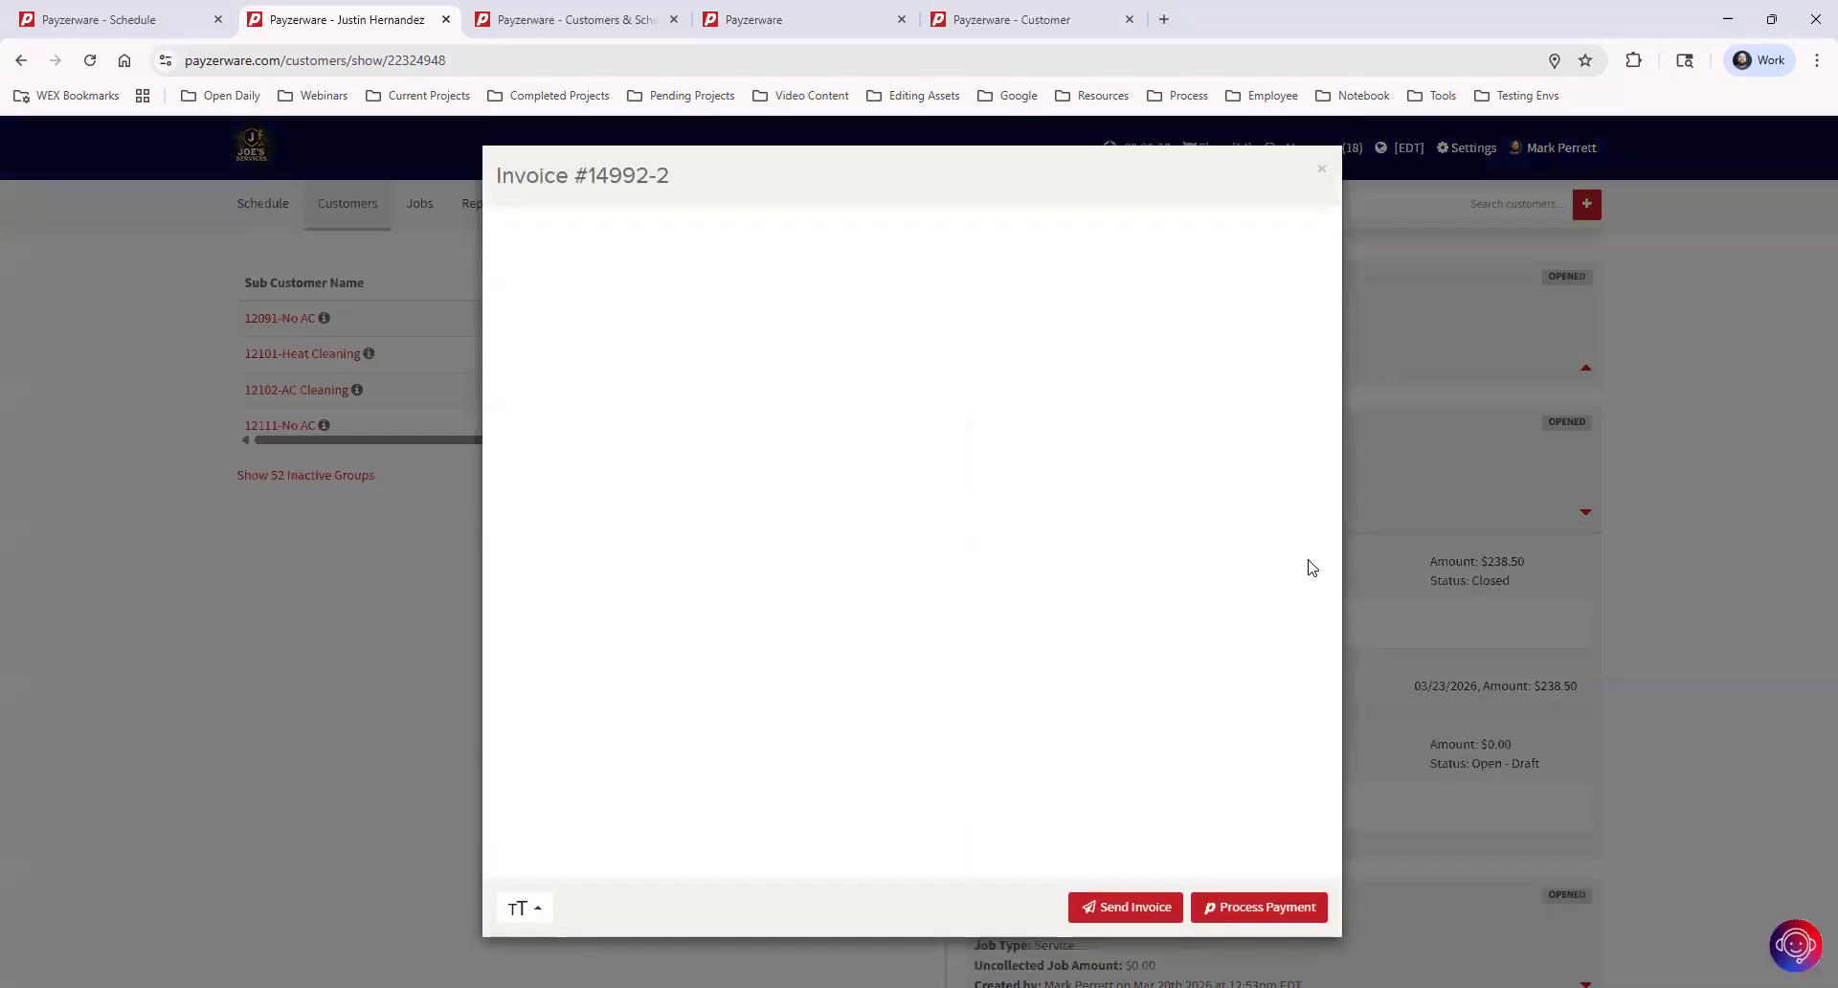
pyautogui.moveTo(1322, 412); pyautogui.dragTo(1322, 189)
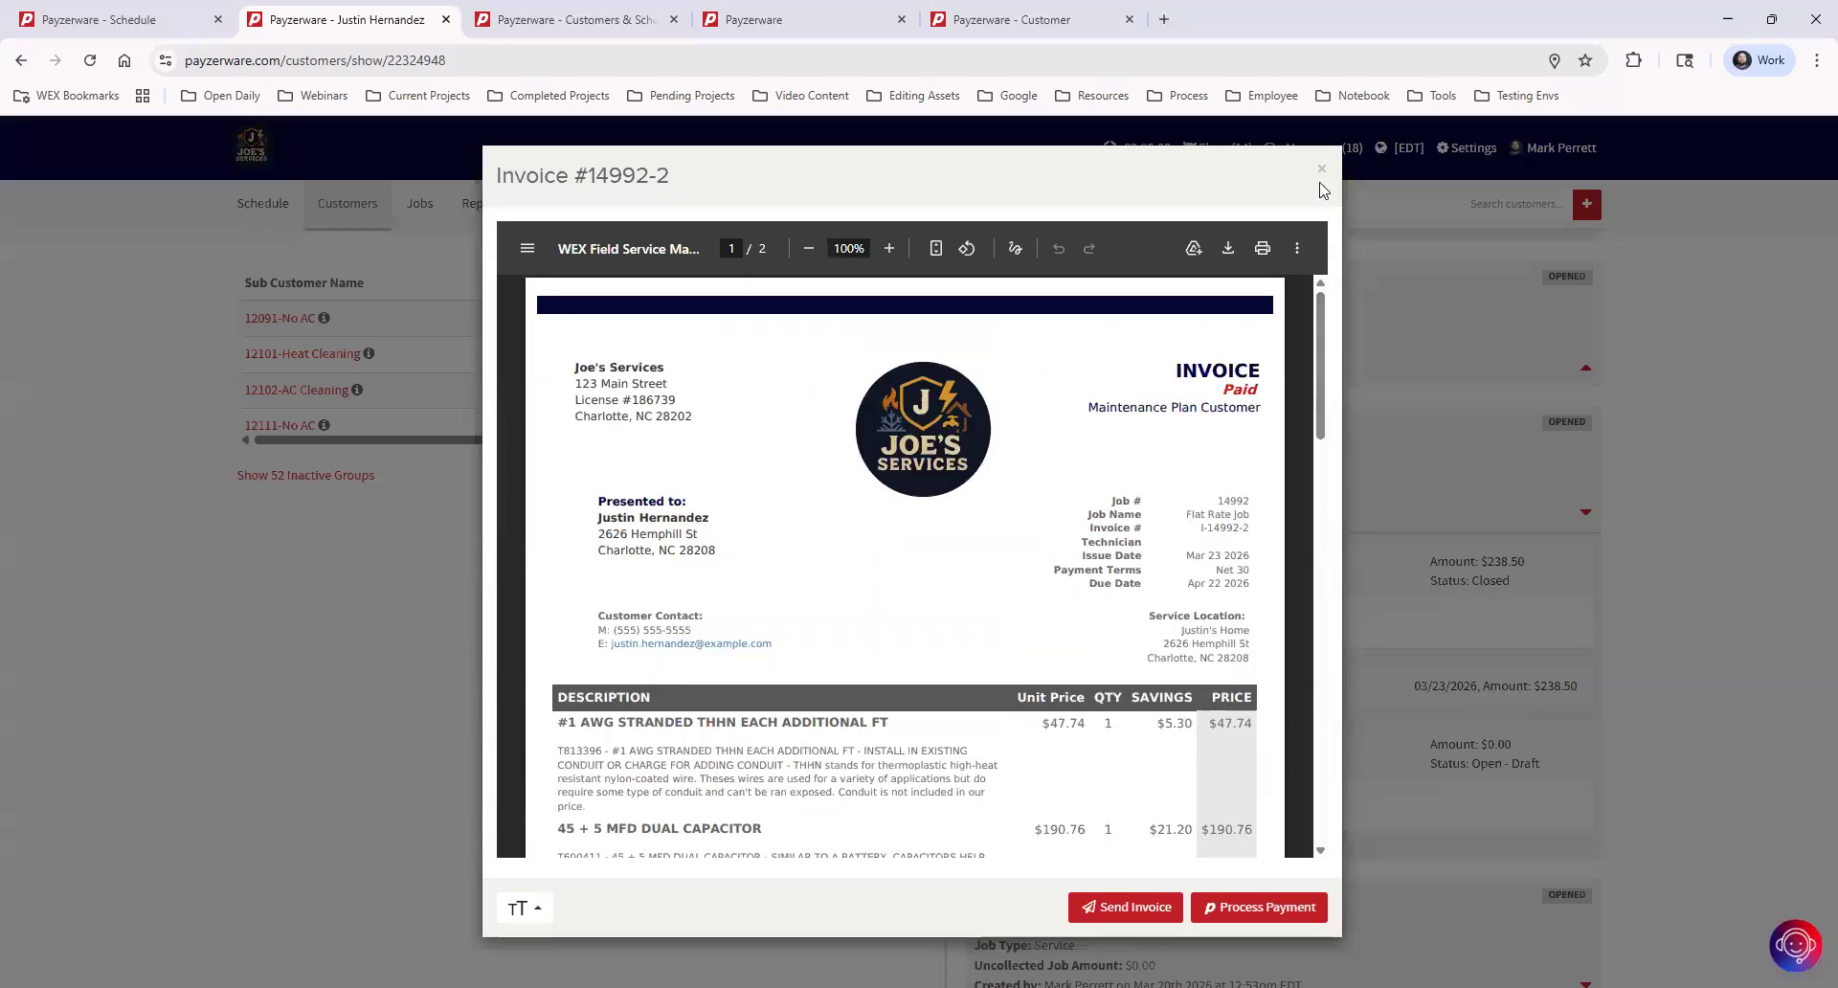
pyautogui.click(1321, 170)
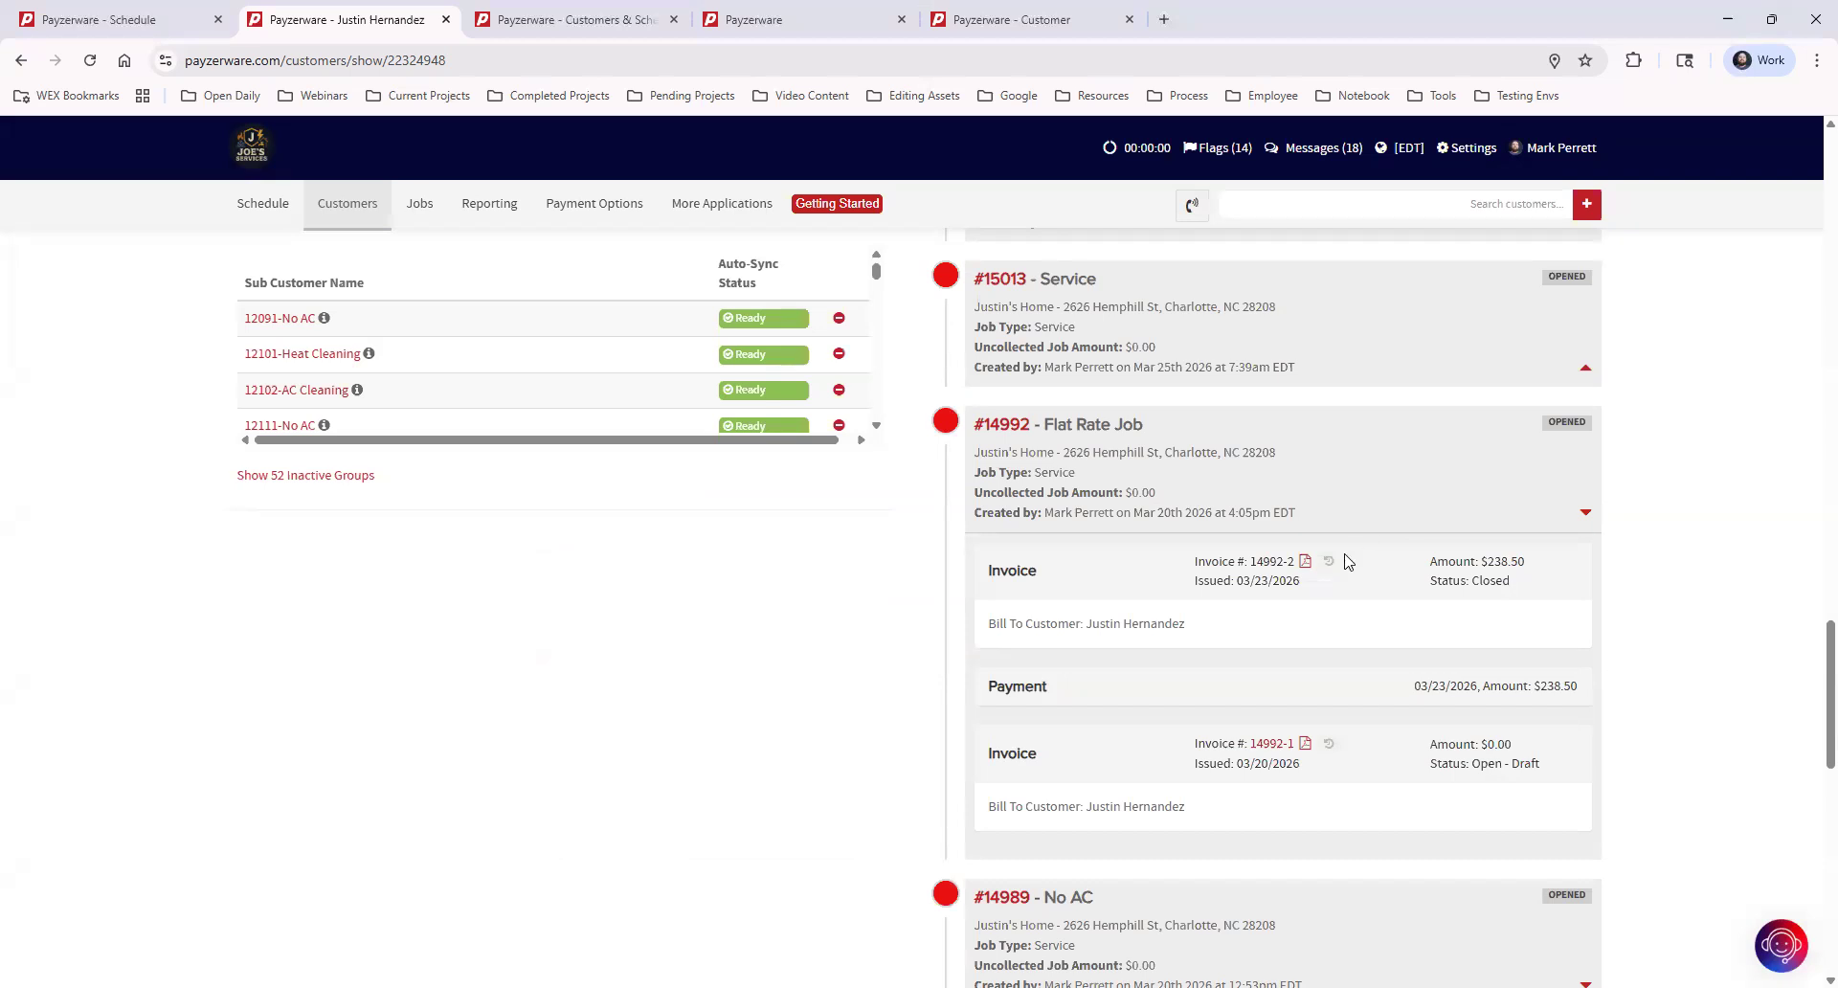
# Open the Flat Rate Job's details page in a separate tab, and return to the start of the customer profile.
pyautogui.click(1011, 431)
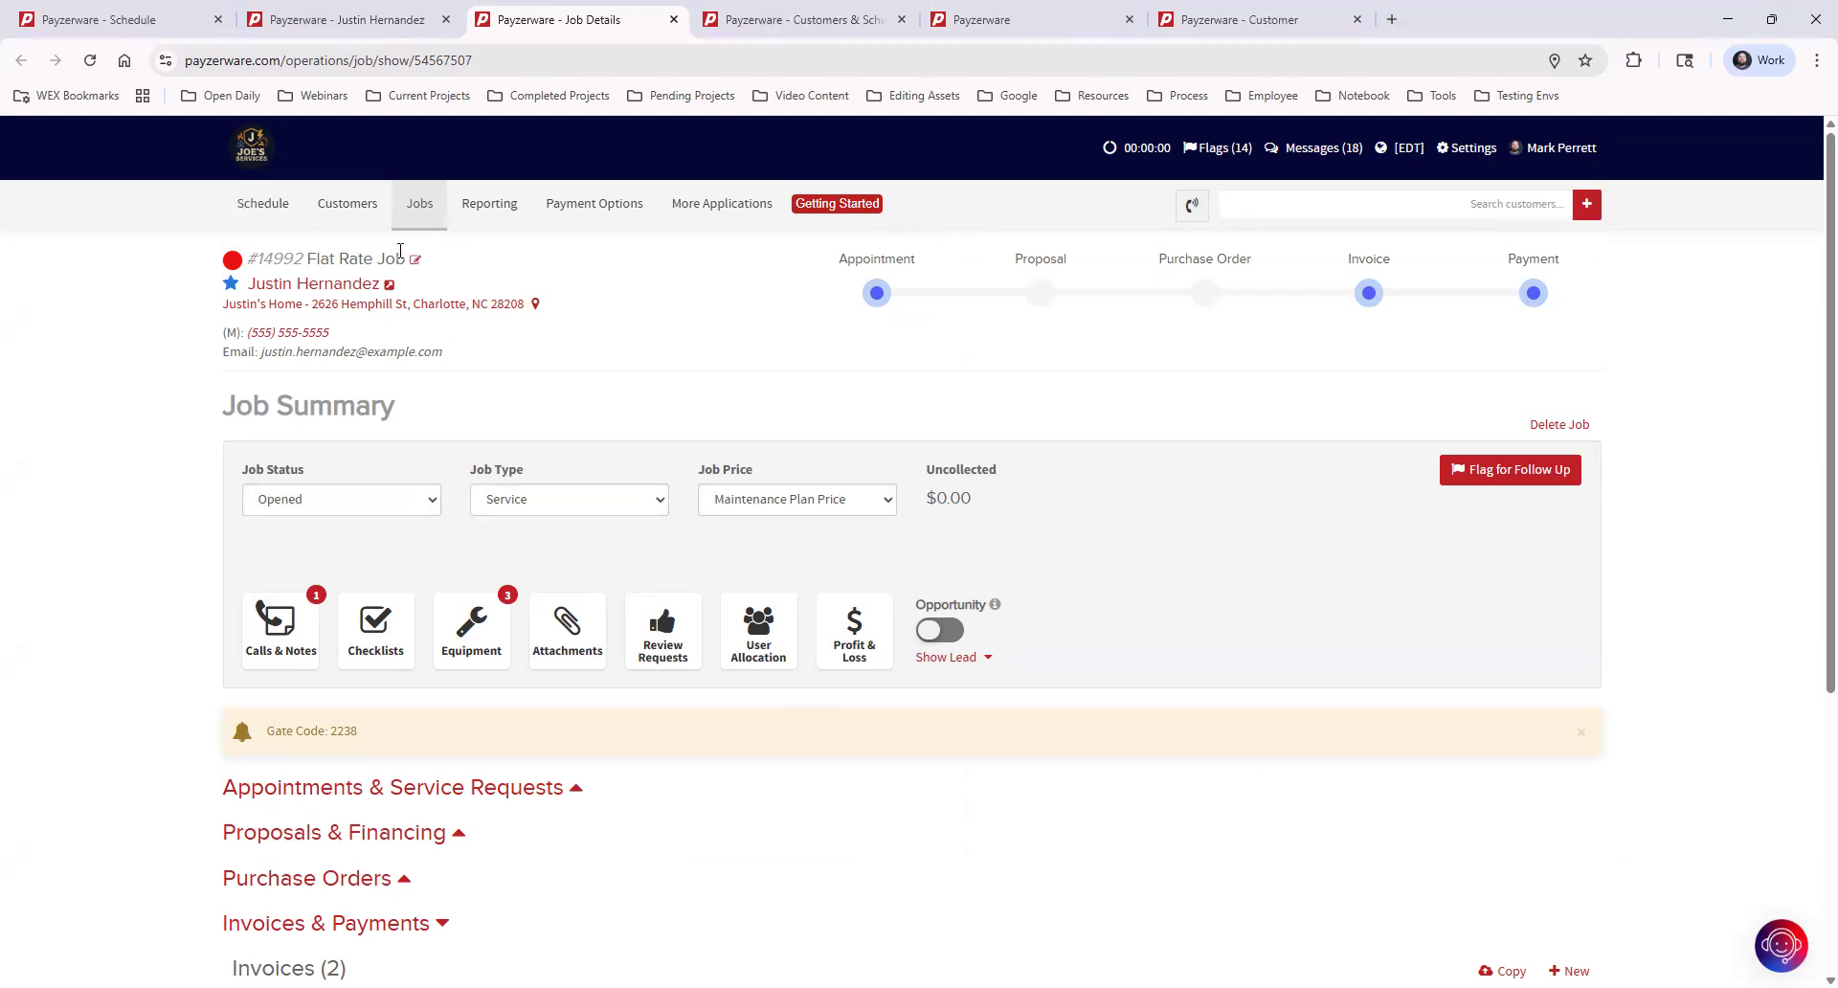
pyautogui.click(346, 19)
pyautogui.scroll(20, 1302, 794)
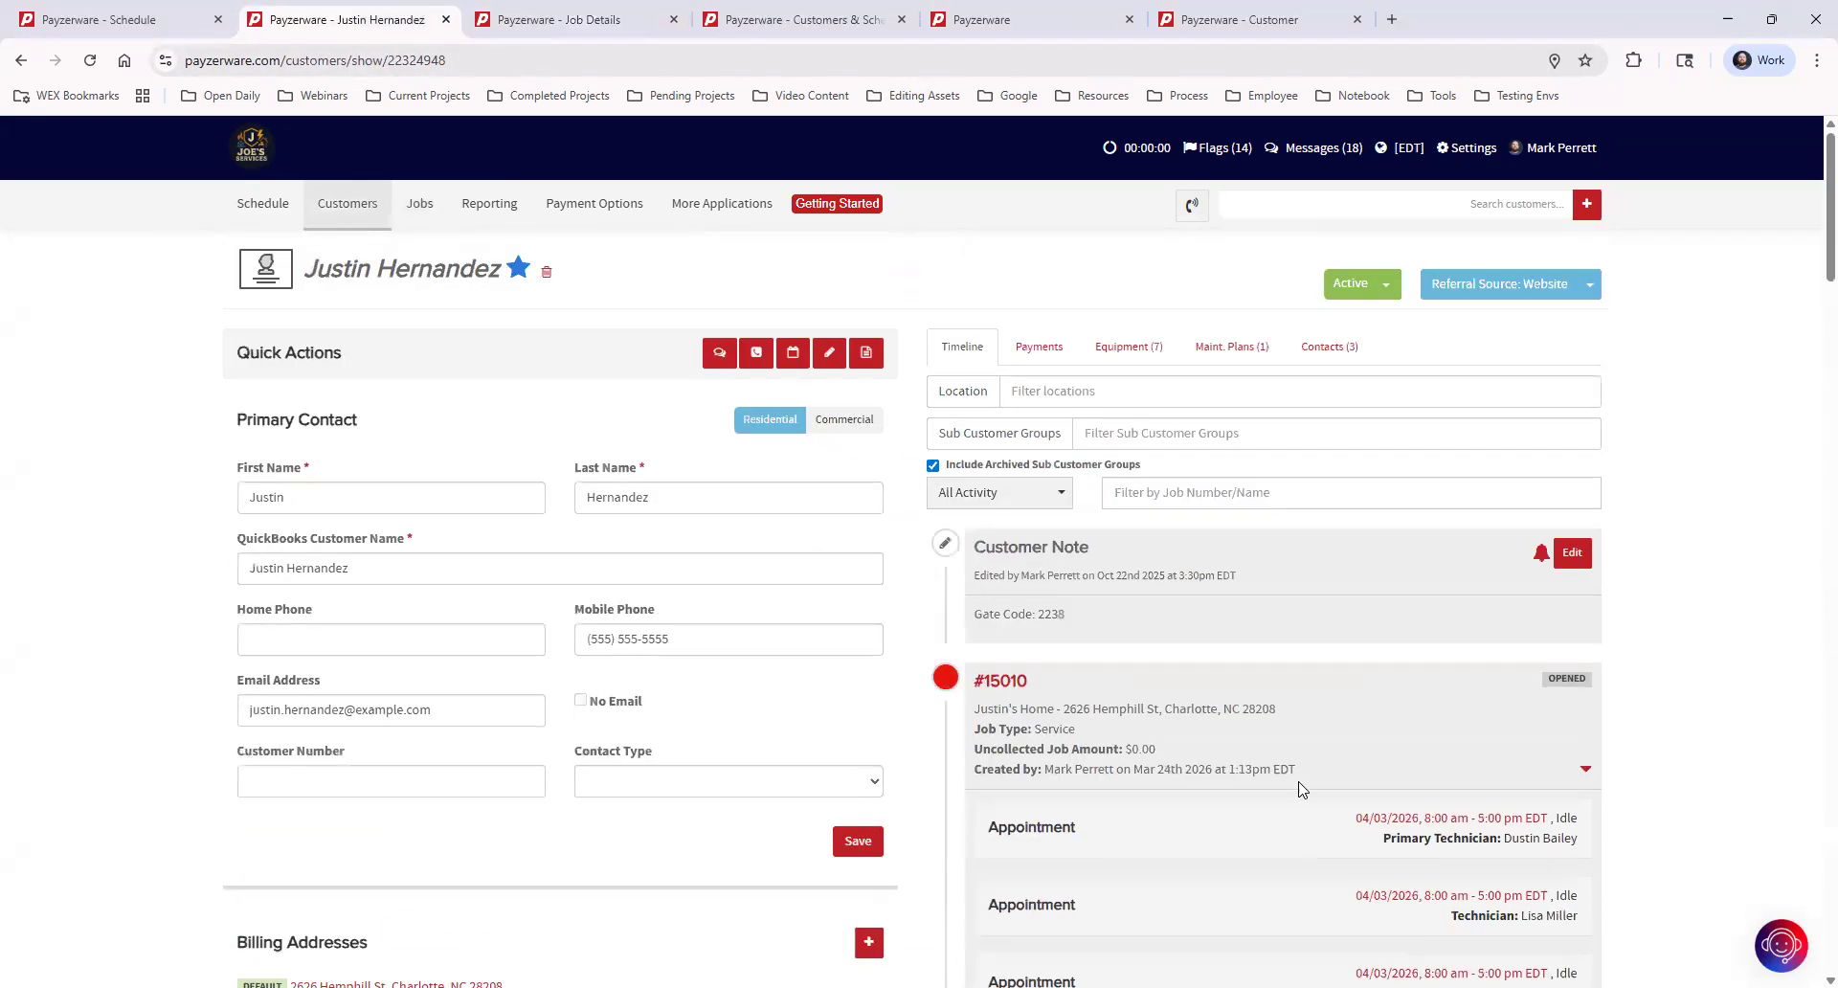
# Open the customer's payments overview, and view the credit and refund options without choosing one.
pyautogui.click(1041, 347)
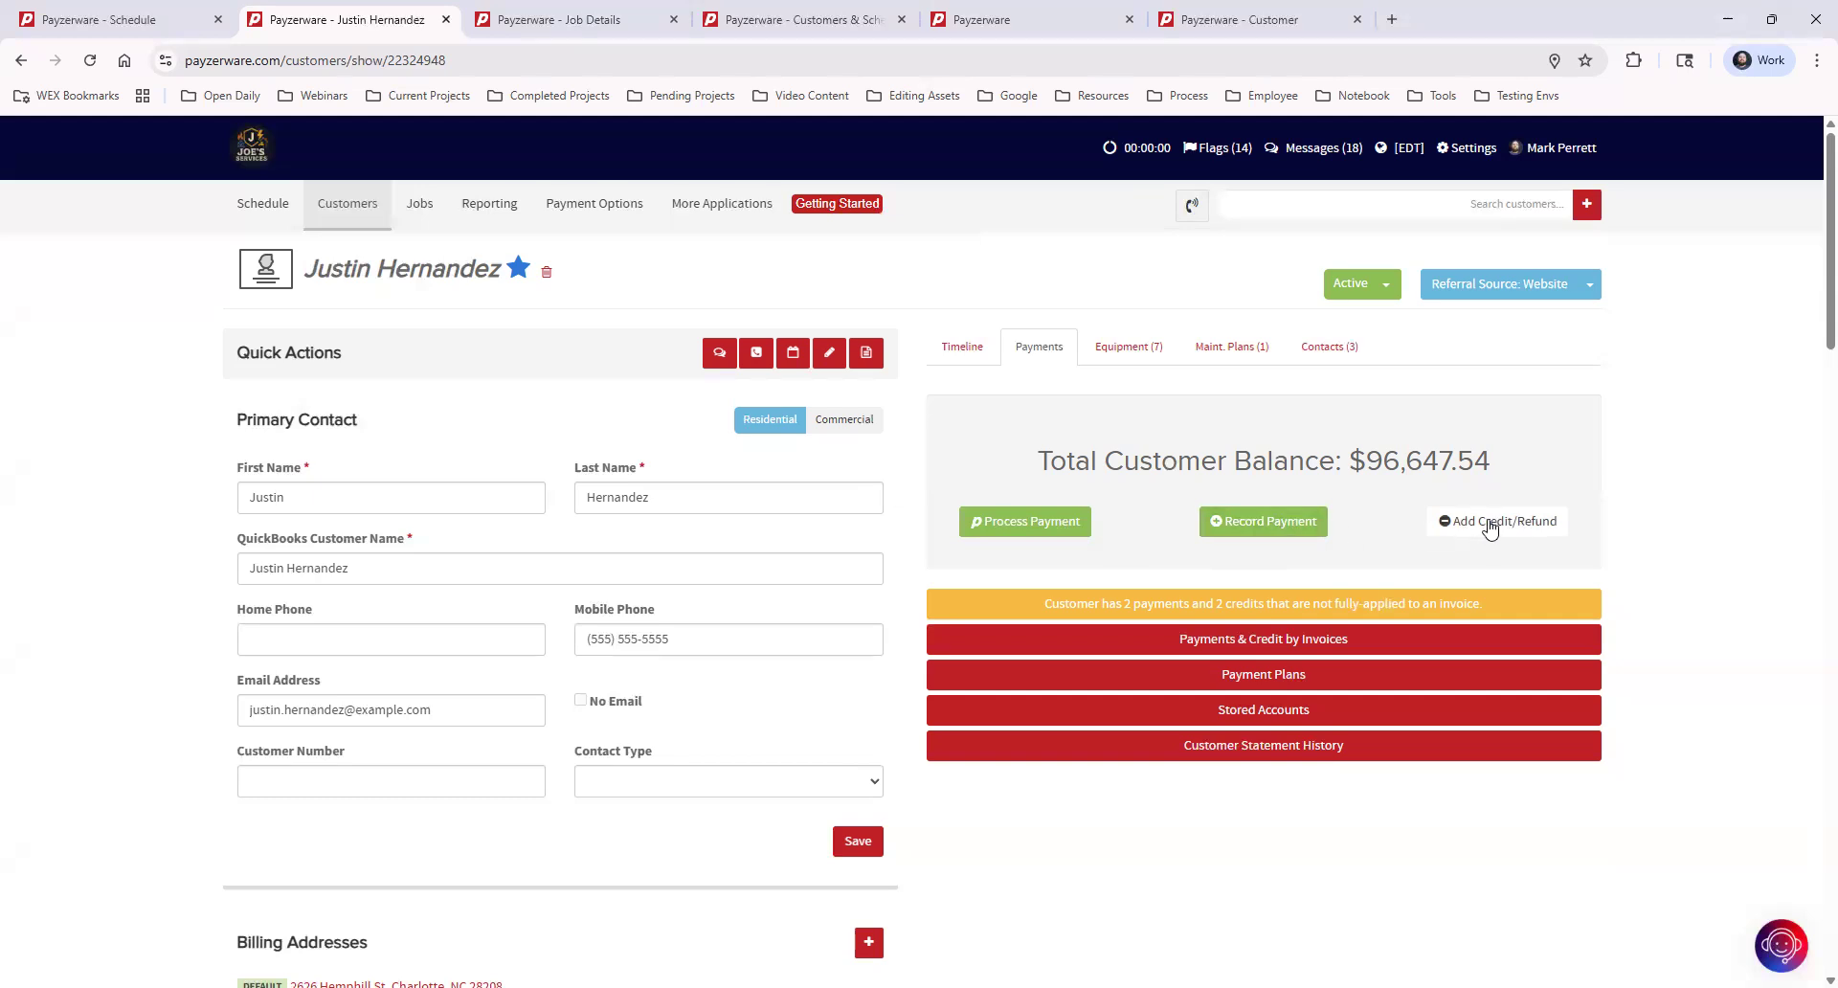
pyautogui.click(1502, 523)
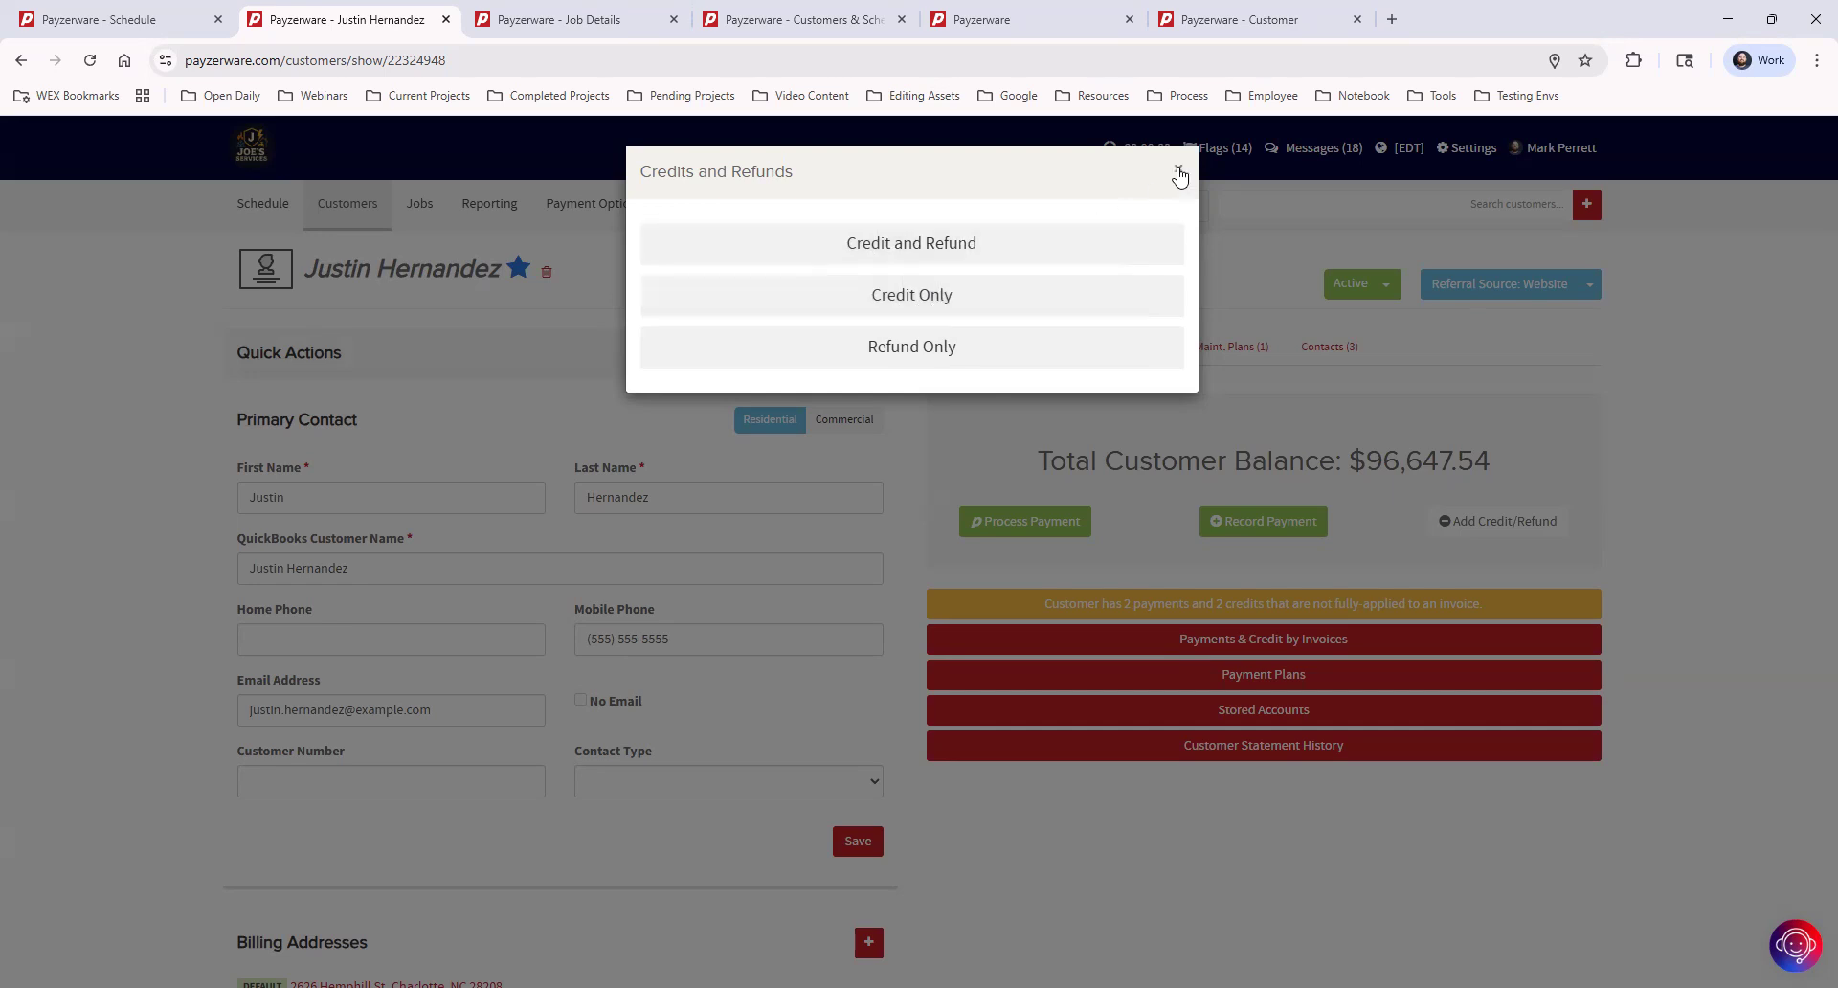
pyautogui.click(1178, 173)
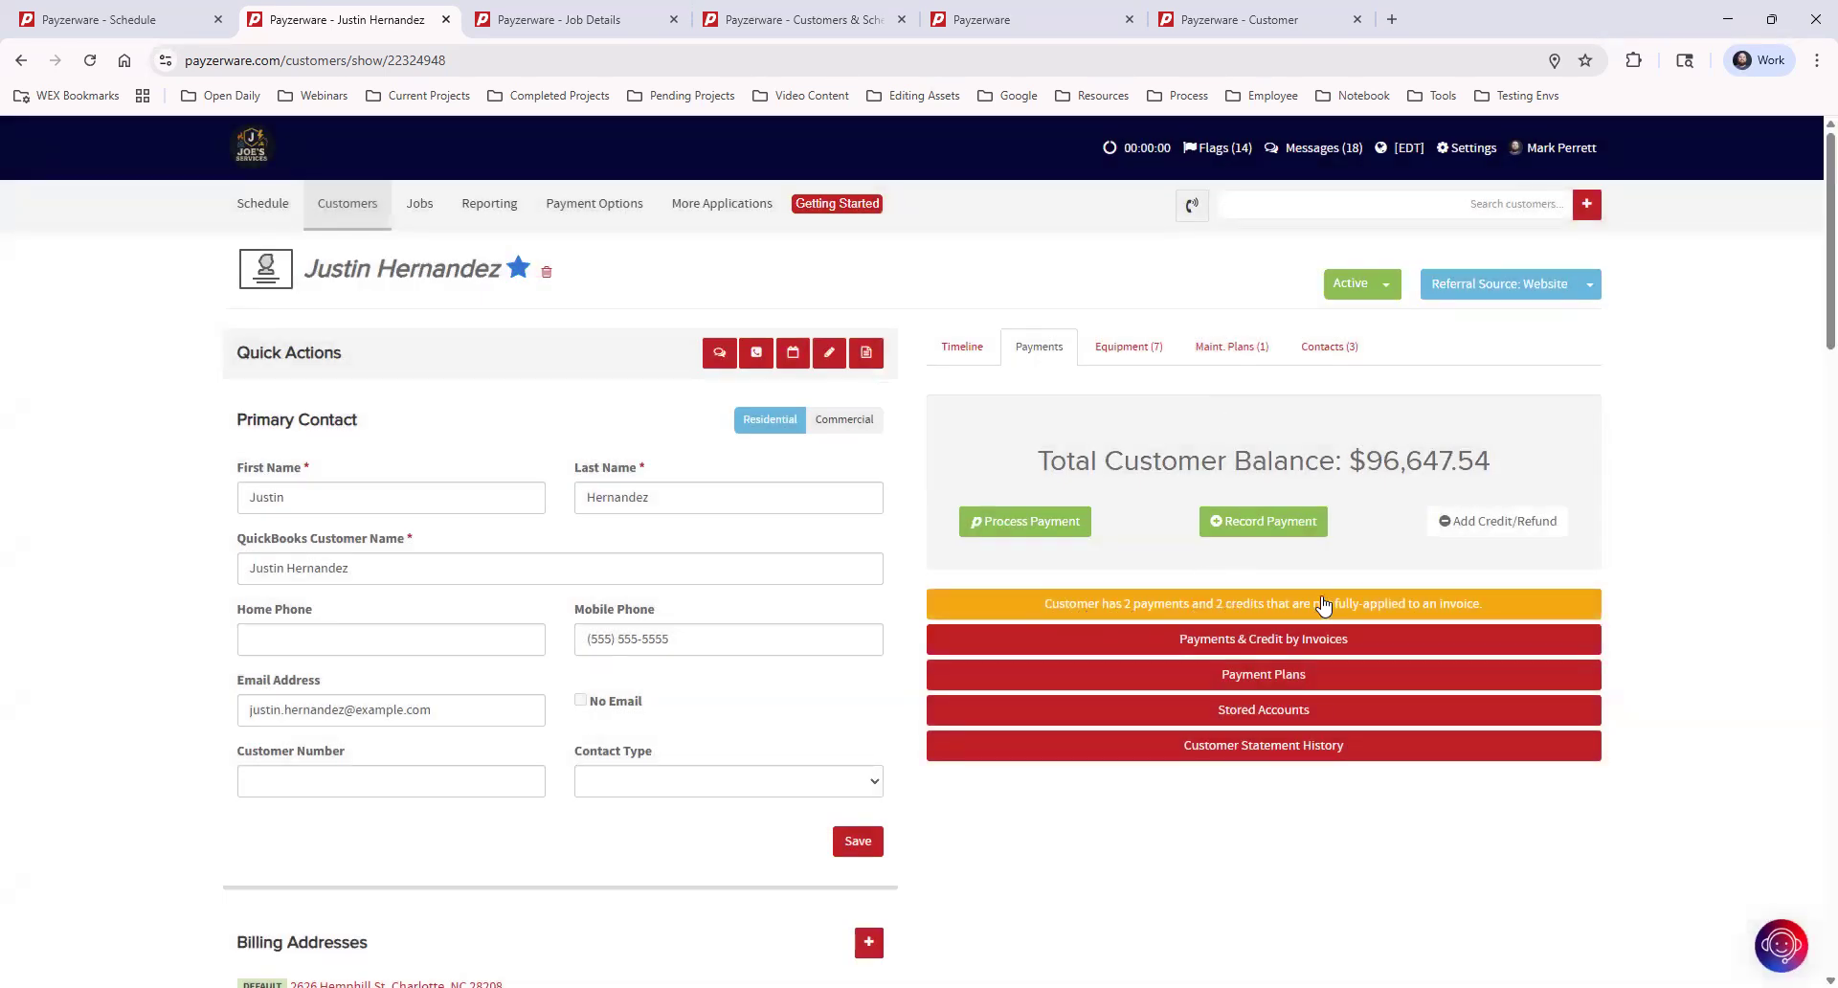
# Review the unapplied payments and credits, check which invoices the first Feb 11th 2026 credit can be applied to, and close without applying it.
pyautogui.click(1446, 606)
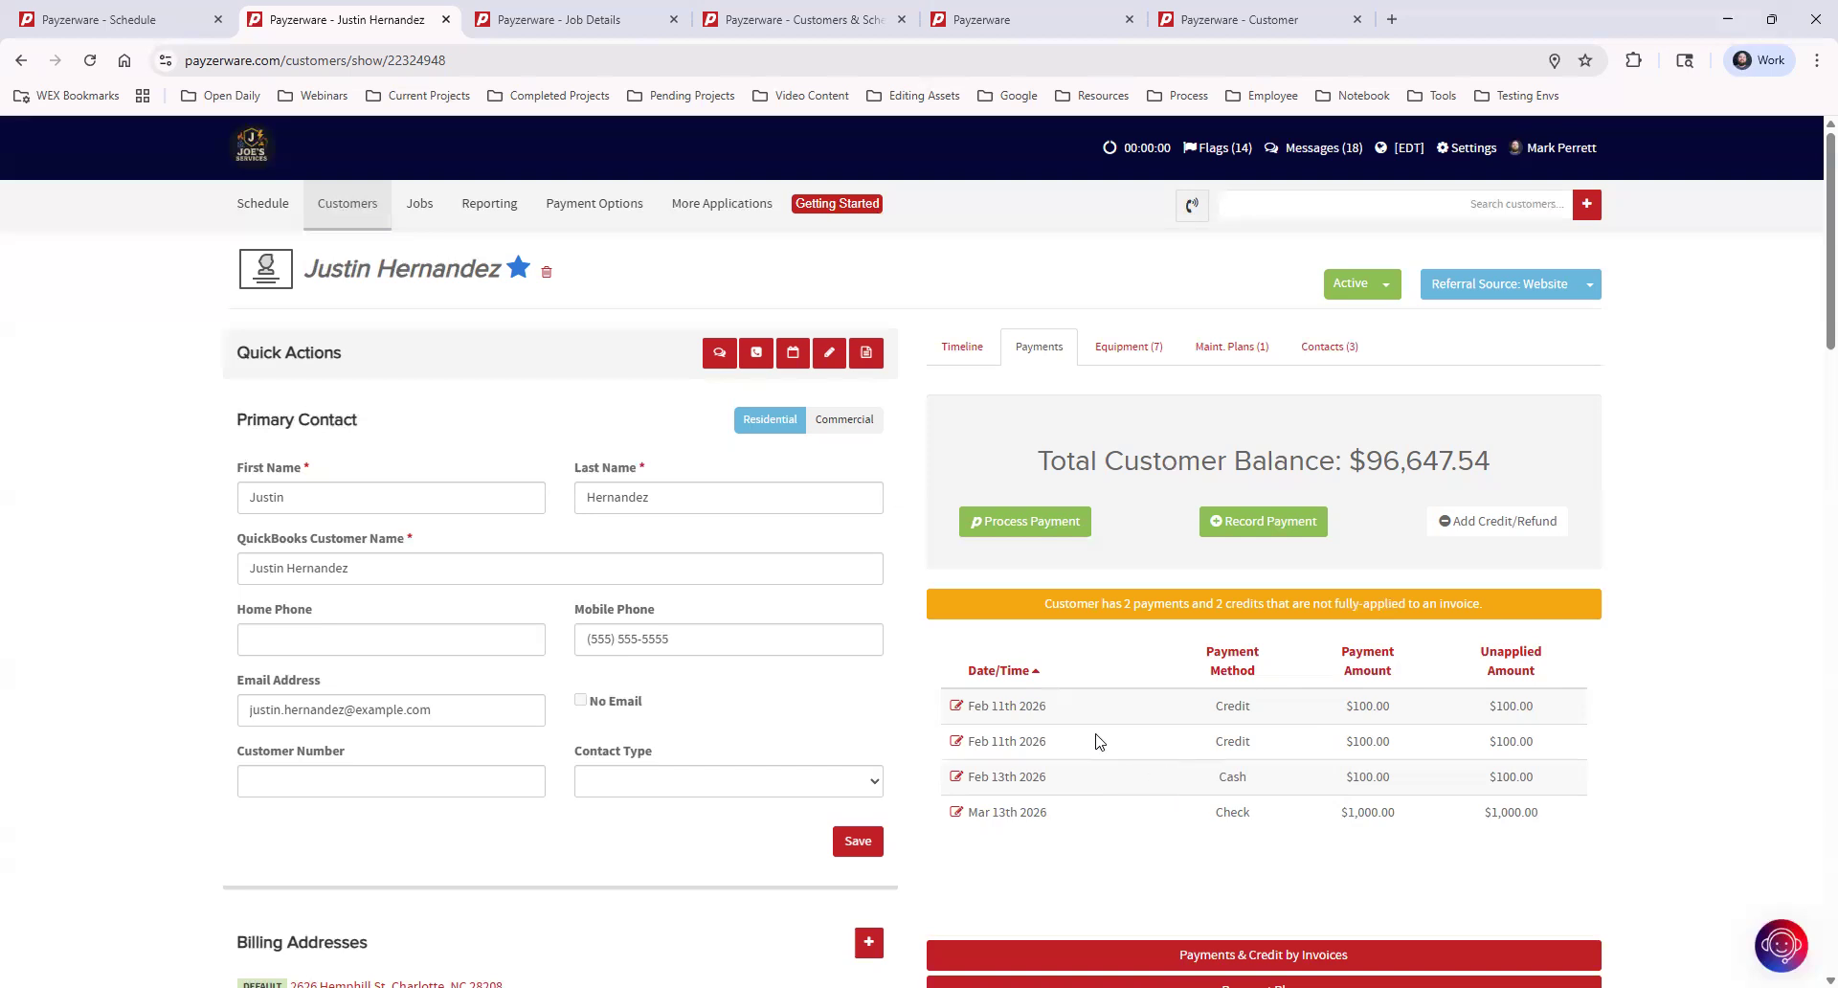
pyautogui.click(955, 709)
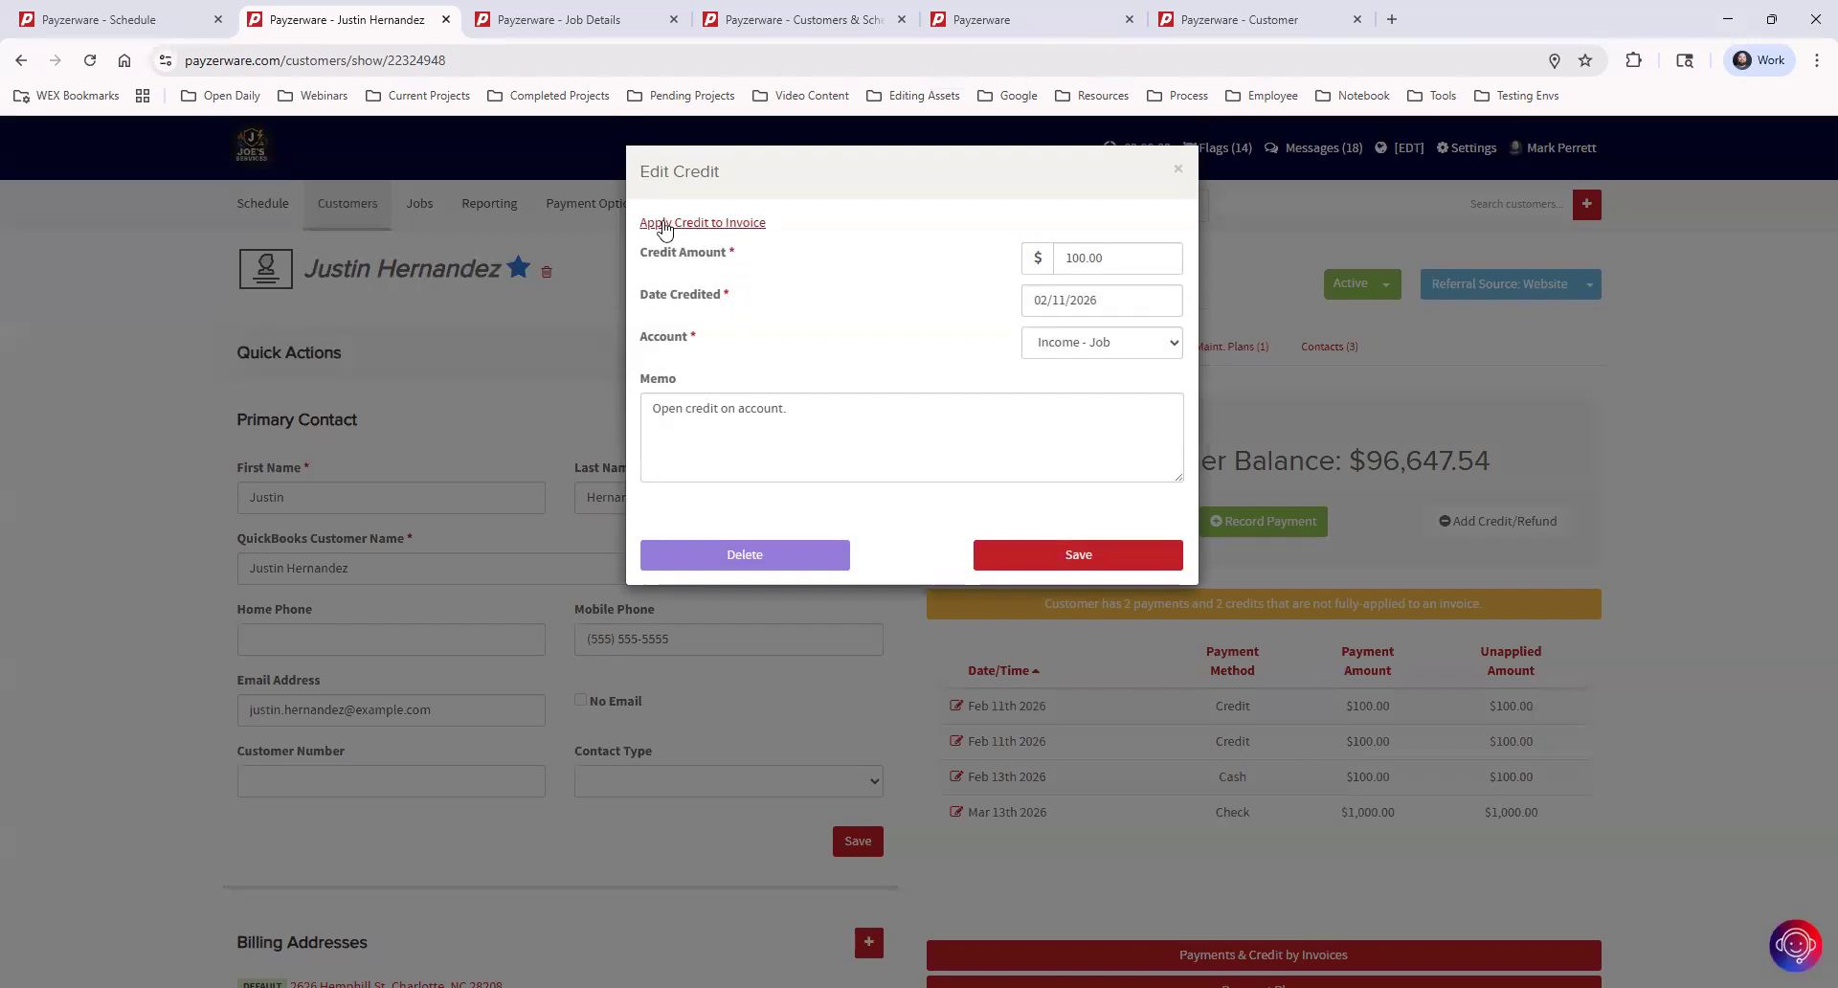
pyautogui.click(722, 224)
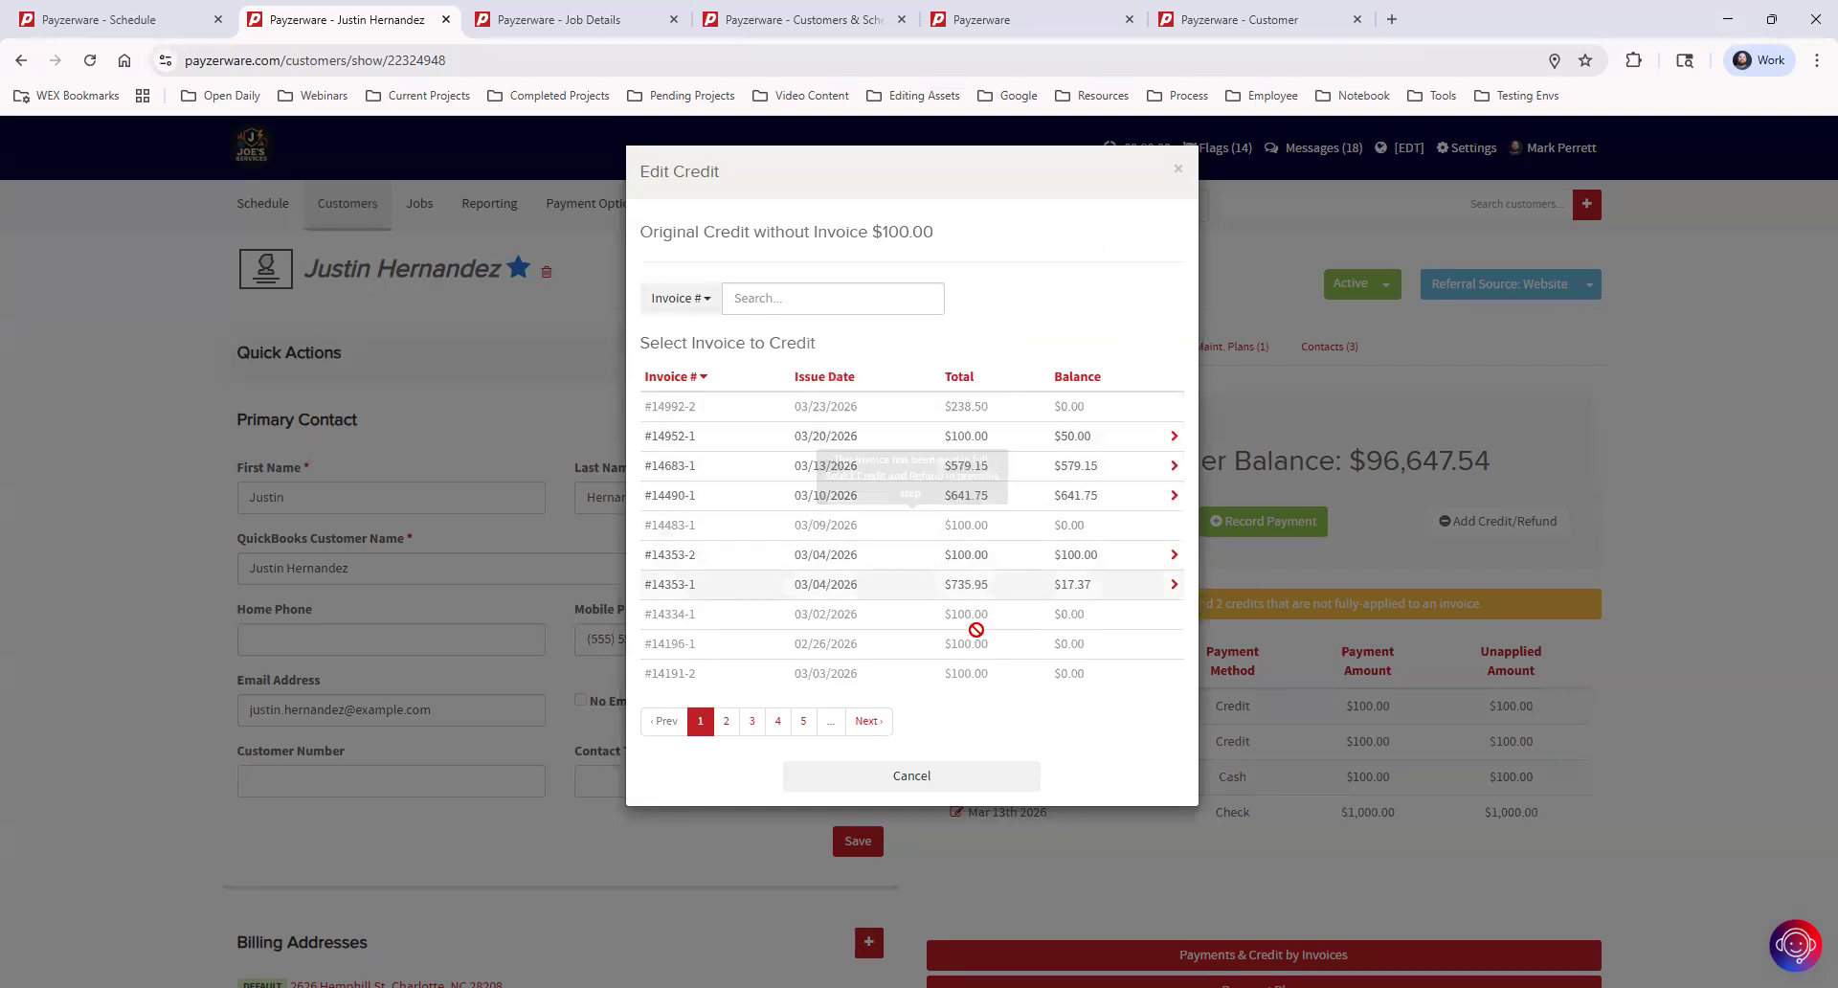
pyautogui.click(1177, 170)
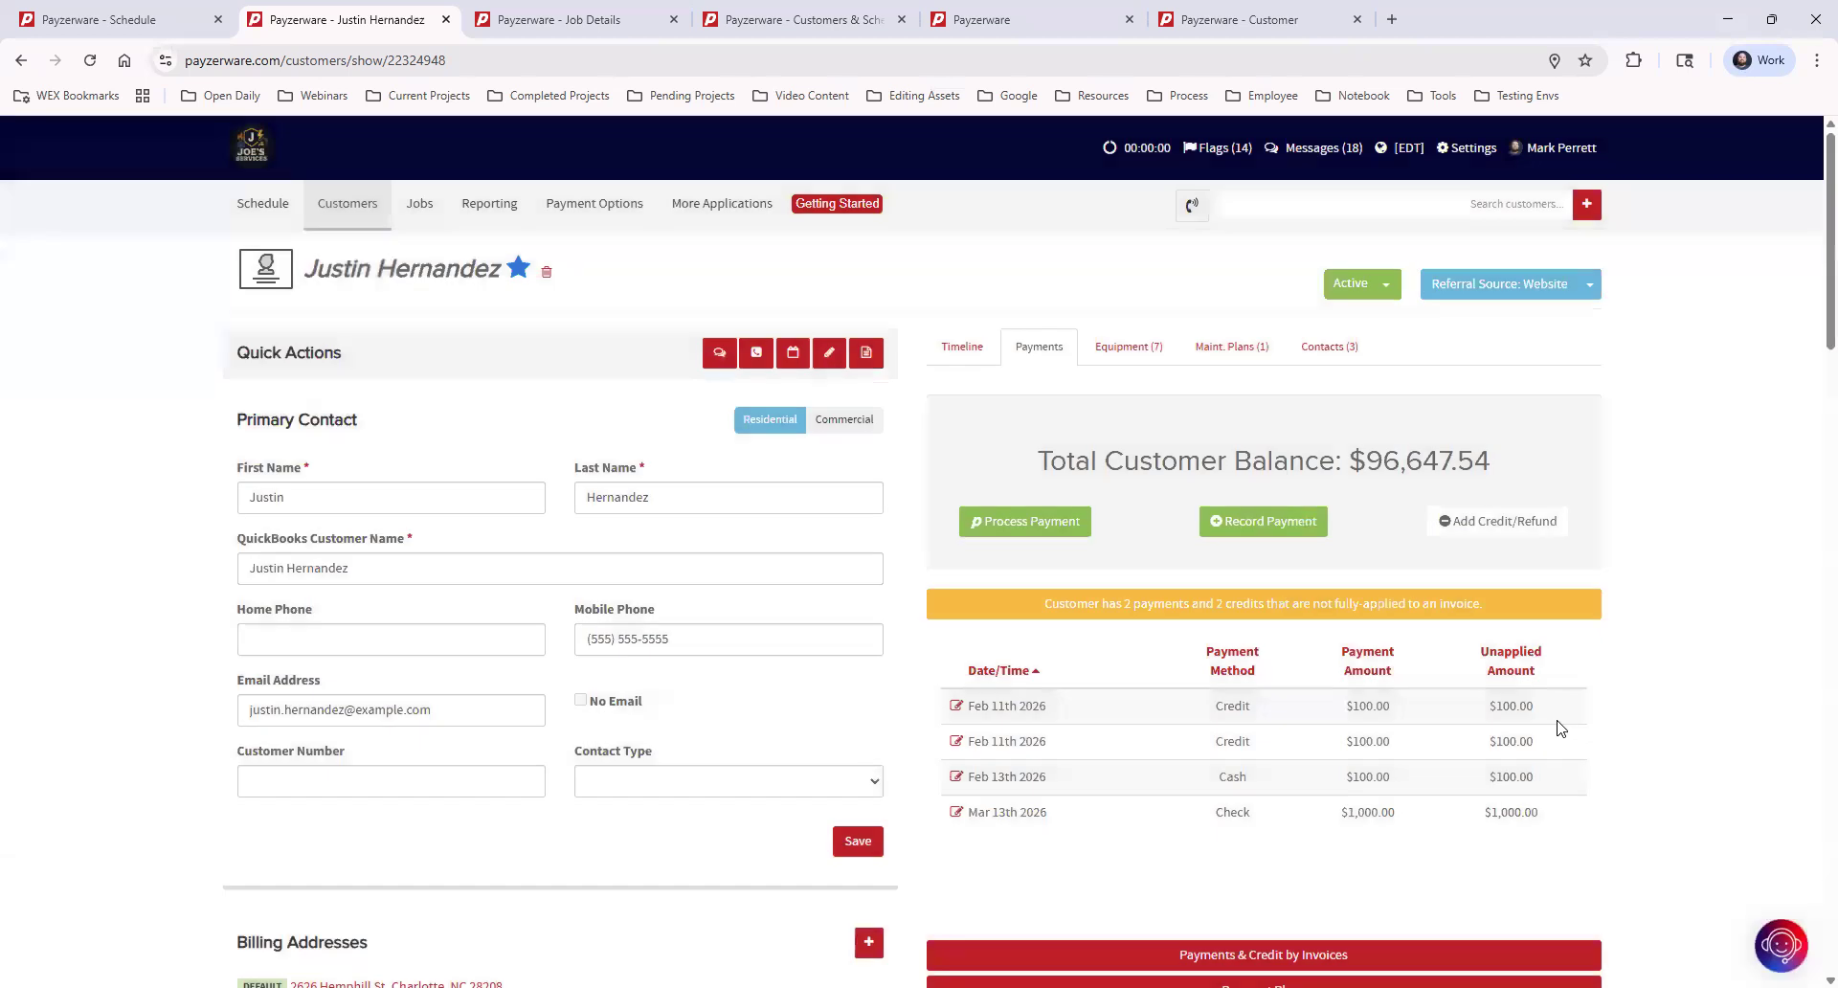
pyautogui.click(1442, 605)
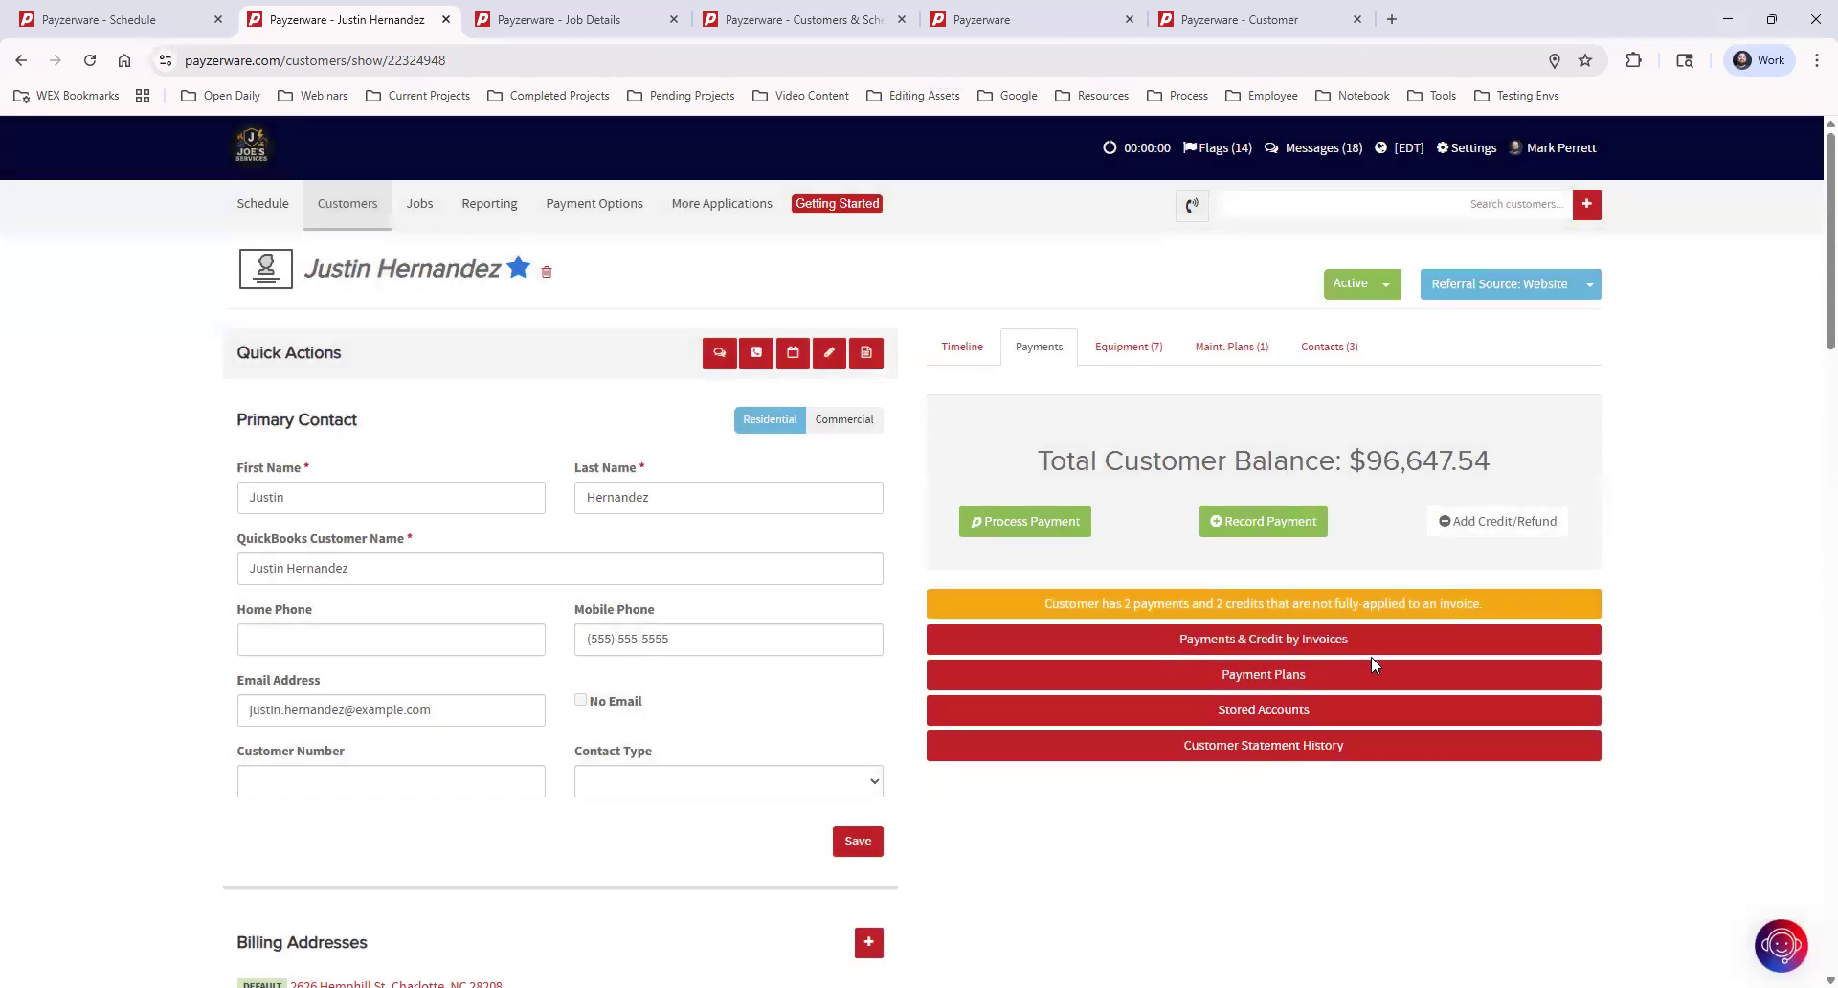
# Review the customer's payments and credits grouped by invoice, and collapse the section.
pyautogui.click(1318, 643)
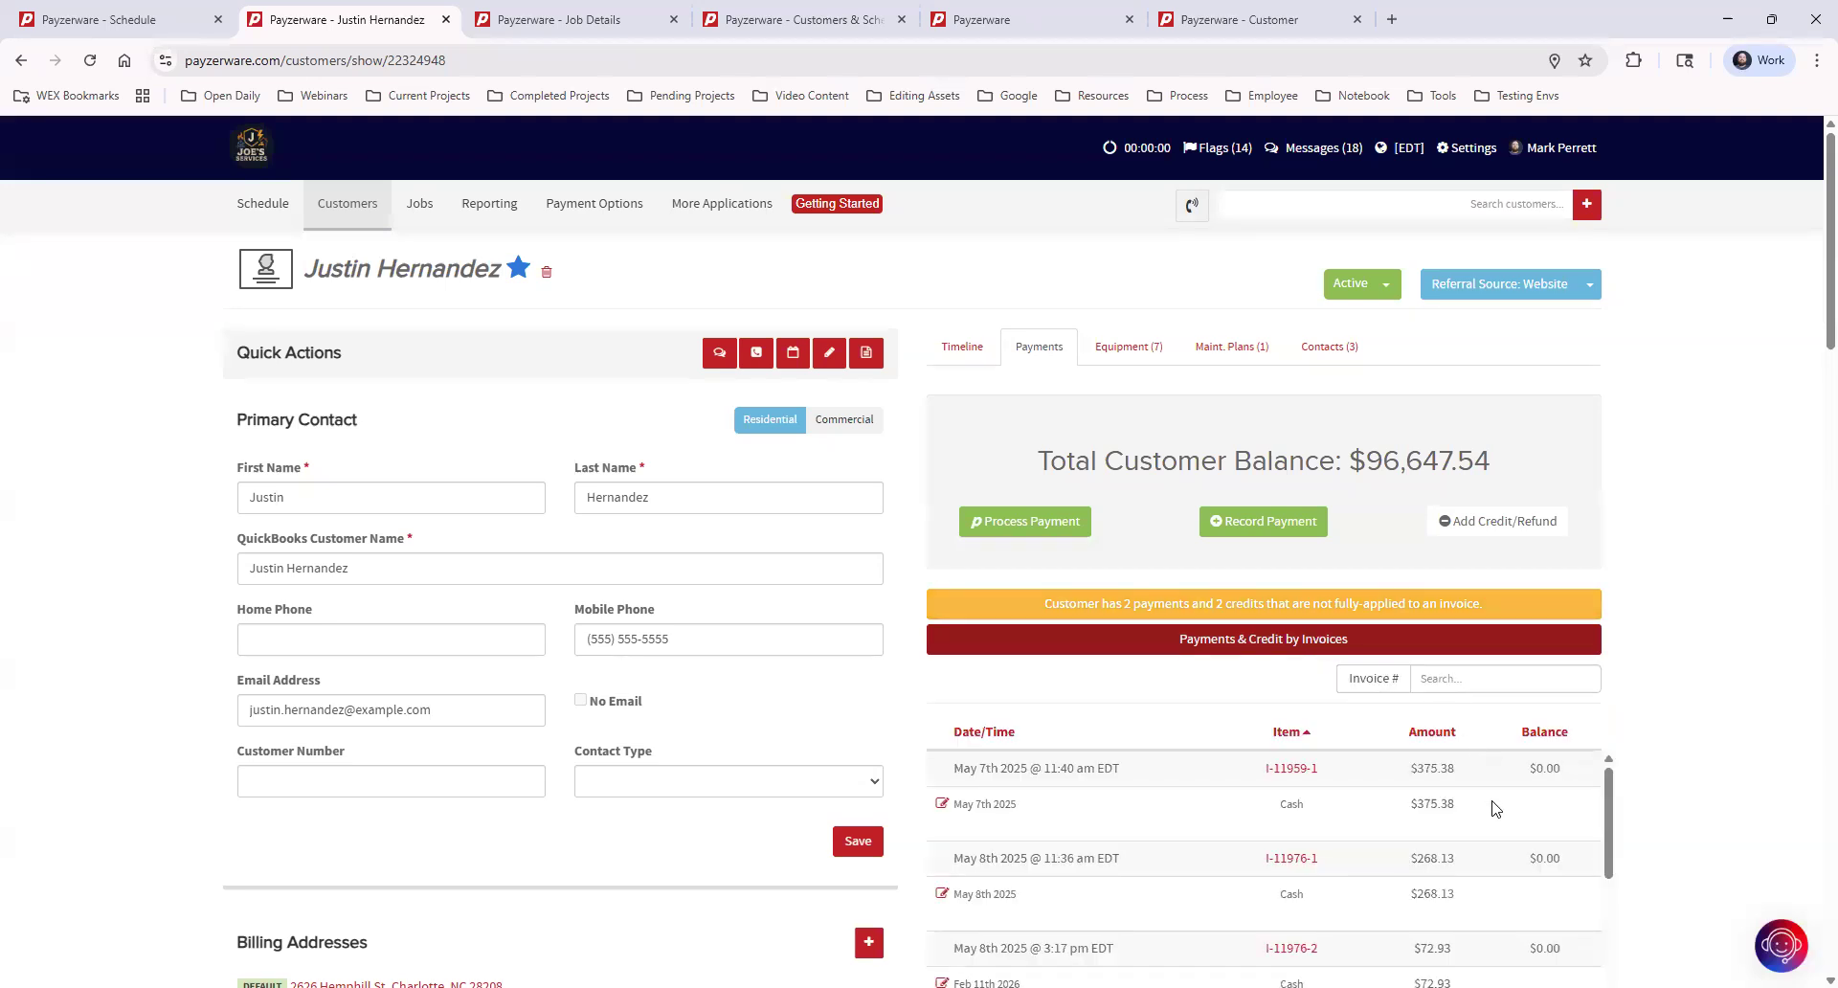
pyautogui.scroll(-1, 1484, 806)
pyautogui.scroll(1, 1350, 825)
pyautogui.click(1260, 644)
# Review the customer's payment plans, stored bank accounts and cards, and statement history.
pyautogui.click(1231, 682)
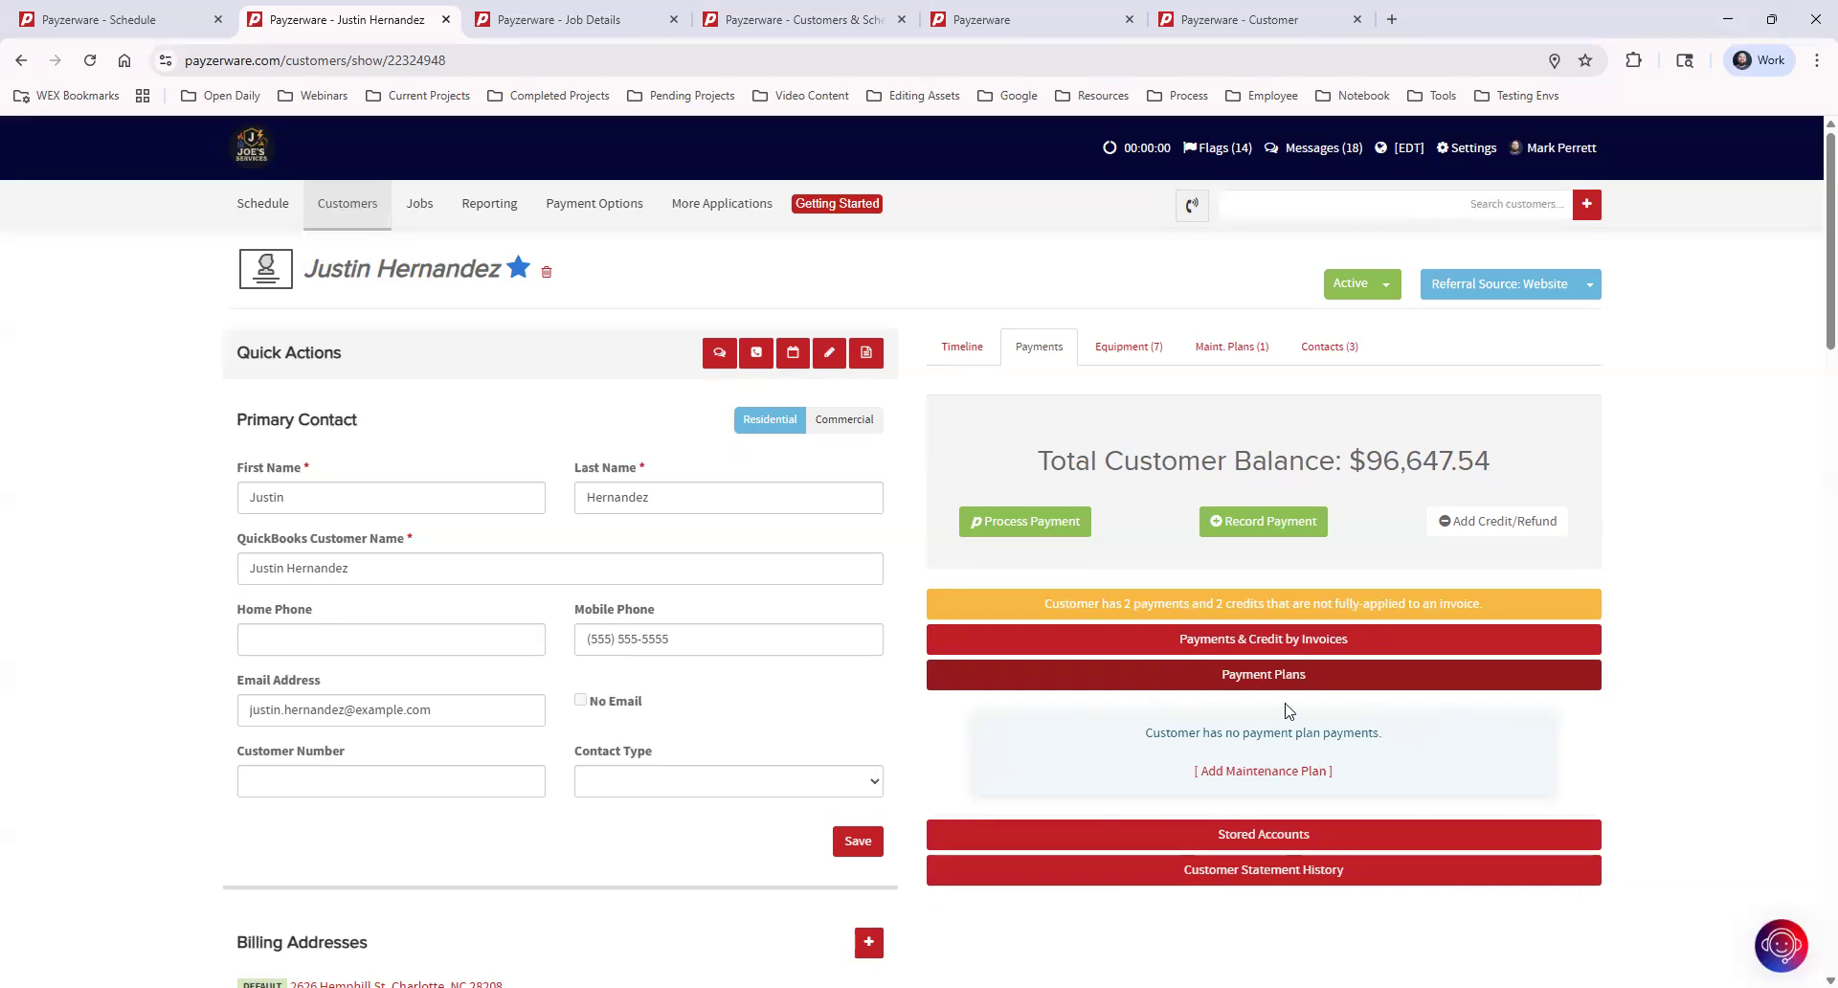
pyautogui.click(1210, 672)
pyautogui.click(1244, 713)
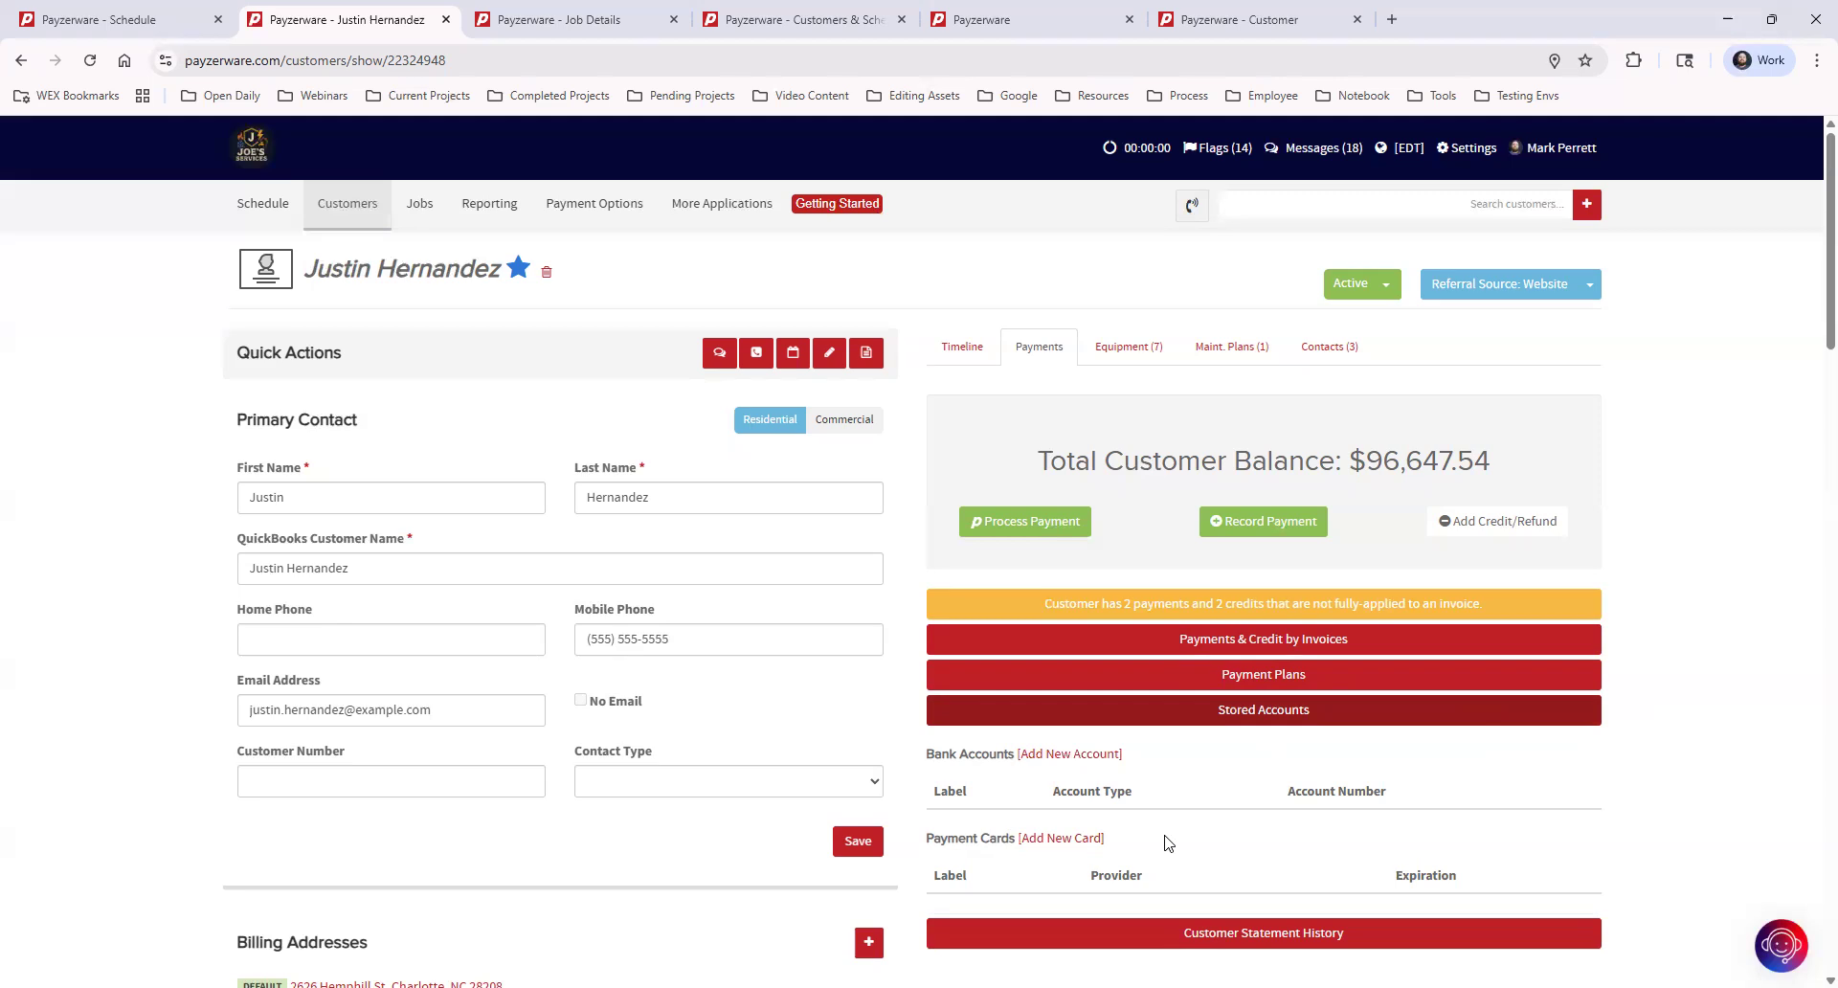
pyautogui.click(1363, 716)
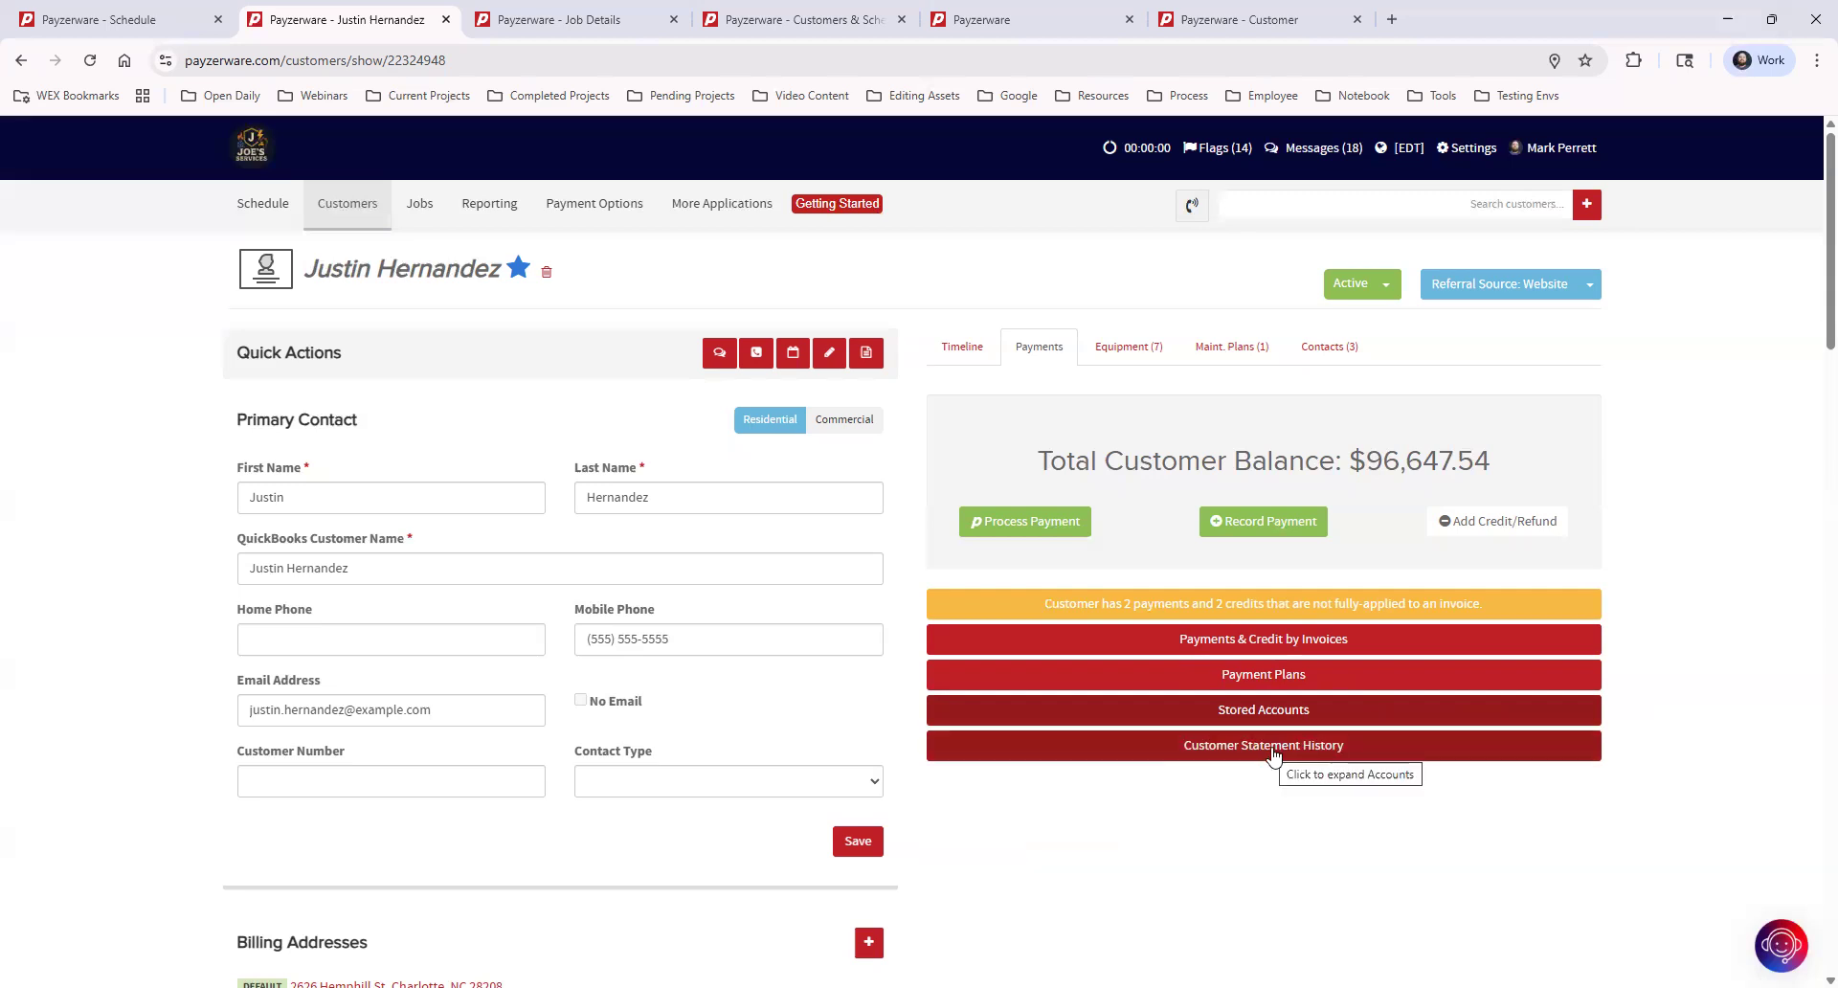
pyautogui.click(1276, 753)
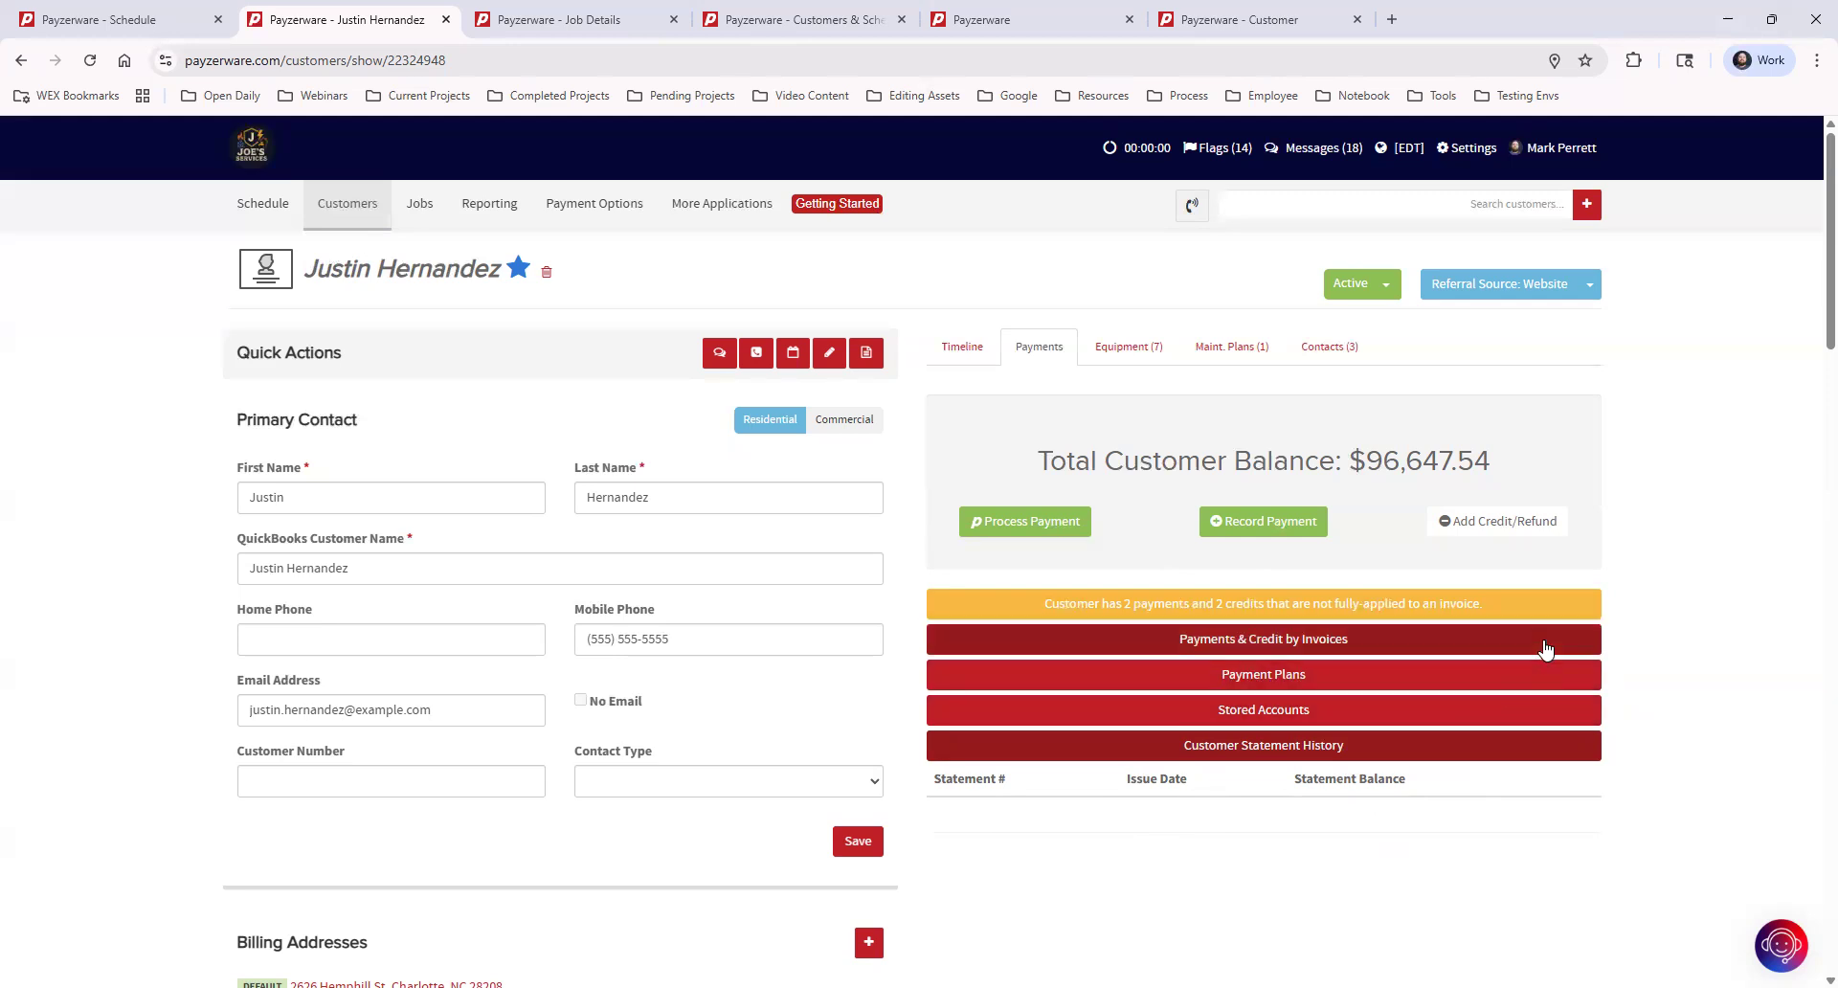
# Open the customer's equipment list, review the blank new-equipment form through its warranty and image fields, and return to the customer without saving.
pyautogui.click(1132, 348)
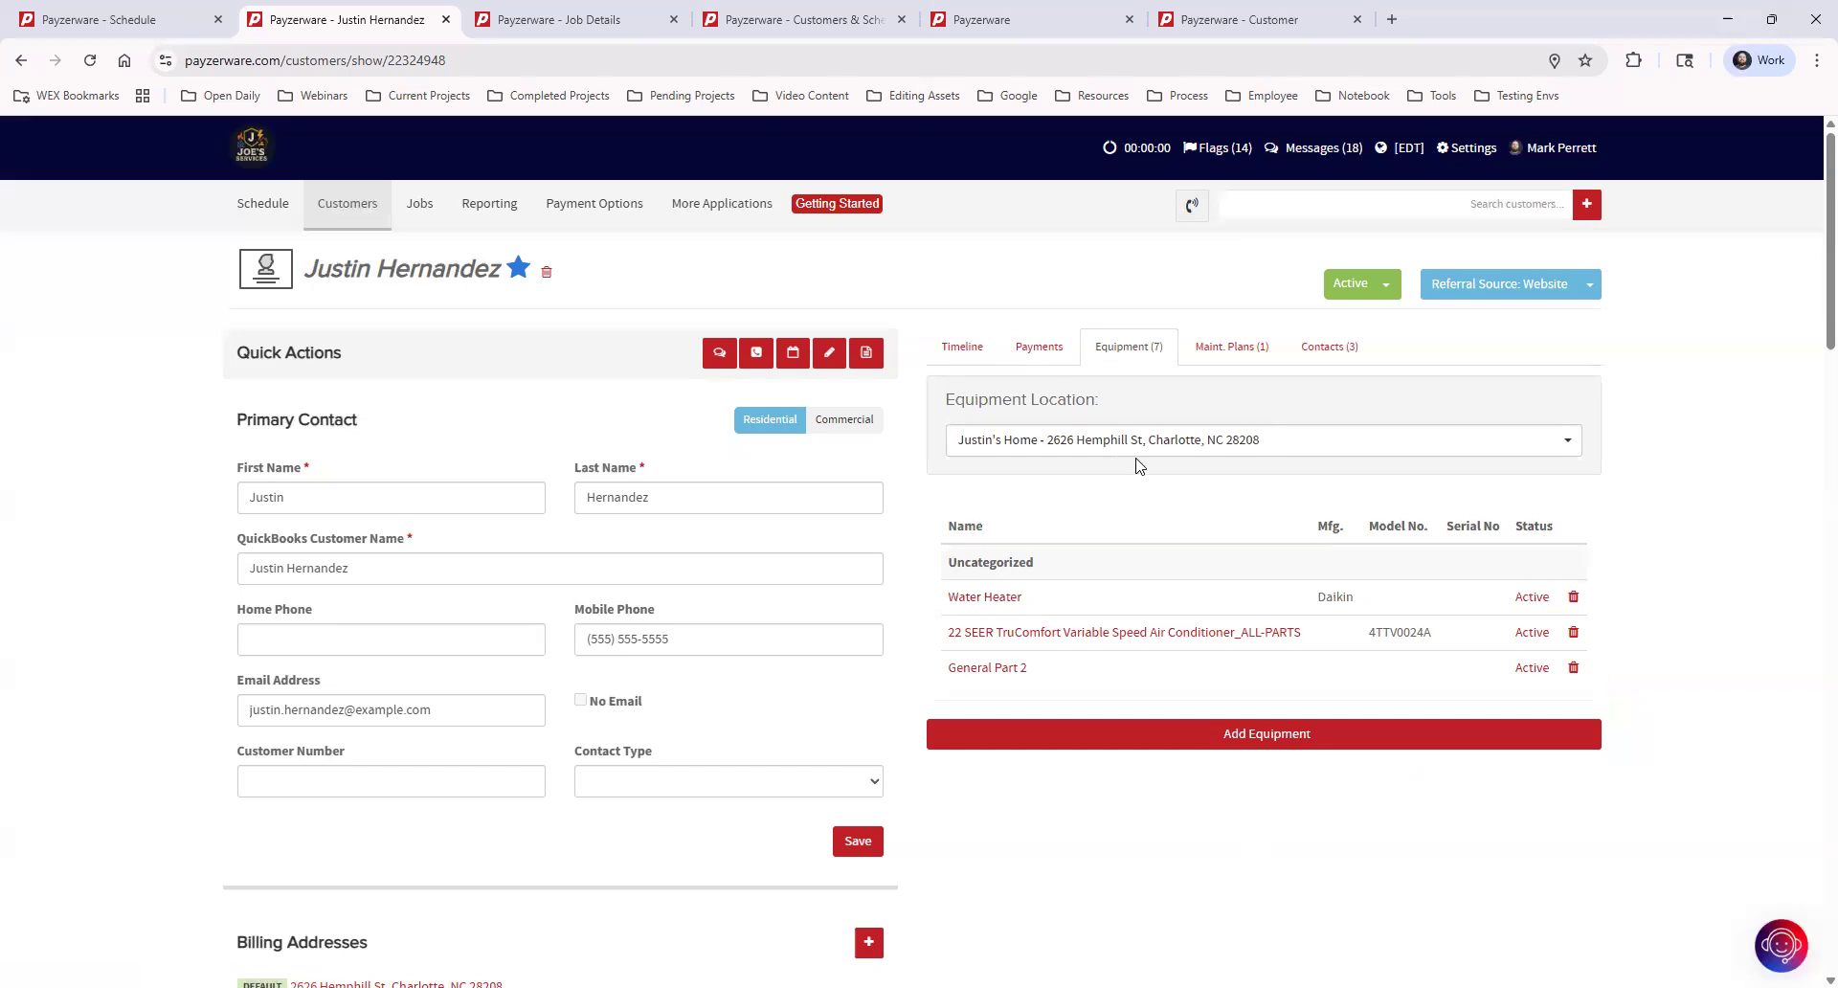
pyautogui.click(1269, 735)
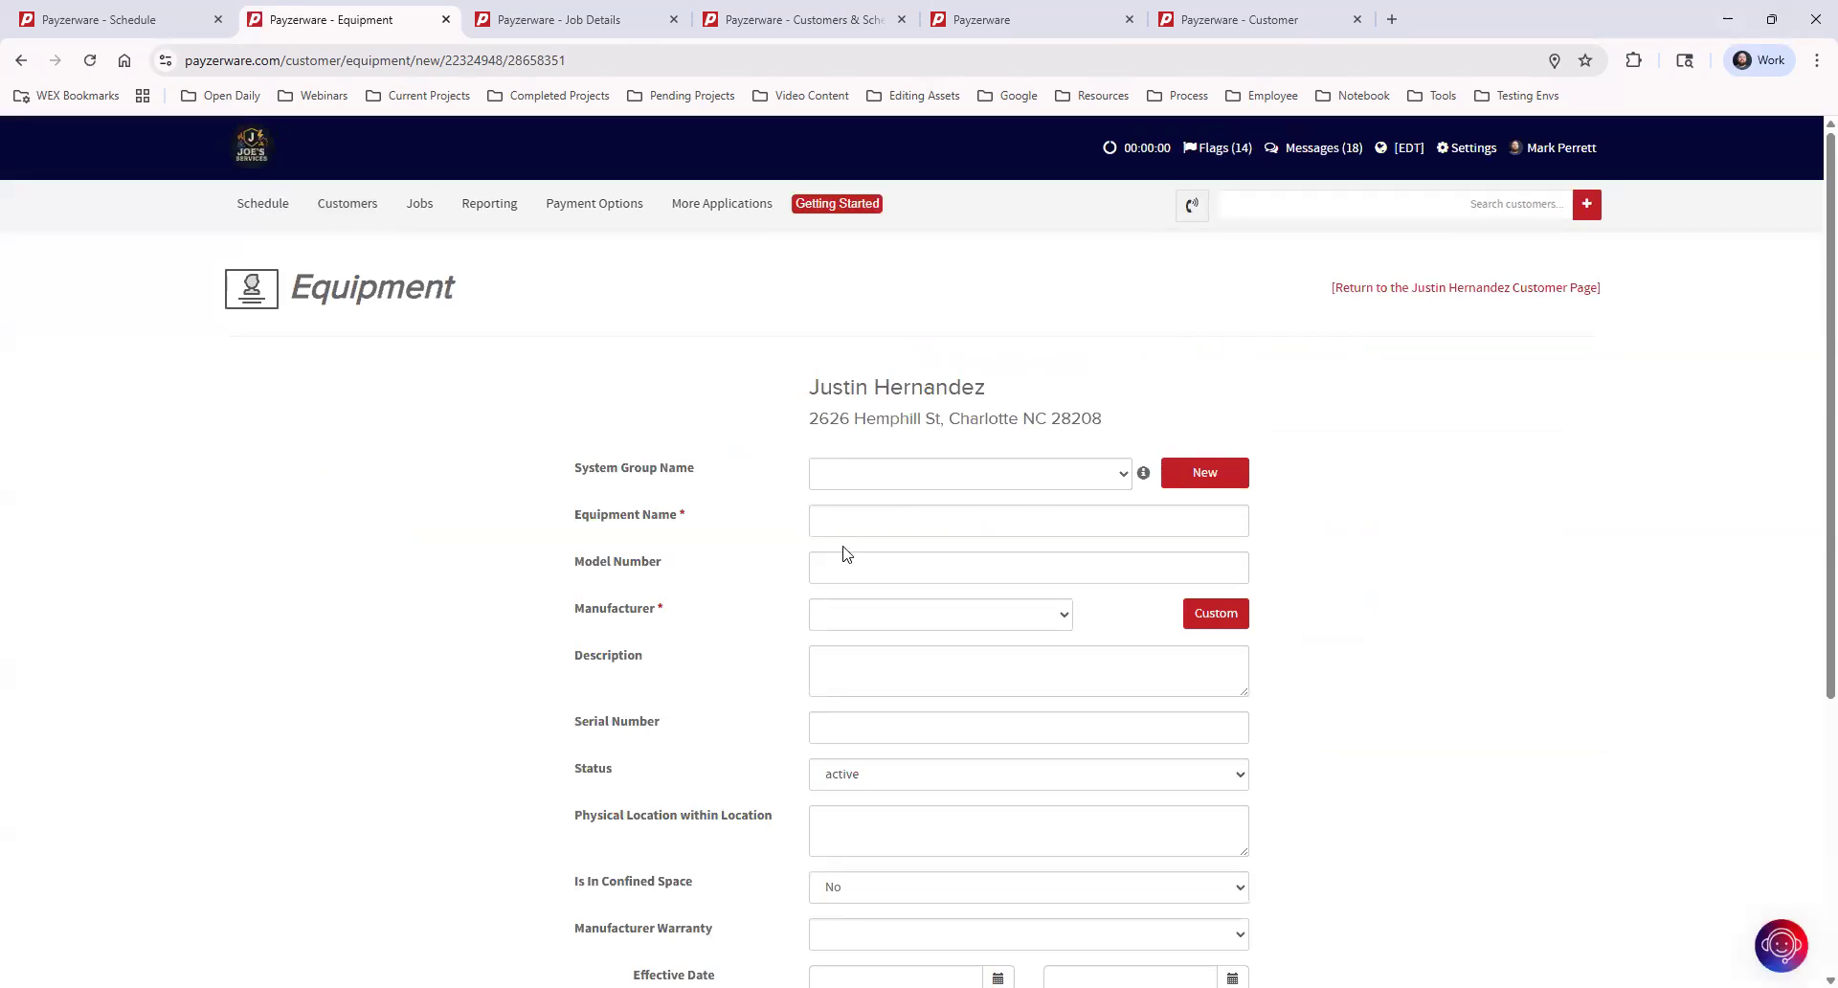
pyautogui.scroll(-1, 919, 660)
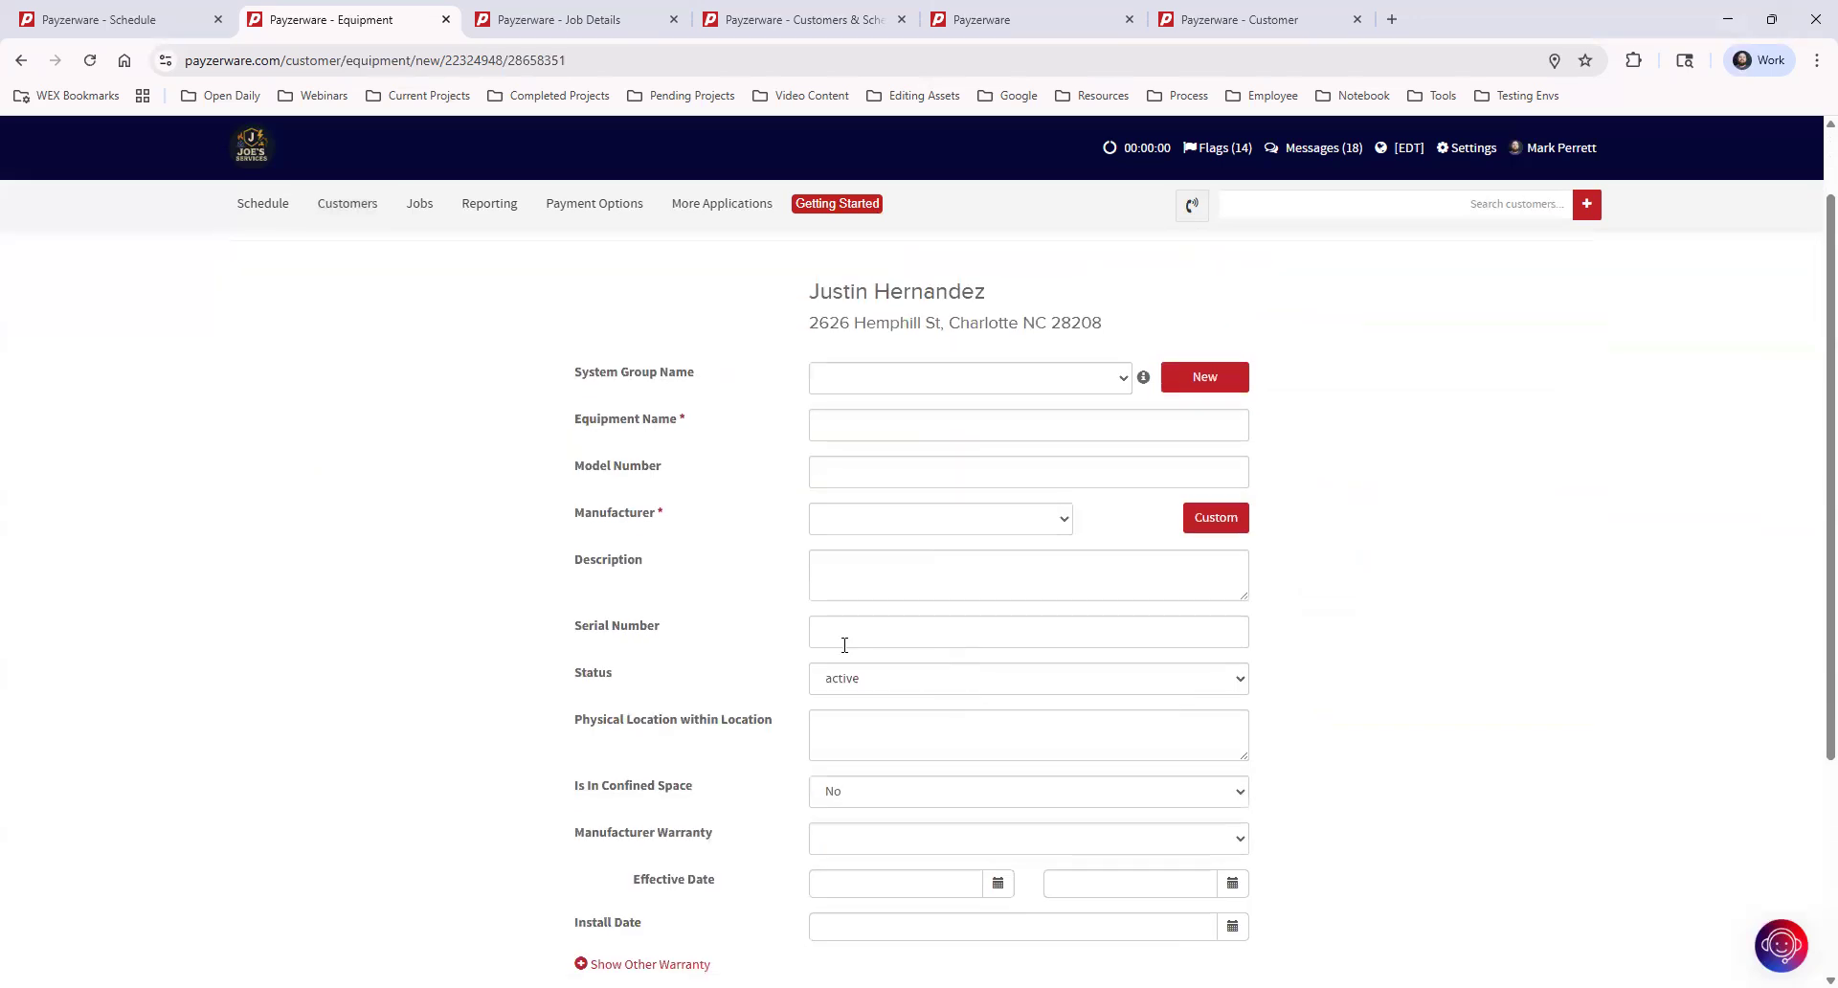
pyautogui.scroll(-1, 1005, 718)
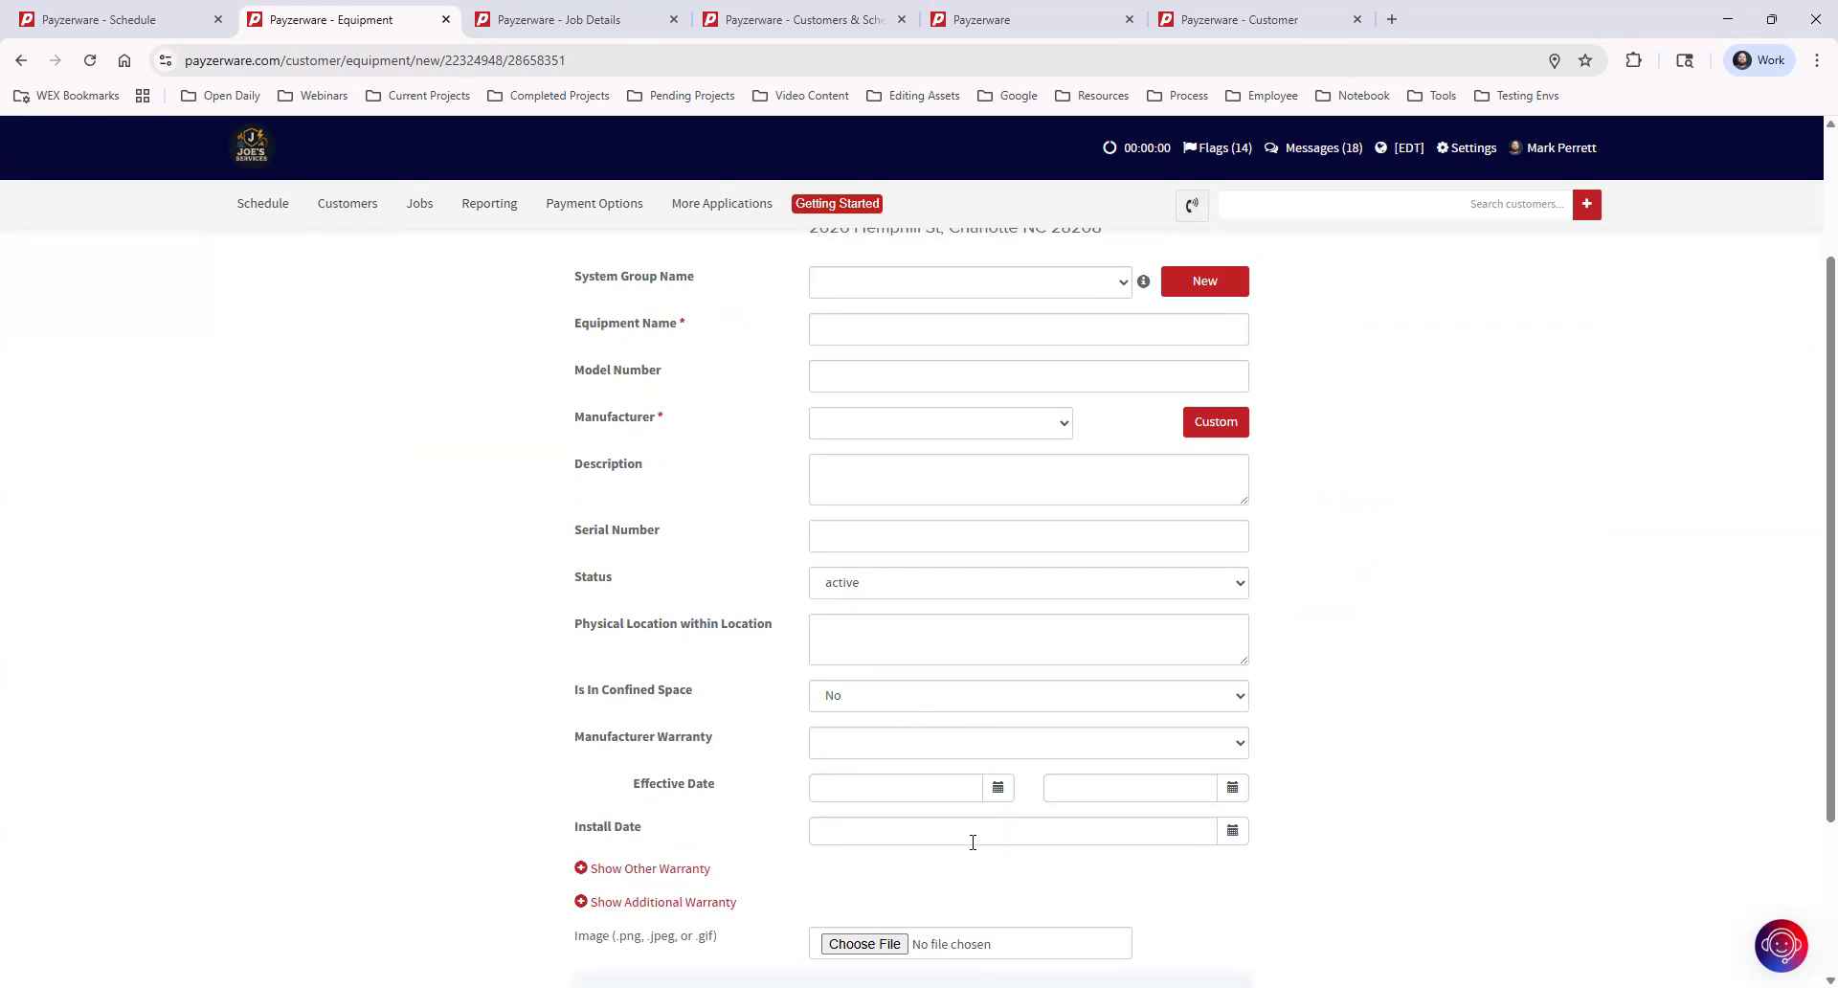
pyautogui.scroll(-2, 1184, 699)
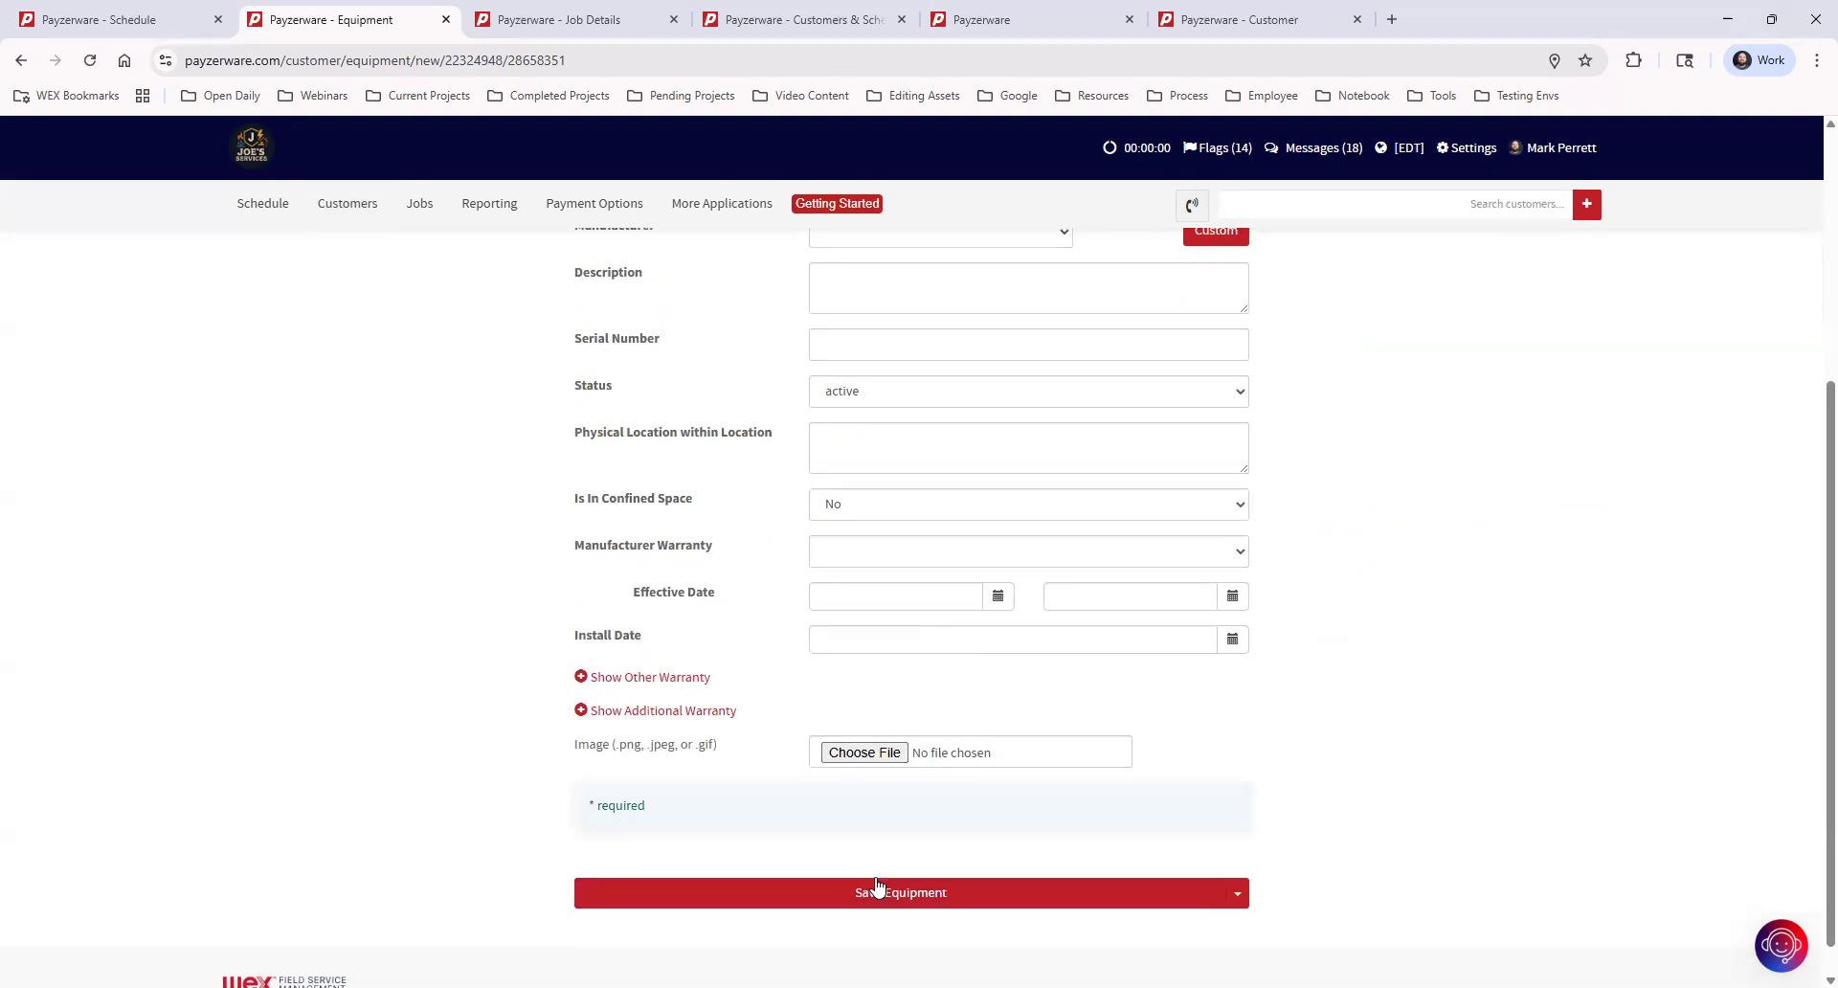
pyautogui.scroll(4, 1432, 685)
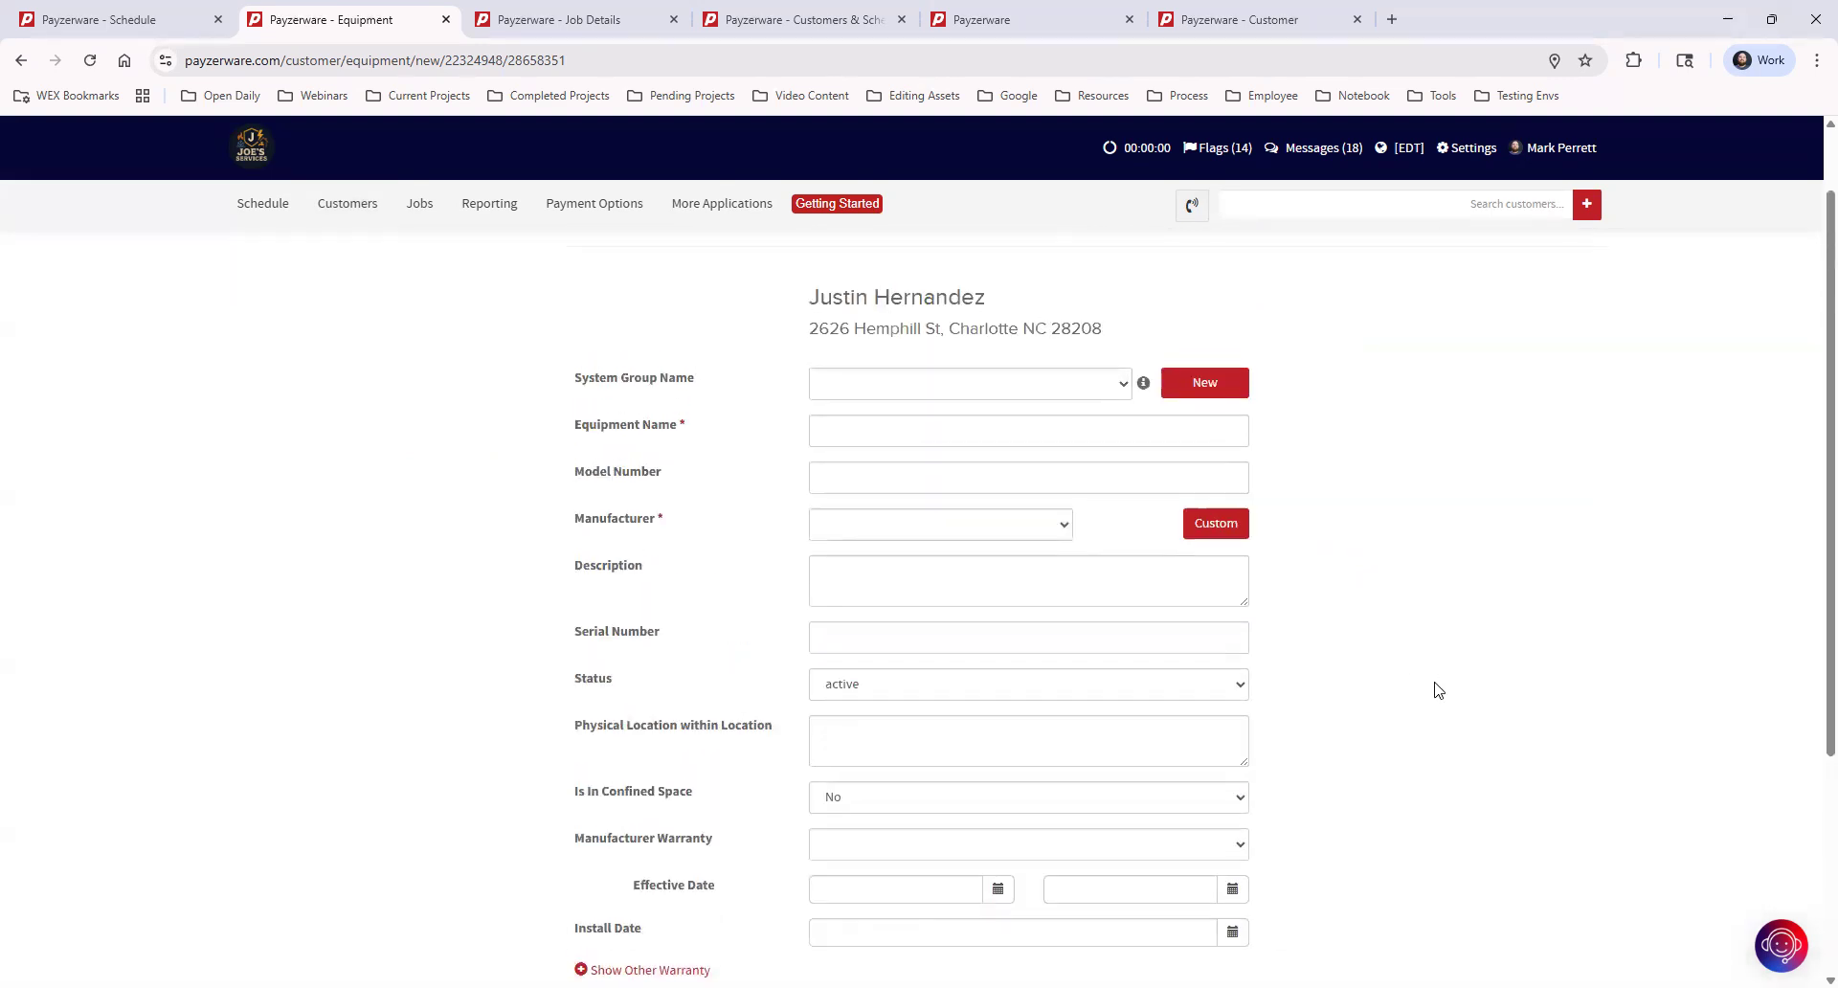
pyautogui.click(1484, 292)
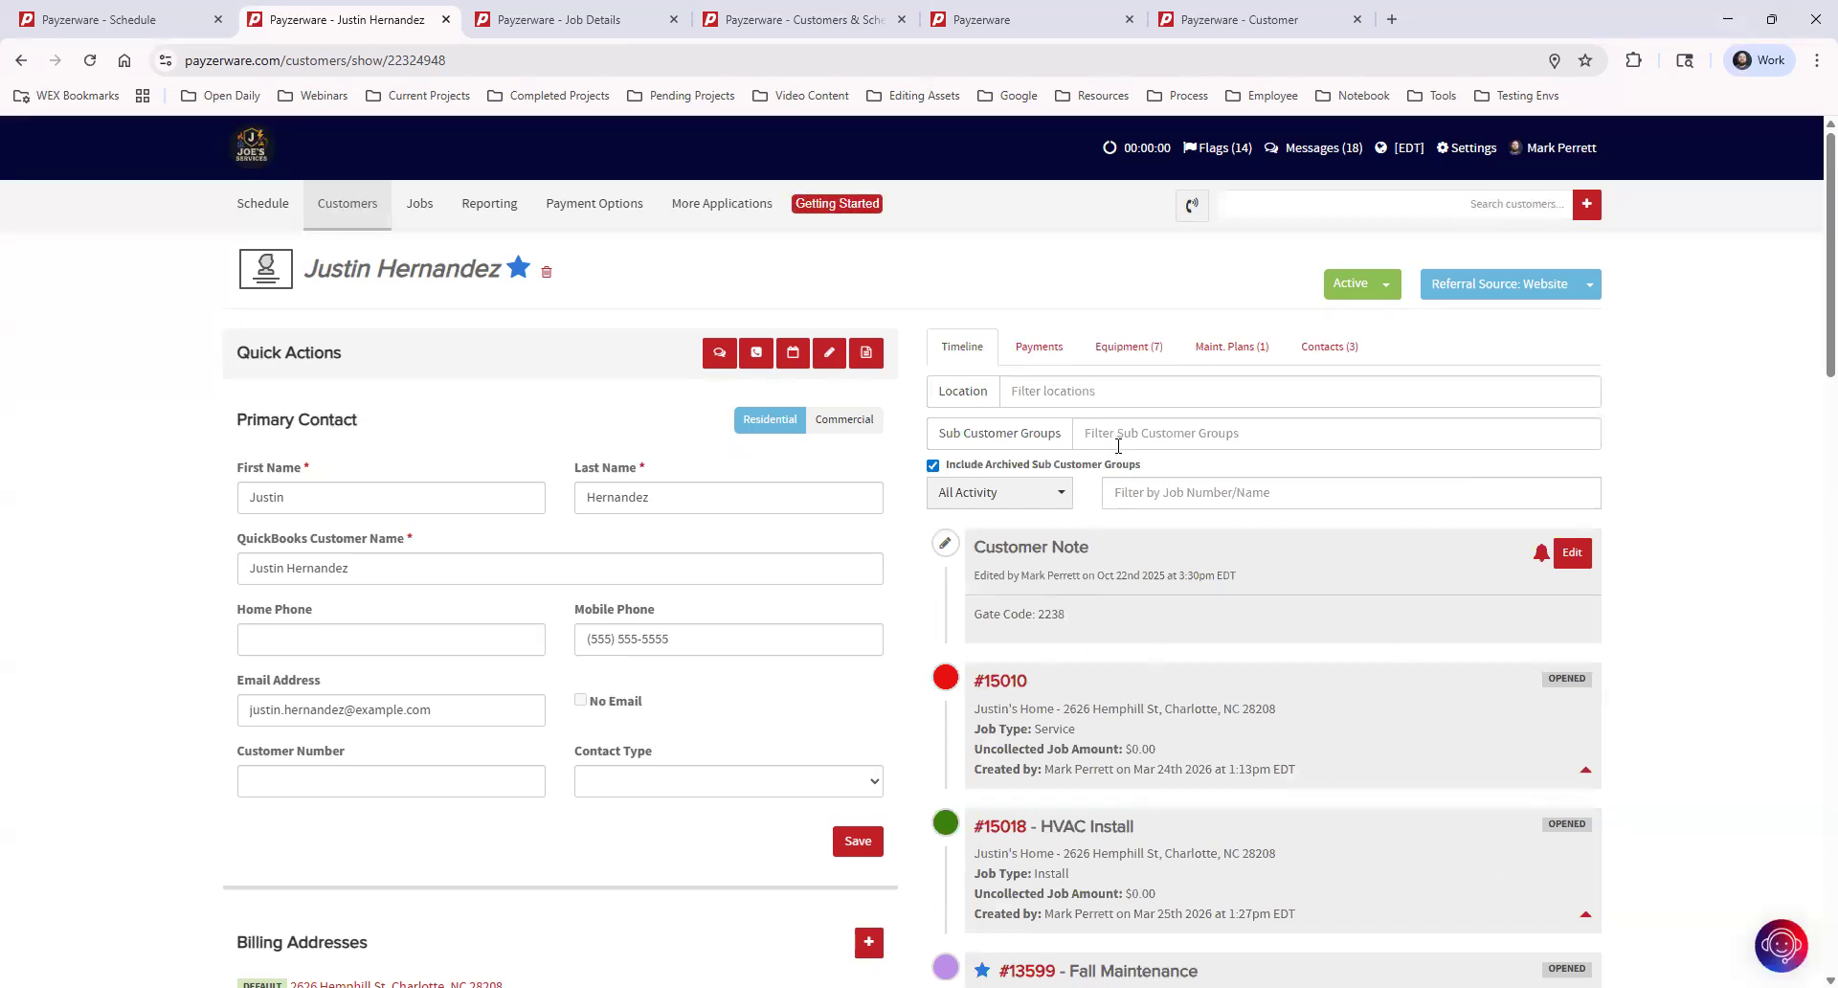
# Show the customer's equipment for the Rental Property 1 location.
pyautogui.click(1139, 350)
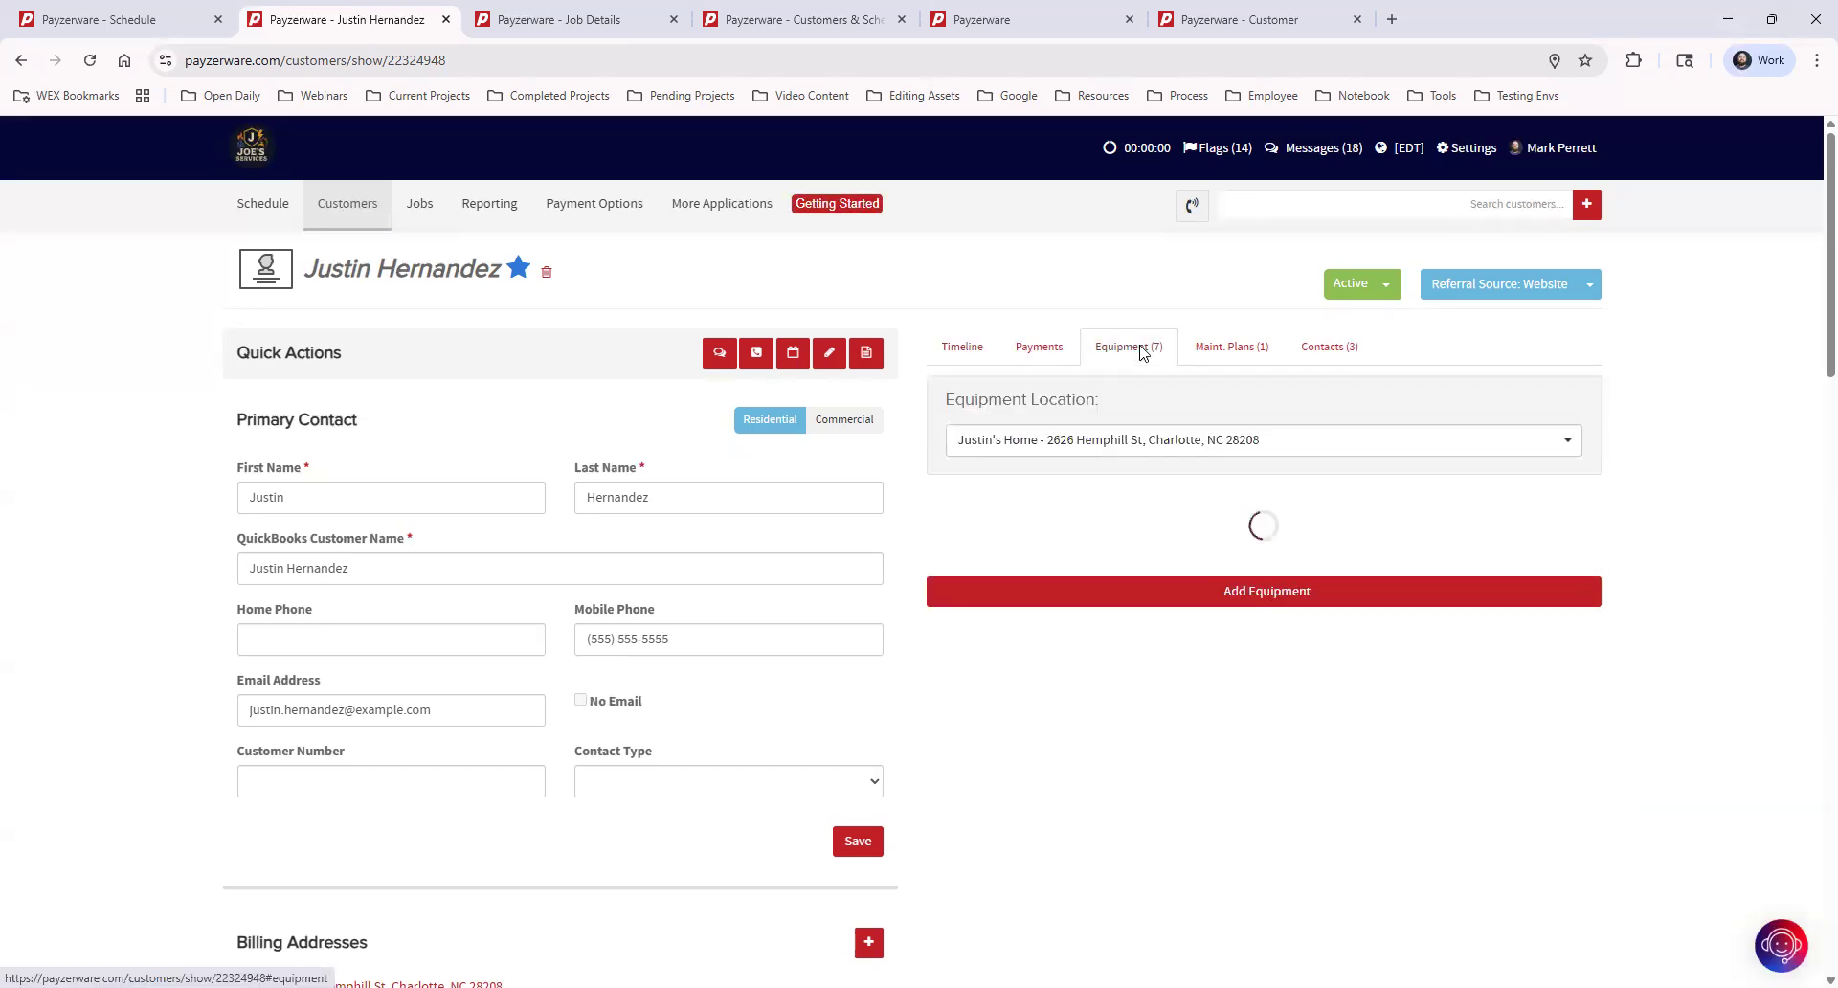
pyautogui.click(1118, 440)
pyautogui.click(1062, 548)
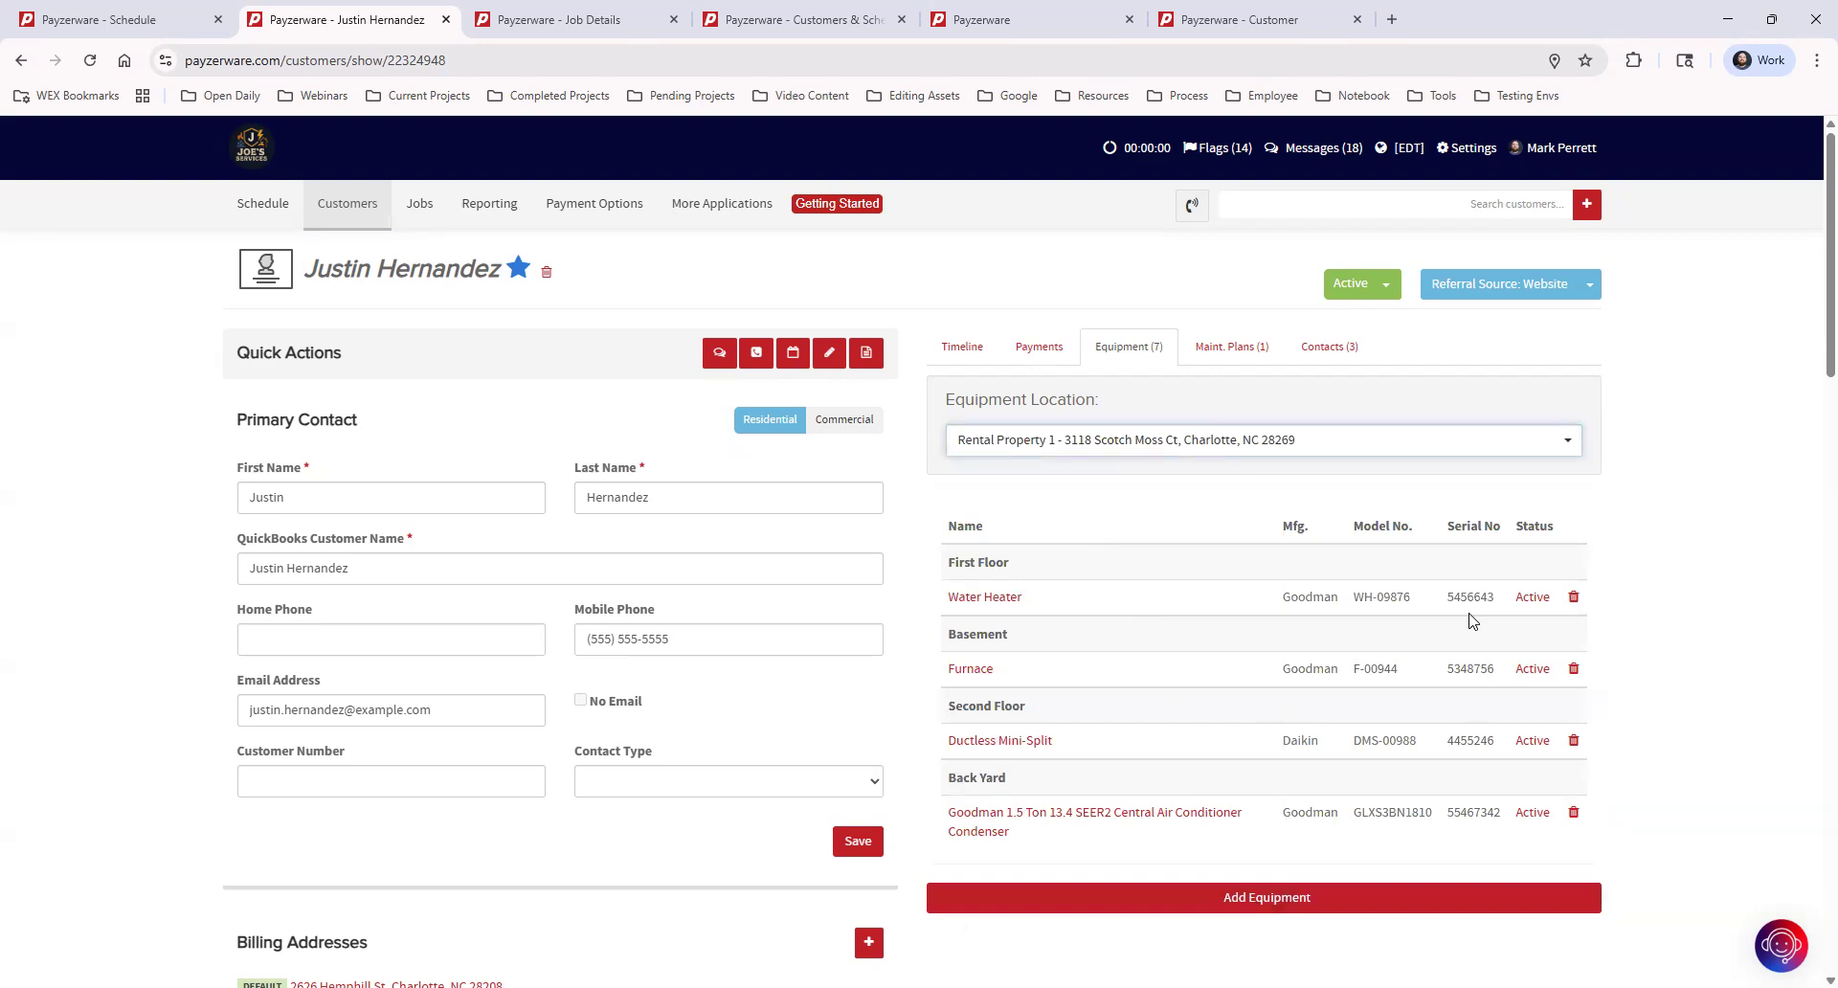
# View the customer's maintenance plans, checking the Comfort Club Plan's balance and service windows.
pyautogui.click(1232, 348)
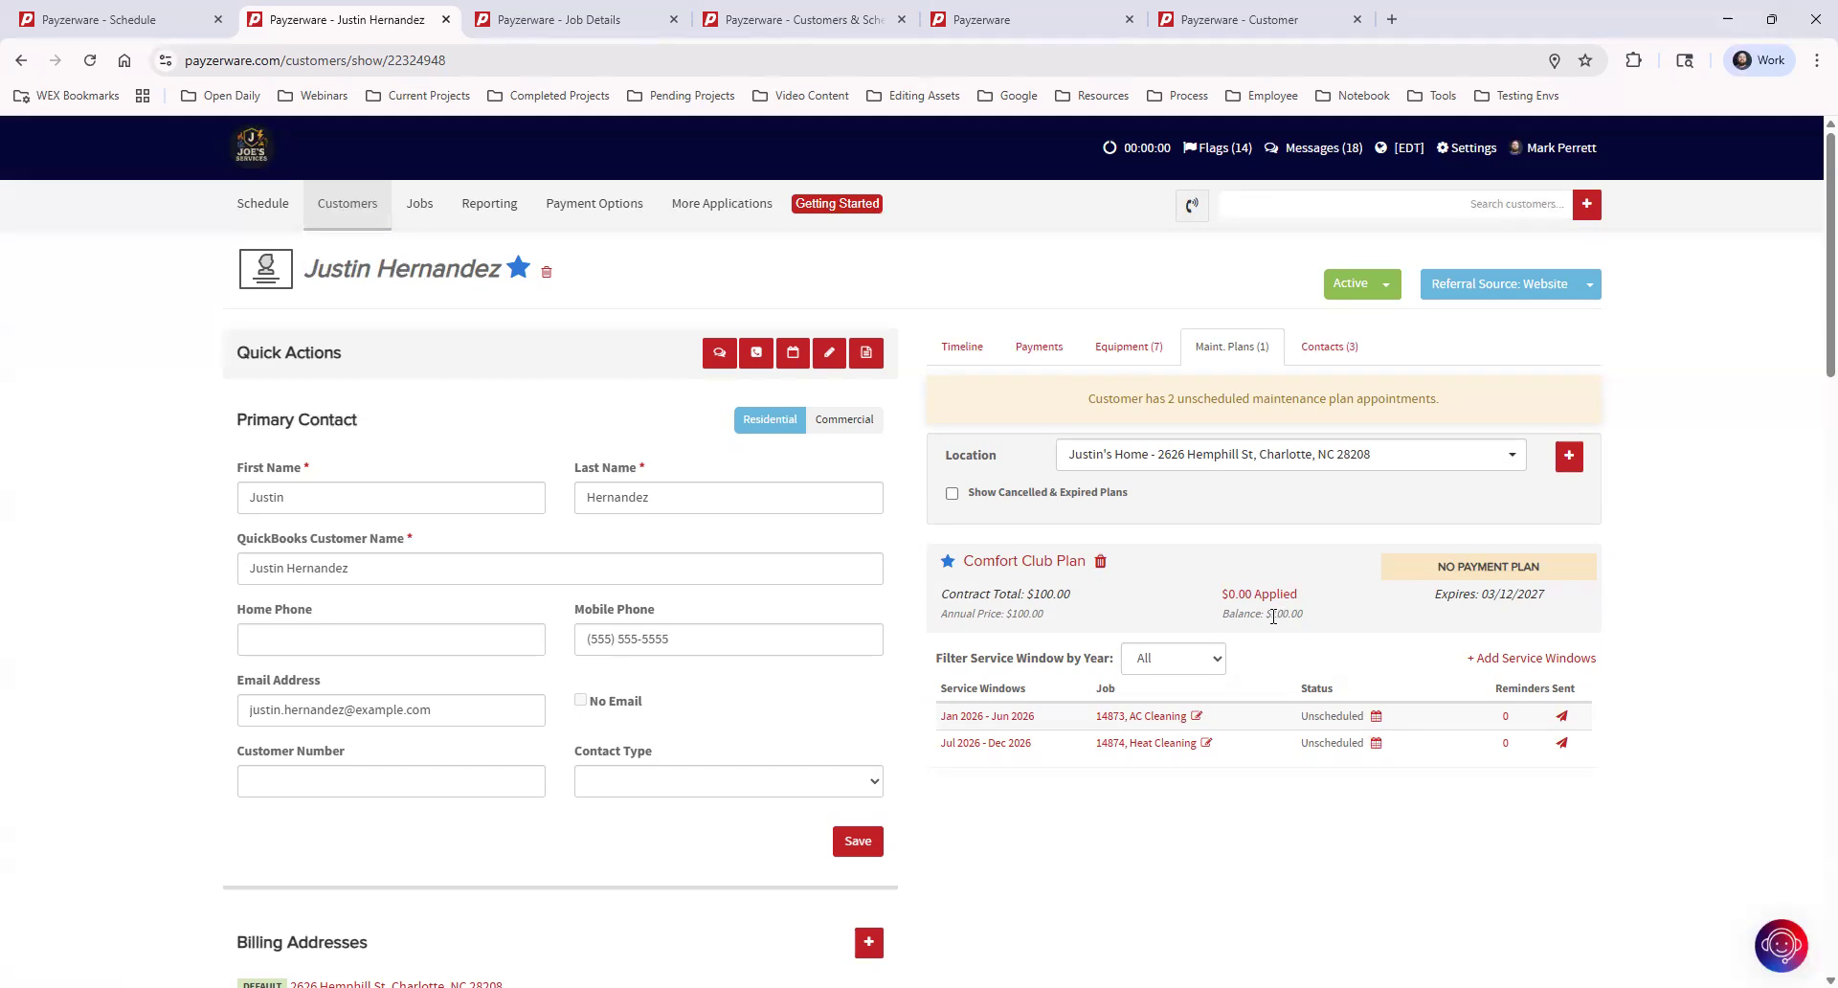
pyautogui.moveTo(1273, 613); pyautogui.dragTo(1330, 607)
pyautogui.click(1338, 605)
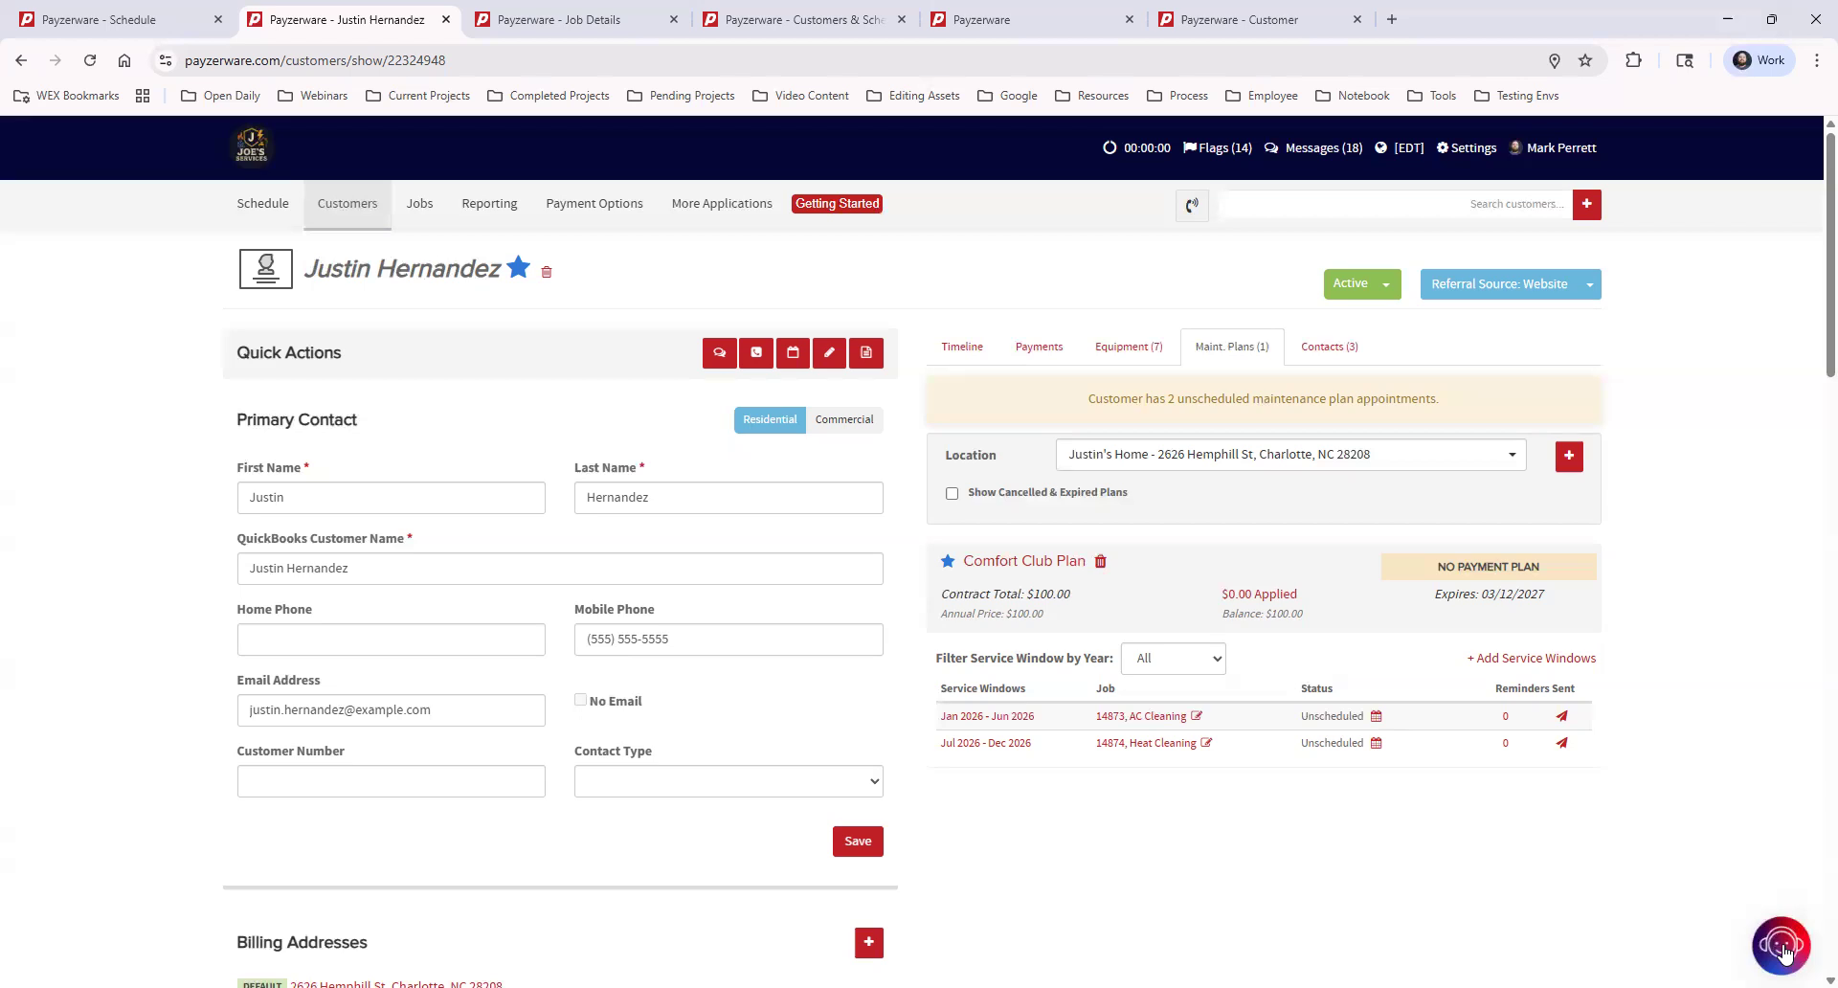
# Look up the Video Courses and Webinars help article, review its webinar calendars and past webinars, and close the help messenger.
pyautogui.click(1780, 946)
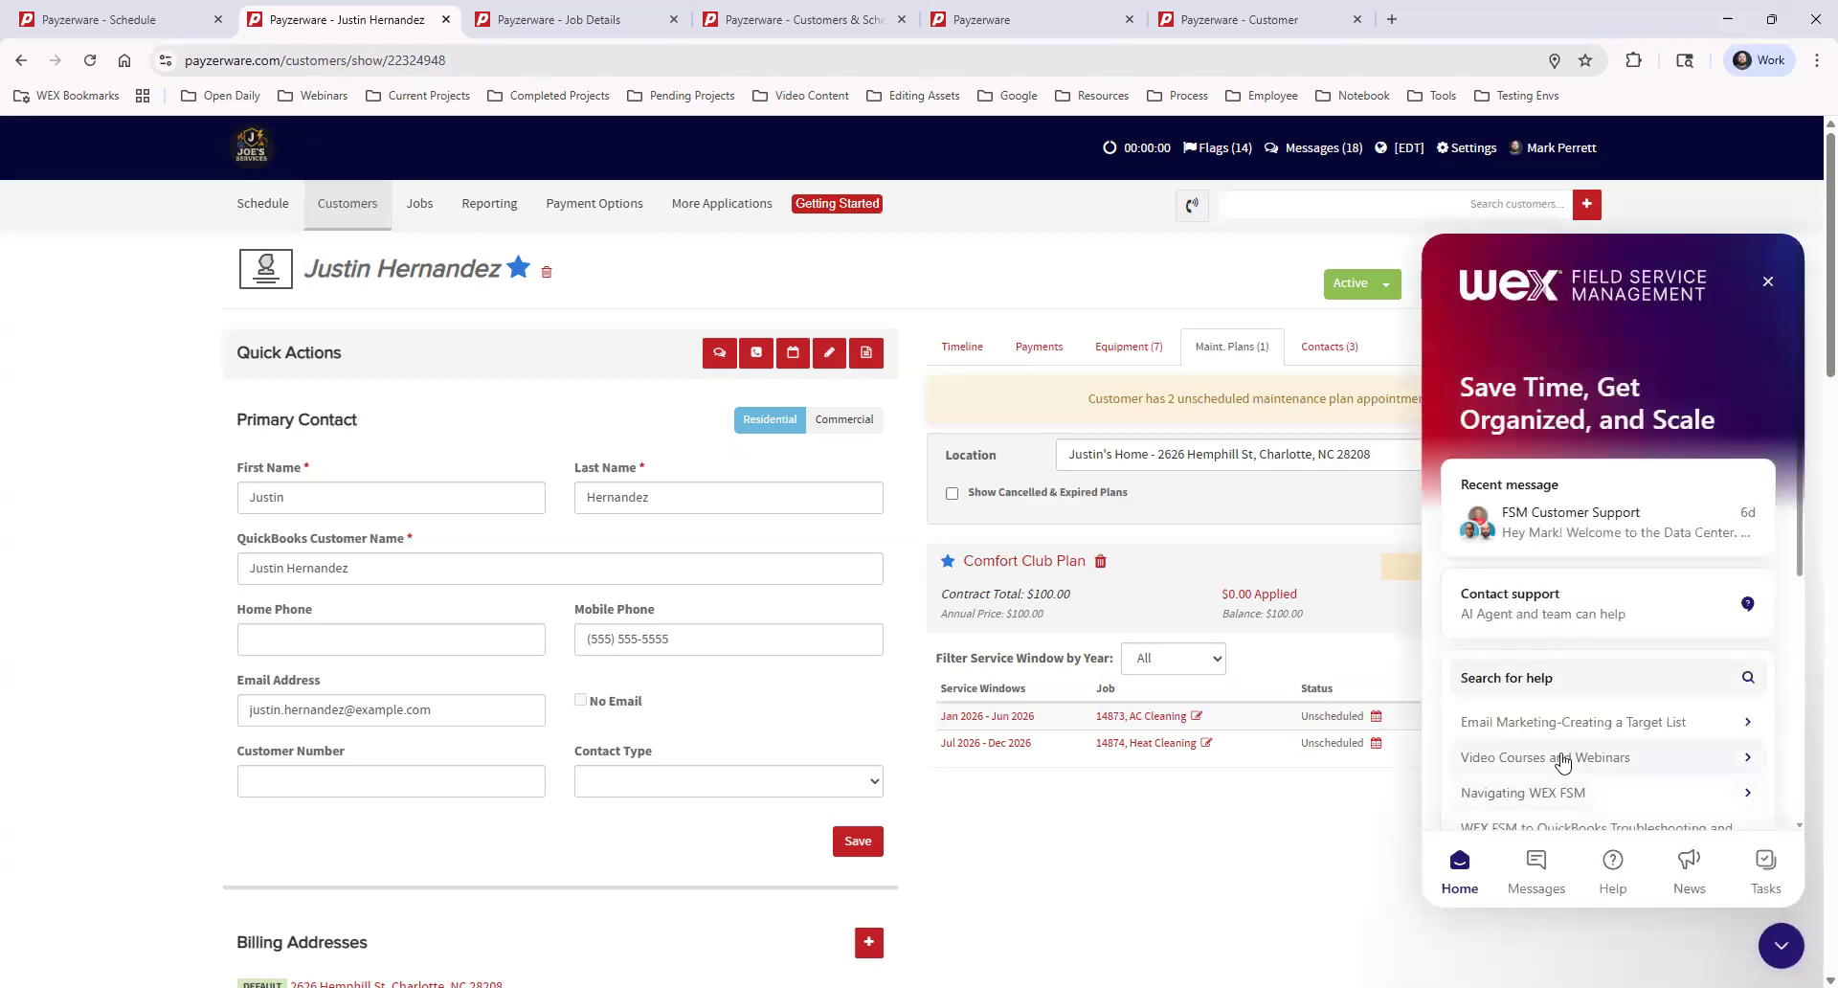
pyautogui.click(1507, 763)
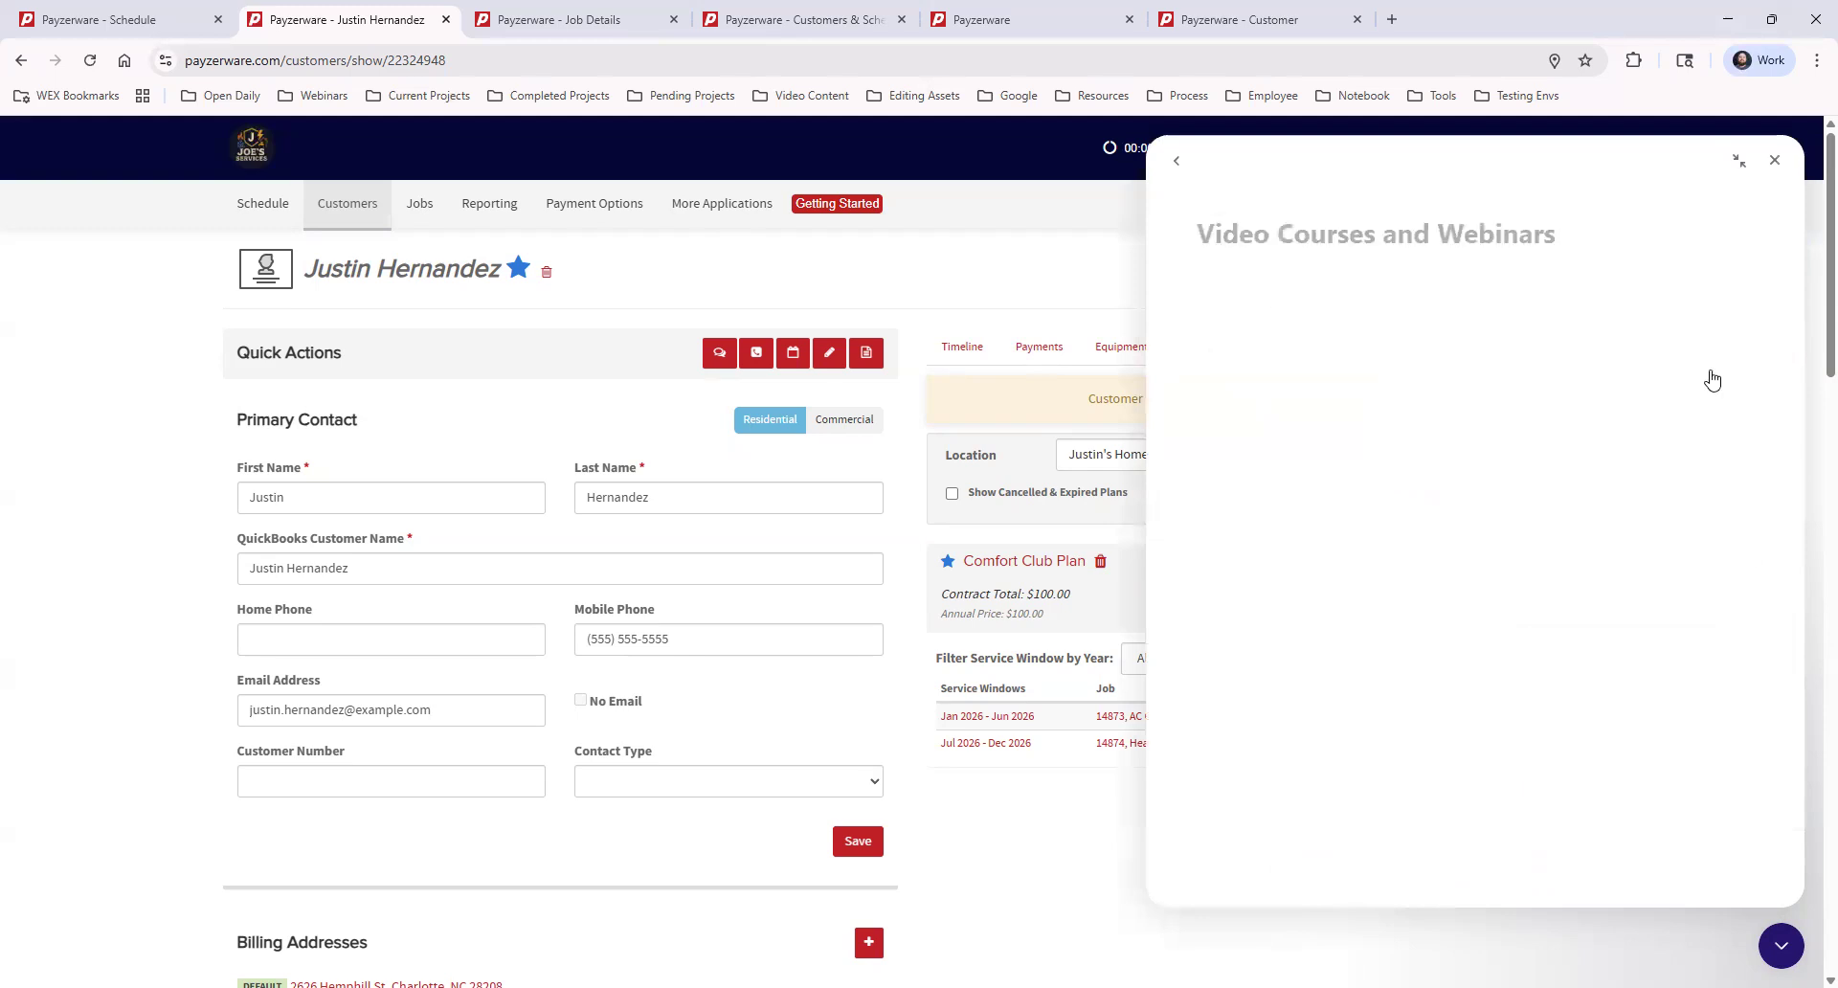
pyautogui.scroll(-3, 1689, 447)
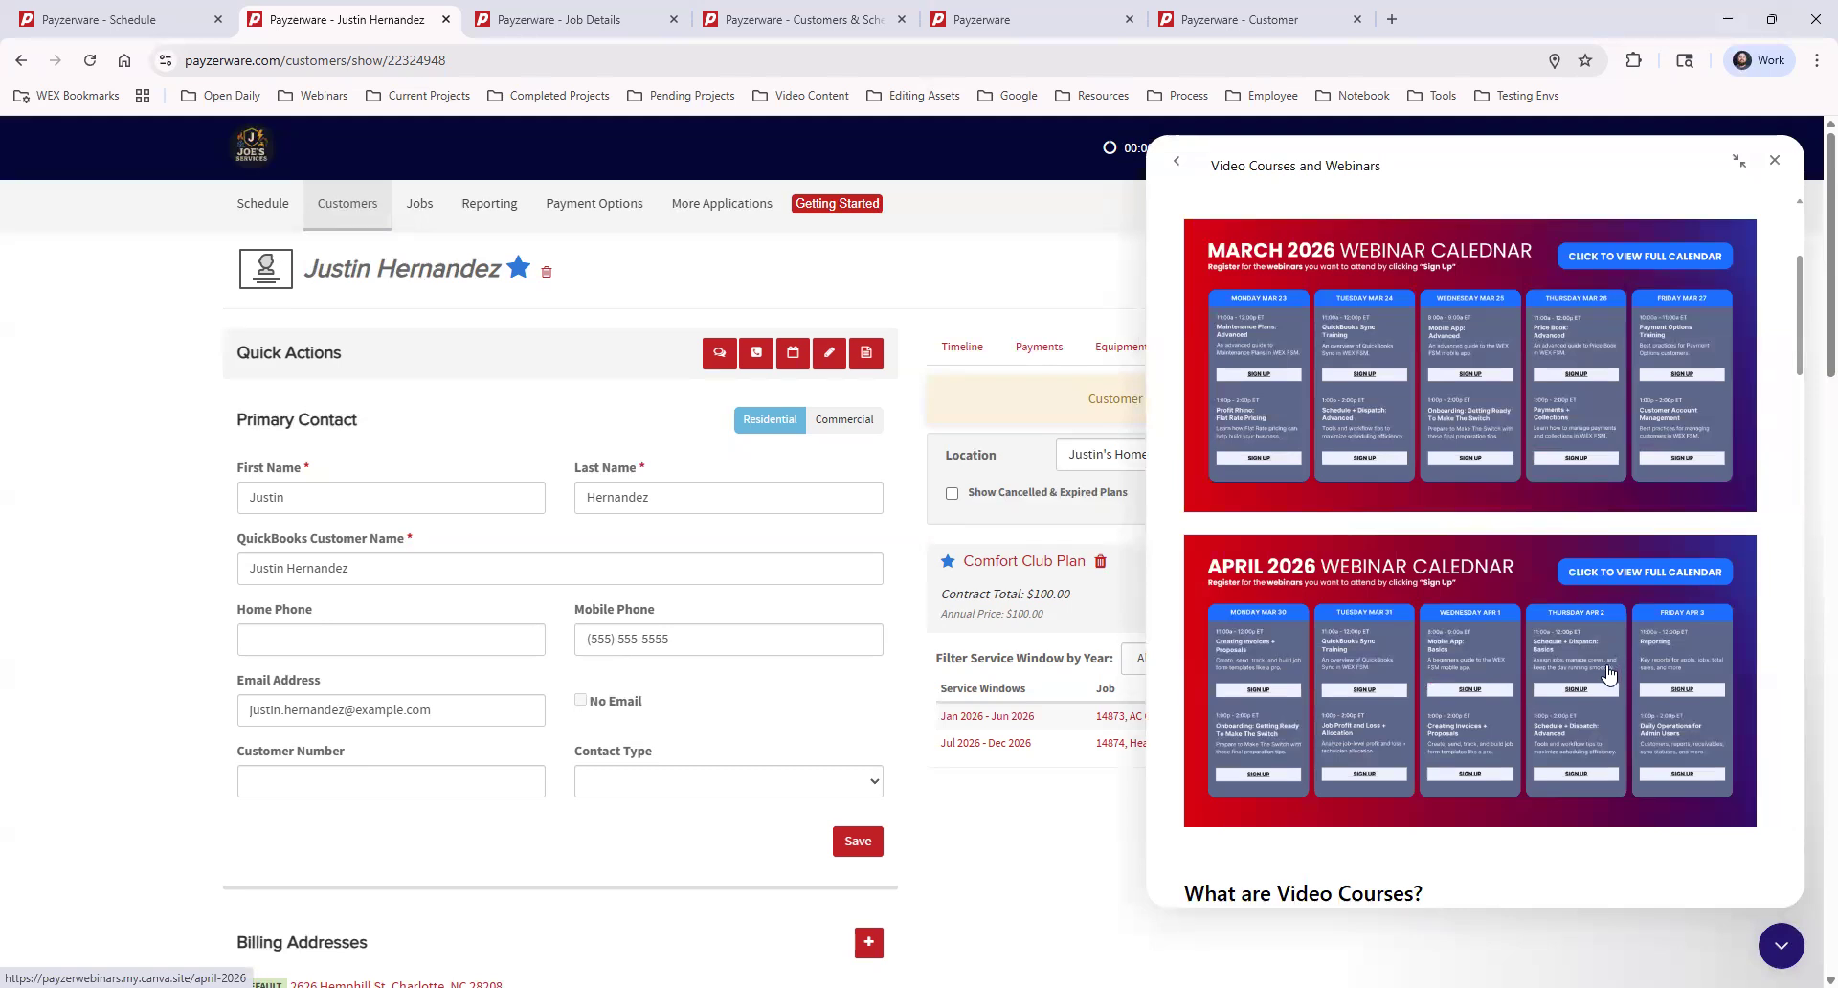
pyautogui.scroll(-6, 1608, 675)
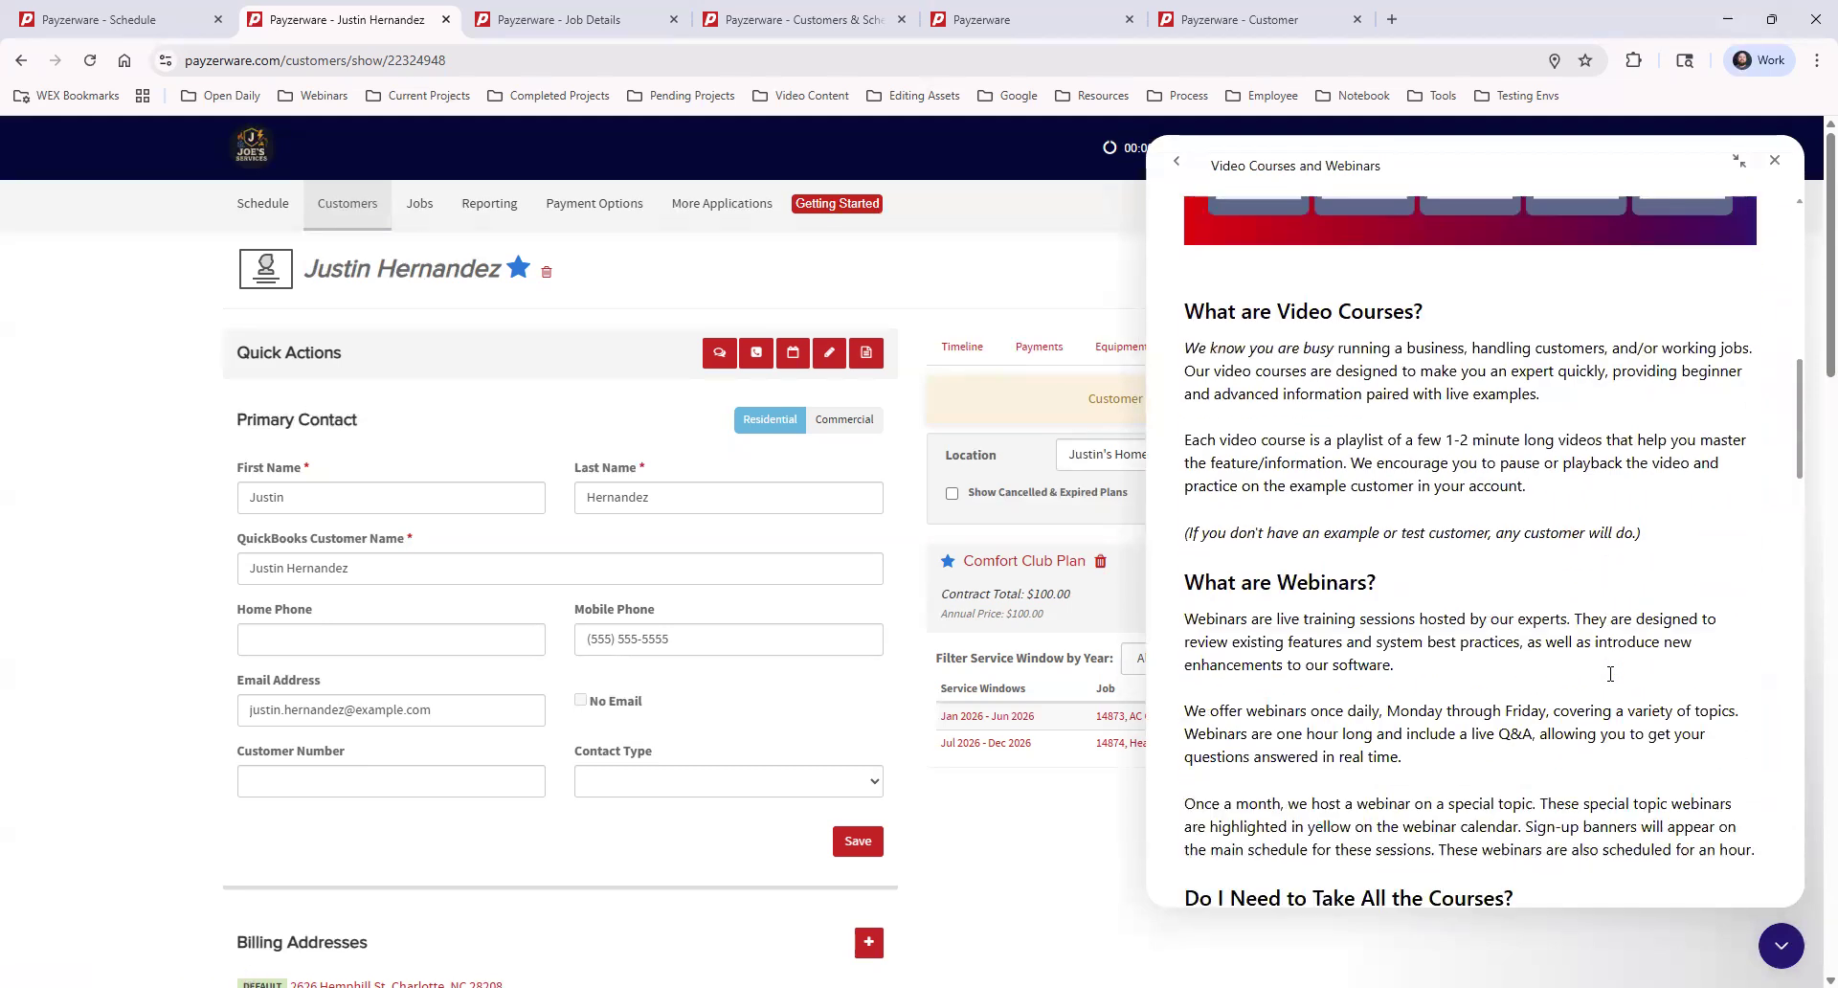
pyautogui.scroll(-10, 1610, 673)
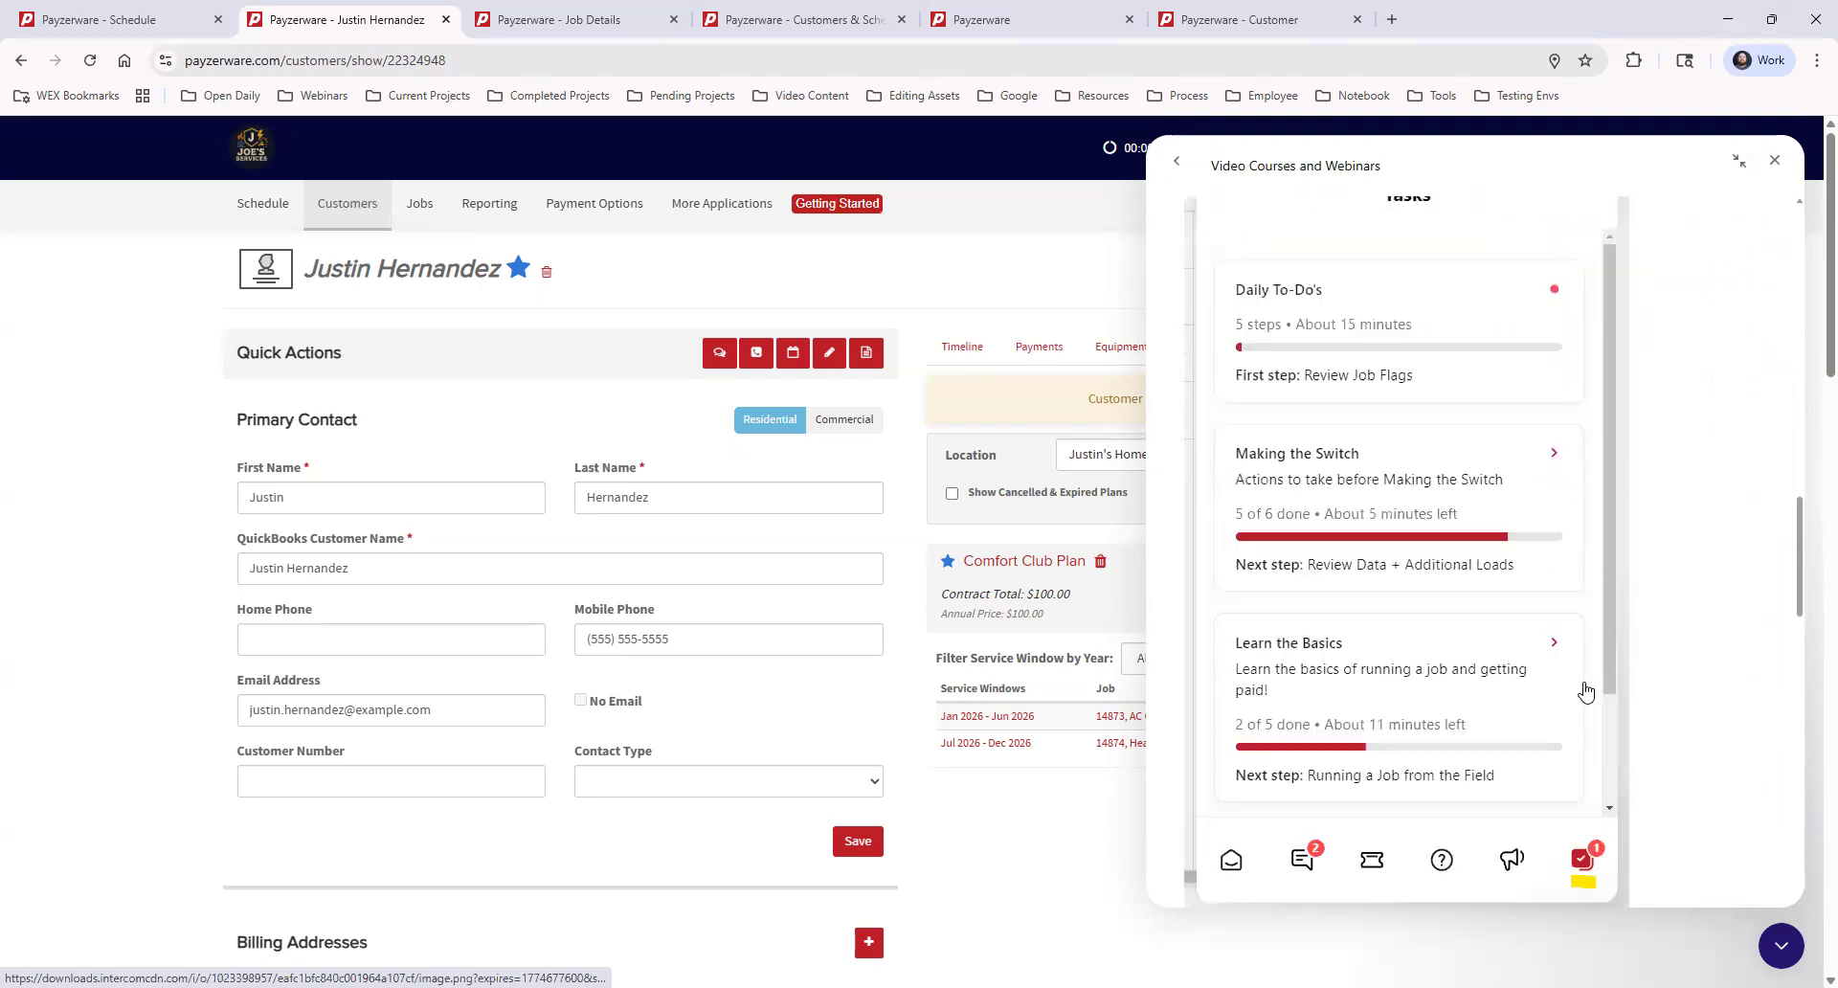
pyautogui.scroll(-15, 1577, 692)
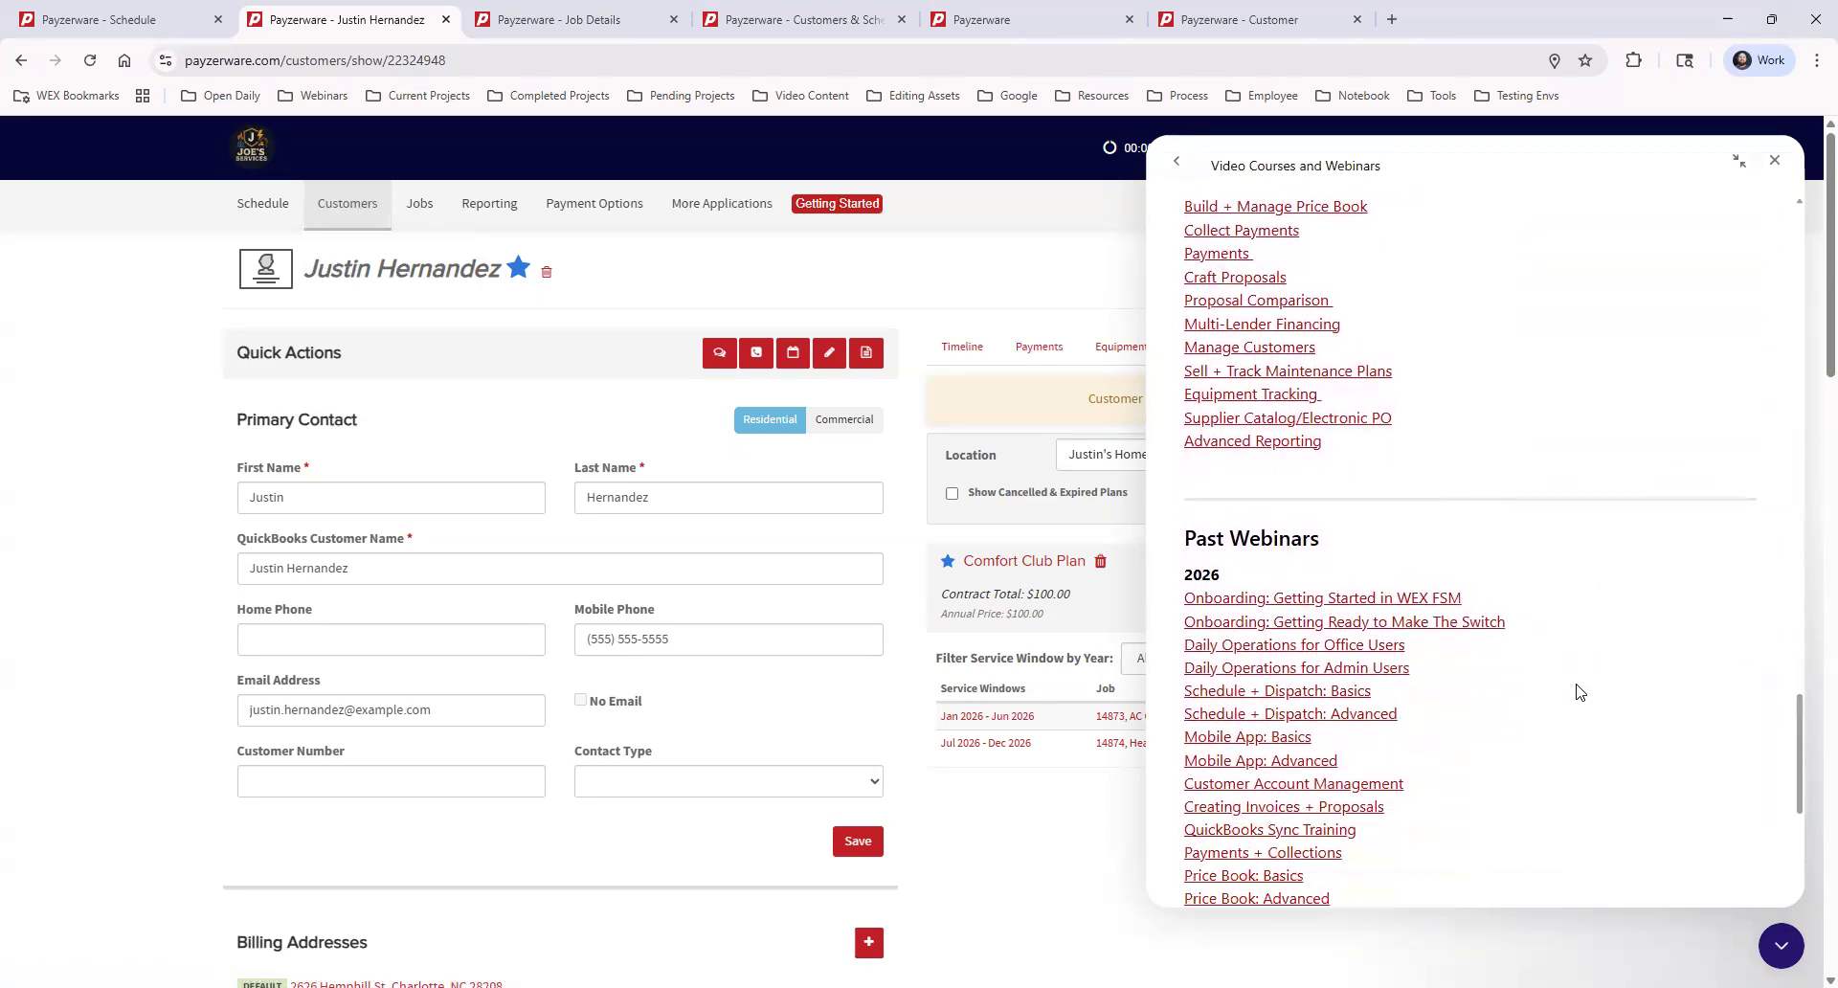
pyautogui.scroll(1, 1548, 646)
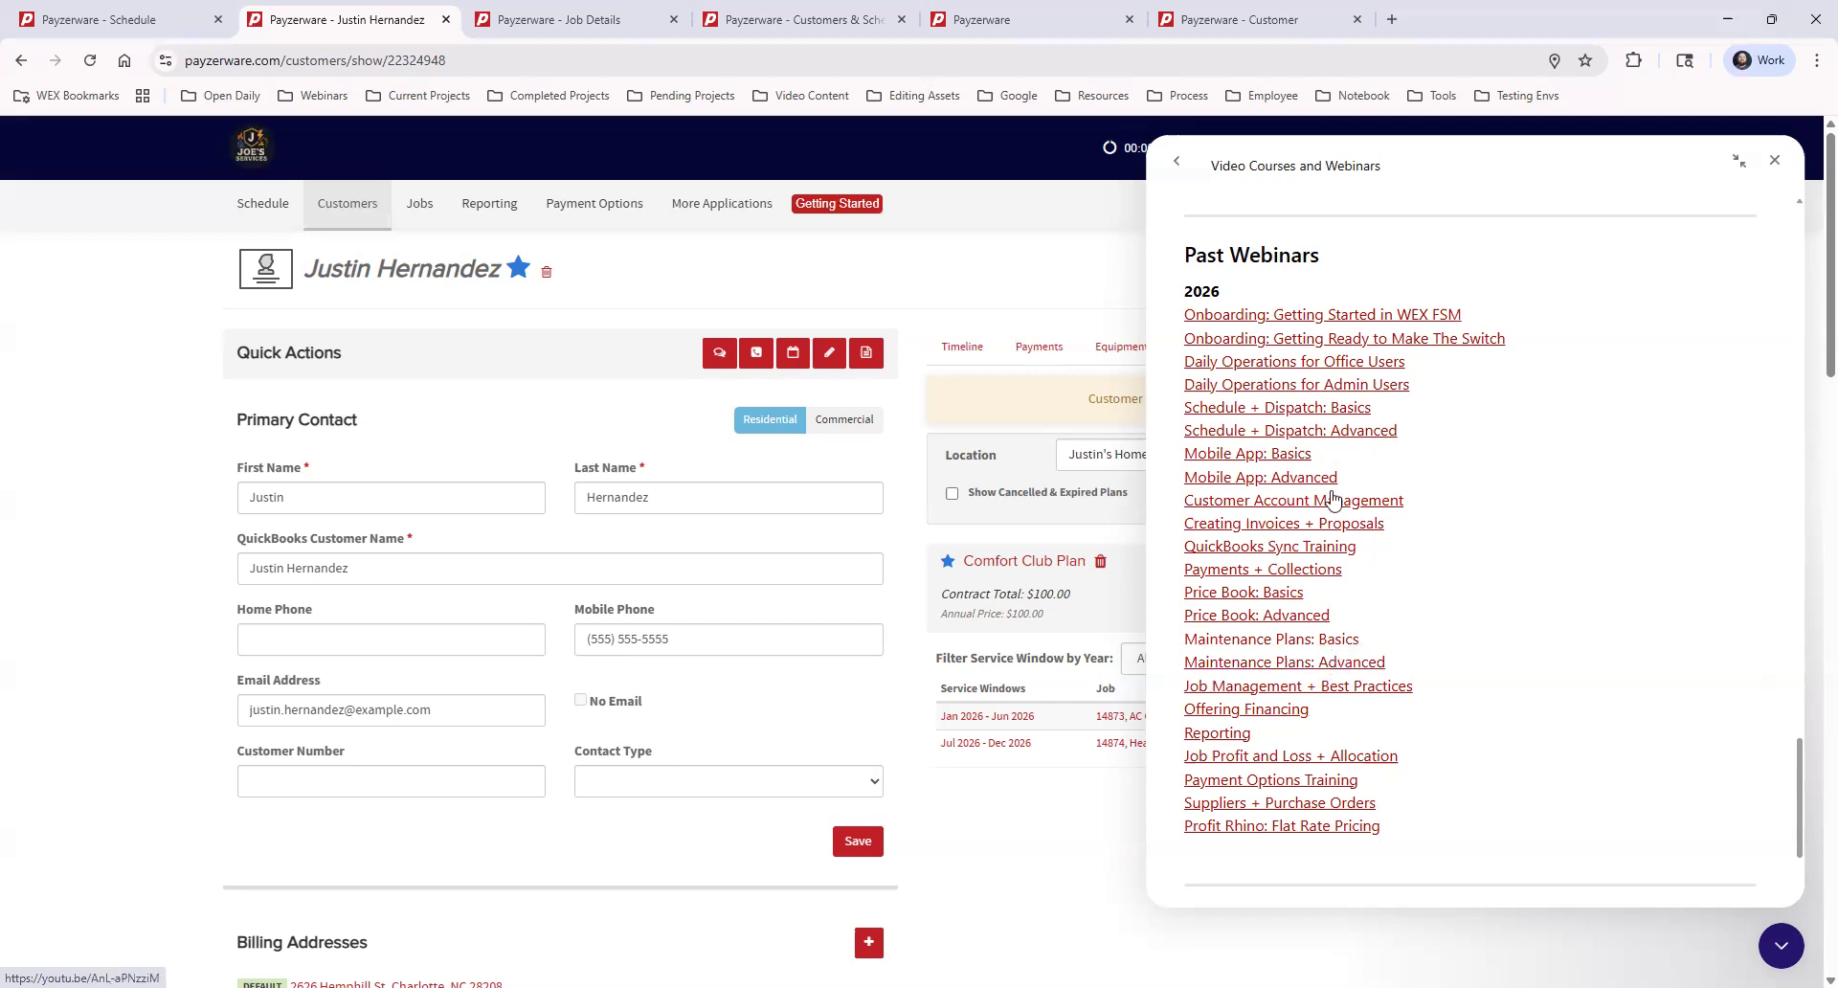
pyautogui.click(1775, 163)
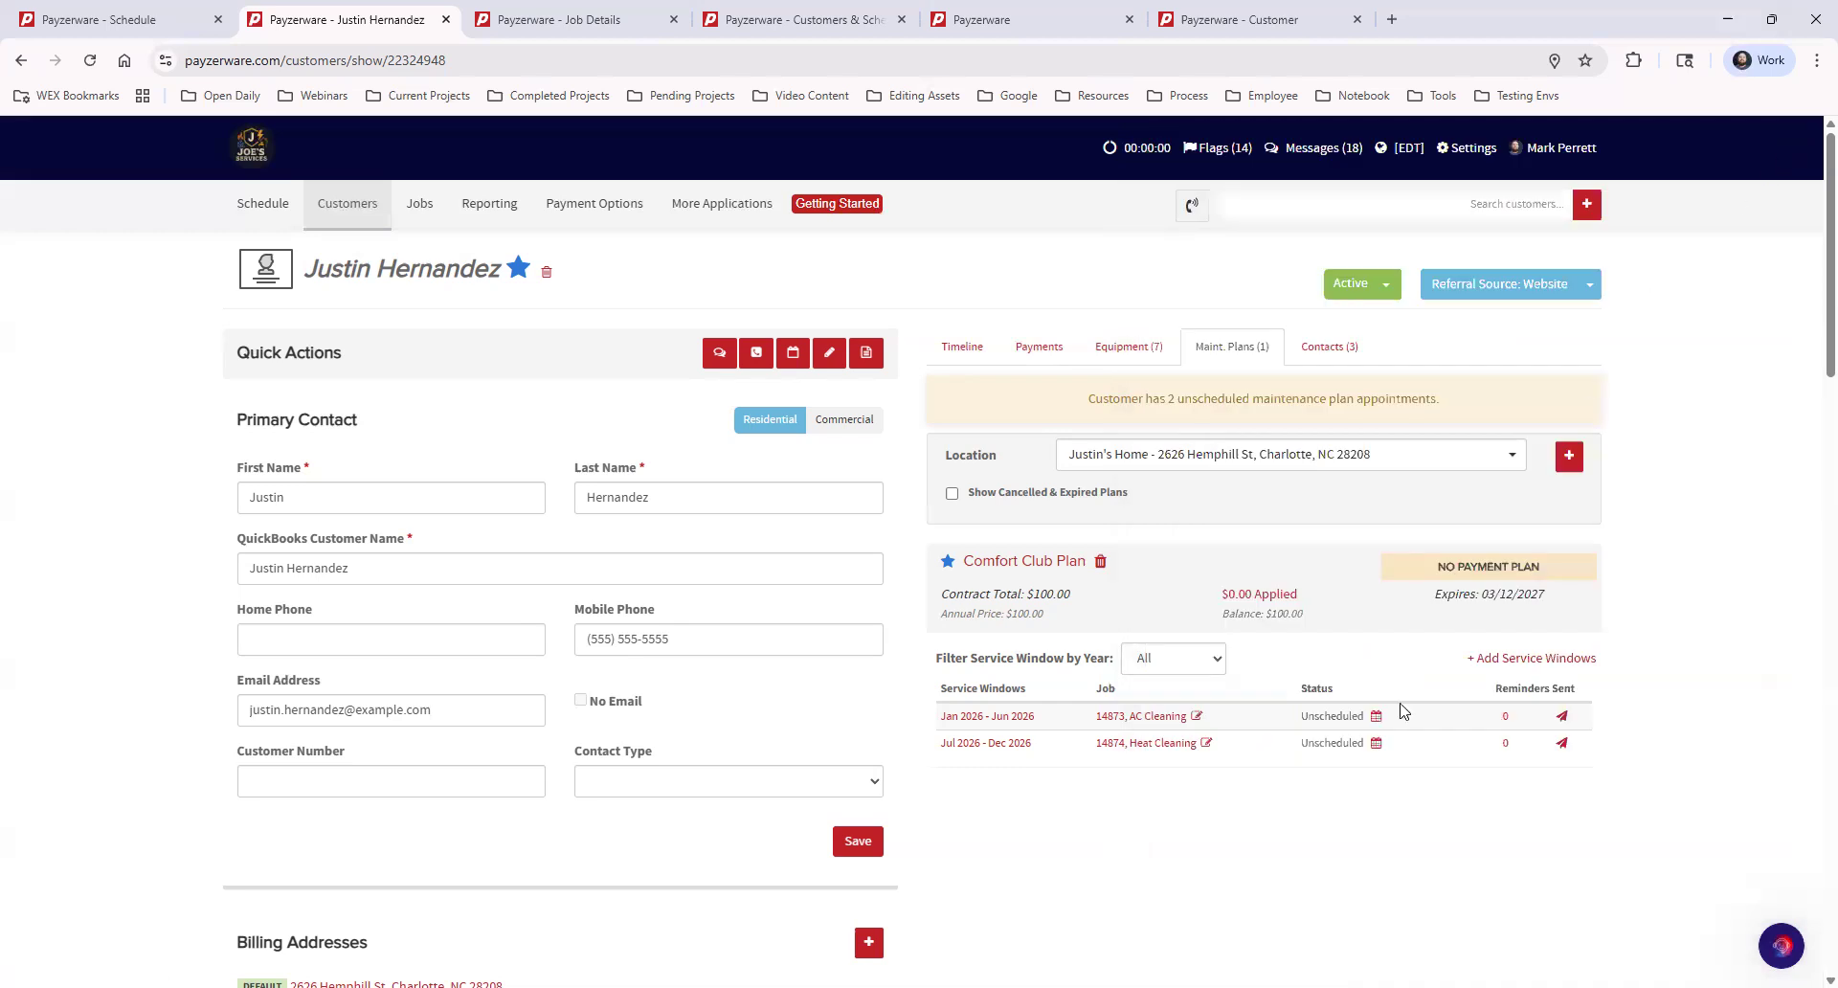
# View the customer's contacts, and check the Rental Property 1 location's name field without changing it.
pyautogui.click(1349, 347)
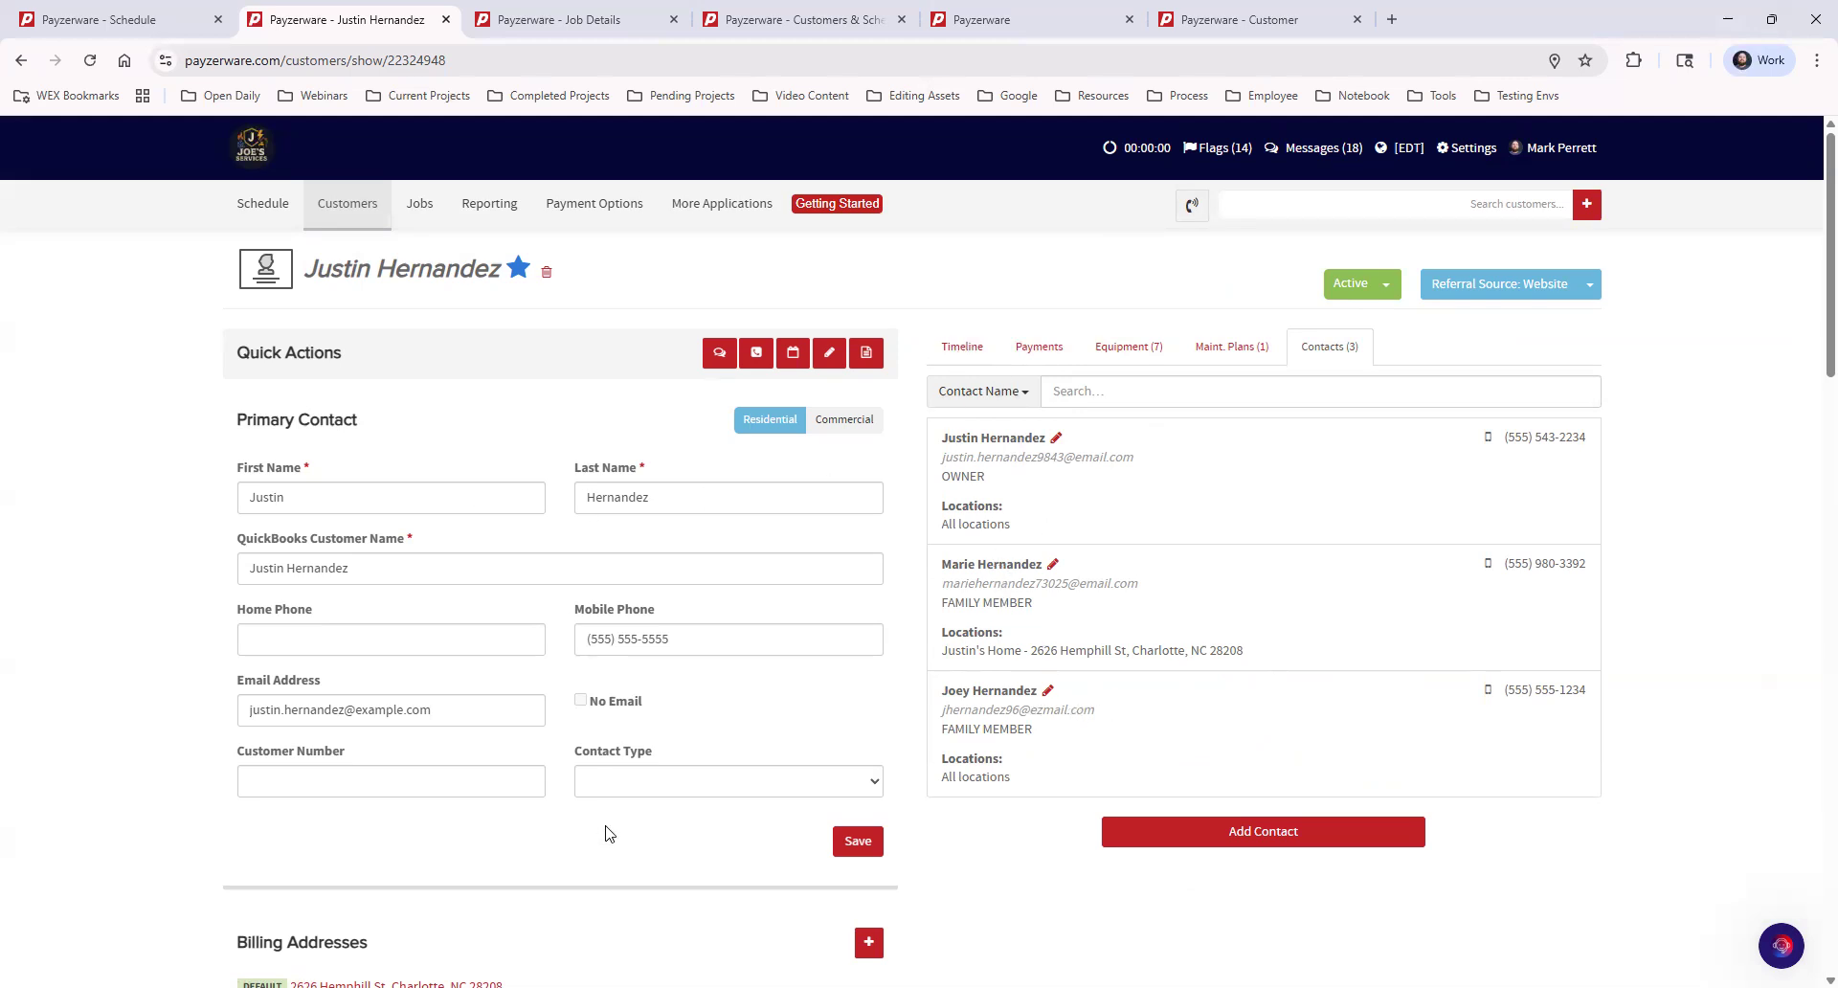
pyautogui.scroll(-6, 607, 836)
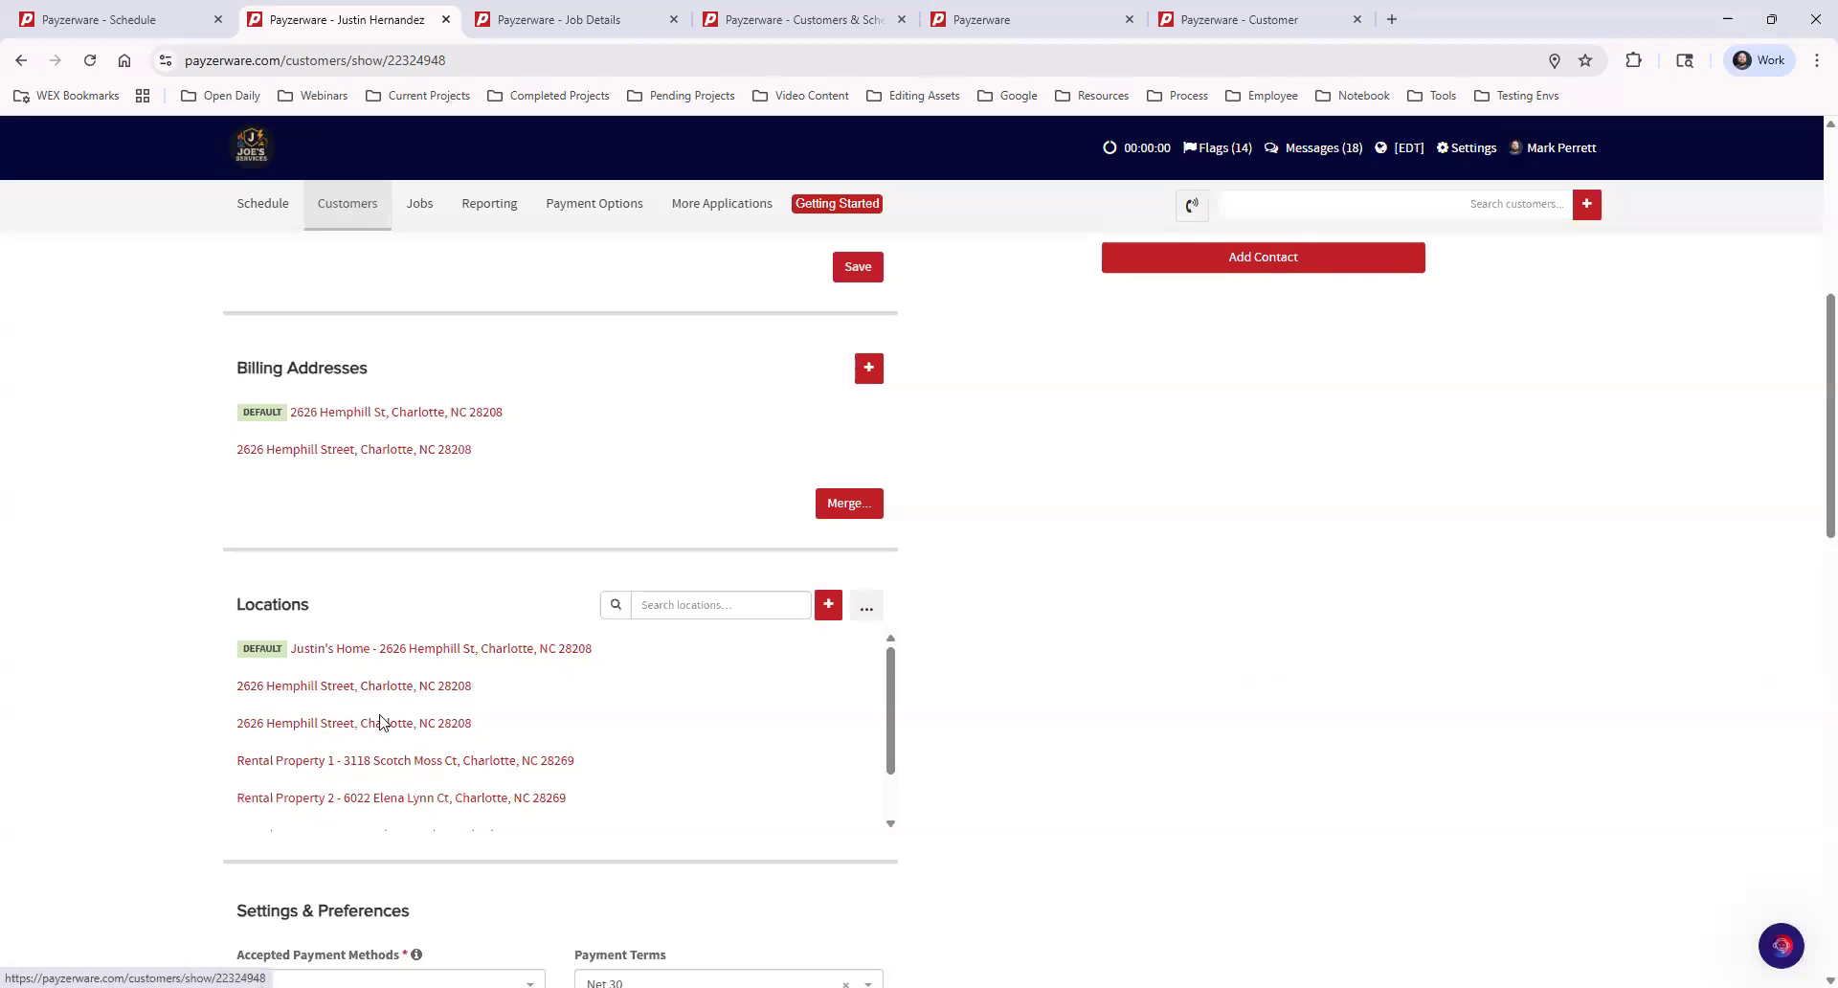
pyautogui.click(372, 760)
pyautogui.moveTo(357, 696); pyautogui.dragTo(247, 697)
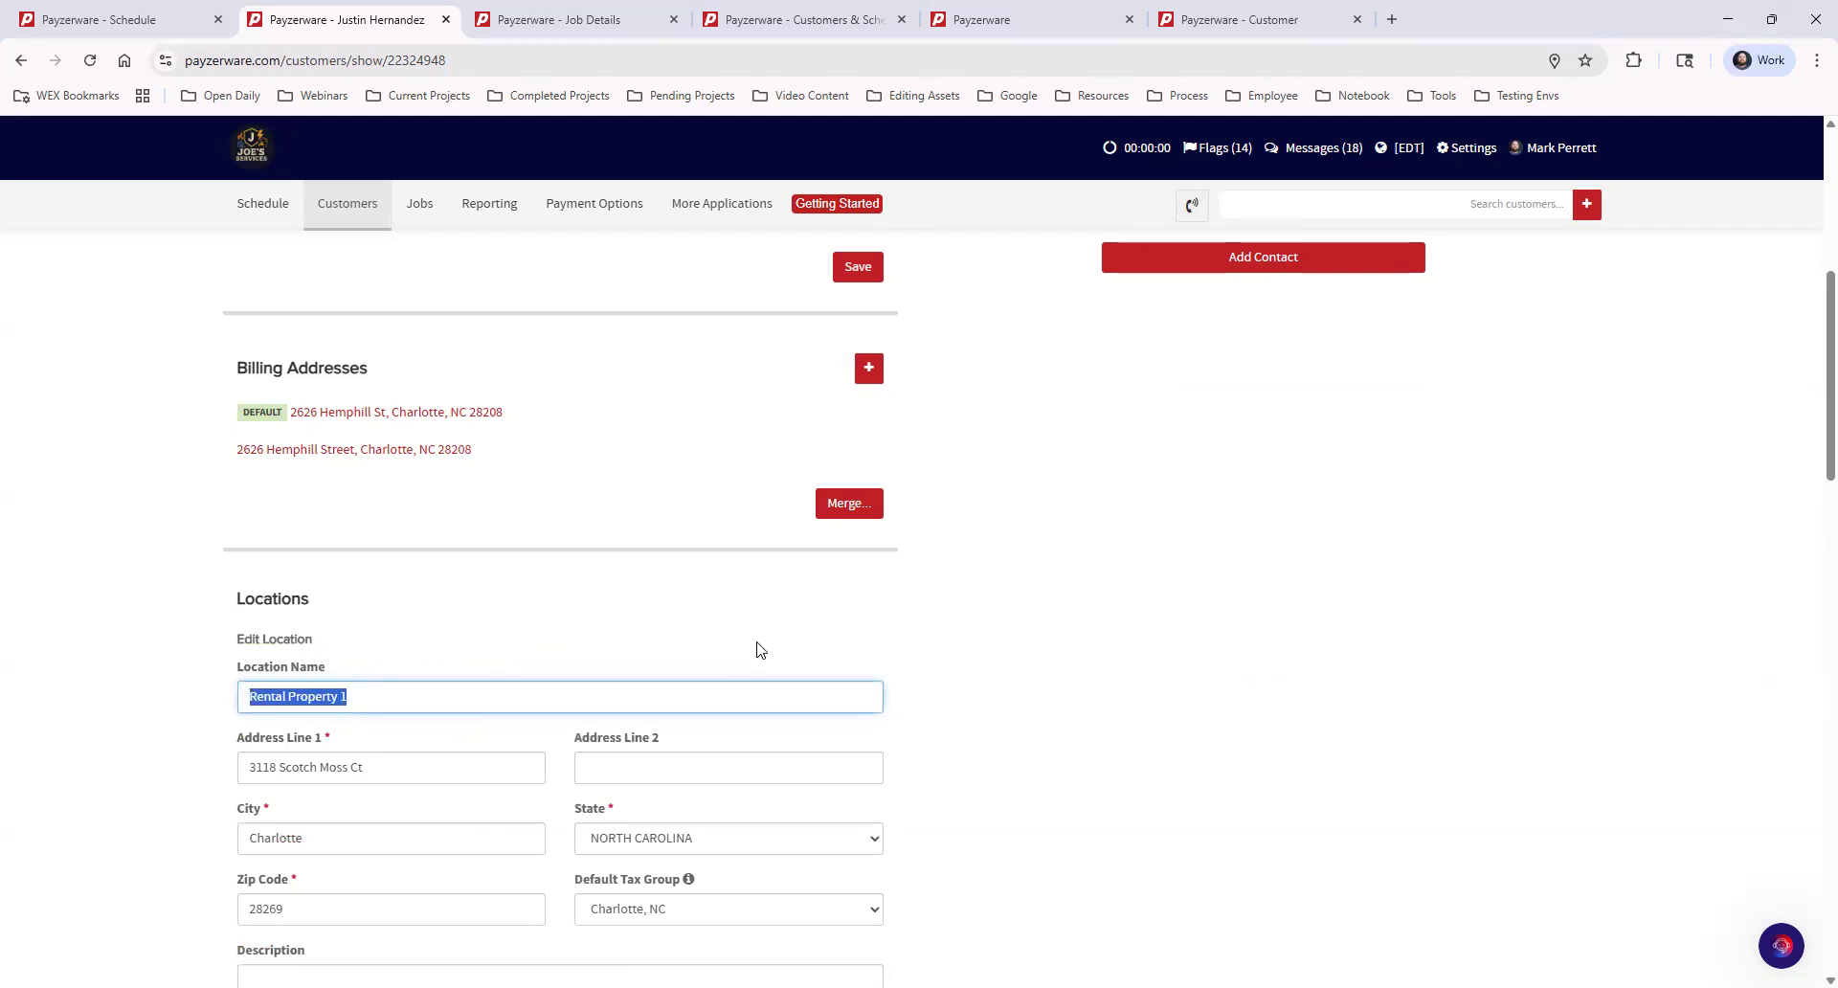
pyautogui.click(867, 623)
pyautogui.scroll(6, 1005, 661)
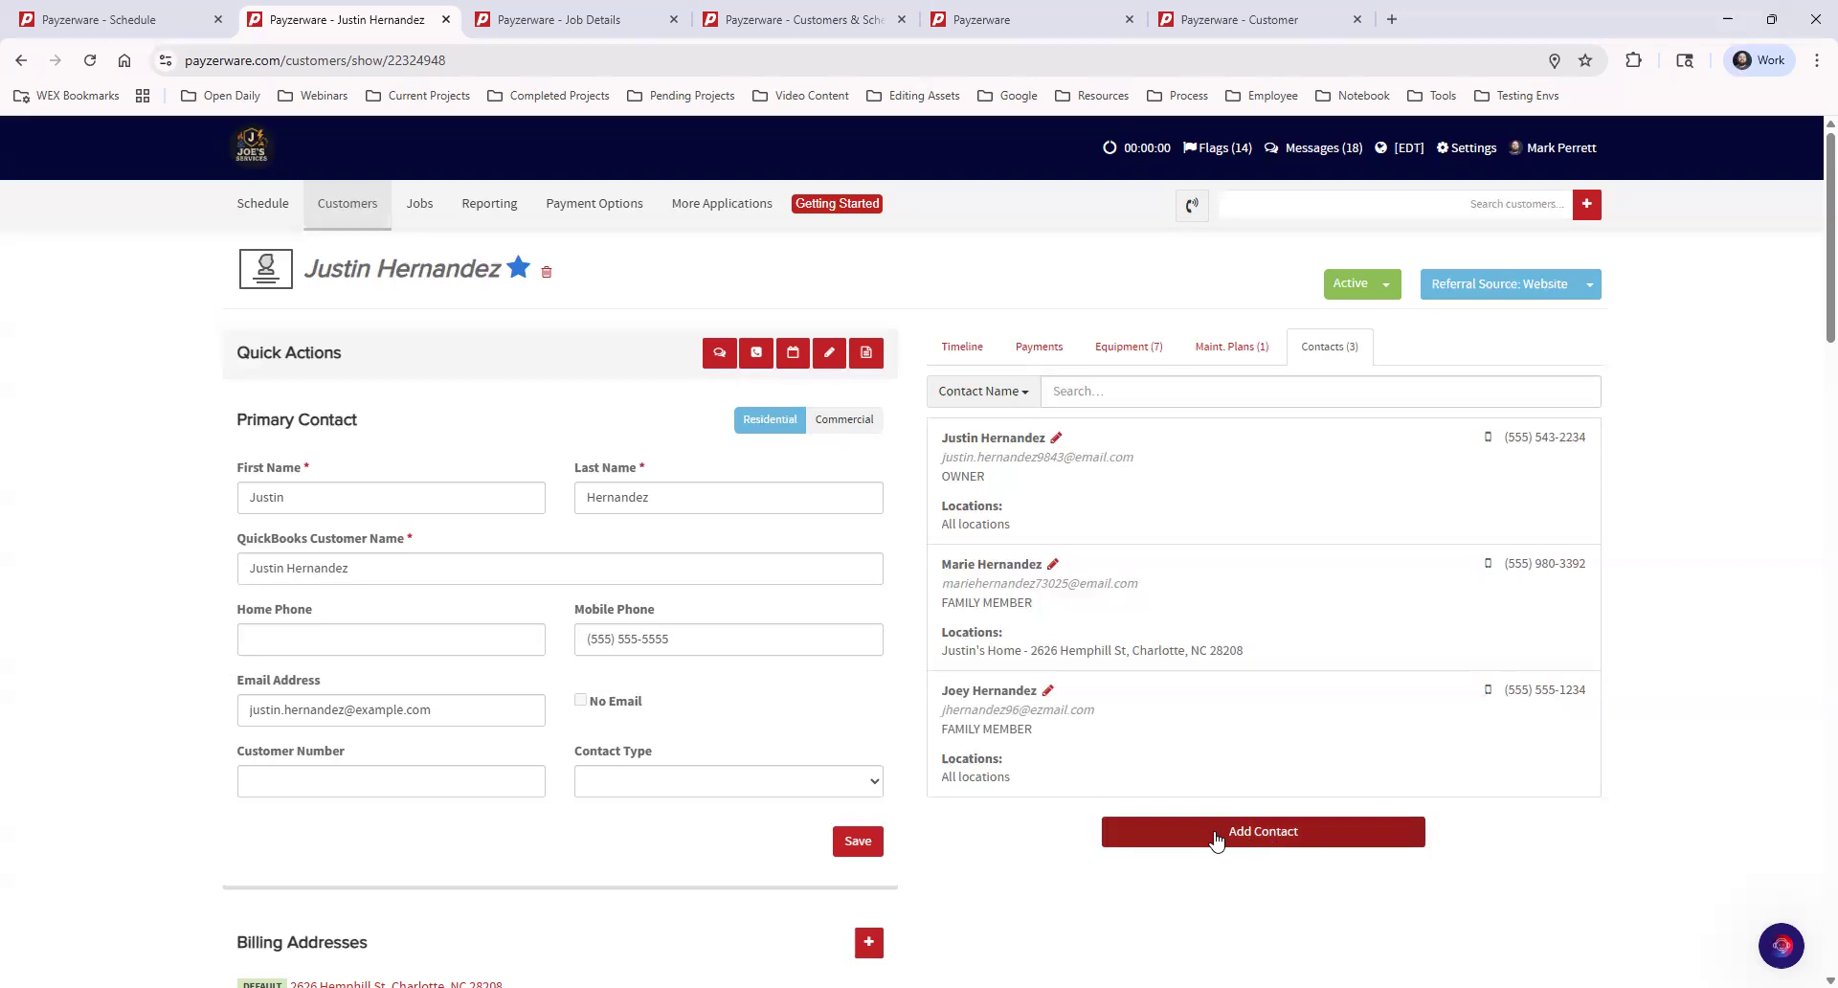
# Review the blank form for adding a contact to the customer, and close it without saving.
pyautogui.click(1325, 838)
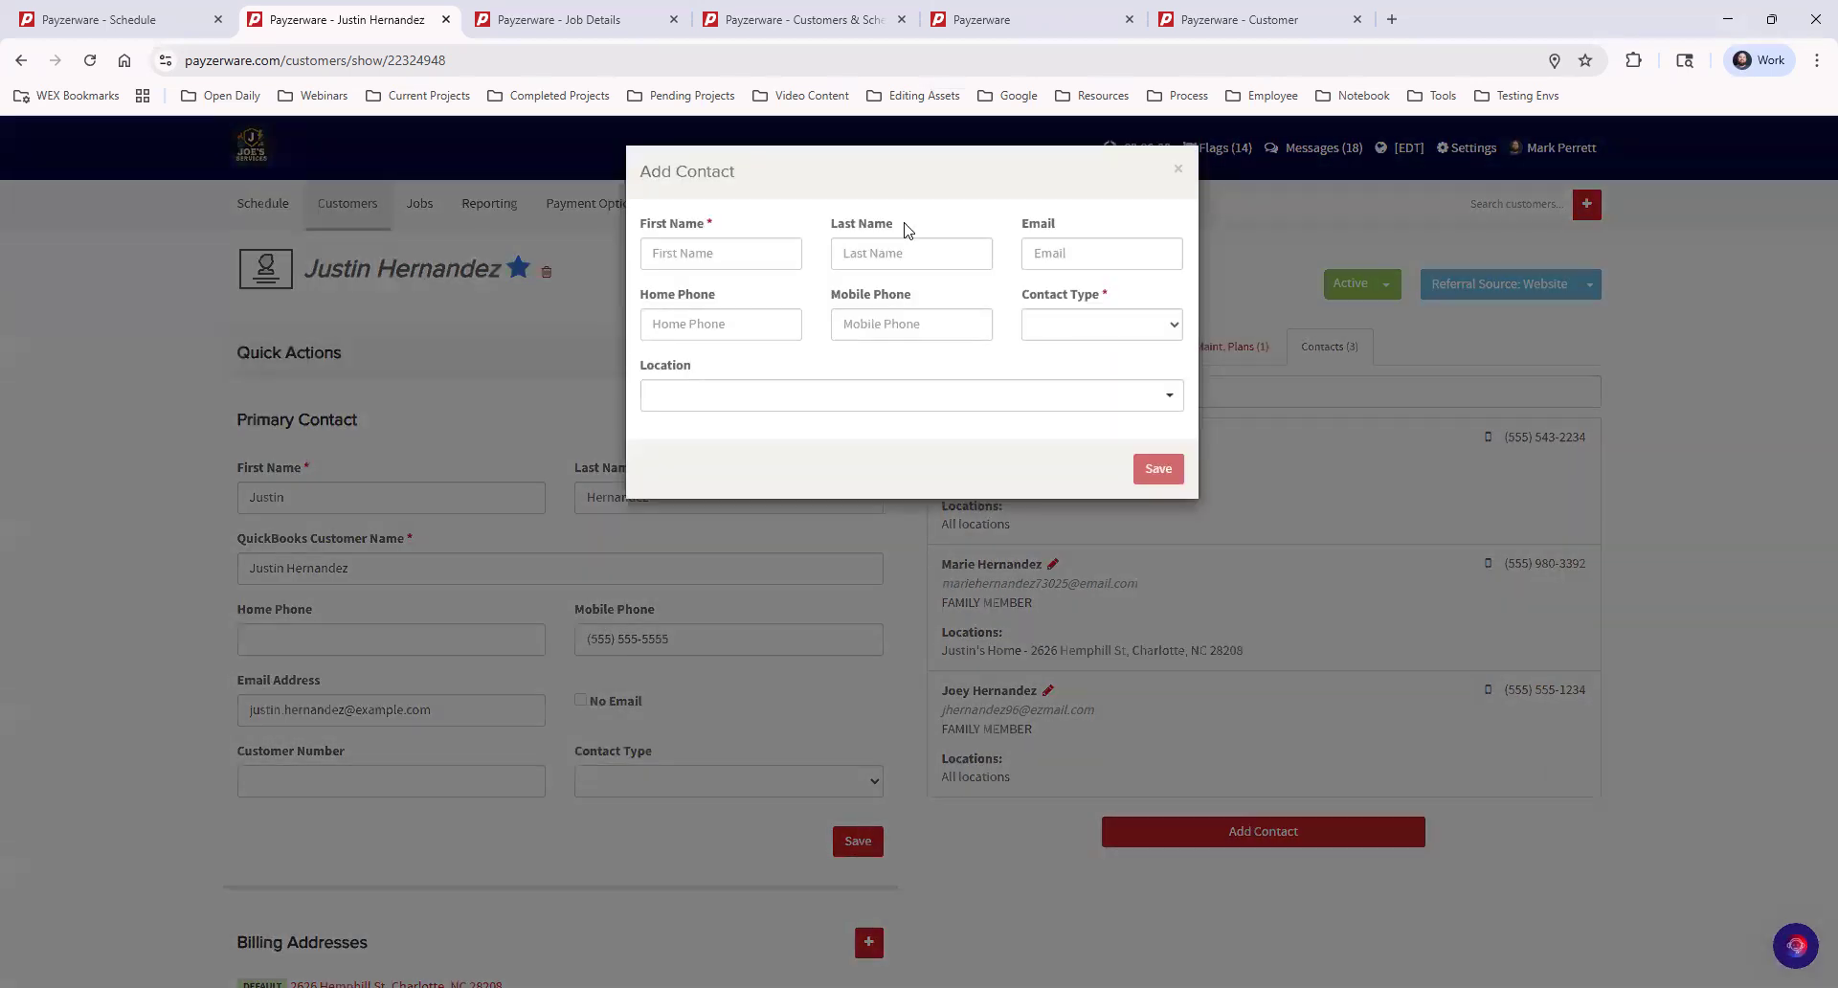
pyautogui.click(1177, 174)
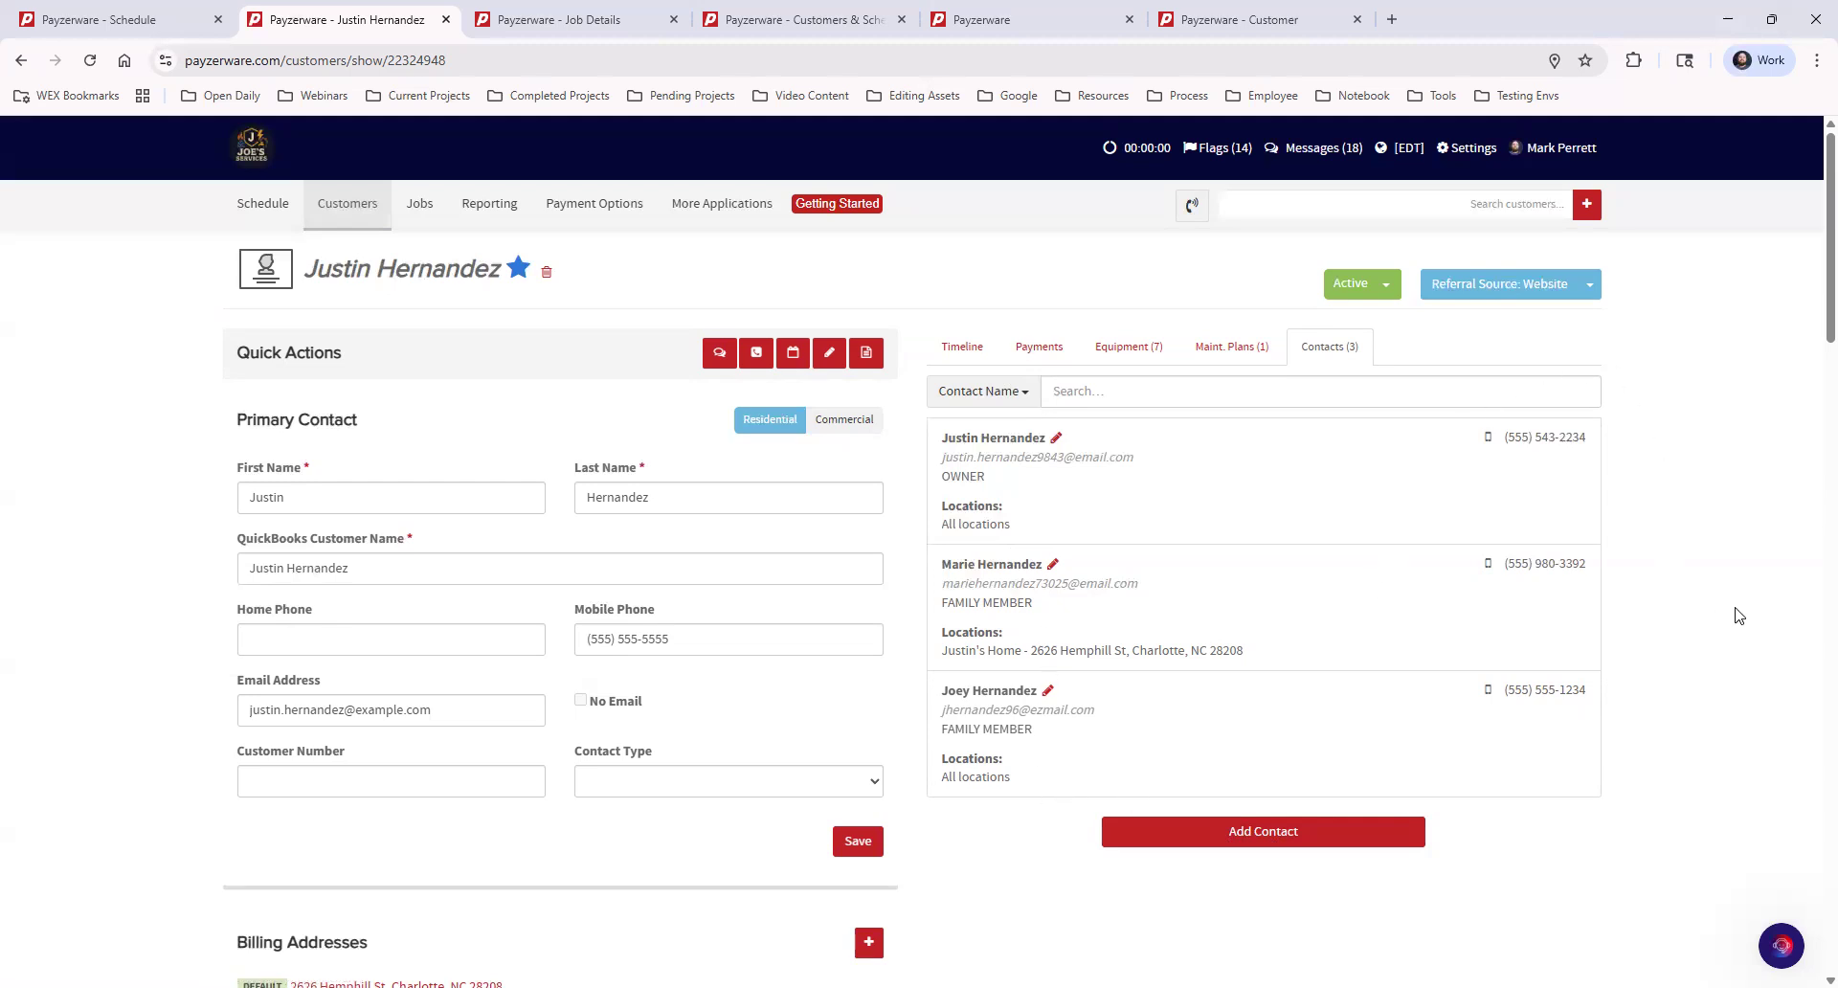
pyautogui.scroll(-7, 1739, 616)
pyautogui.scroll(7, 1728, 622)
# In the Customer Preferences settings, preview auto-generated customer numbers and the QuickBooks customer name formats without saving.
pyautogui.click(1470, 156)
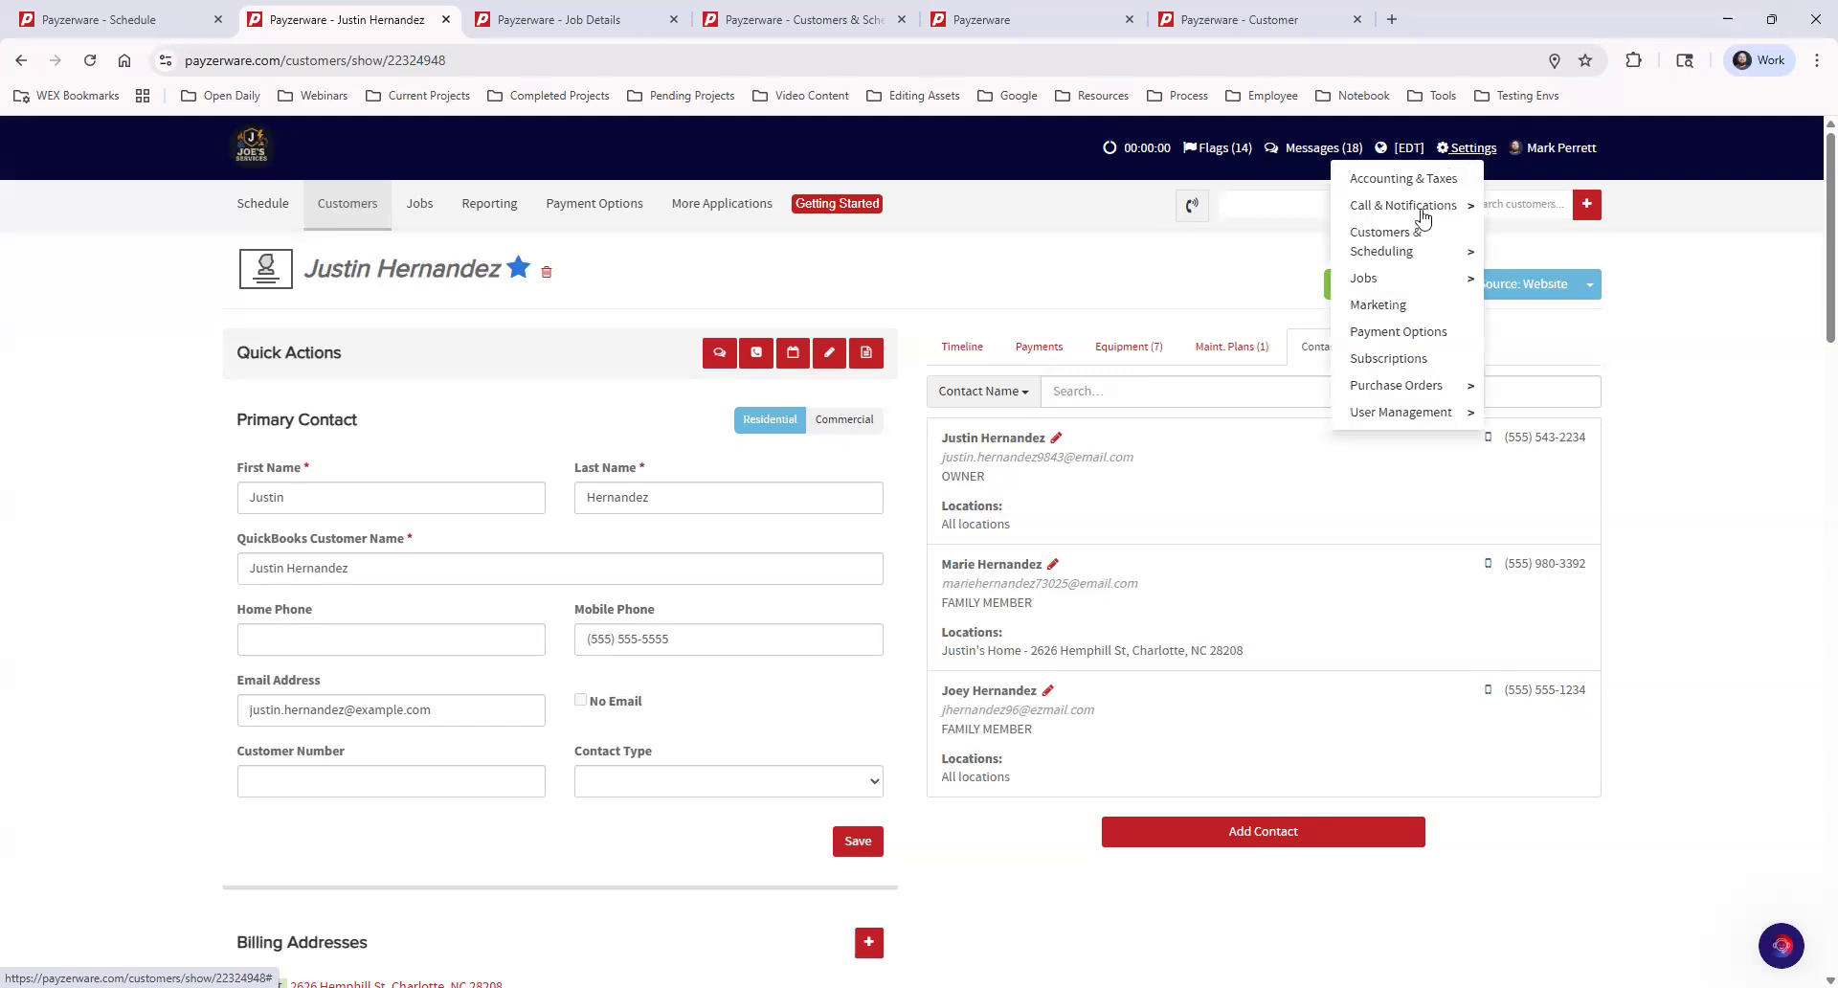
pyautogui.moveTo(1383, 245)
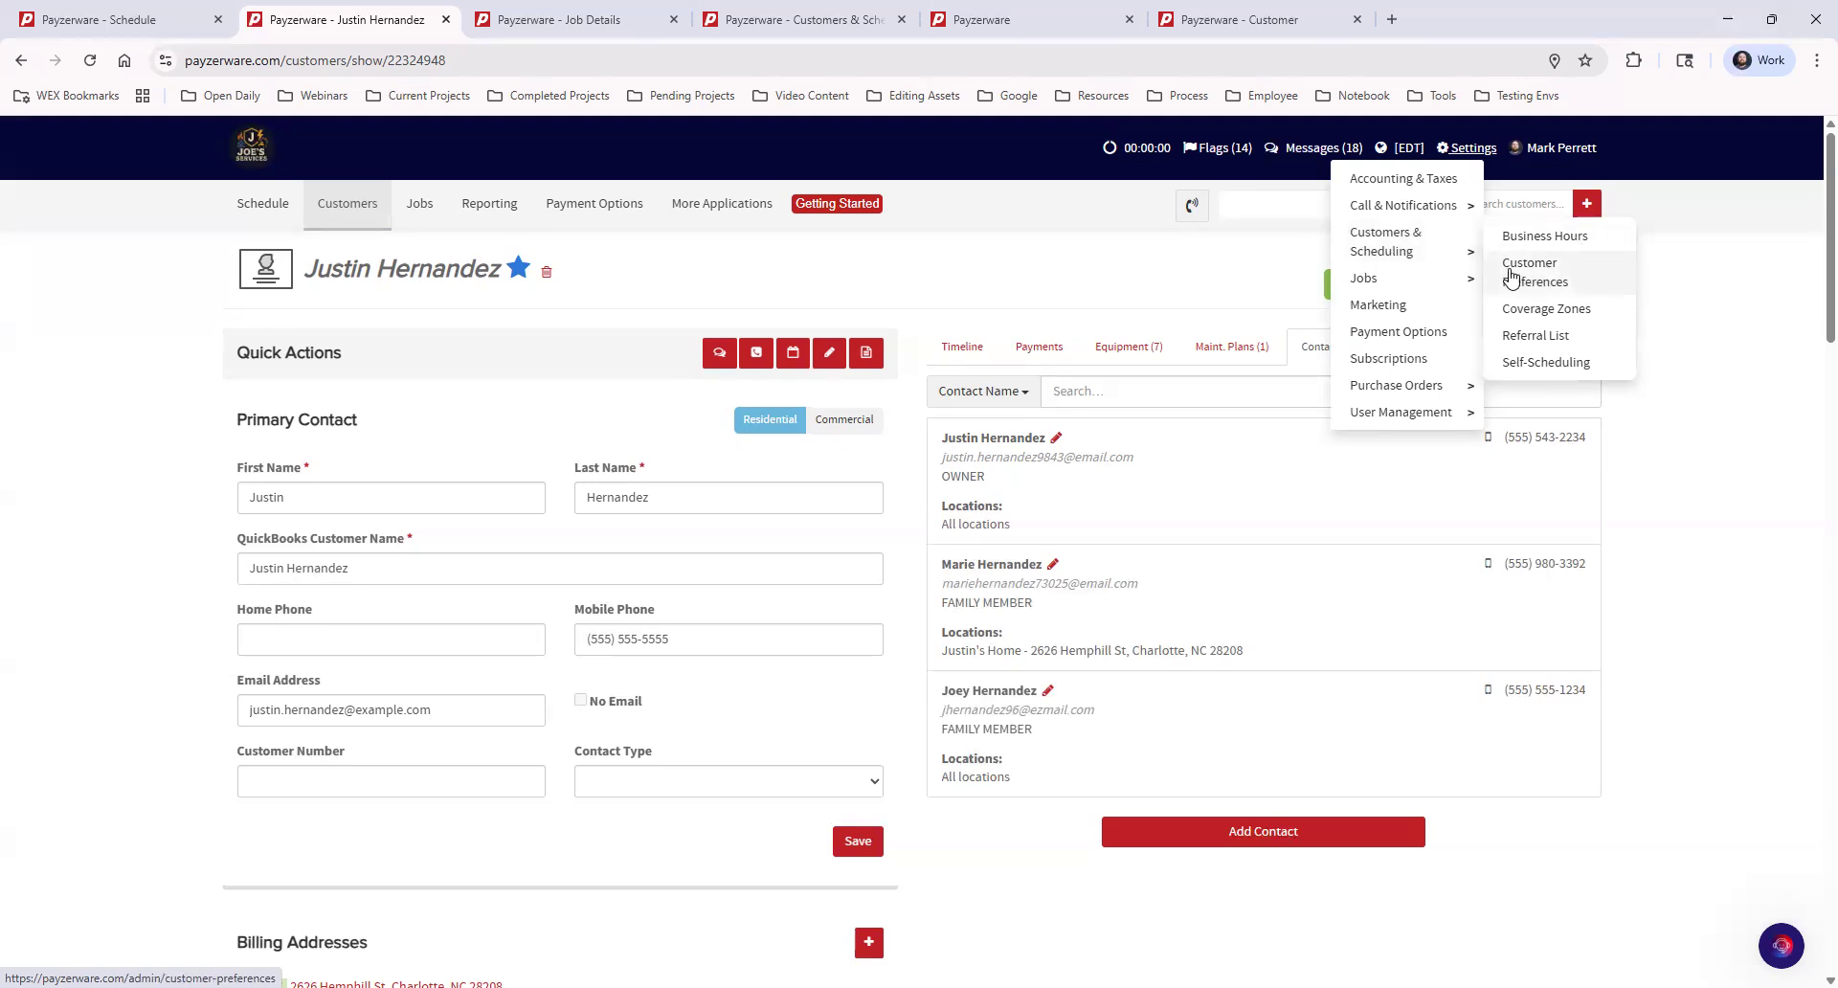
pyautogui.click(1547, 271)
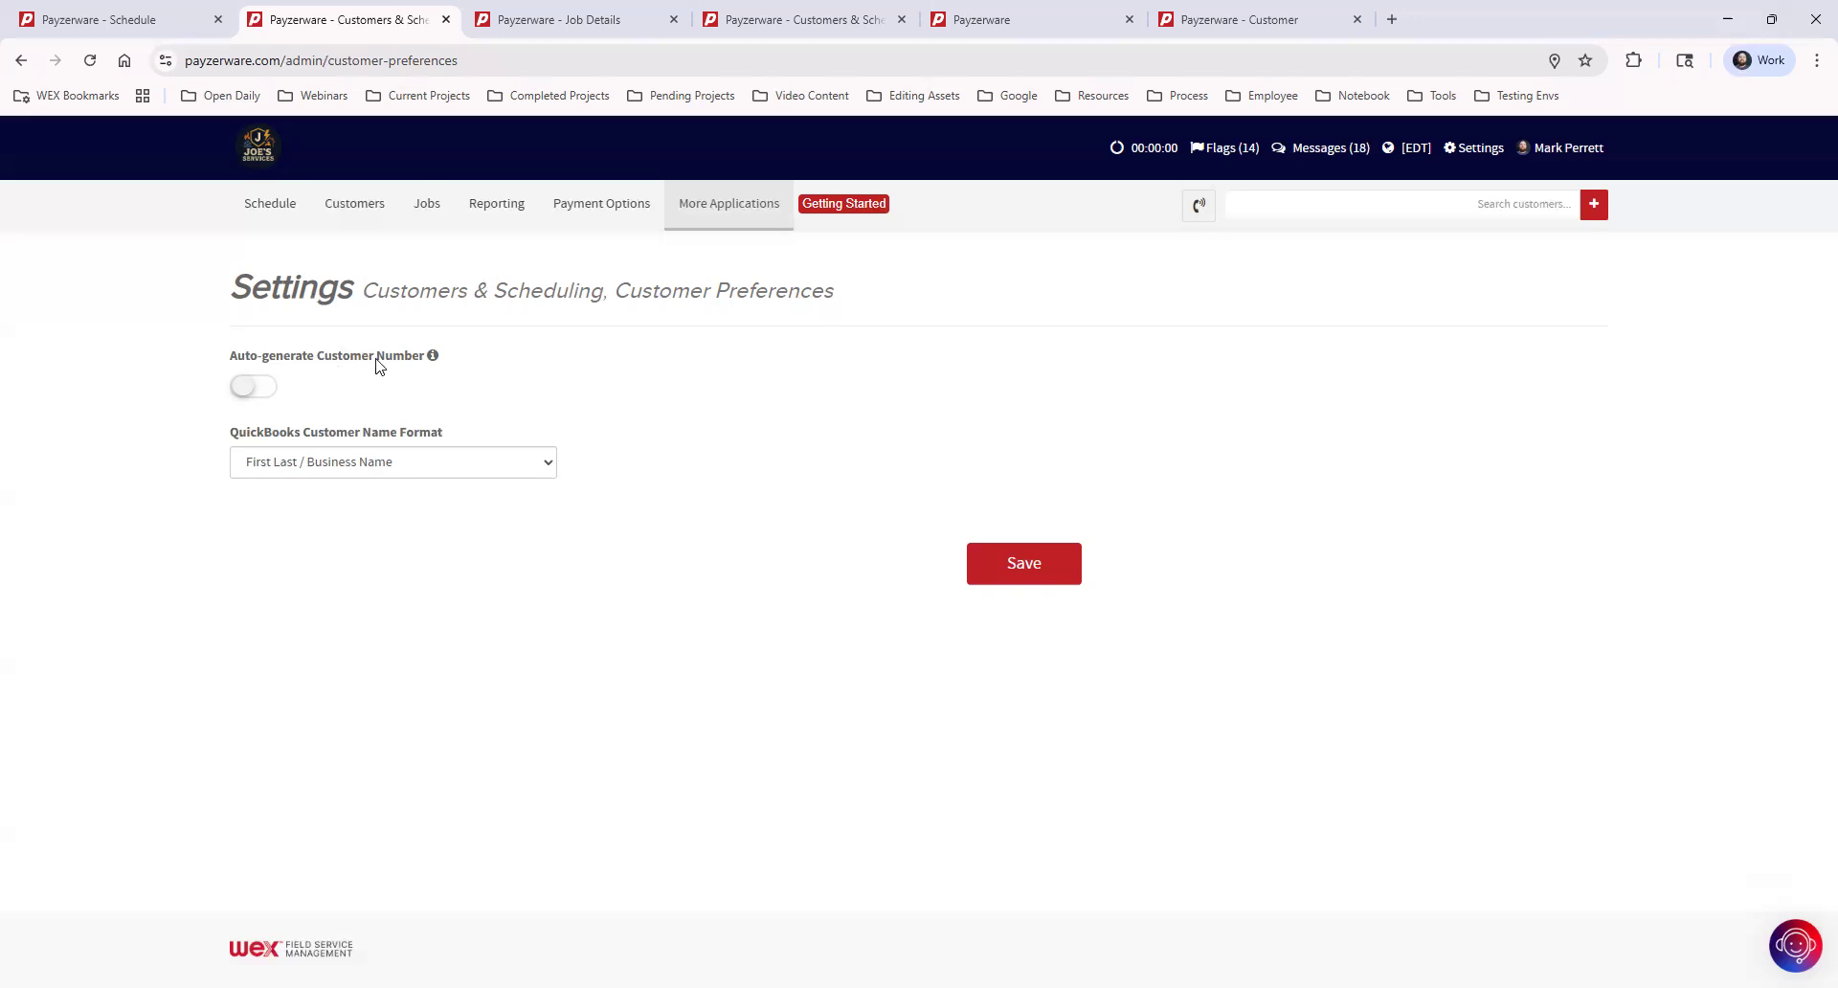
pyautogui.click(247, 390)
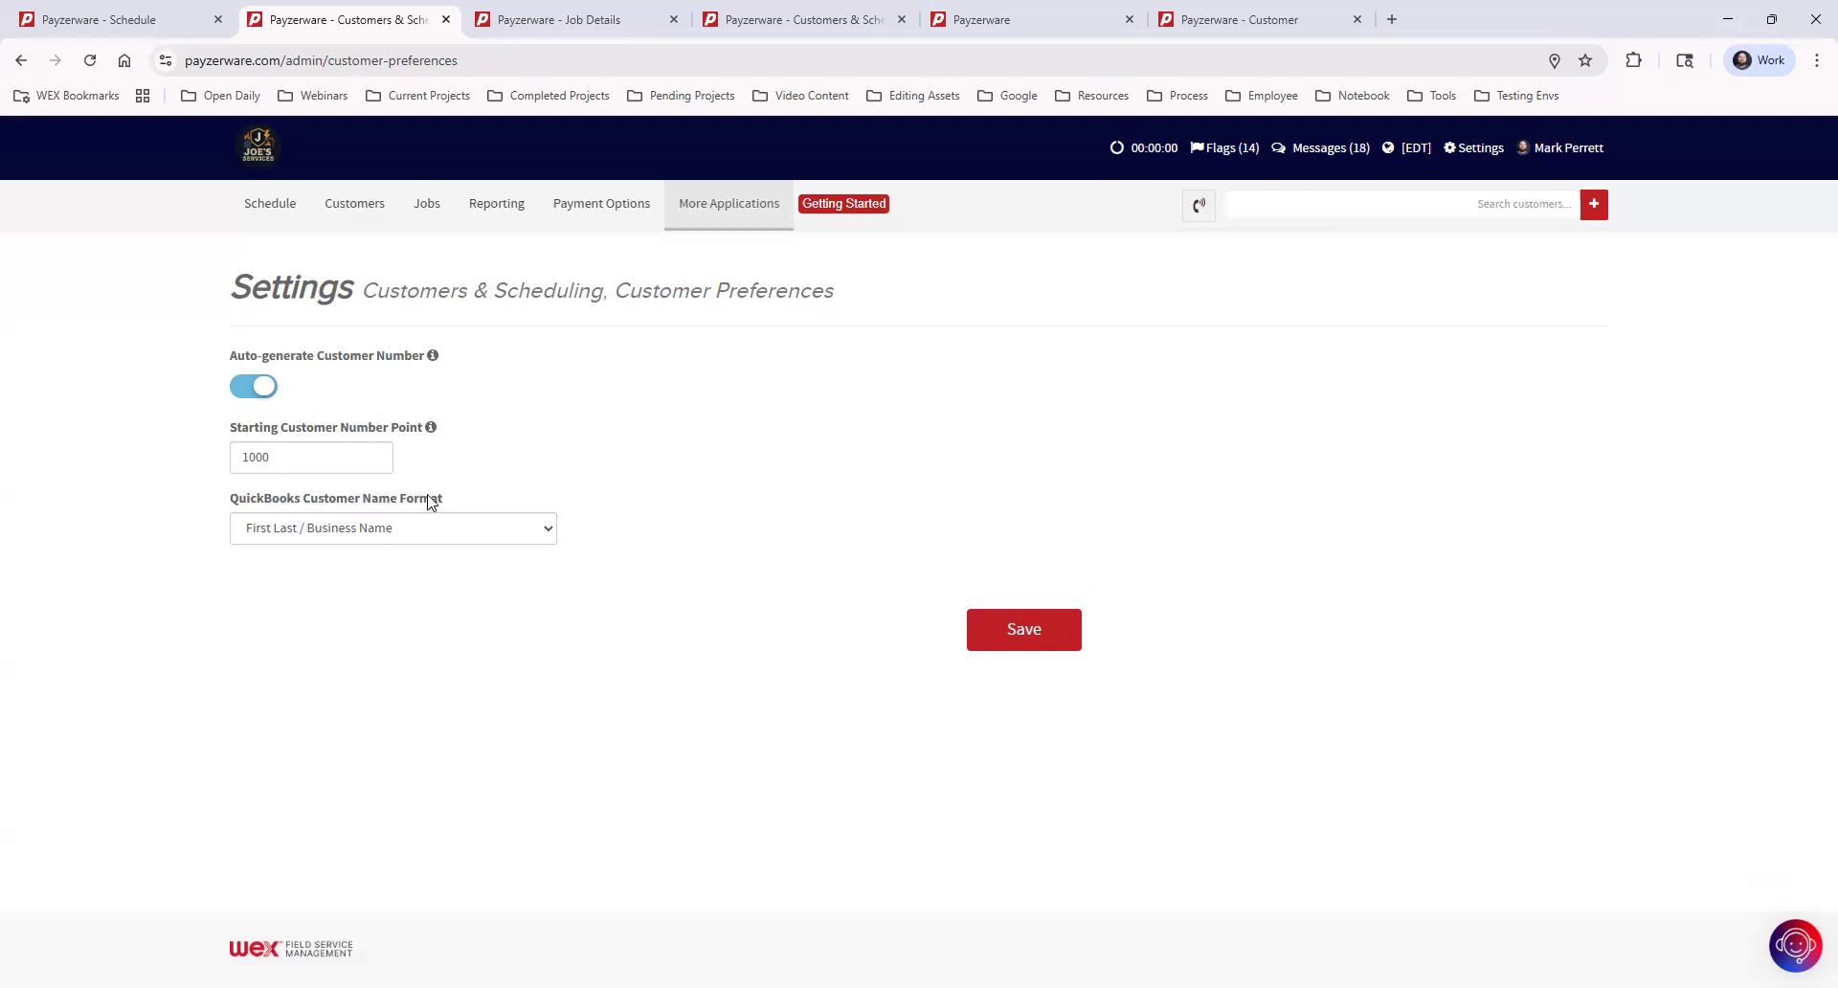
pyautogui.click(456, 539)
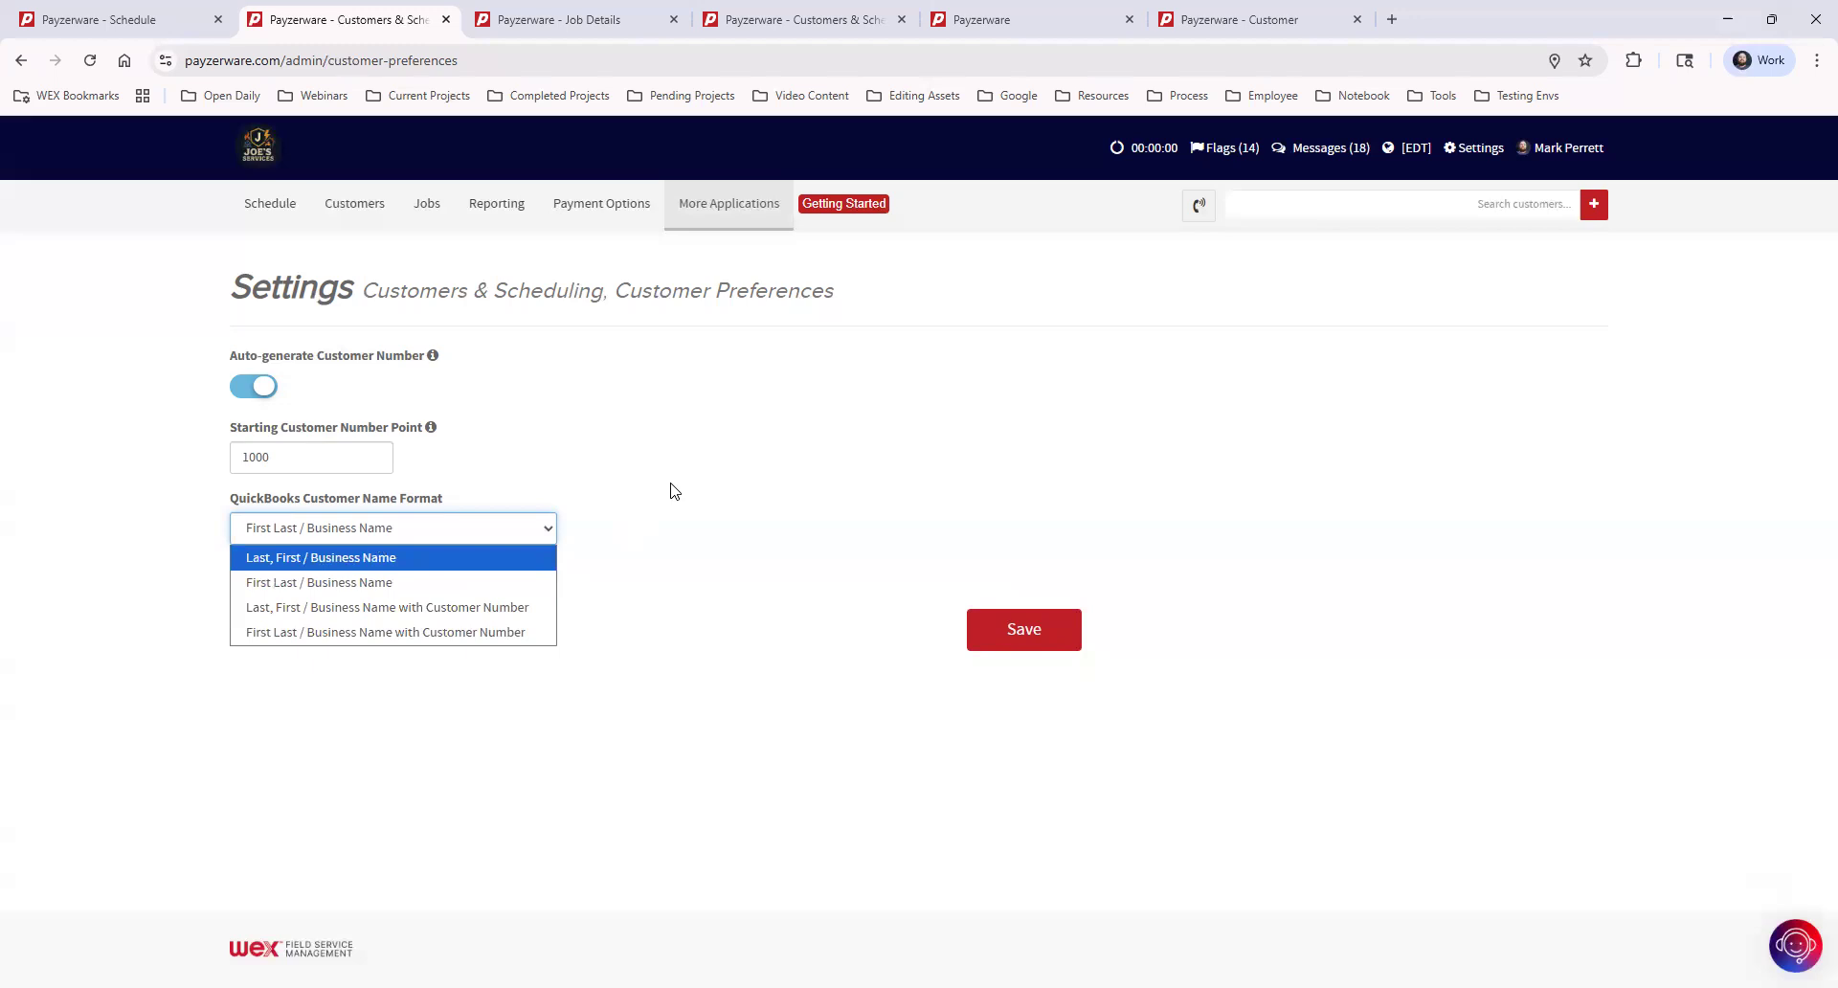
pyautogui.click(691, 543)
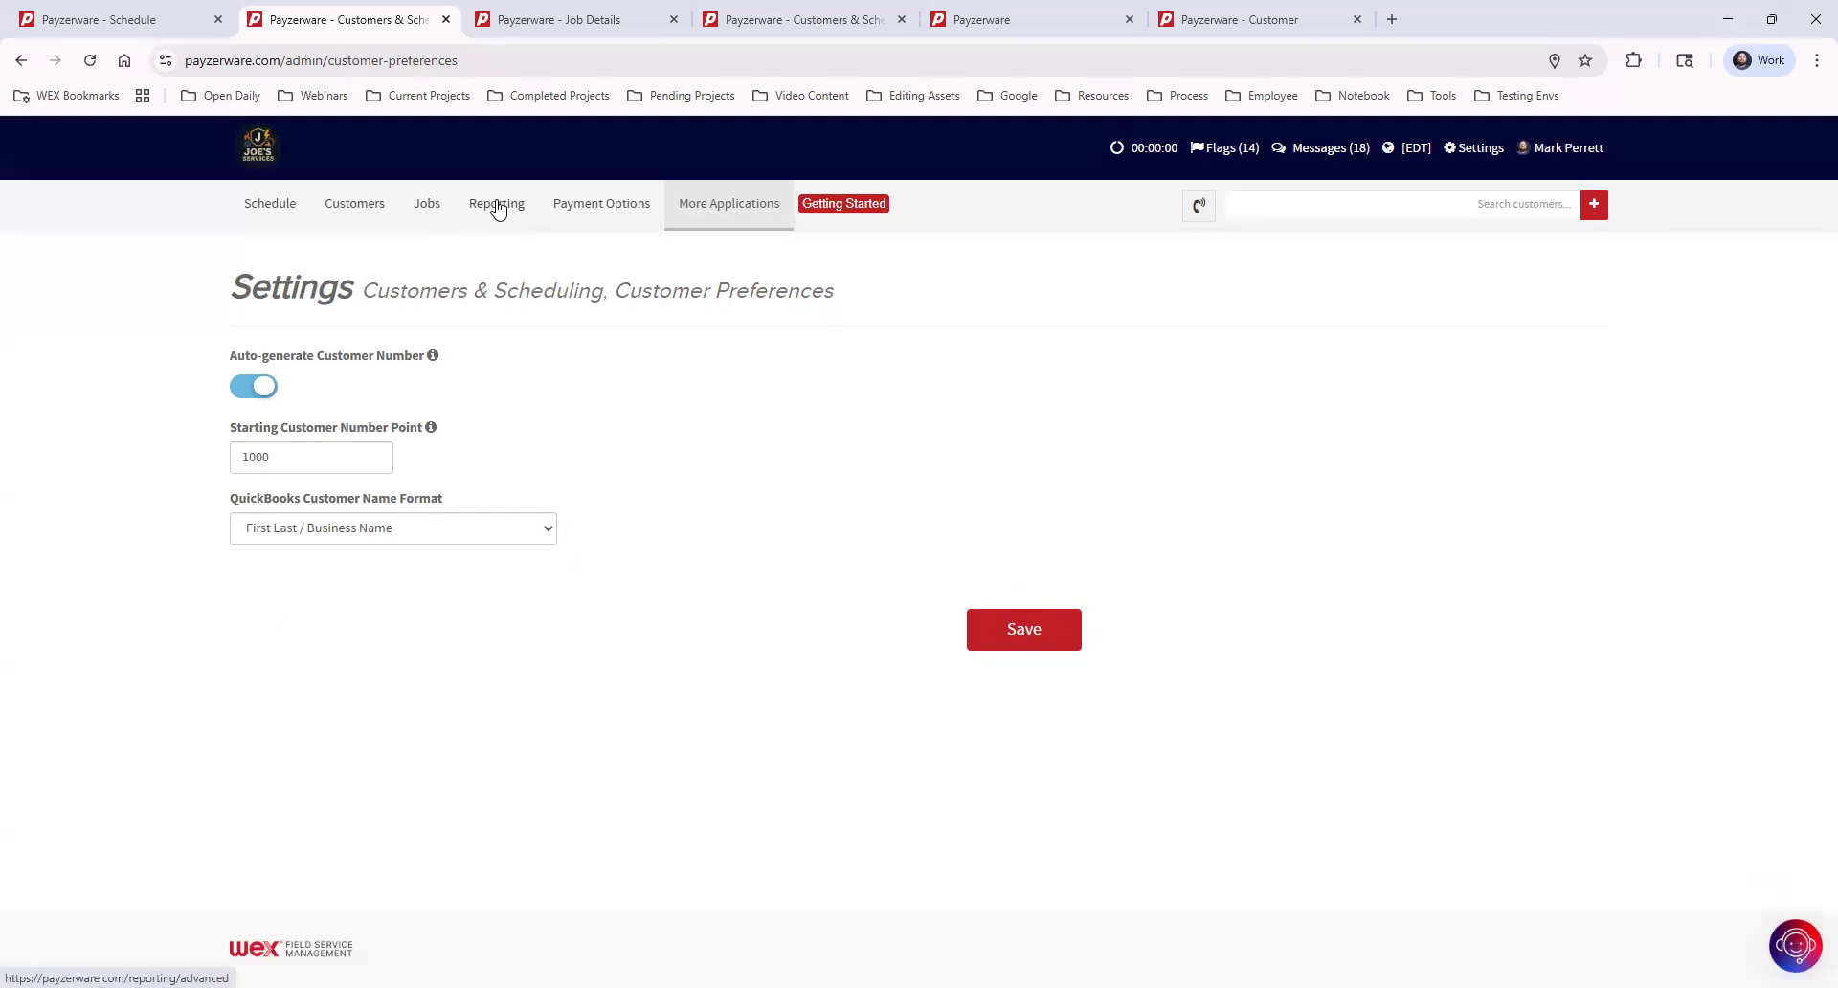
# Open the Customers report from the reporting list and dismiss its lost-connection notice.
pyautogui.click(492, 209)
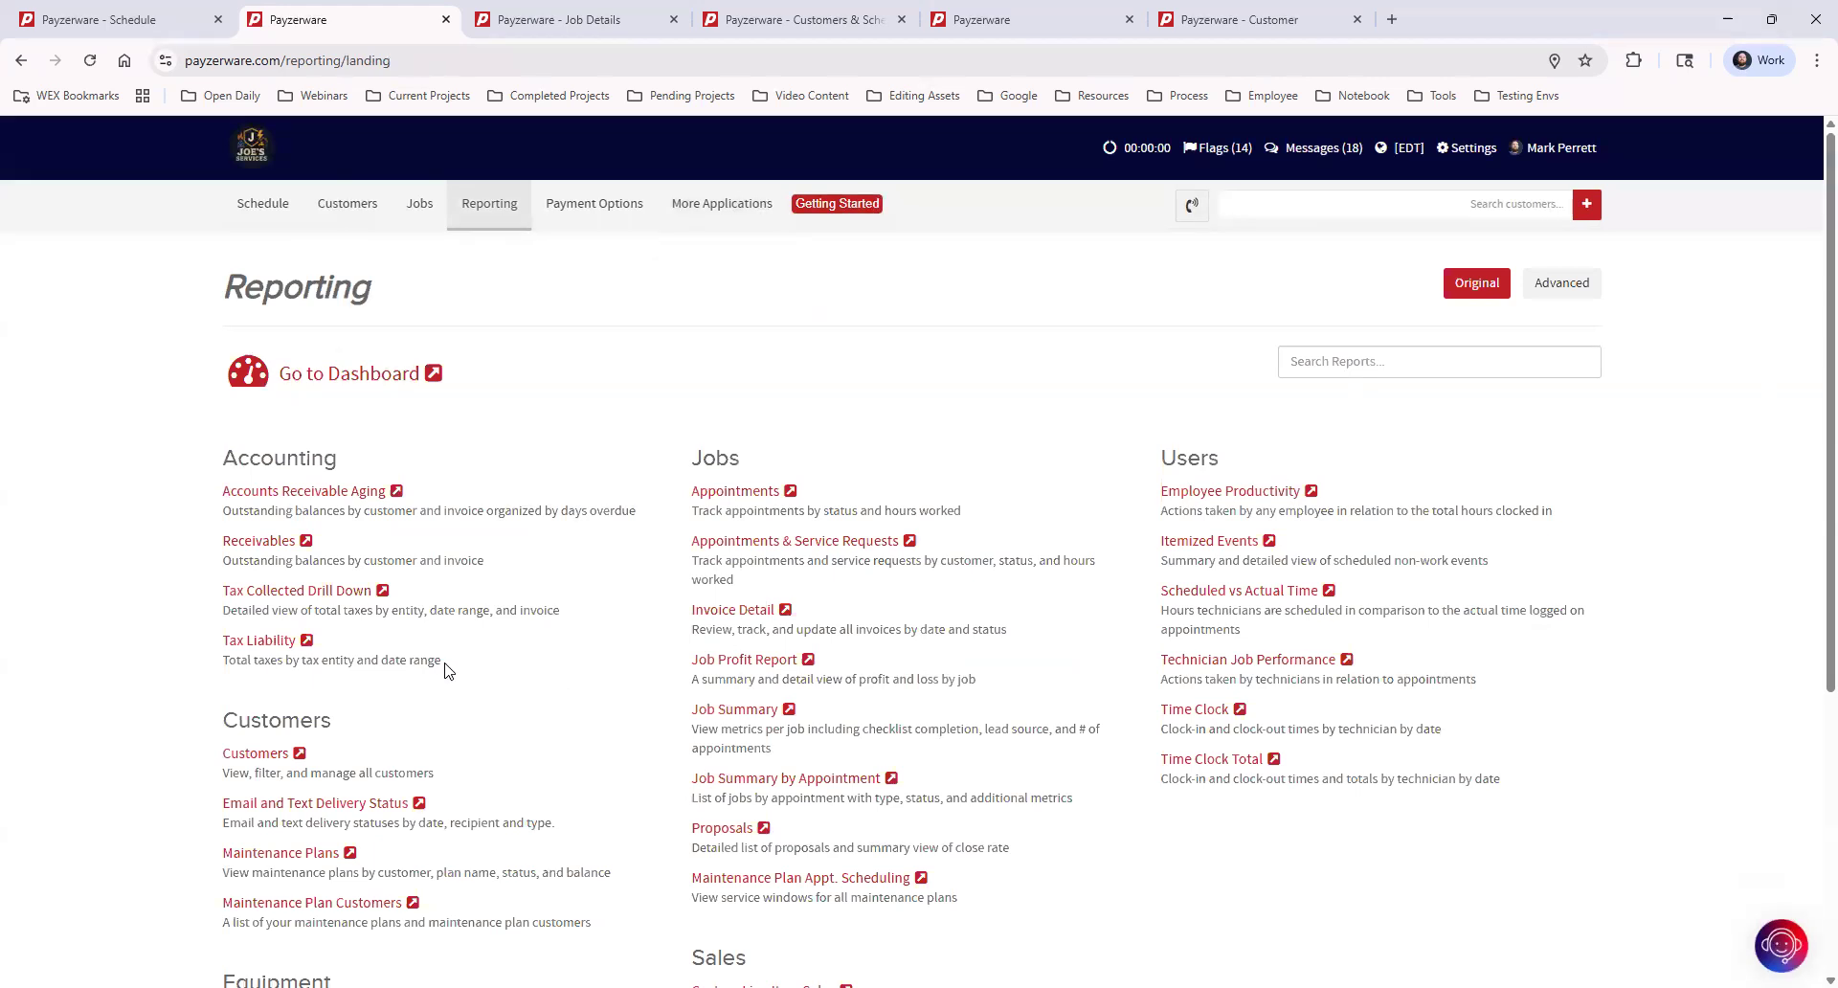
pyautogui.scroll(-2, 574, 594)
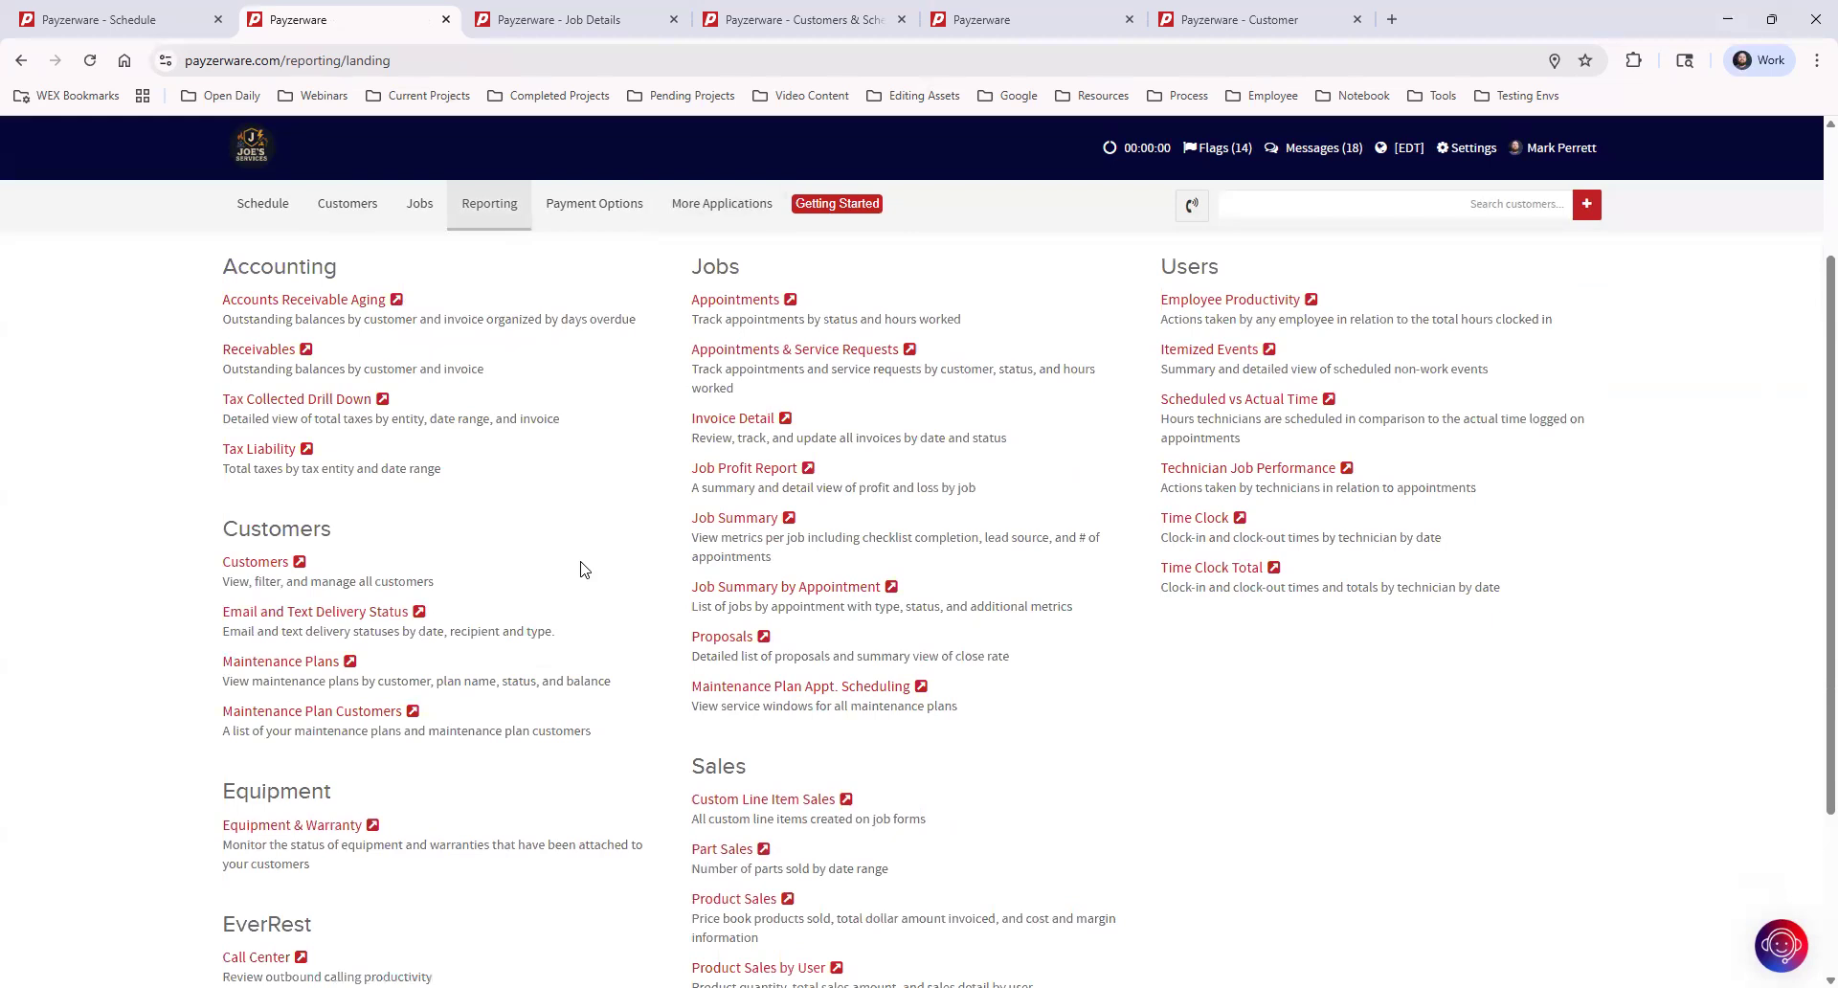
pyautogui.click(267, 566)
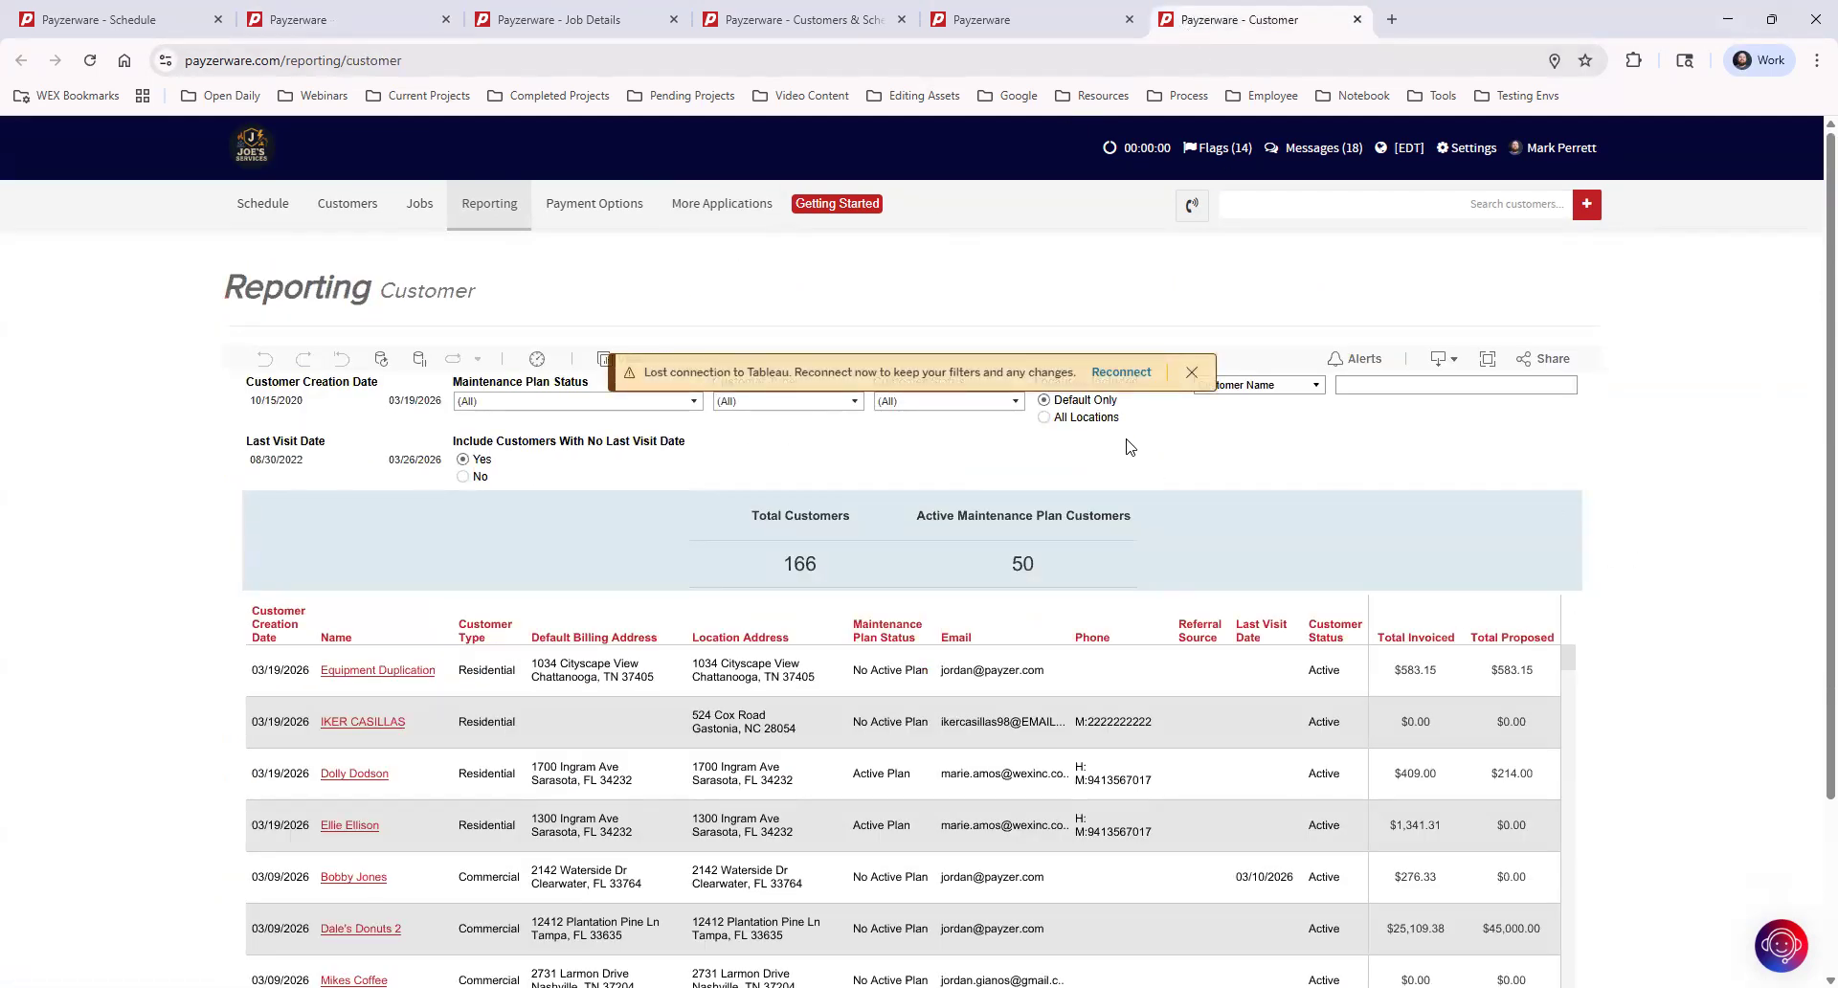
pyautogui.click(1192, 373)
pyautogui.click(1191, 371)
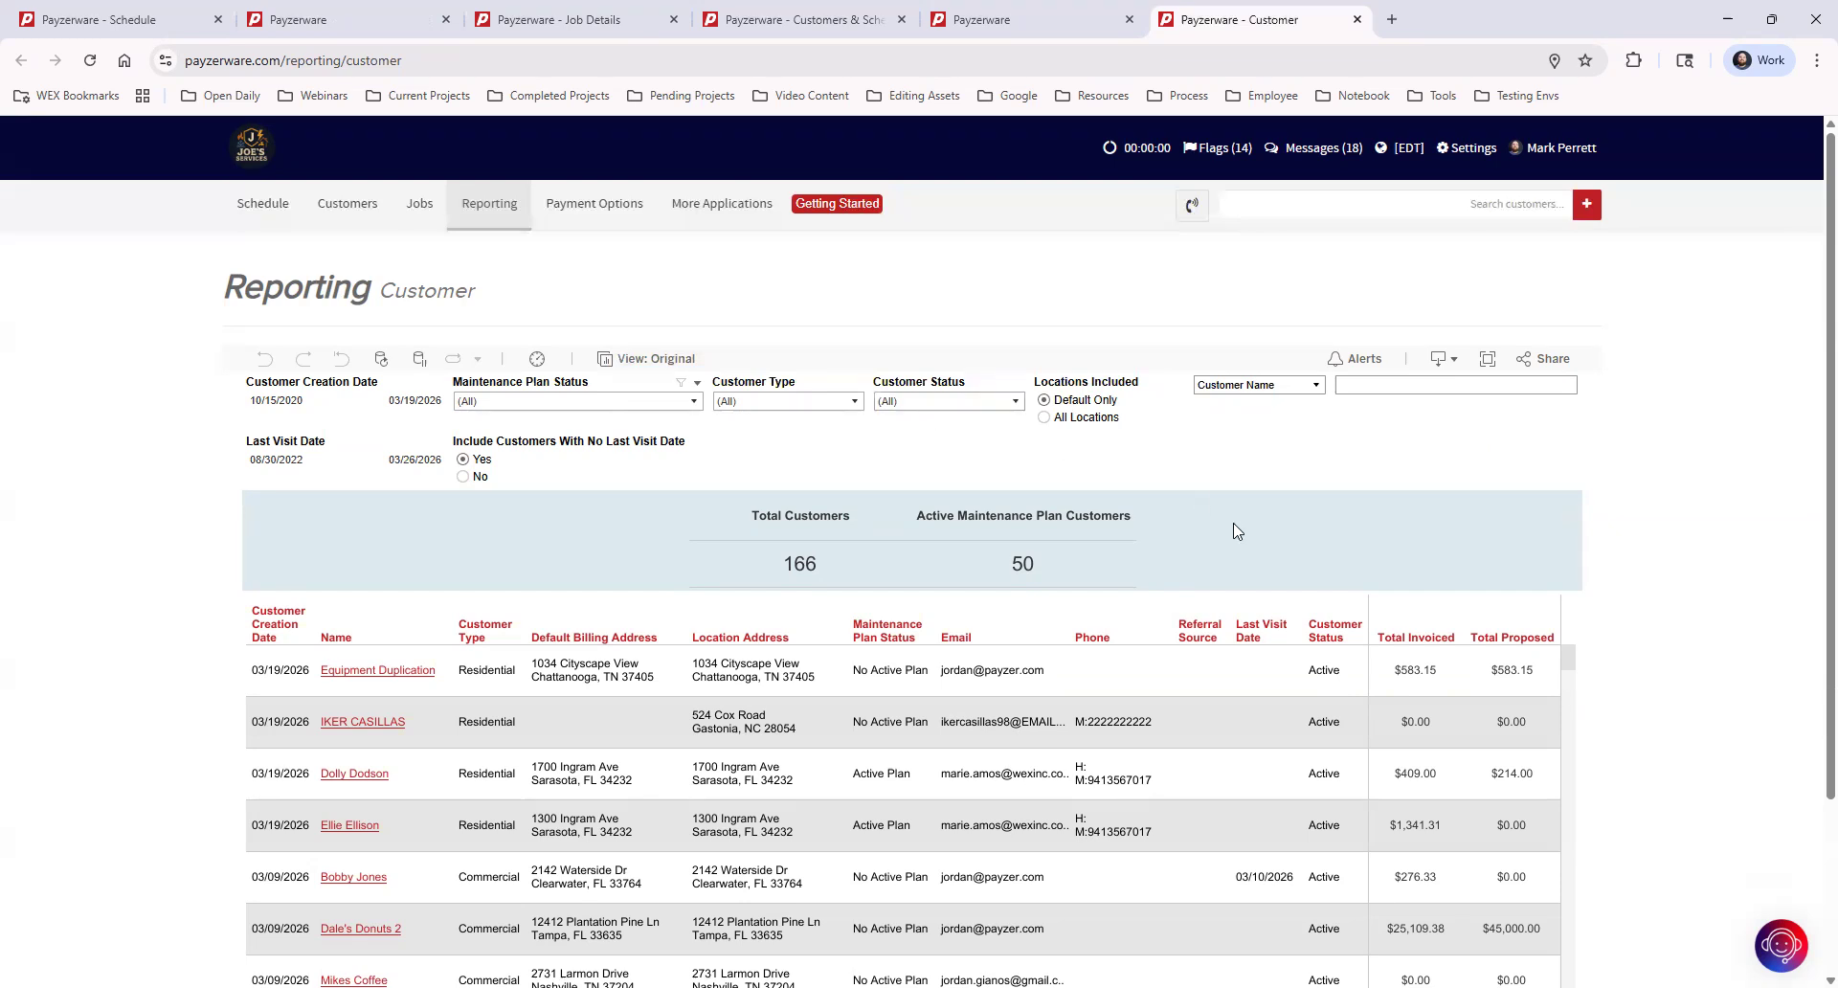
# Look through the customer rows of the Customer report and review its available download formats without exporting.
pyautogui.scroll(-1, 1391, 772)
pyautogui.scroll(-1, 1391, 772)
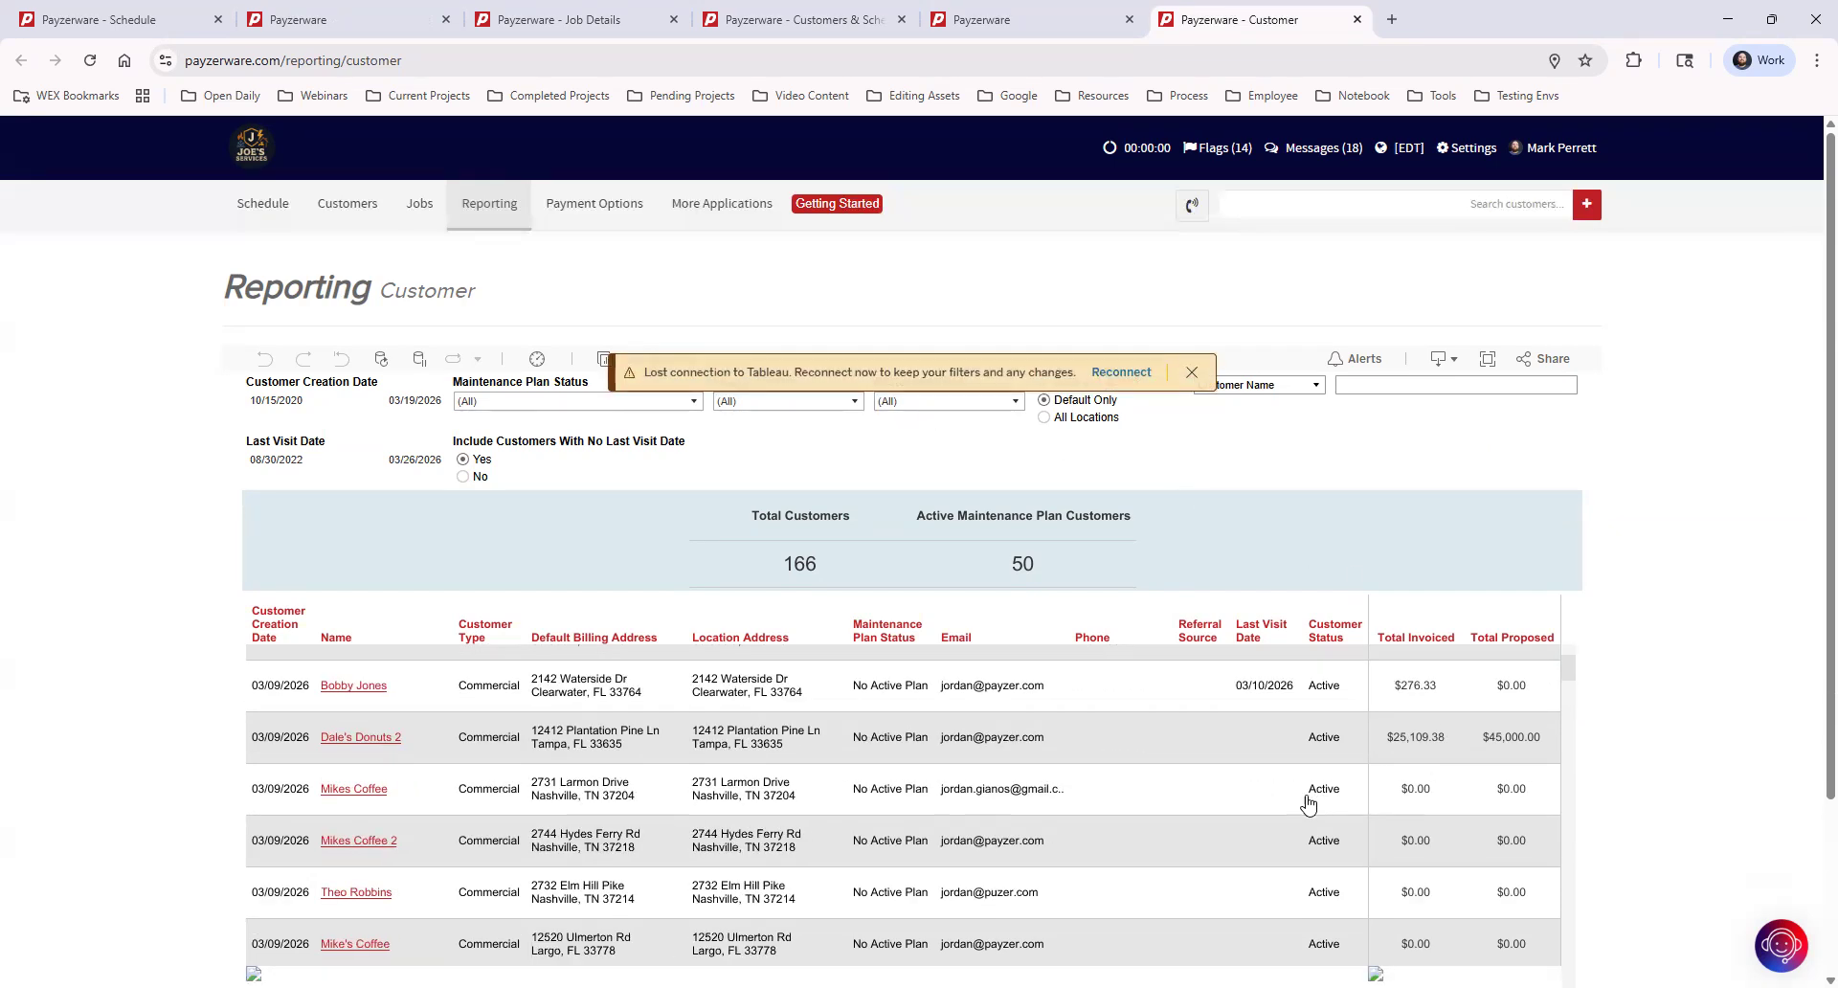
pyautogui.scroll(2, 1307, 809)
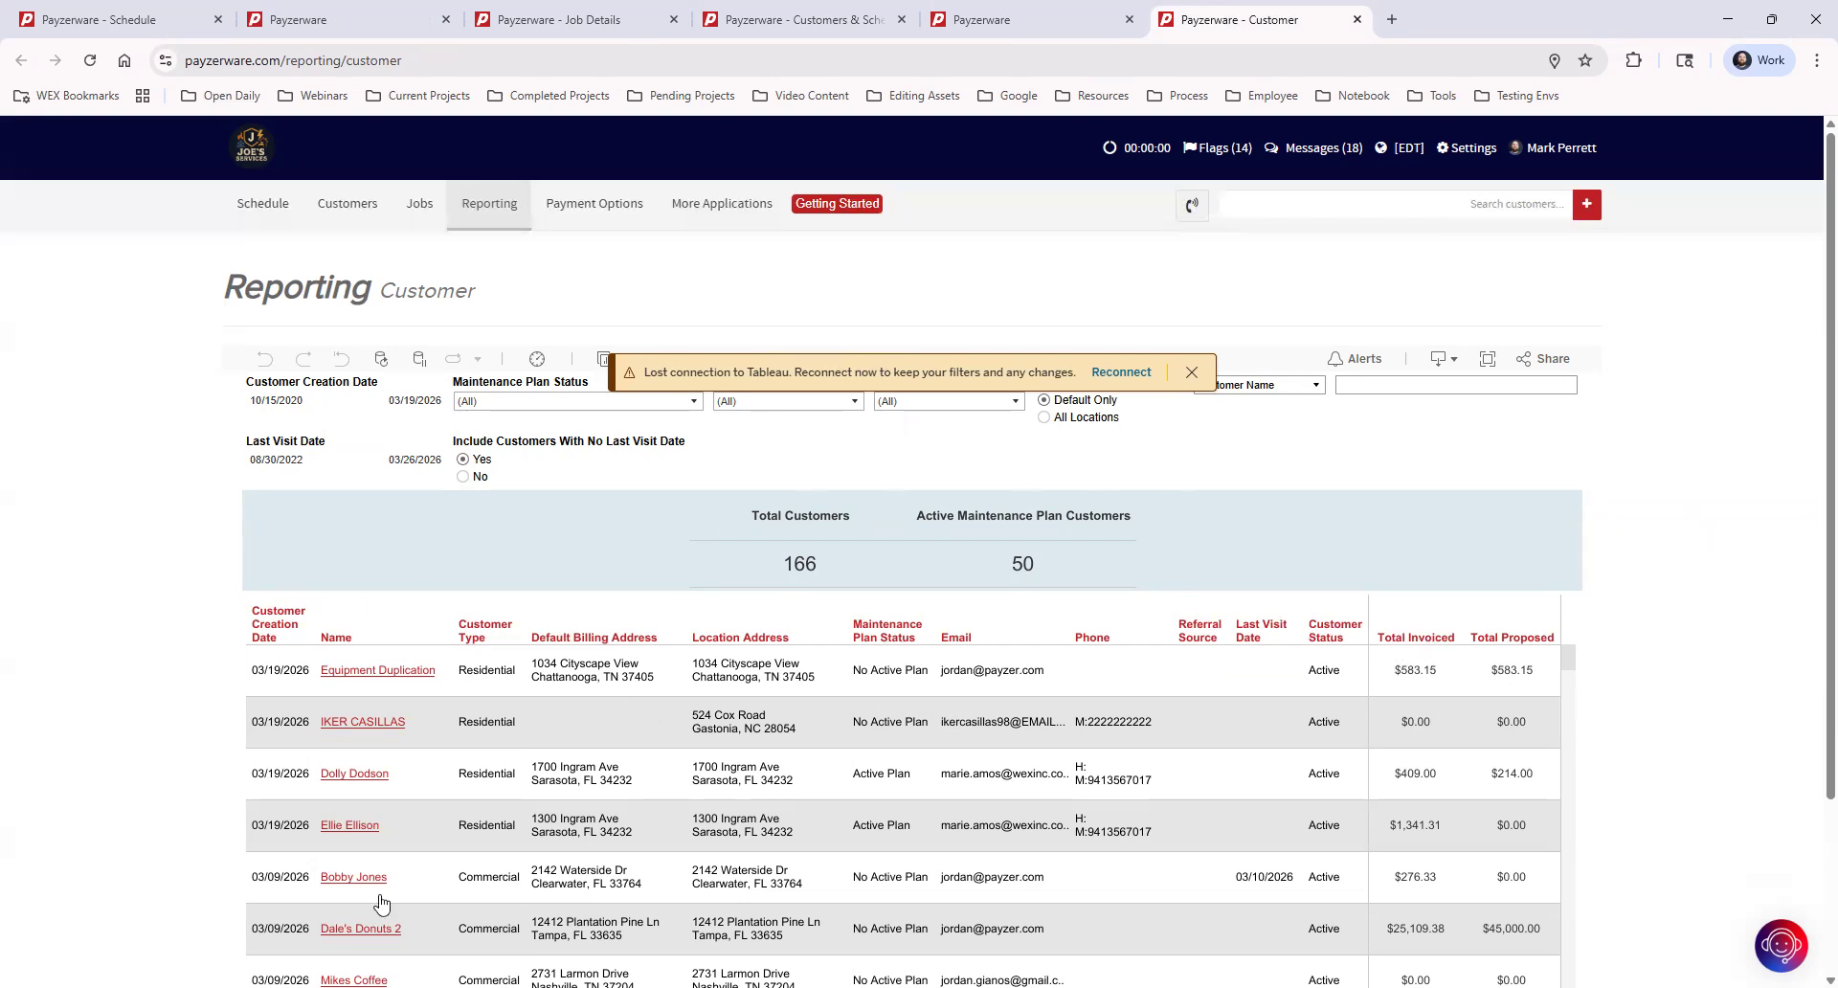
pyautogui.click(1441, 359)
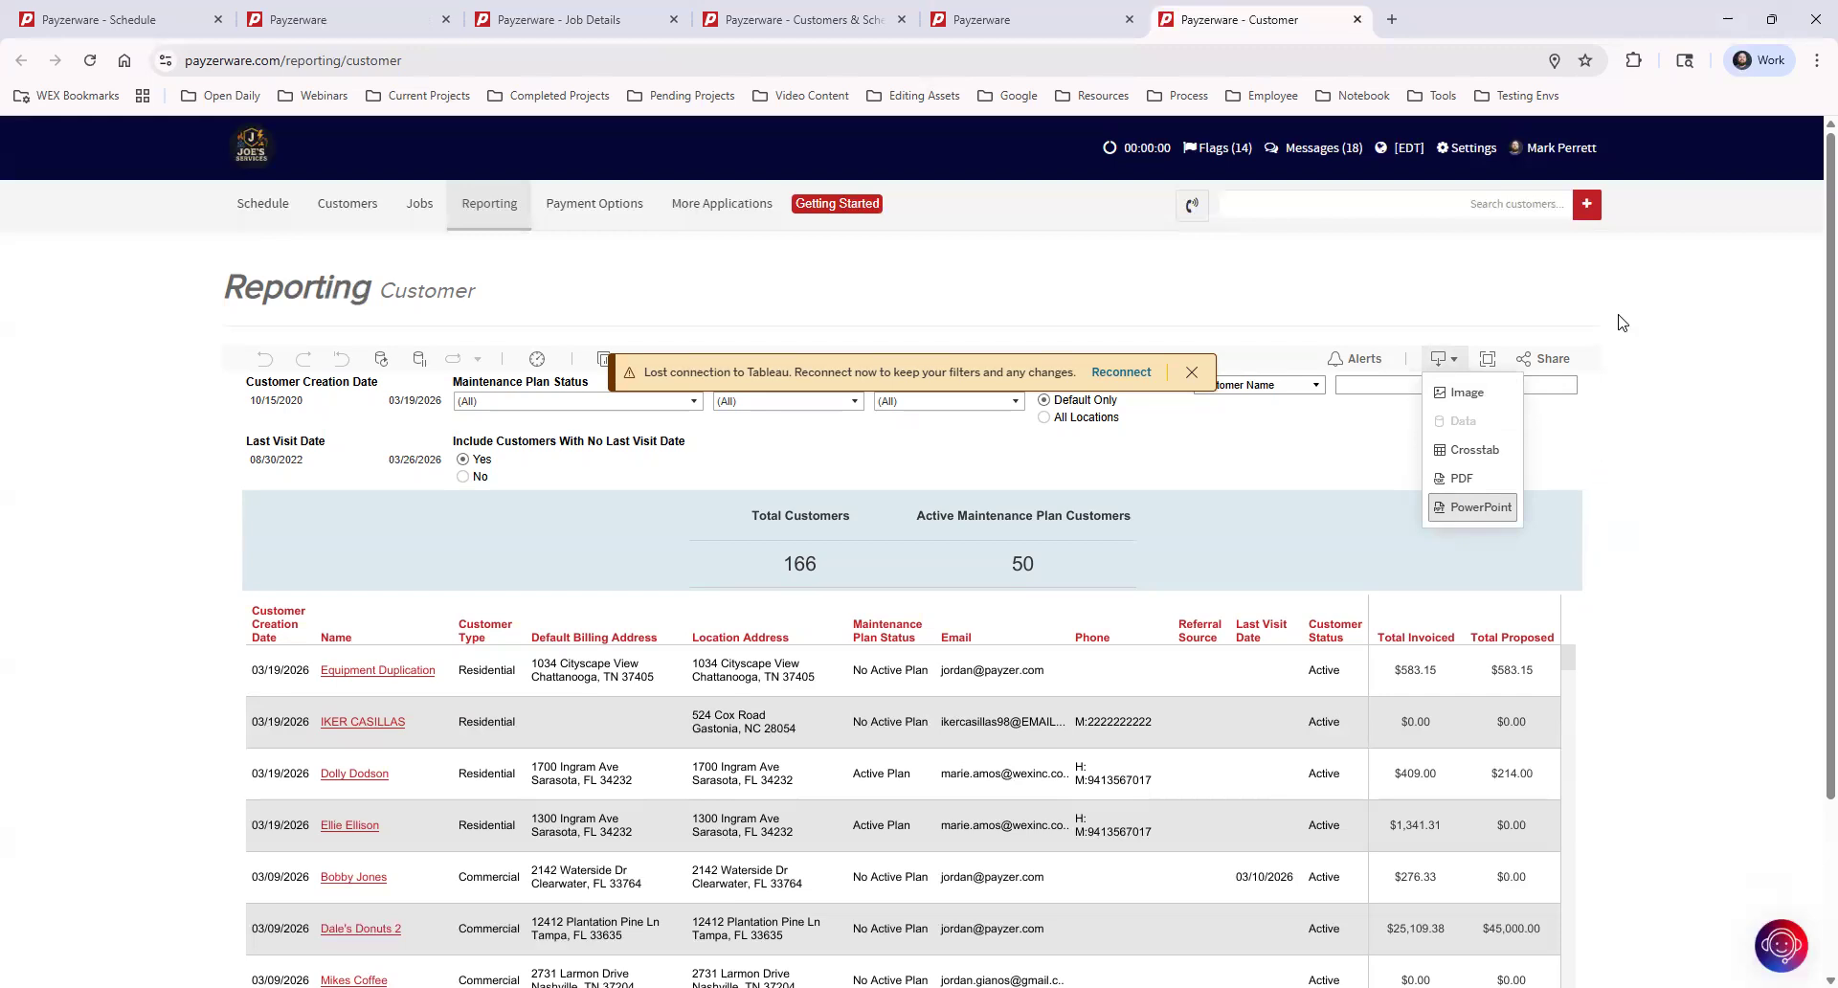
pyautogui.click(1445, 358)
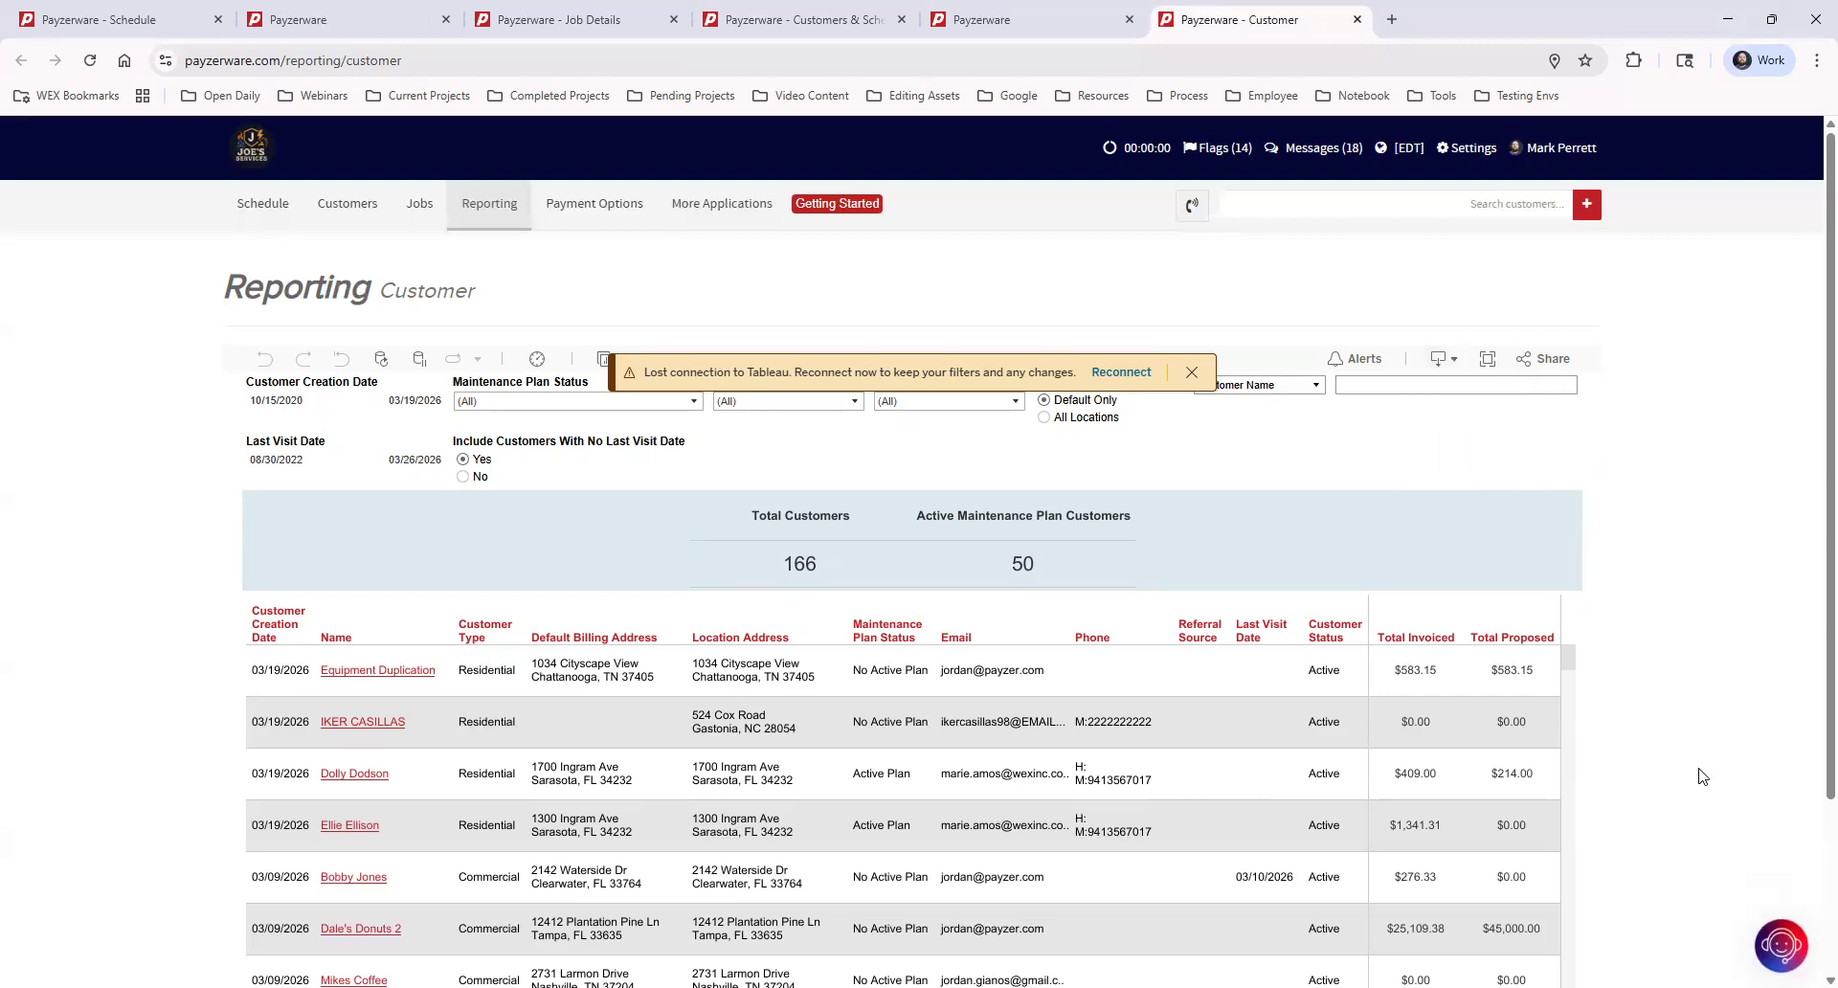
# Search the support widget's help articles for "invoices", then clear the search and close the widget.
pyautogui.click(1780, 948)
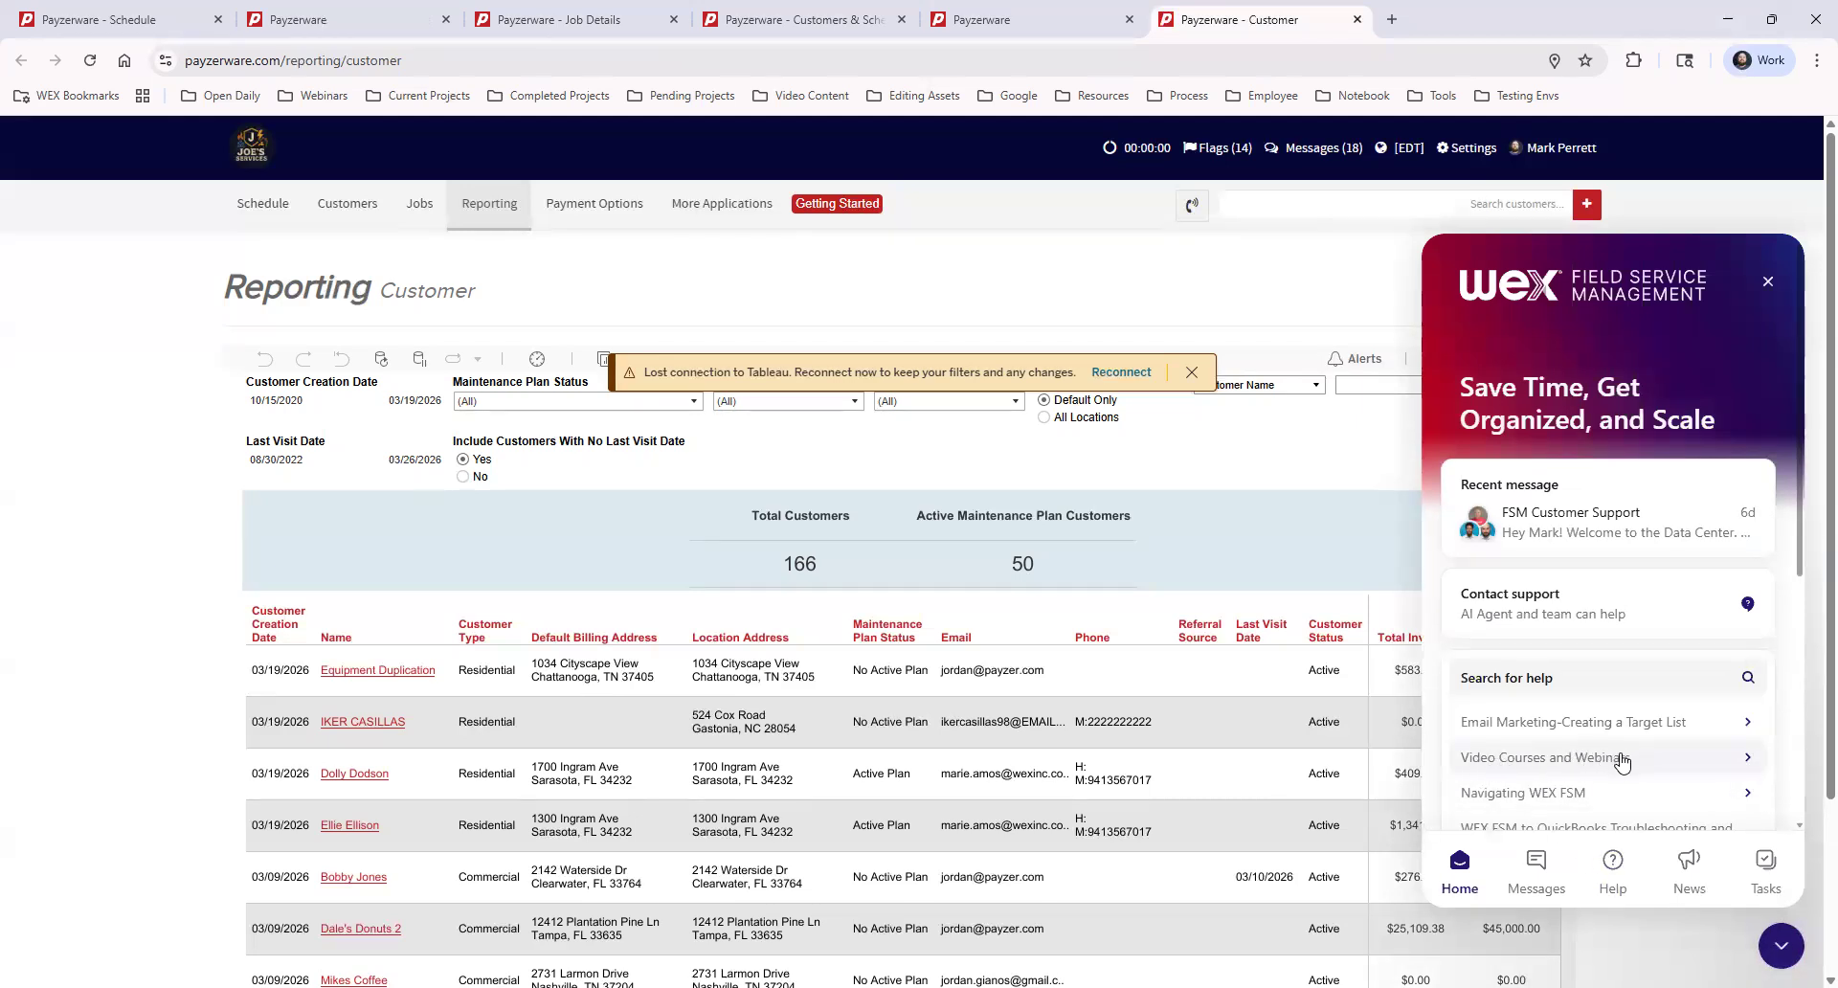
pyautogui.click(1614, 866)
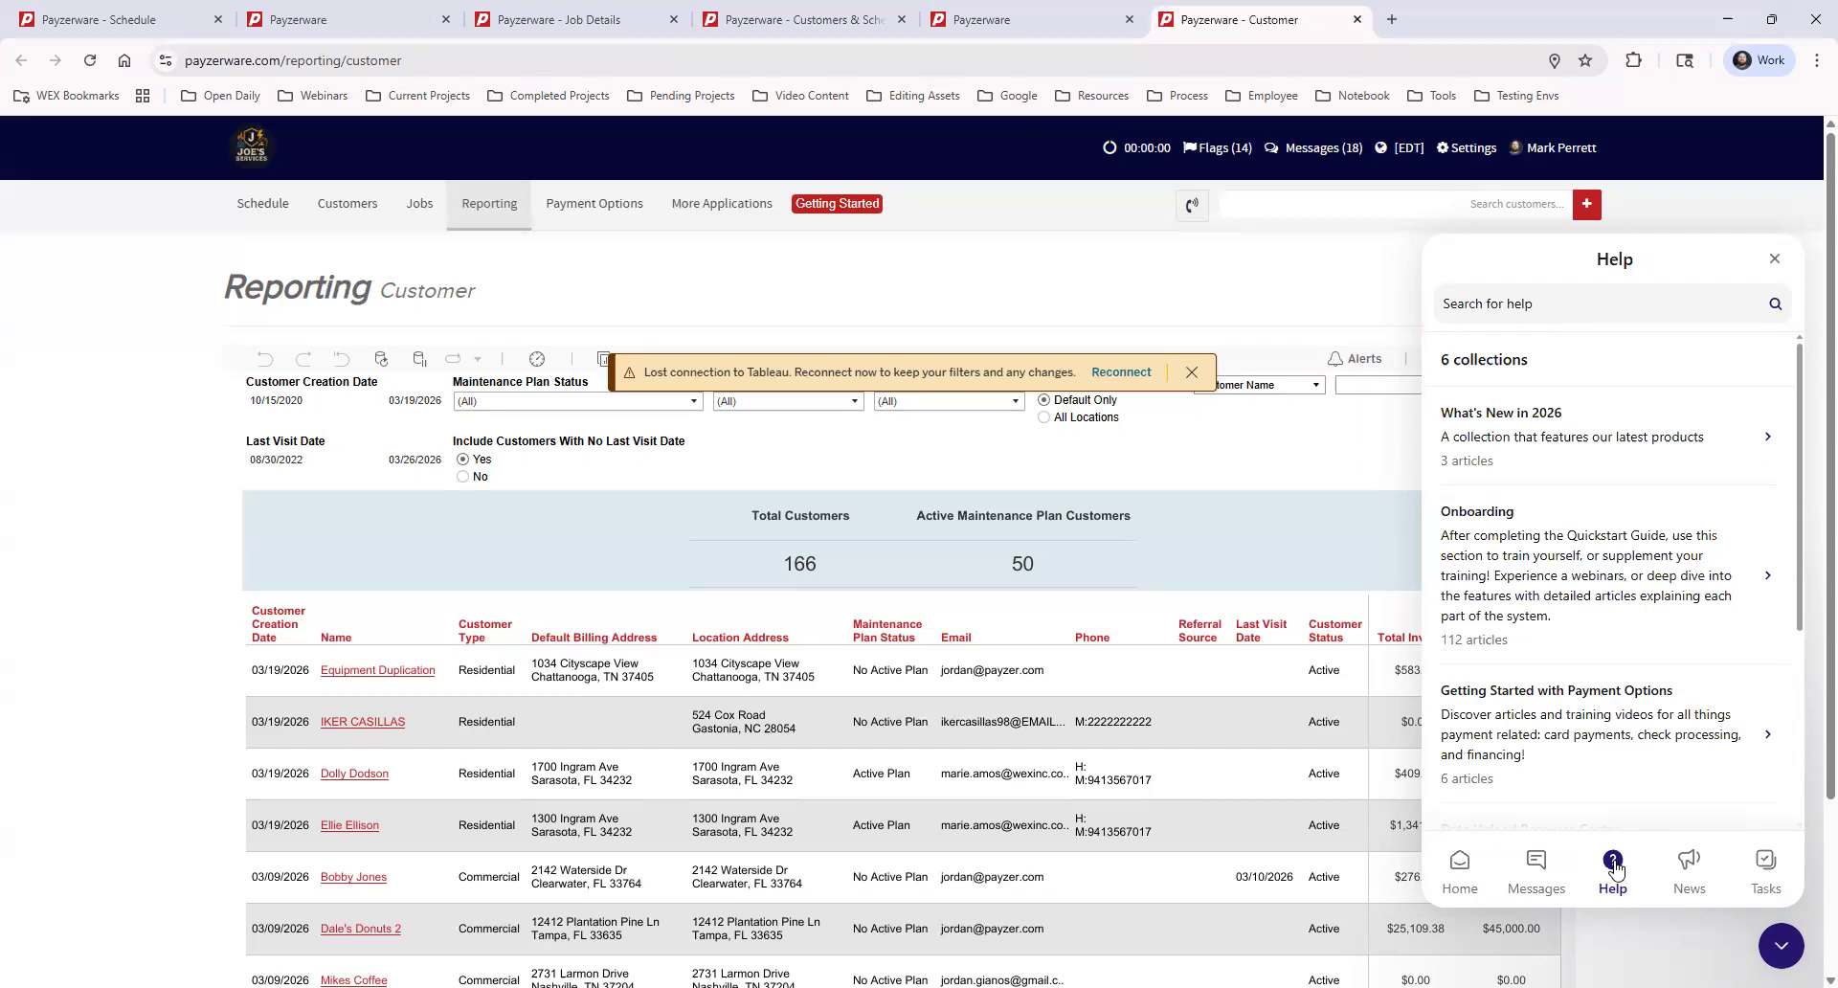
pyautogui.click(1551, 301)
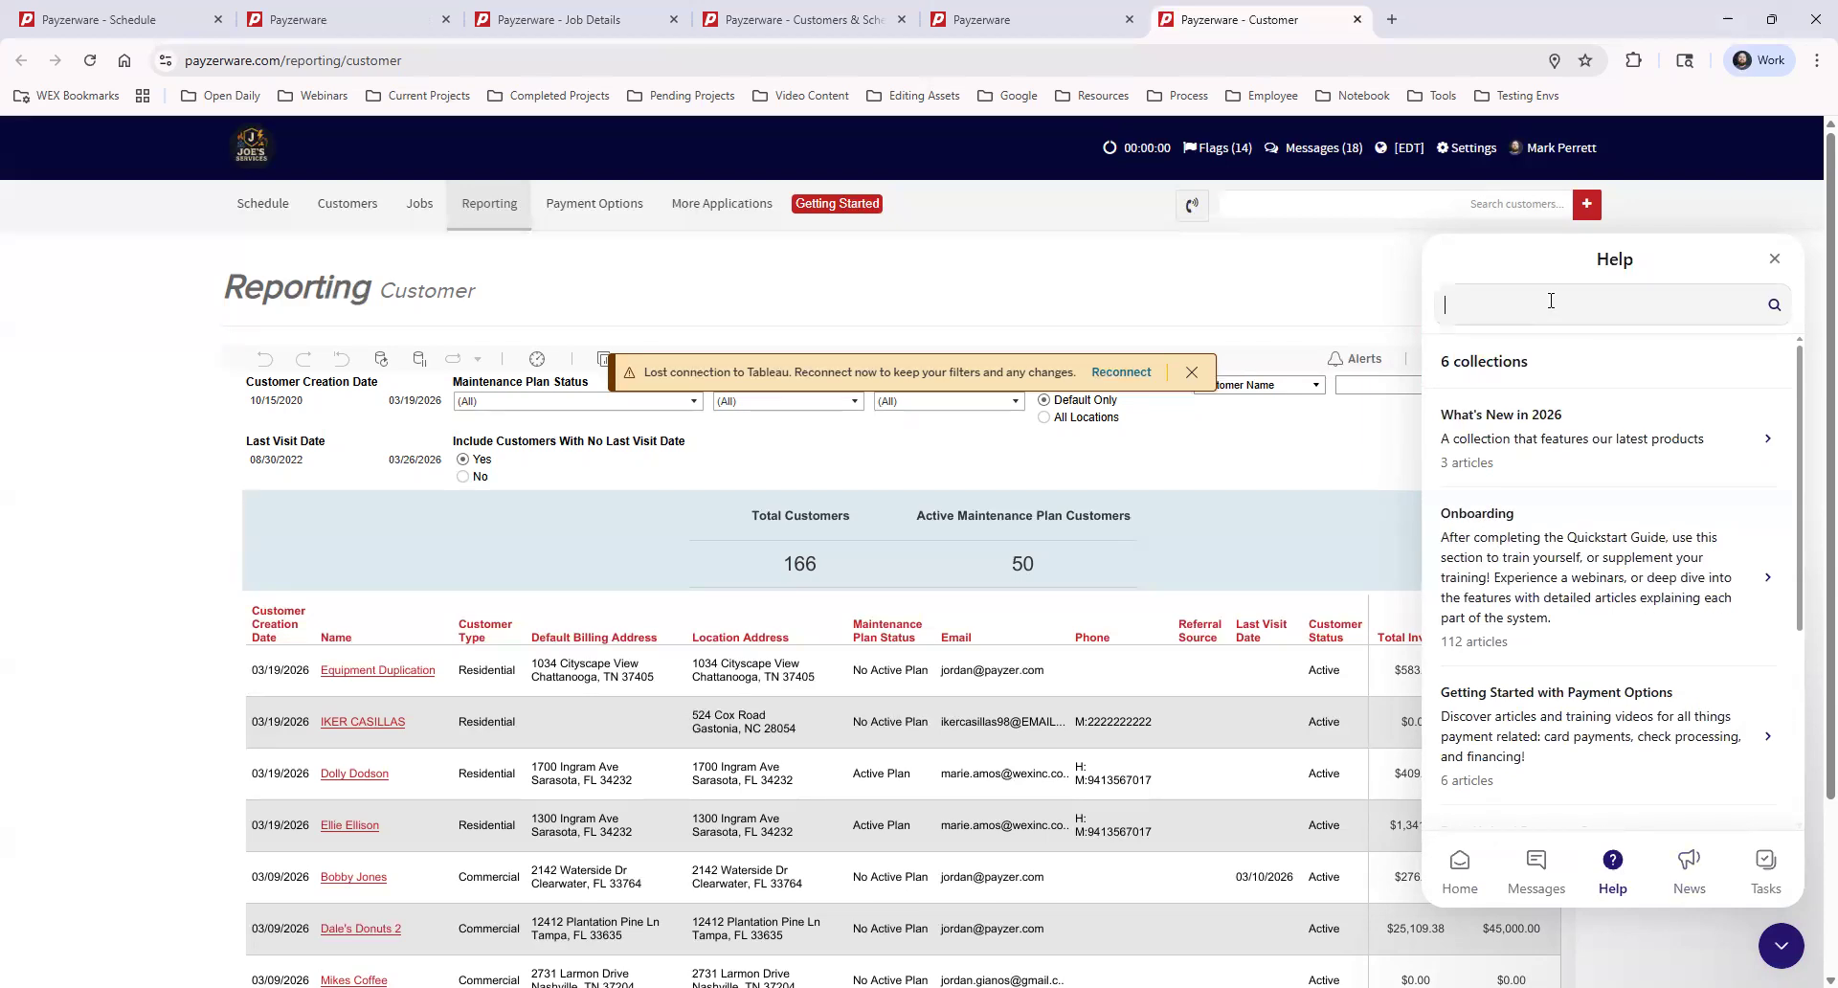
pyautogui.write('invoices')
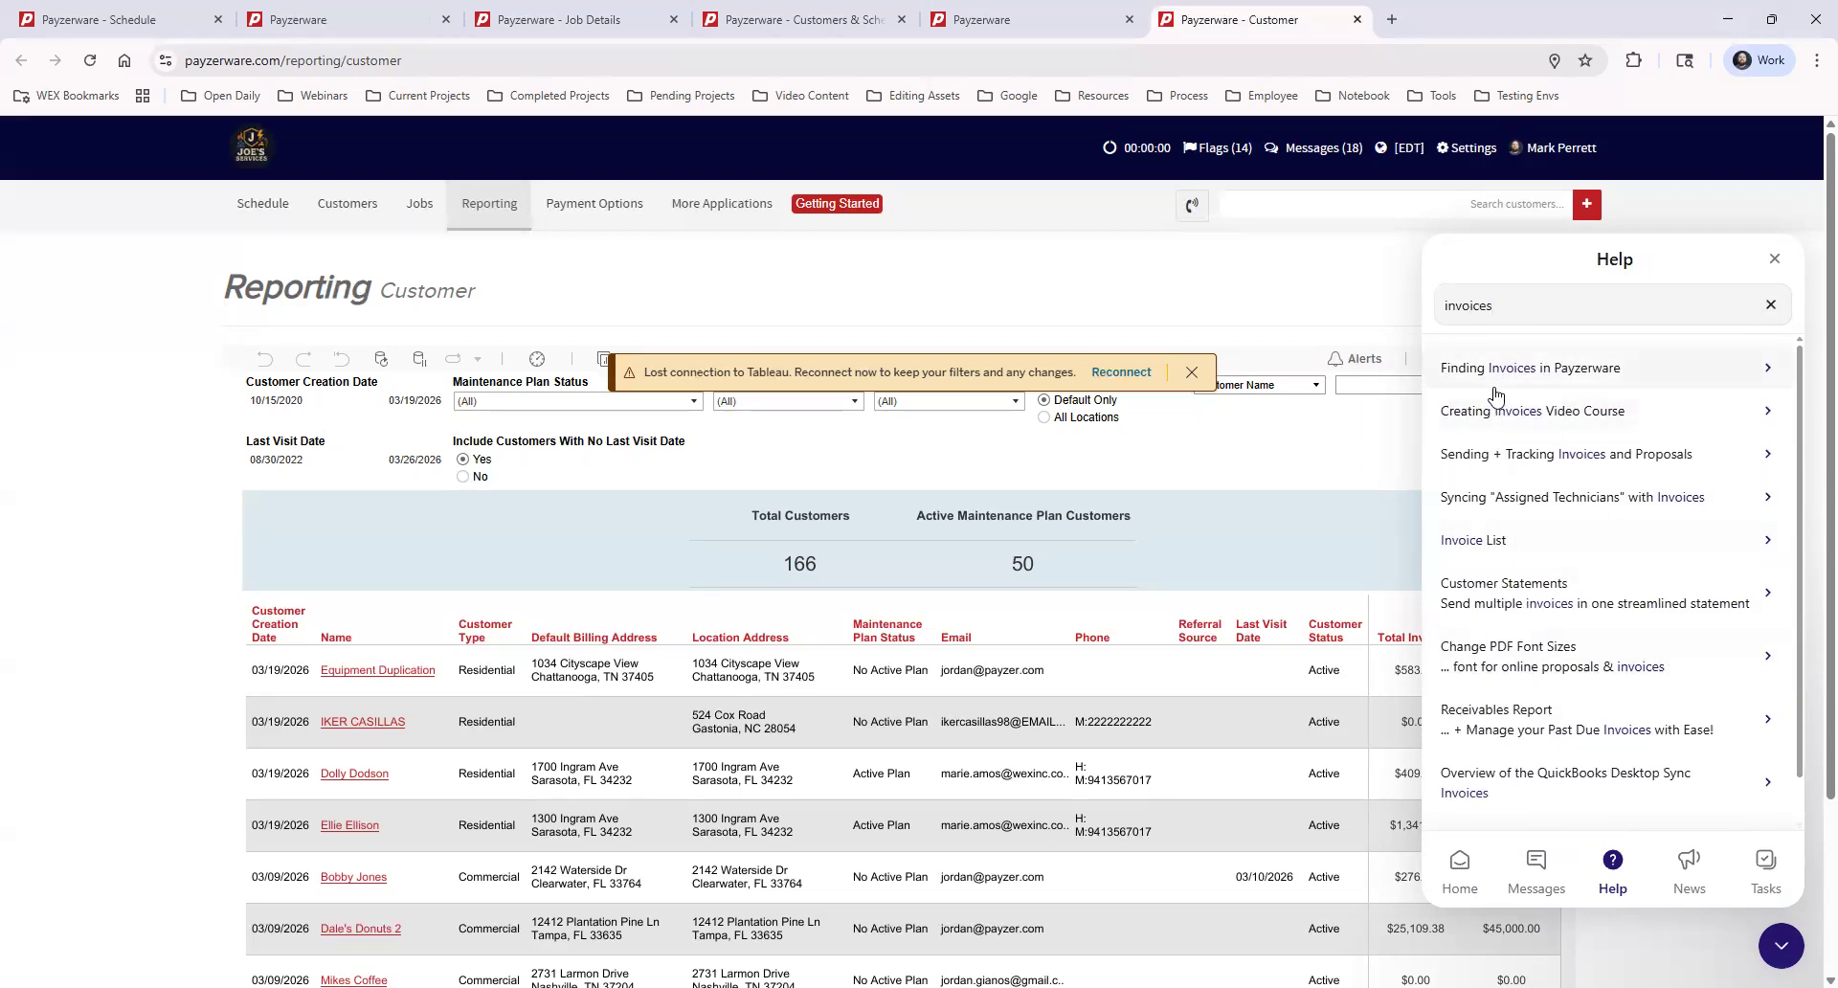
pyautogui.scroll(-1, 1616, 552)
pyautogui.scroll(1, 1600, 585)
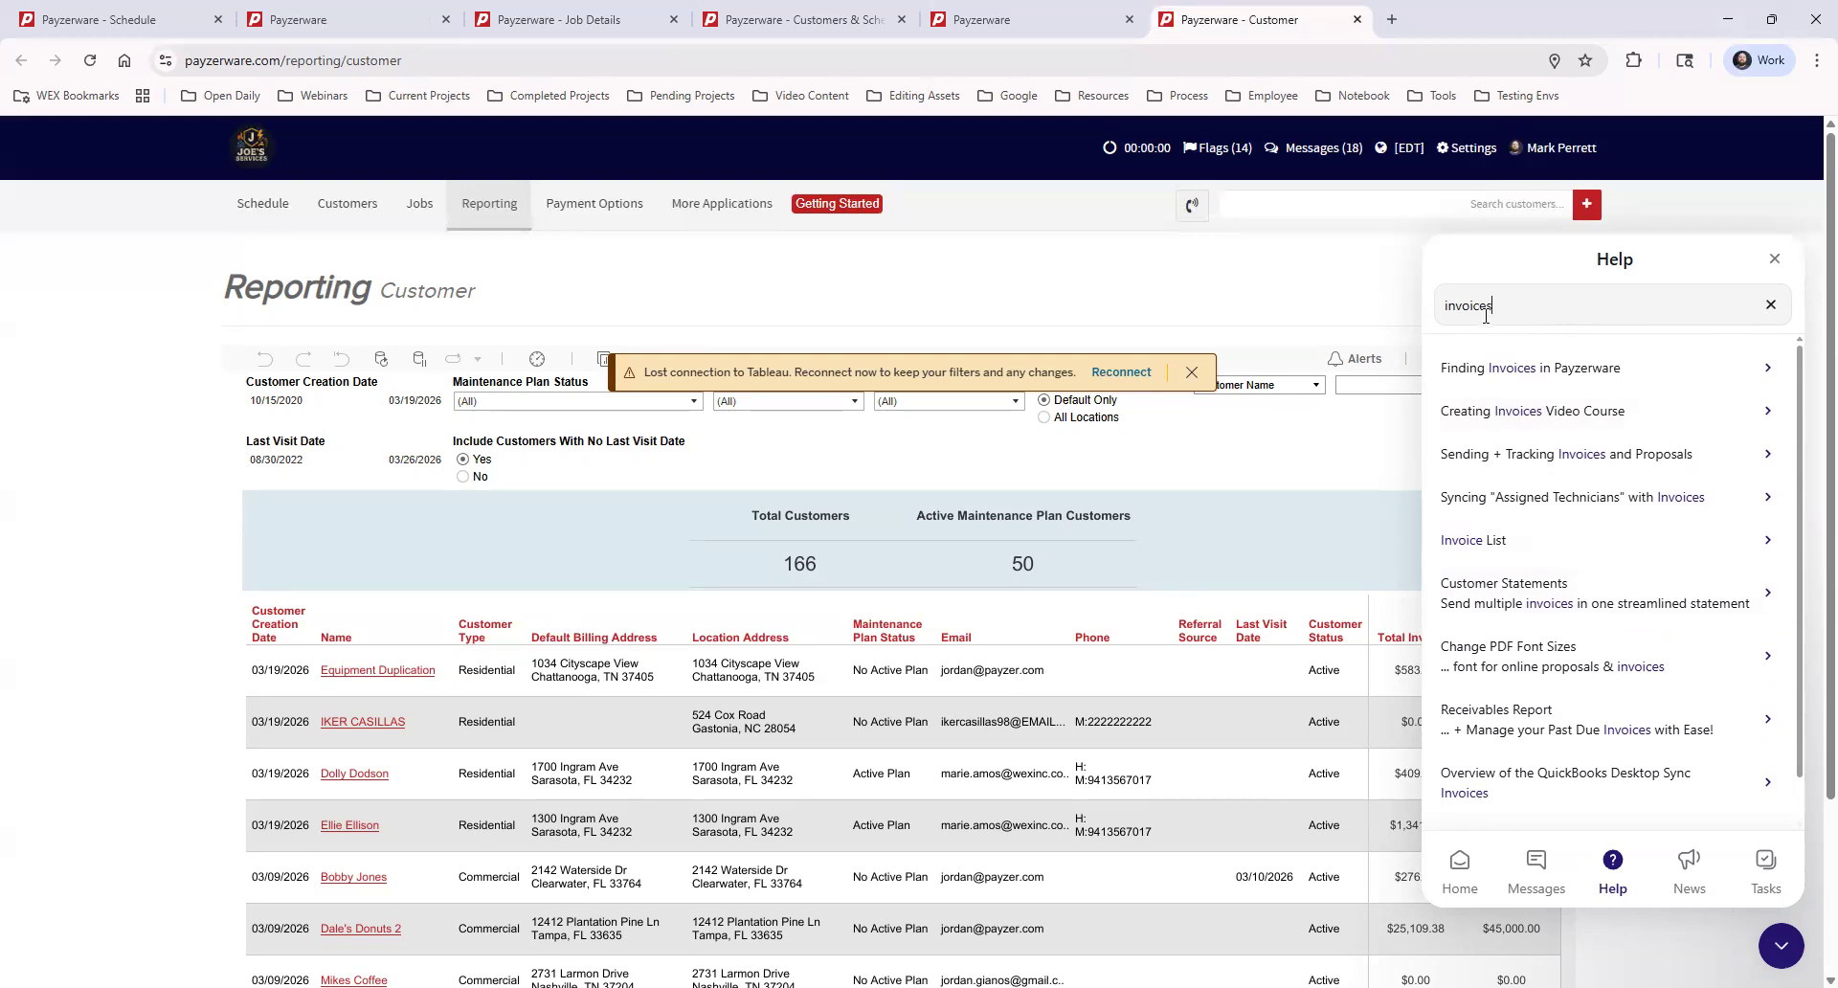
pyautogui.click(1770, 304)
pyautogui.click(1774, 263)
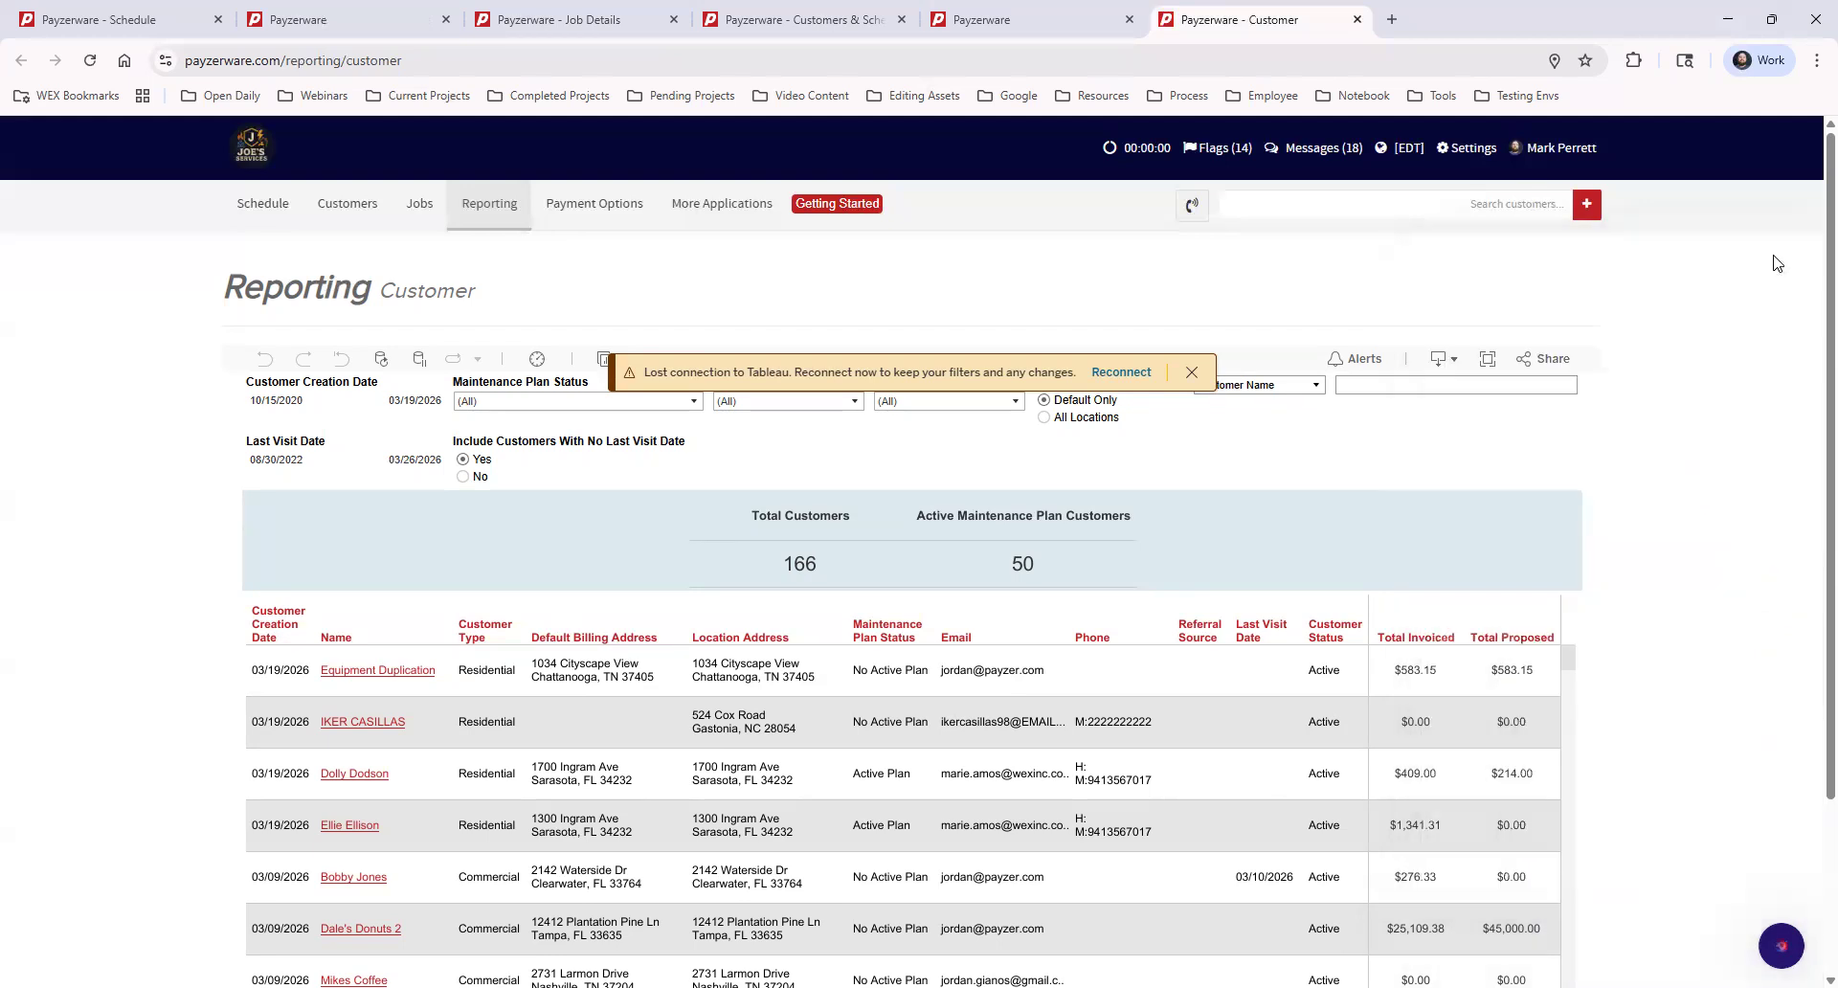
# View the support widget's home page with its contact support option, and return to the open Schedule page.
pyautogui.click(1771, 944)
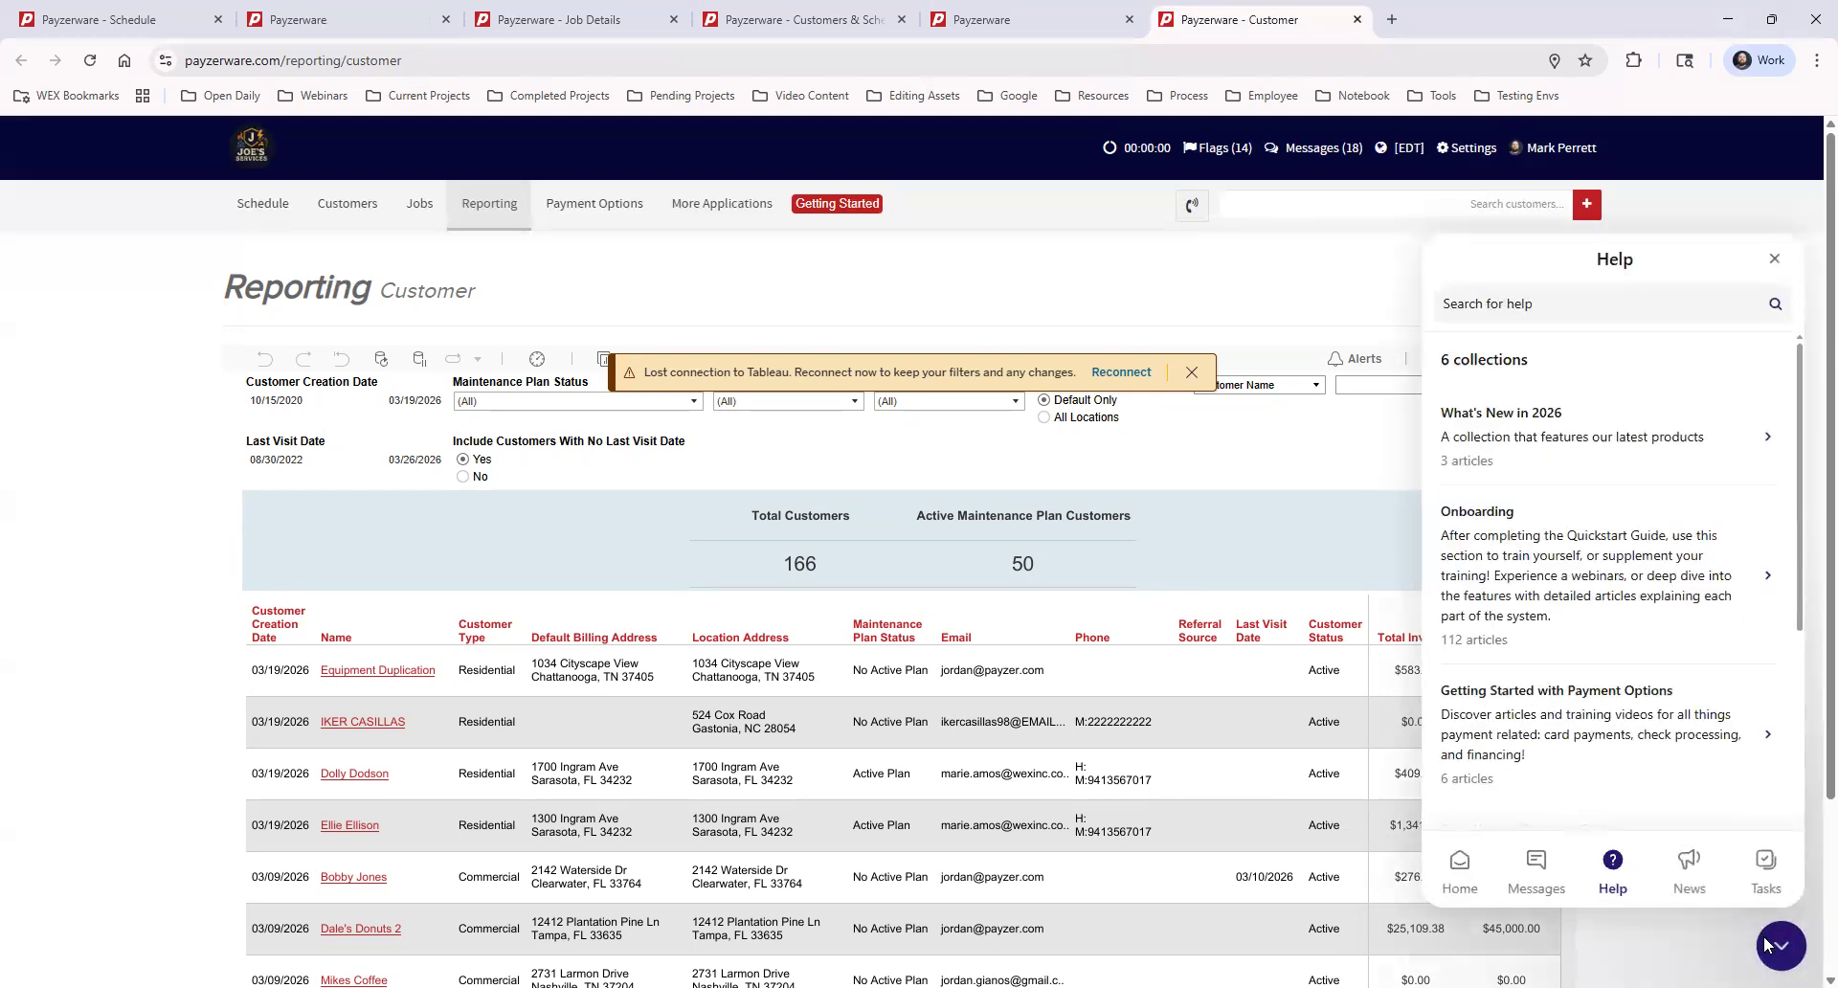
pyautogui.click(1460, 864)
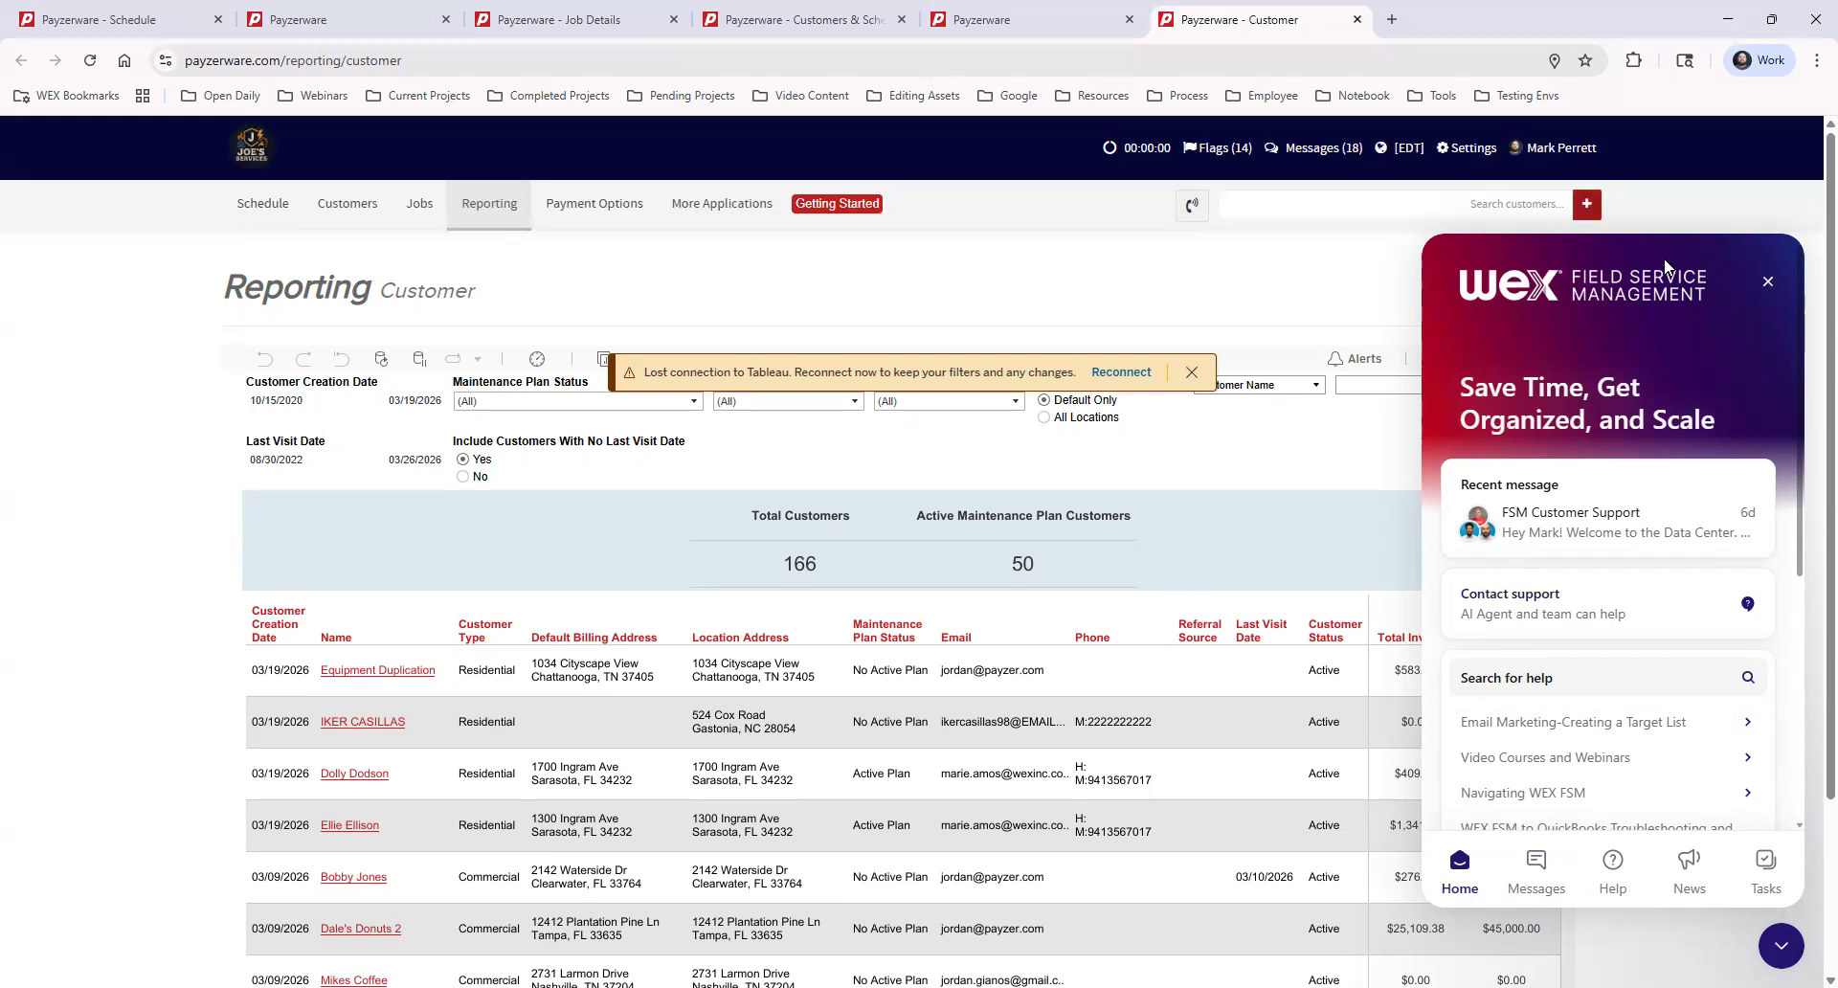
pyautogui.click(1768, 285)
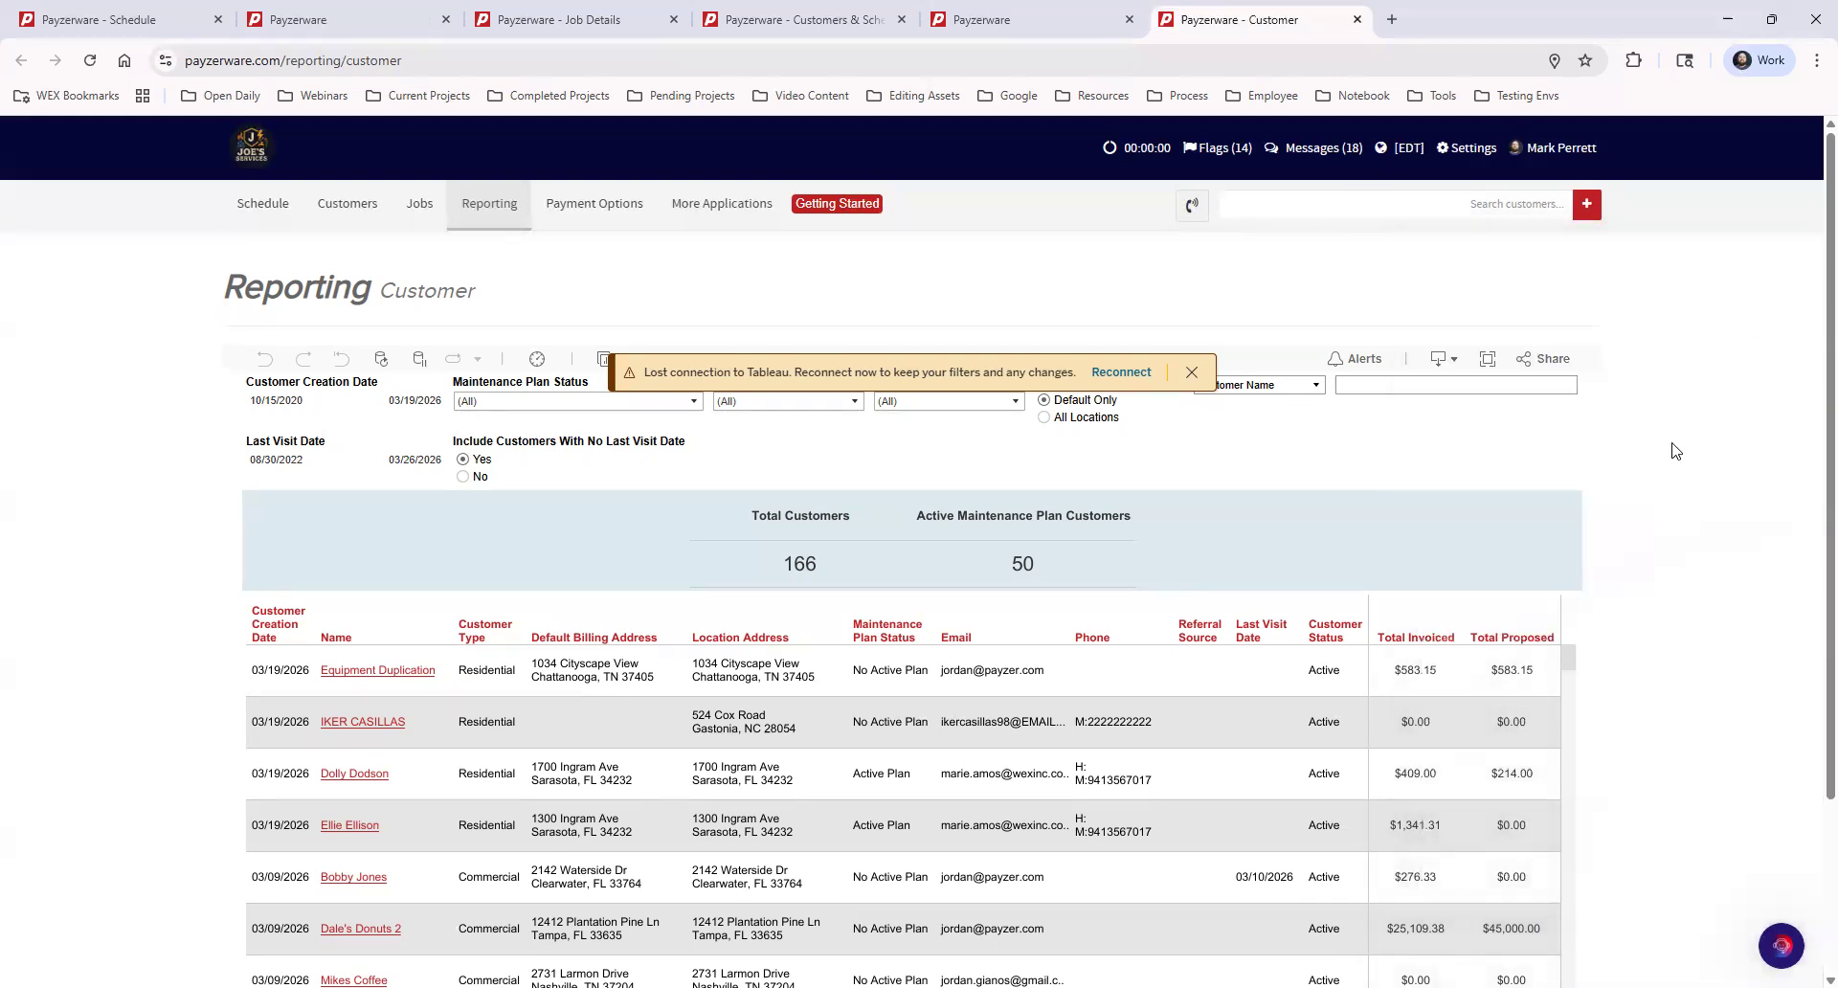
pyautogui.click(100, 27)
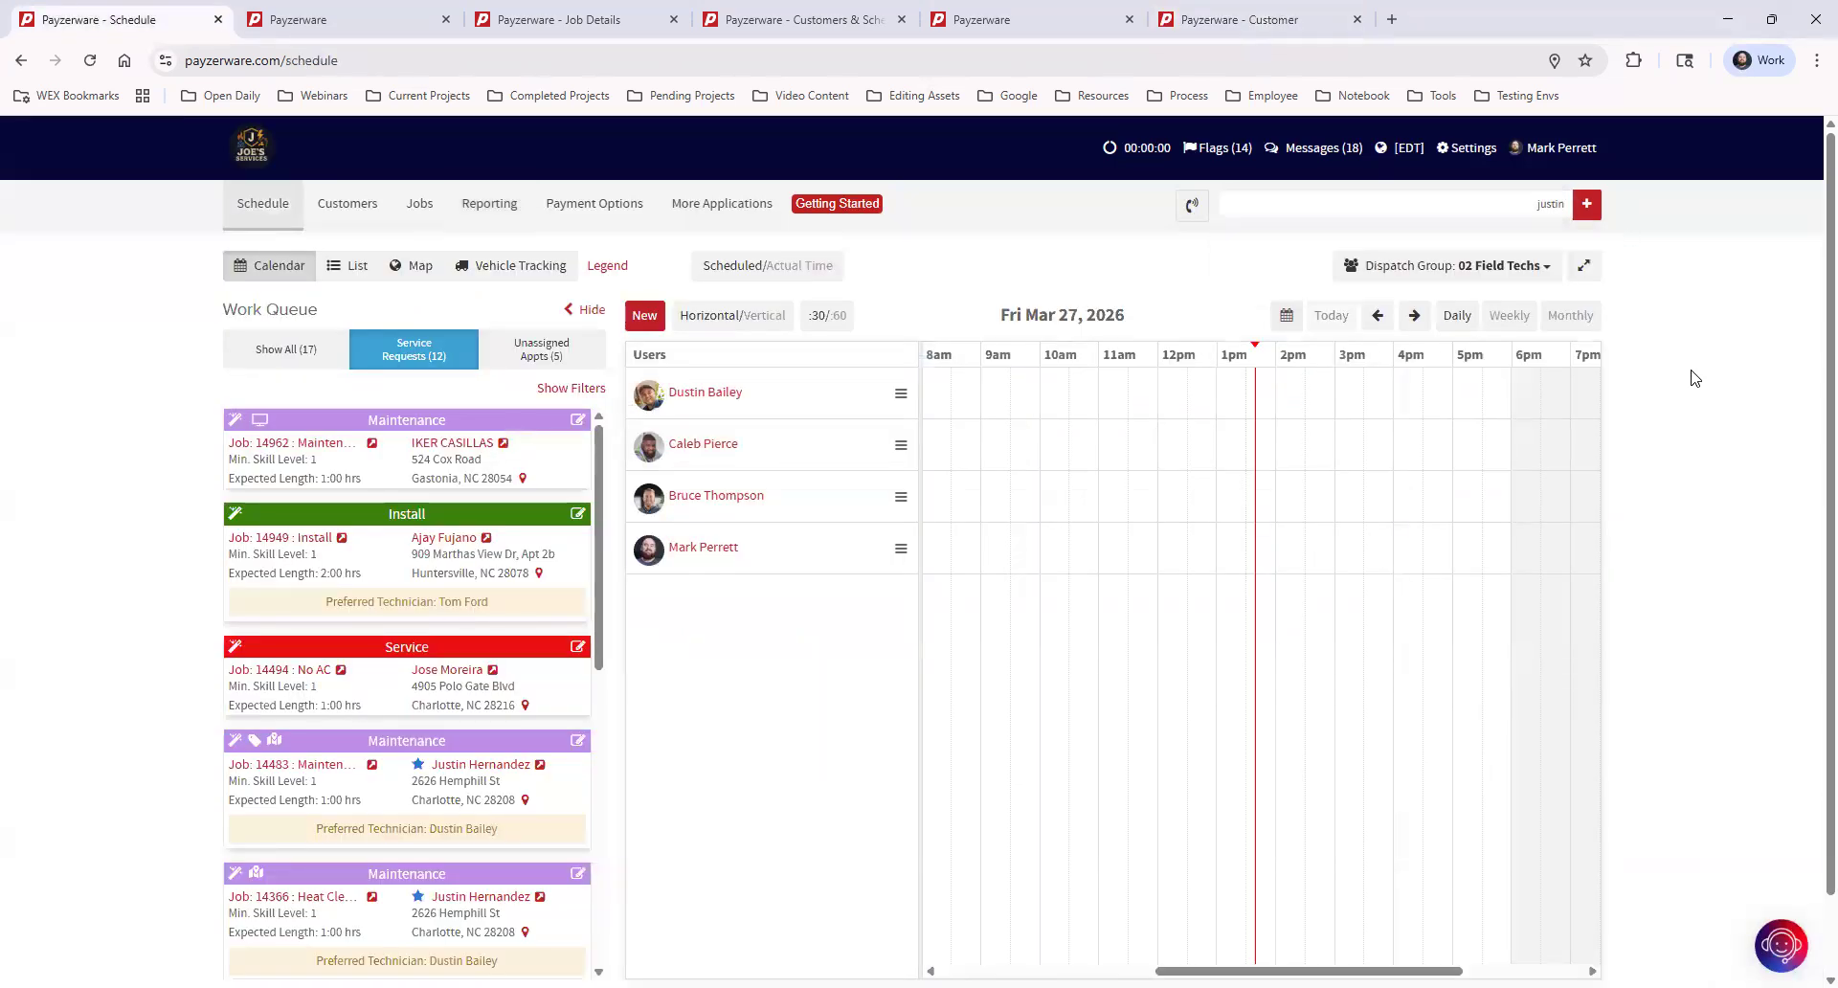